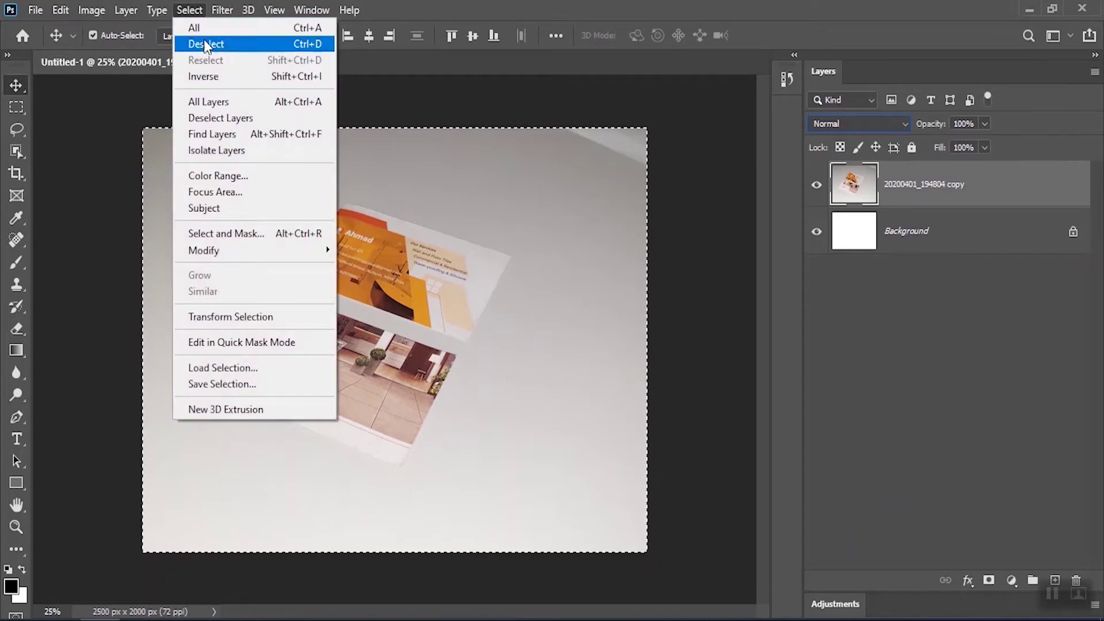
- Rename the photo layer to Card and lock the whole layer
mouse_move(396, 324)
left_mouse_down()
mouse_move(474, 340)
mouse_move(383, 339)
mouse_move(395, 324)
left_mouse_up()
double_click(936, 185)
type("Card")
key("Return")
left_click(912, 147)
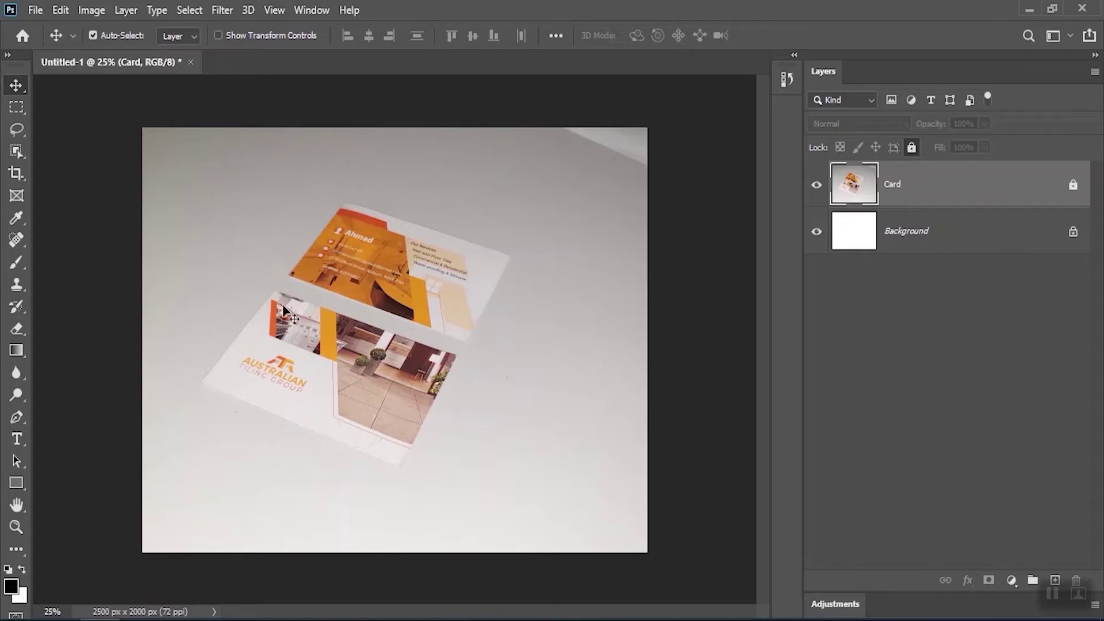
- Create a black rectangle 3.5 in wide and 2 in high over the upper business card
left_click_drag(297, 316, 399, 297)
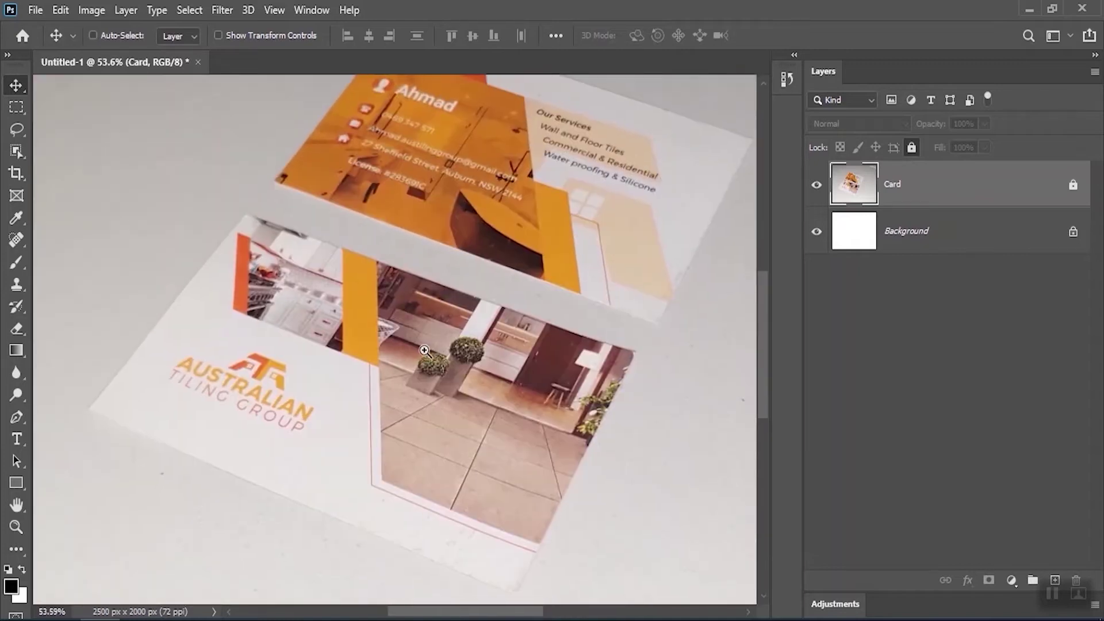
left_click_drag(427, 350, 411, 349)
left_click(16, 483)
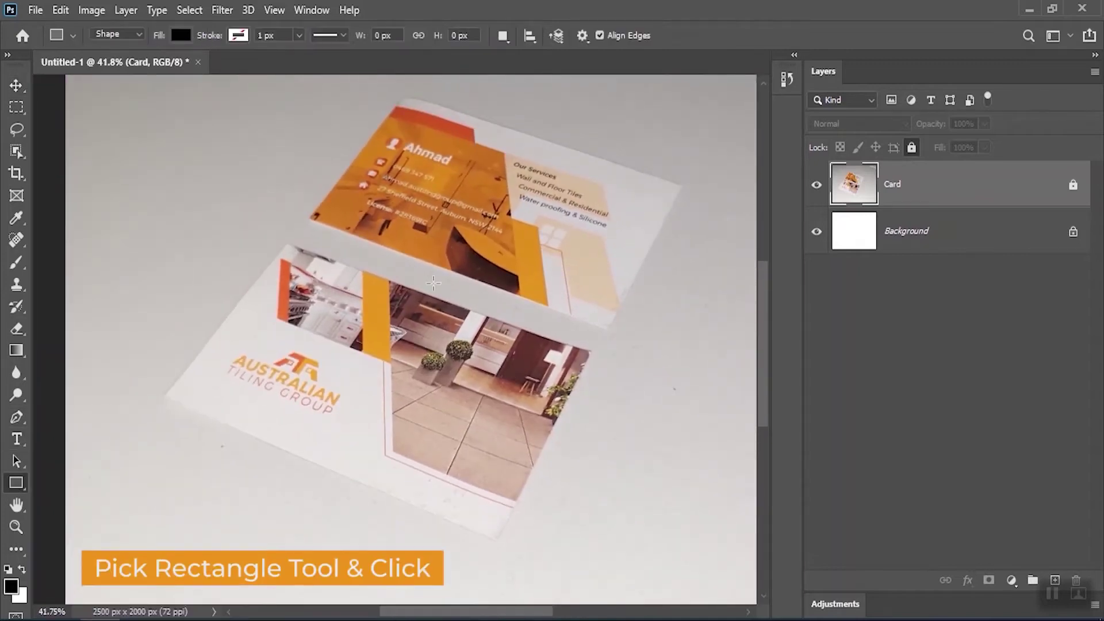
left_click(374, 202)
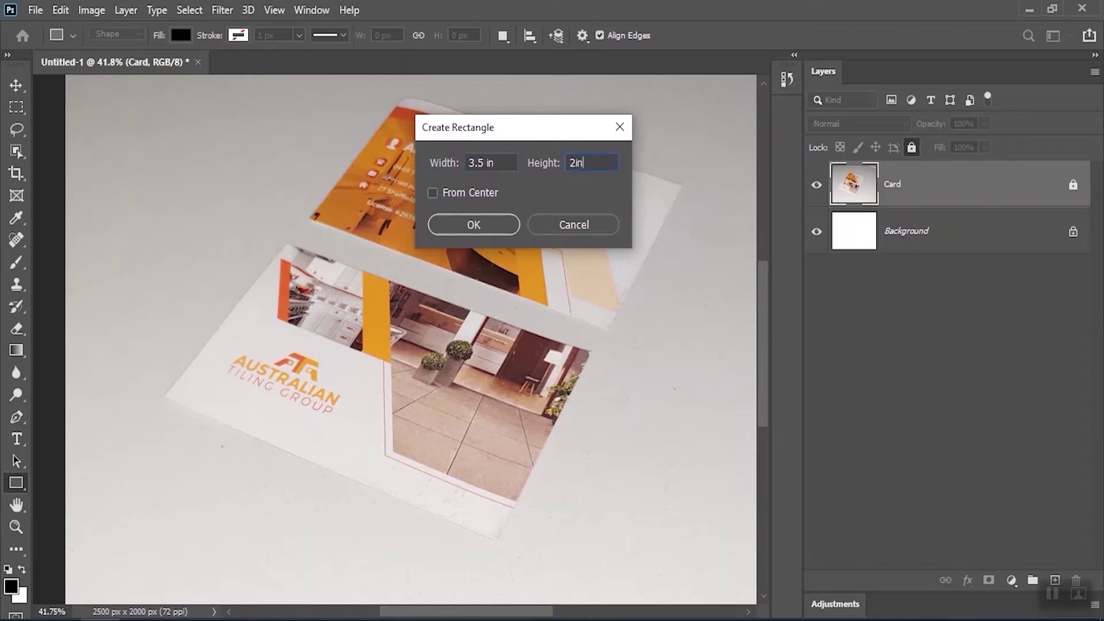
left_click(492, 222)
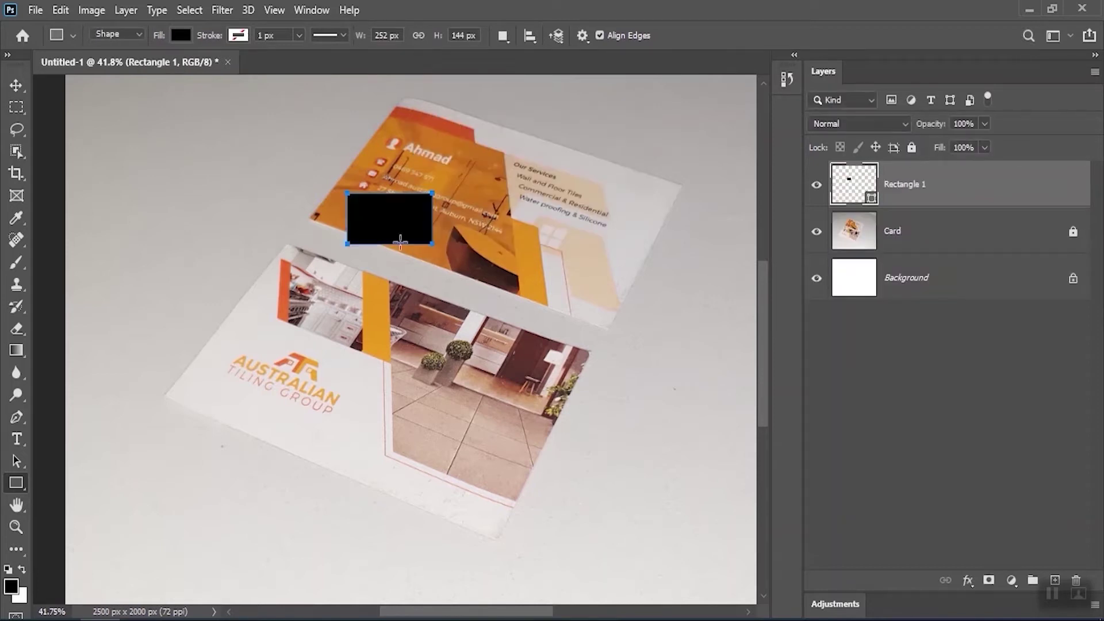
- Show the transform controls and enlarge the rectangle until it spans most of the two business cards
left_click(16, 86)
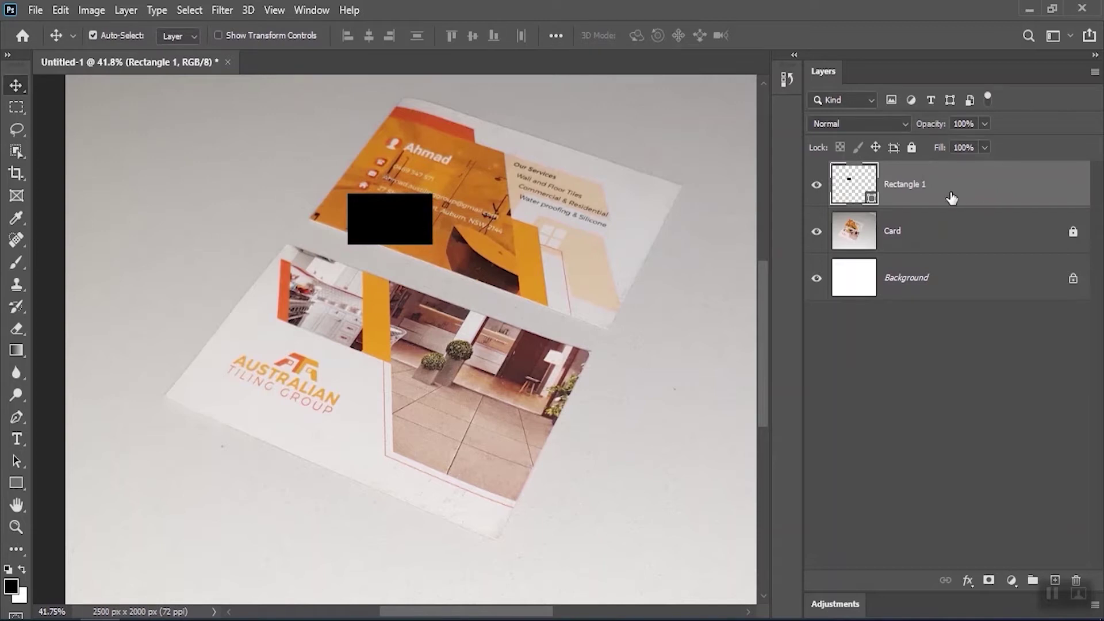
left_click(218, 35)
left_click_drag(432, 243, 672, 388)
- Duplicate the rectangle layer and arrange the two rectangles one above the other with a small gap
left_click_drag(954, 180, 1055, 578)
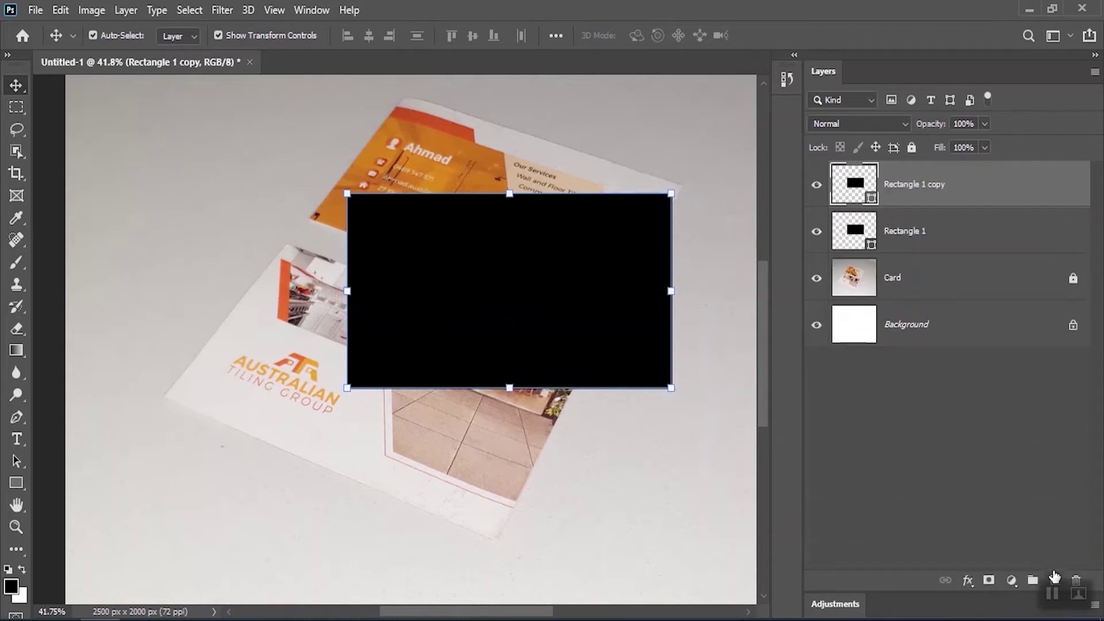
key("ctrl+z")
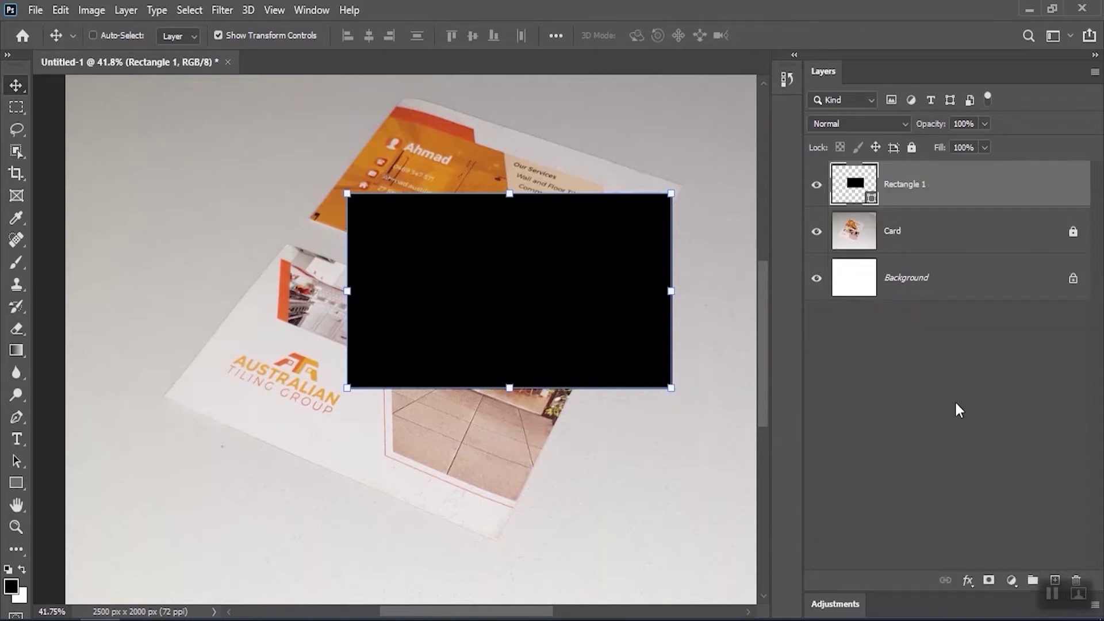
left_click_drag(989, 190, 1056, 577)
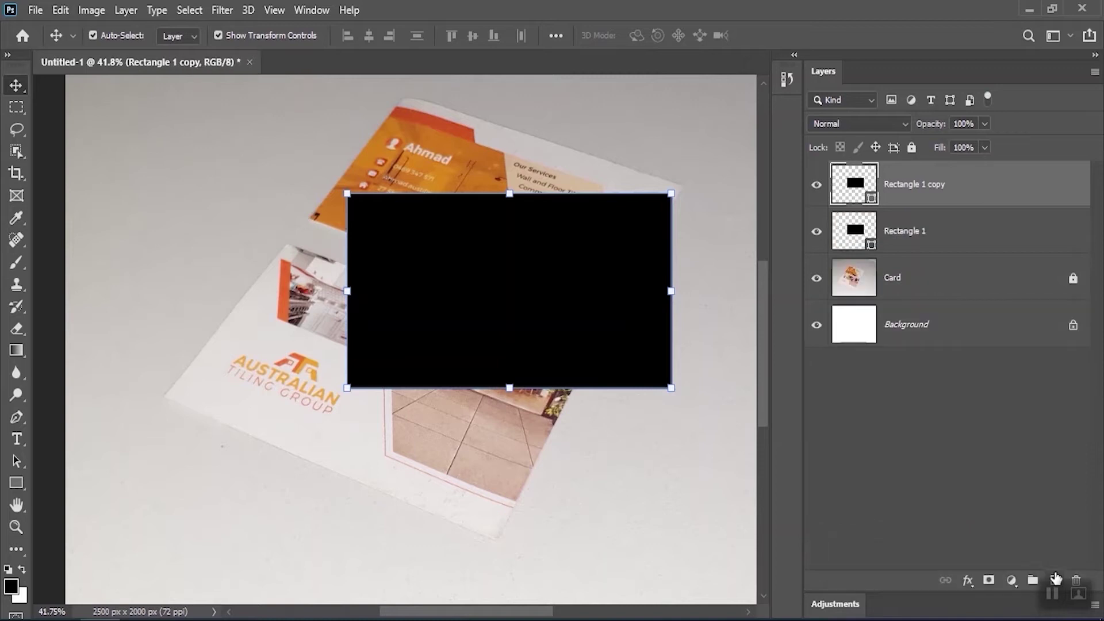
left_click_drag(584, 279, 541, 217)
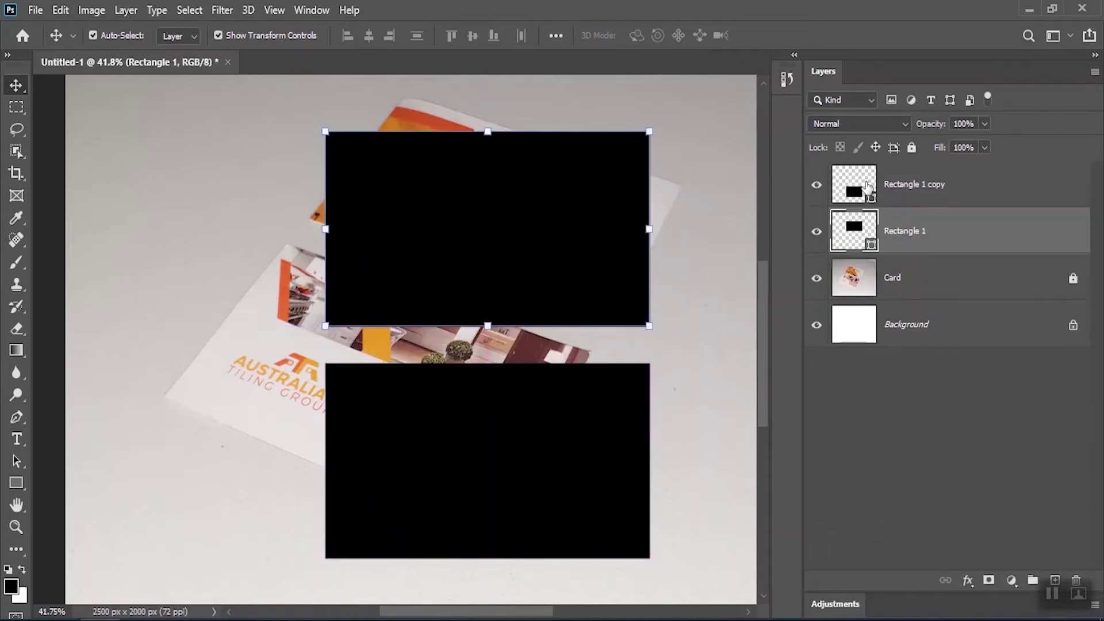
- Rename the lower rectangle's layer to Front and the upper rectangle's layer to Back
left_click_drag(872, 183, 857, 253)
double_click(916, 187)
type("F")
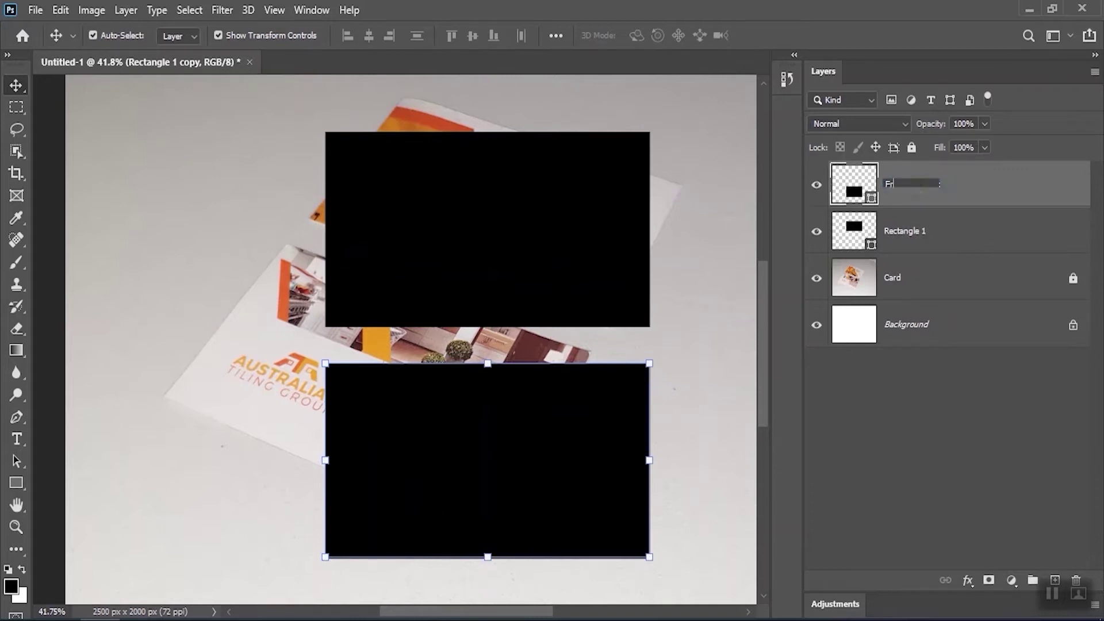
type("ront")
key("Return")
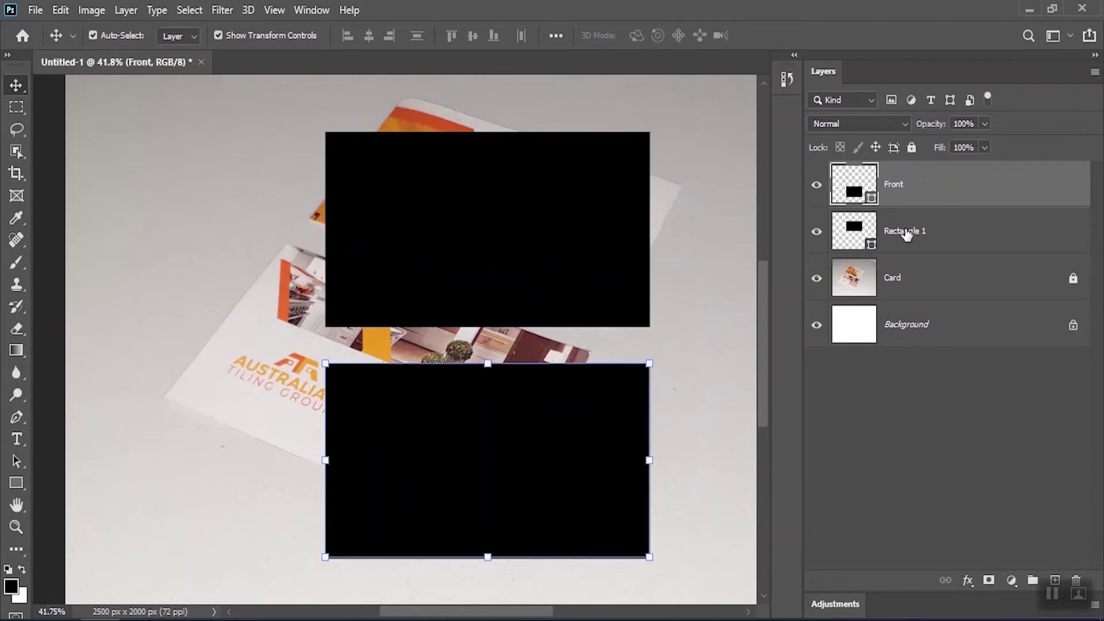
double_click(913, 231)
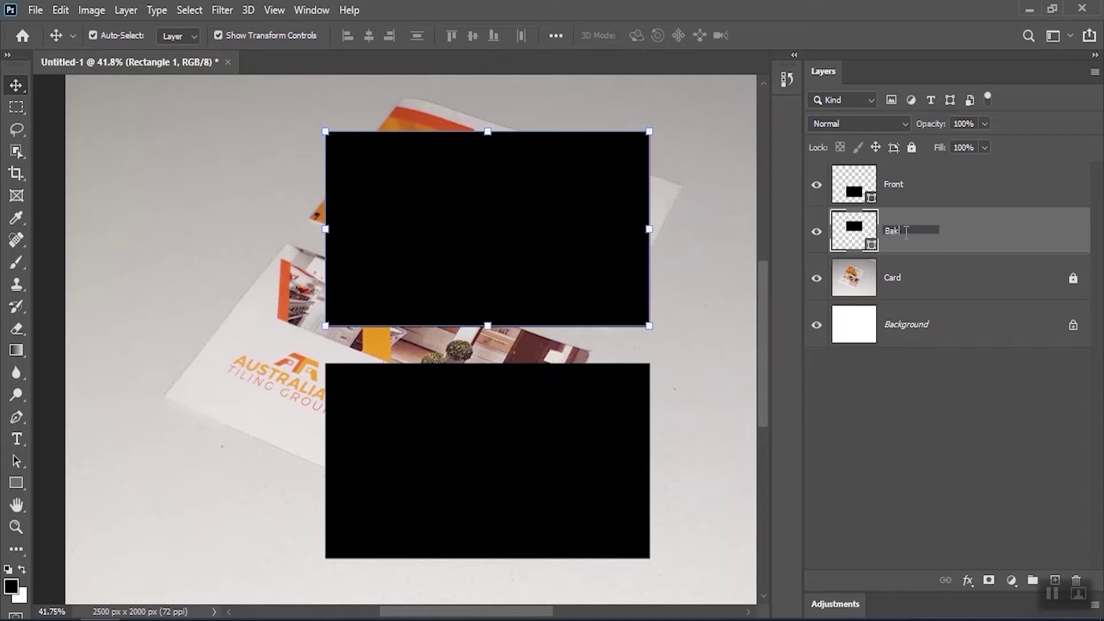
key("Return")
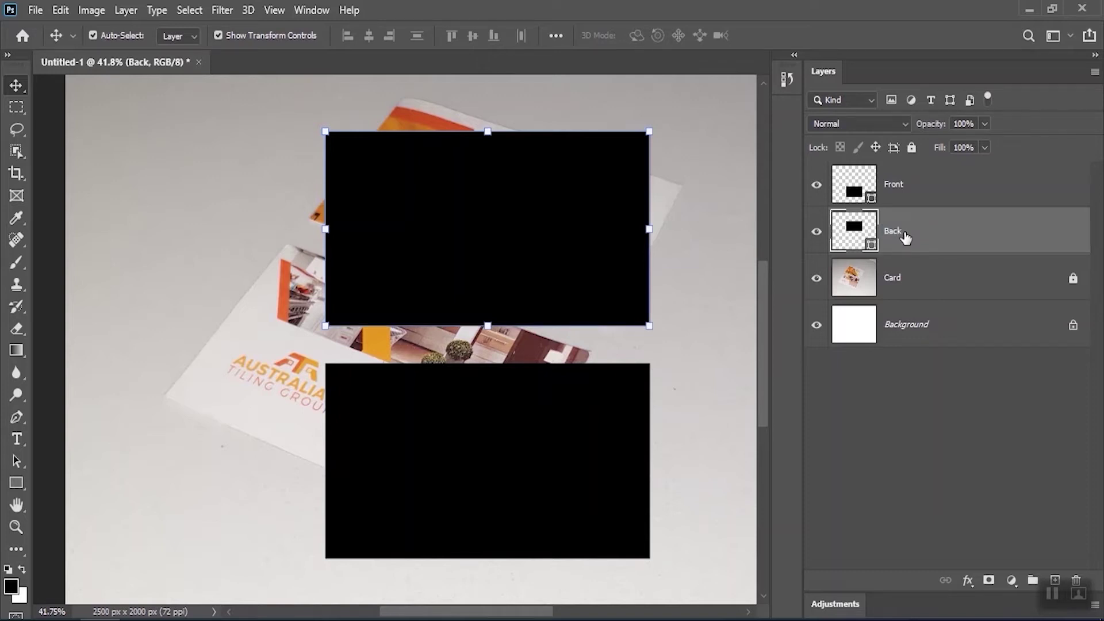
- Change the Front rectangle's fill colour to grey 888888
left_click(857, 186)
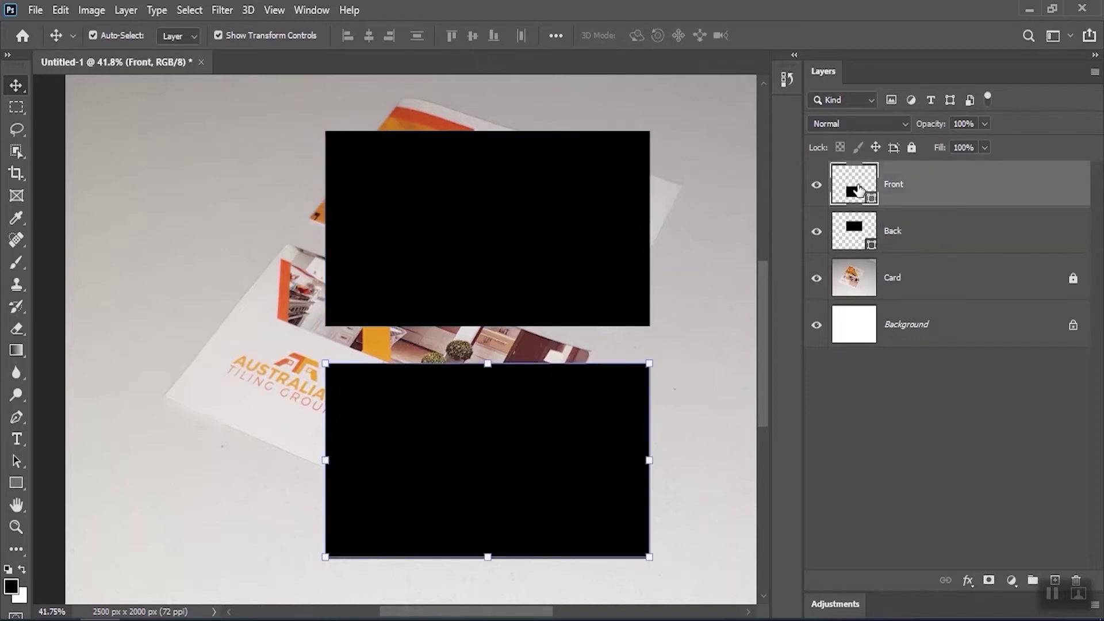
double_click(857, 189)
left_click_drag(368, 233, 339, 218)
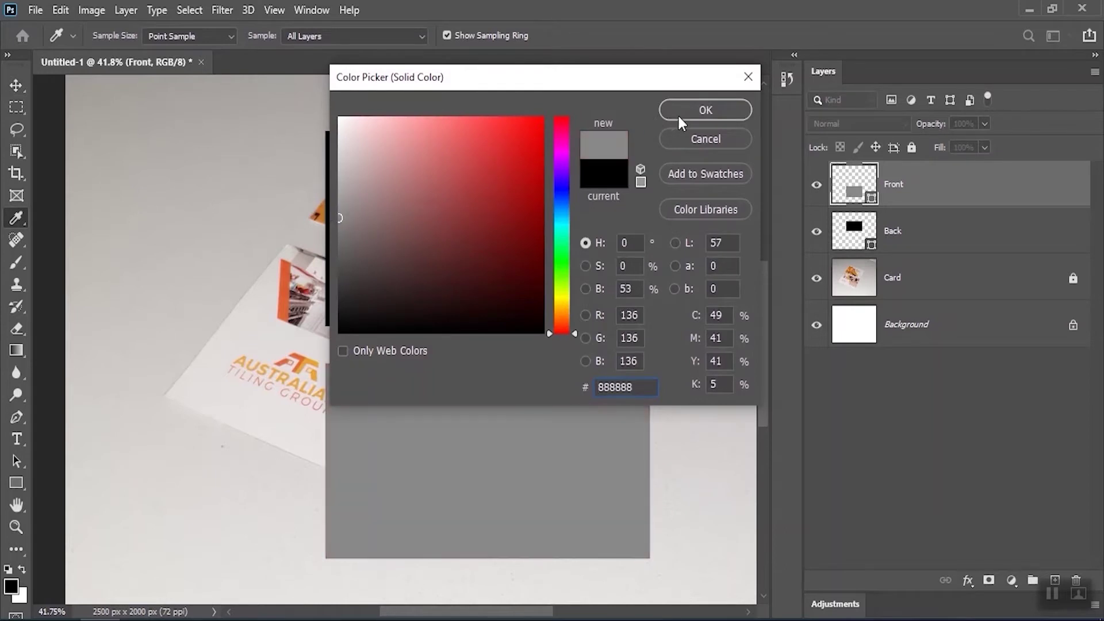
left_click(679, 117)
- Change the Back rectangle's fill colour to muted red 975151
double_click(853, 241)
left_click_drag(498, 231, 431, 204)
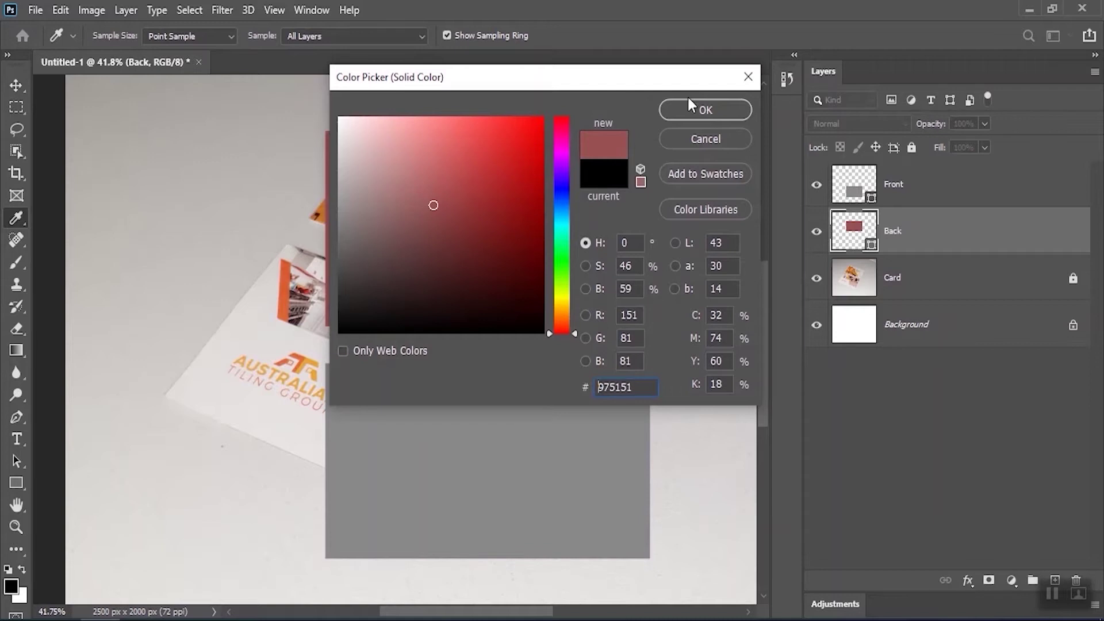
left_click(693, 110)
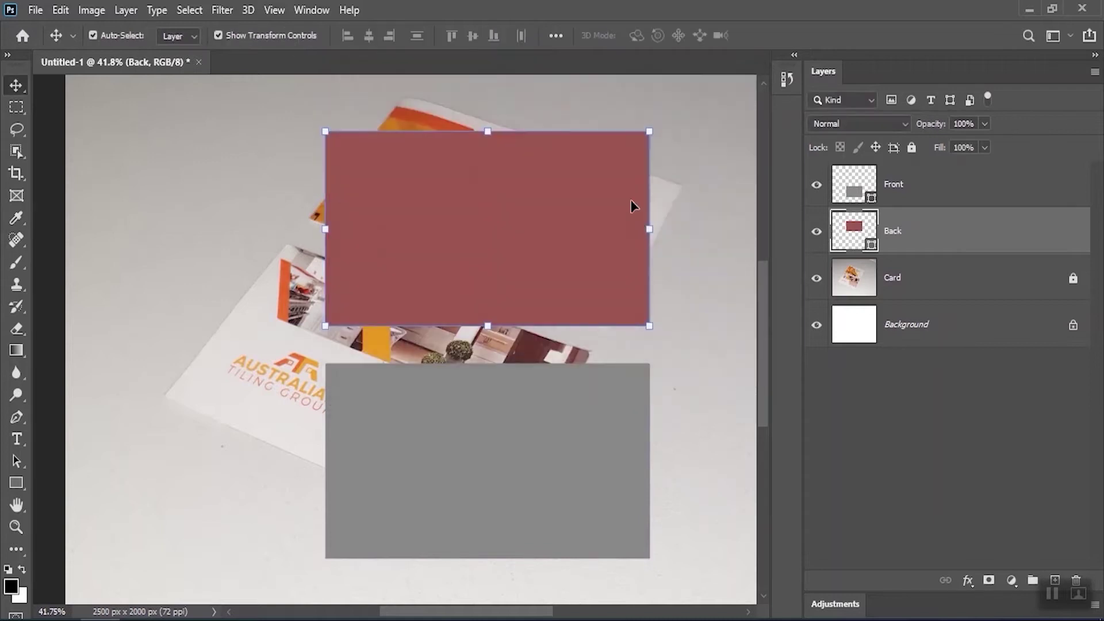
- Hide the Back layer, and convert the Front rectangle to a smart object after moving it over the lower card
left_click(817, 231)
left_click_drag(537, 410, 522, 312)
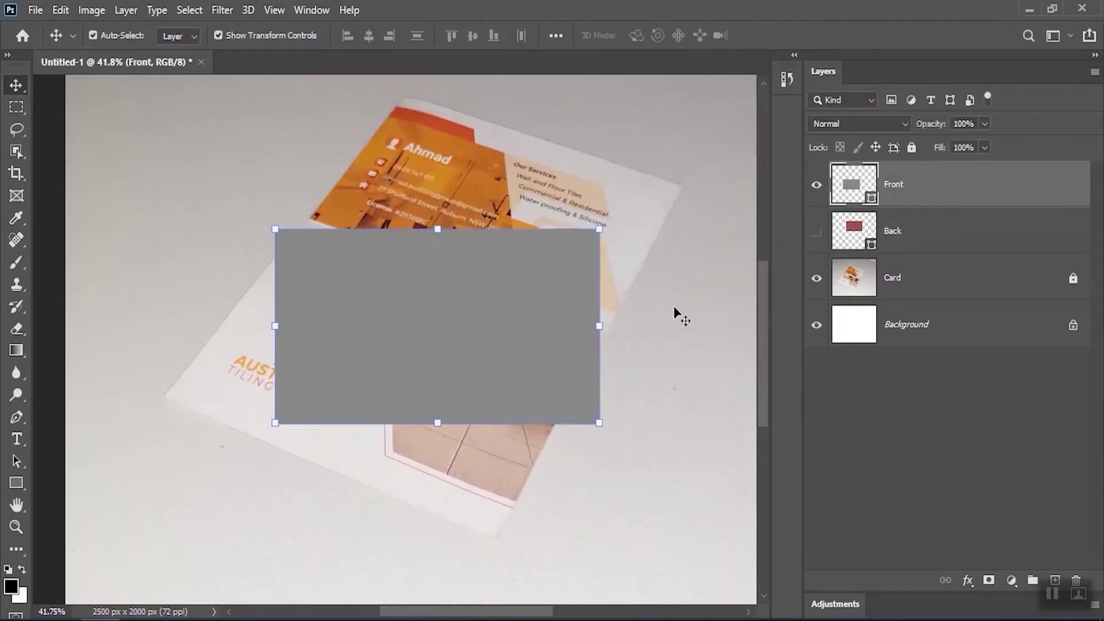
right_click(965, 182)
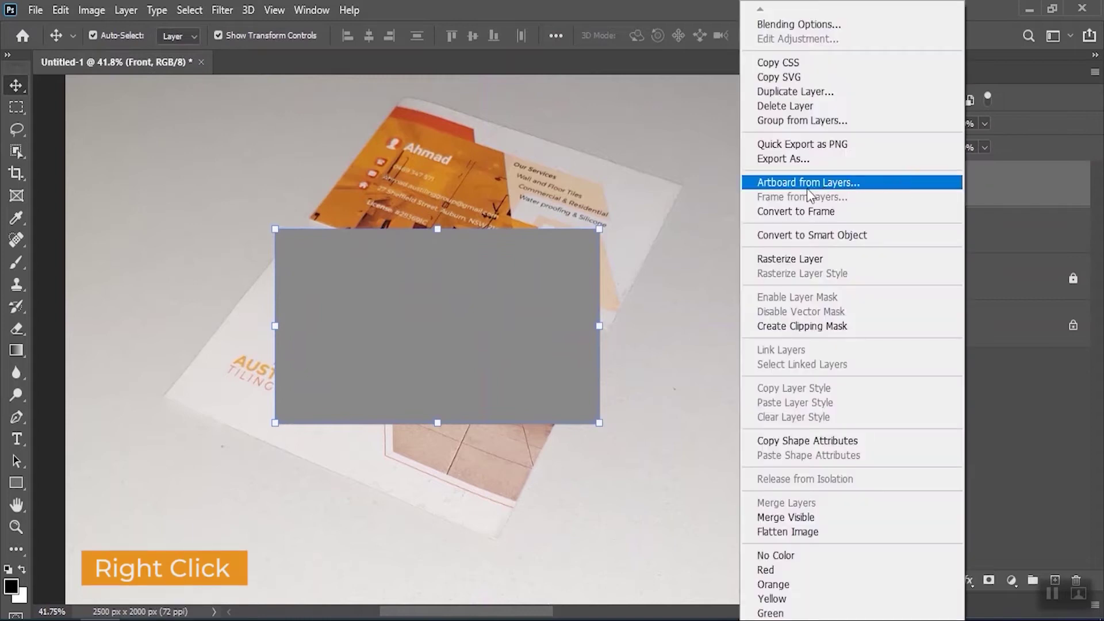
left_click(789, 236)
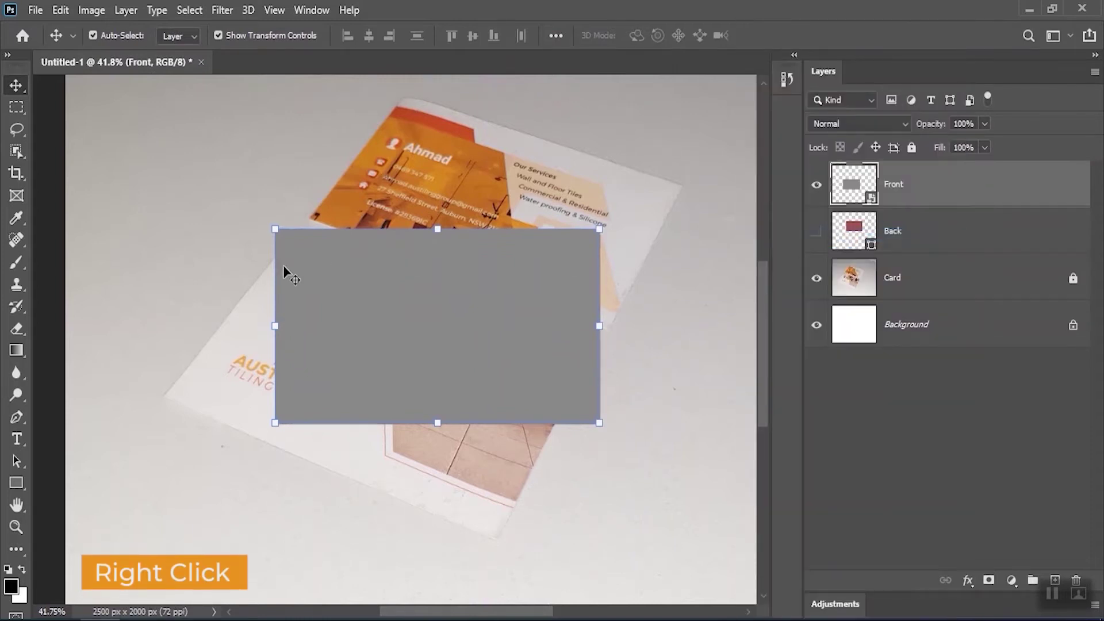
- Distort the Front rectangle with Free Transform so its four corners match the lower business card in the photo
left_click(298, 270, "ctrl")
left_click_drag(298, 270, 364, 306)
left_click(60, 10)
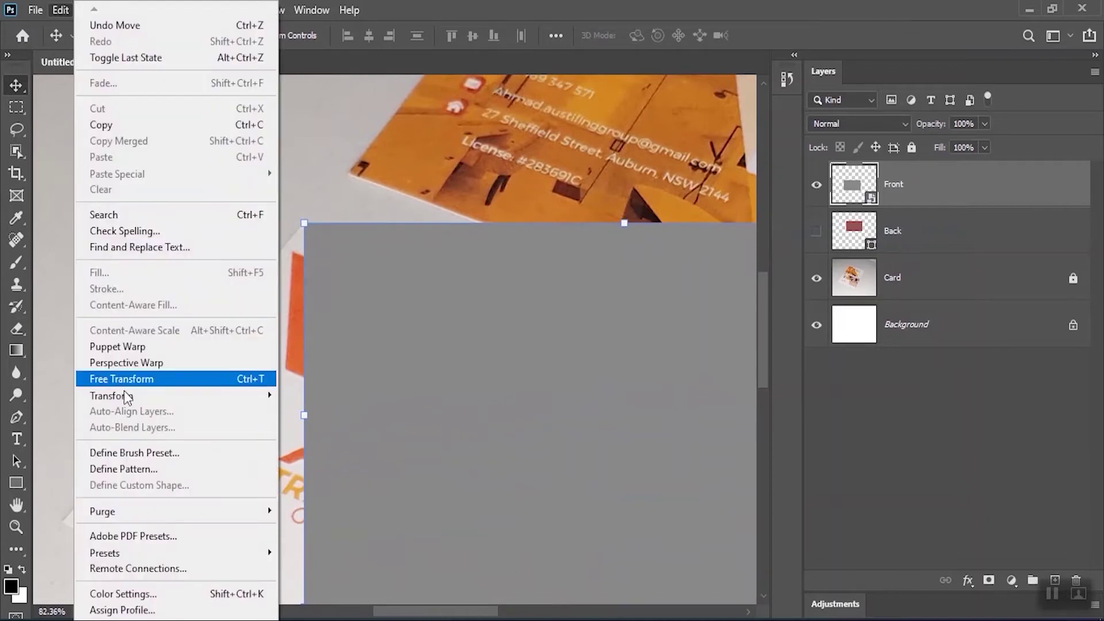
left_click(133, 377)
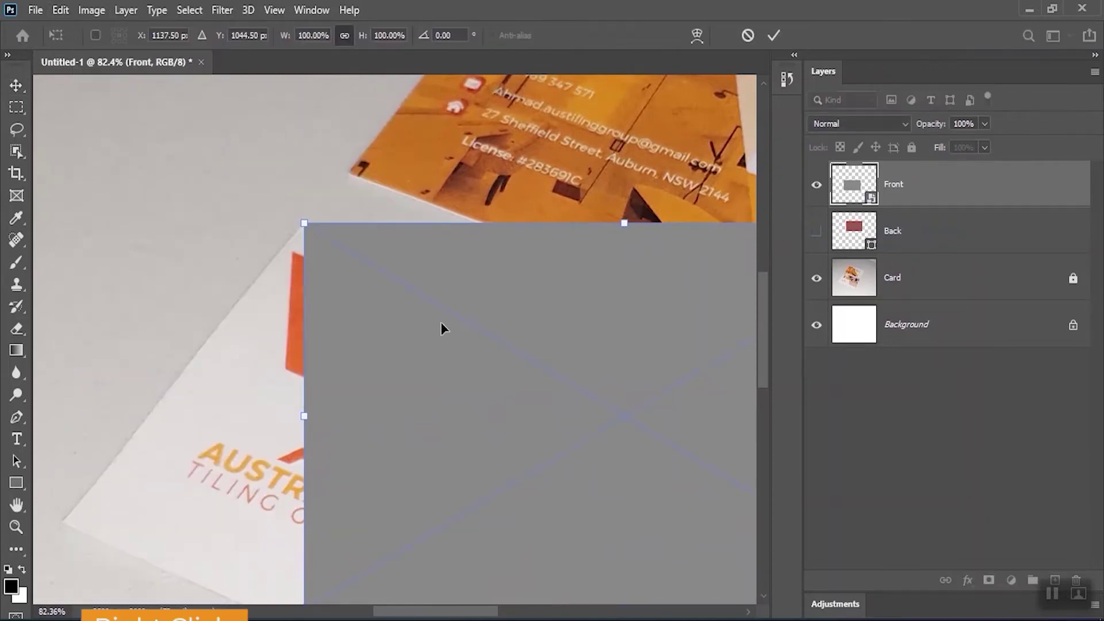
scroll(442, 323, "down", 3)
right_click(426, 352)
left_click(463, 170)
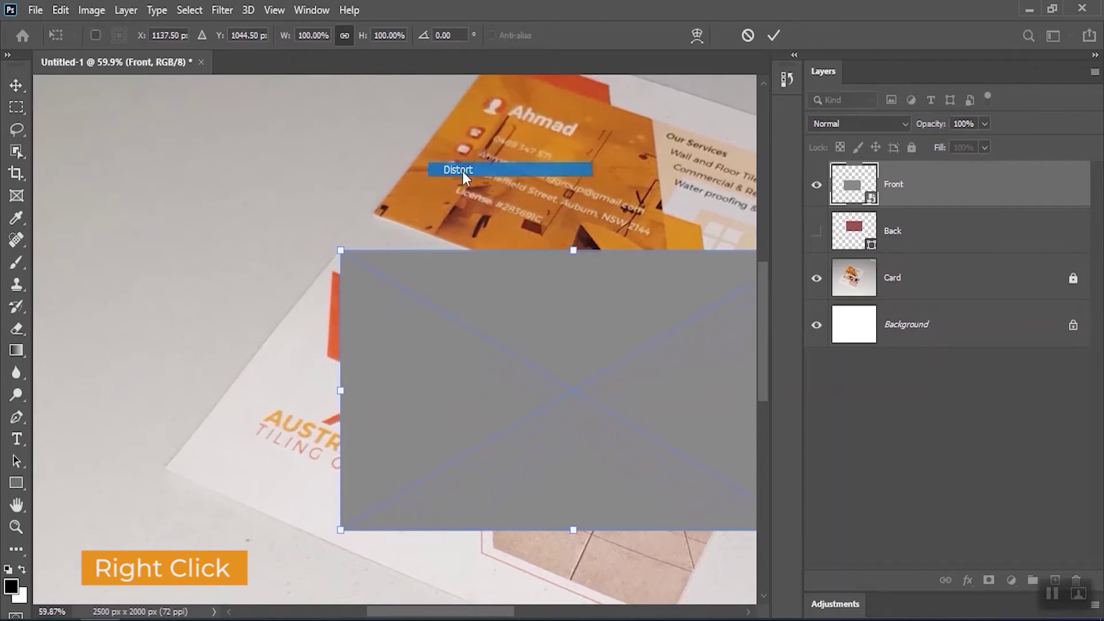
left_click_drag(340, 529, 168, 475)
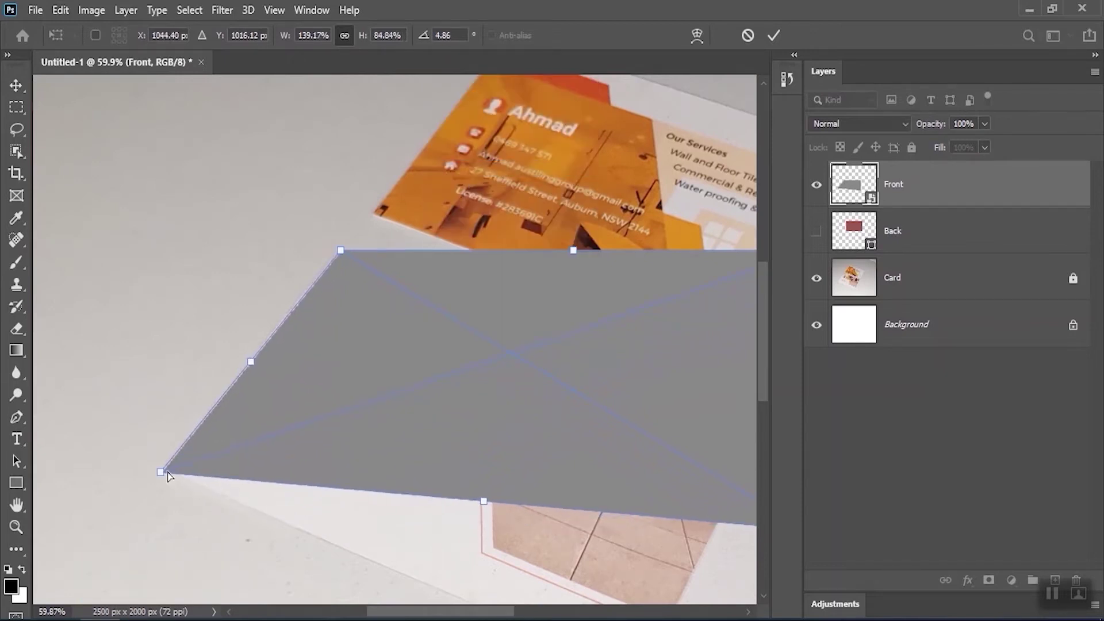
left_click_drag(341, 251, 341, 251)
key("space")
left_click_drag(594, 382, 406, 285)
left_click_drag(636, 425, 467, 575)
left_click_drag(635, 149, 603, 308)
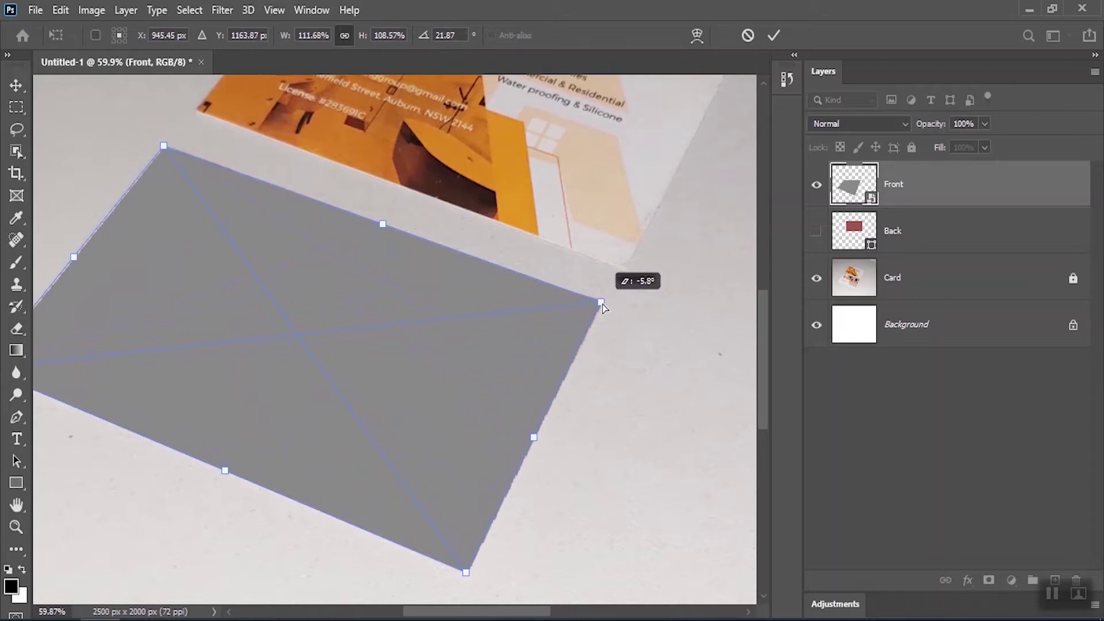
left_click(774, 35)
- Show the Back layer again and convert it to a smart object
left_click_drag(520, 227, 490, 228)
left_click_drag(616, 197, 604, 322)
left_click(1004, 240)
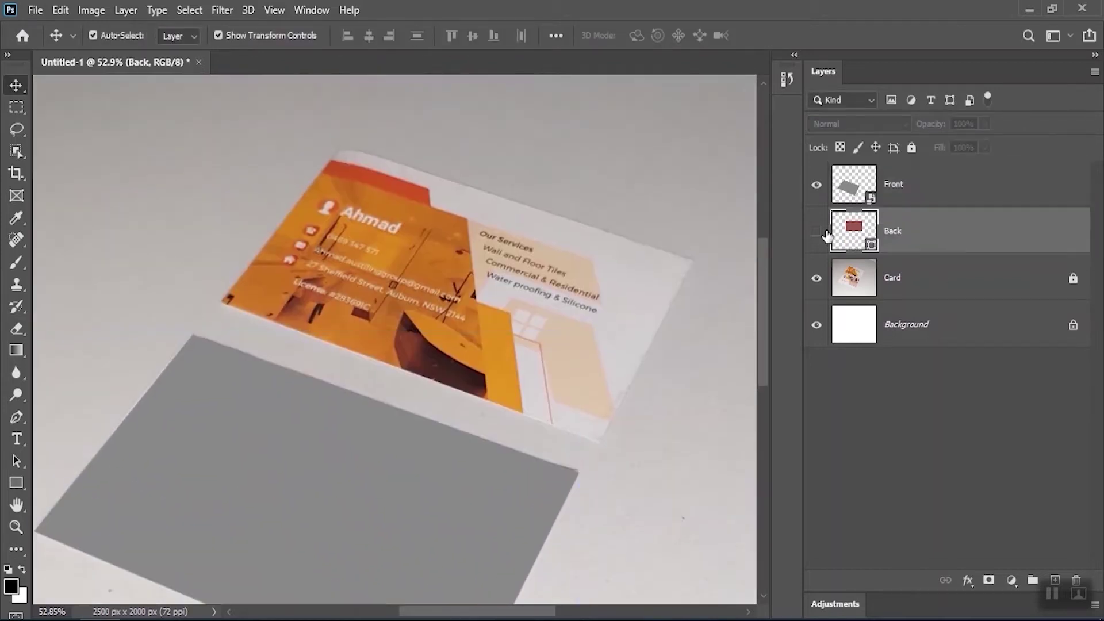
left_click(816, 231)
right_click(955, 238)
left_click(826, 236)
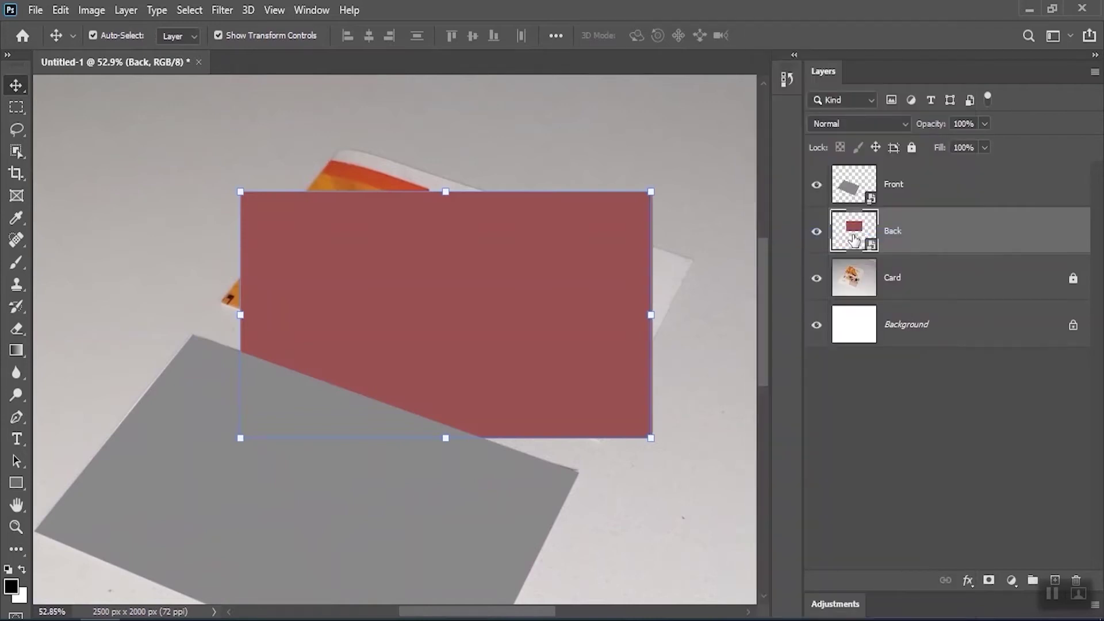
- Distort the Back rectangle with Free Transform so its four corners match the upper business card in the photo
left_click(60, 9)
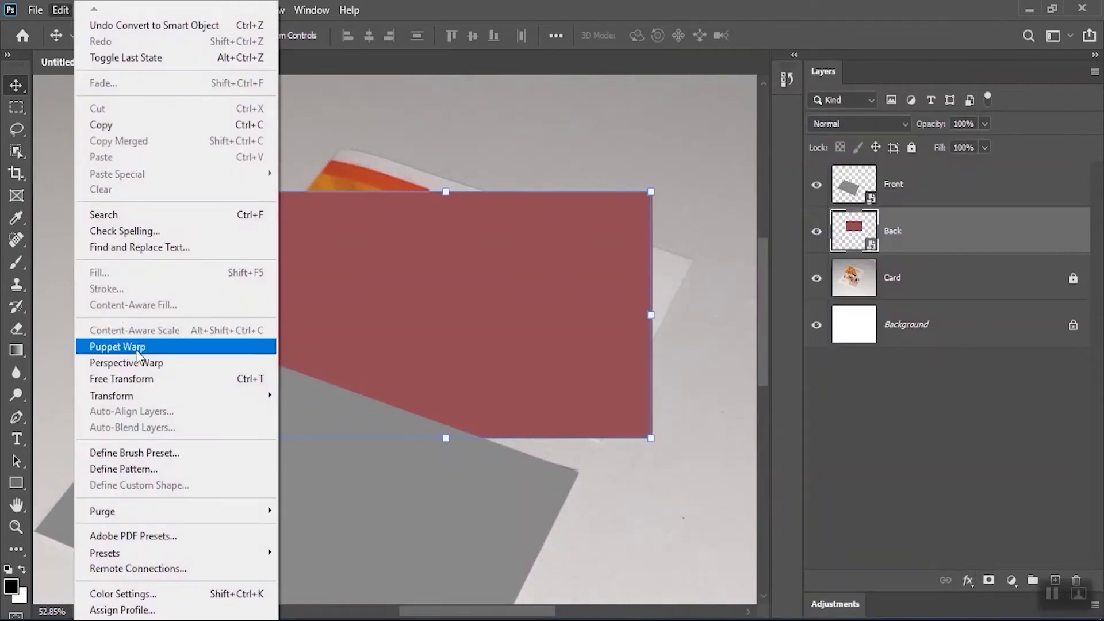
left_click(115, 375)
right_click(339, 238)
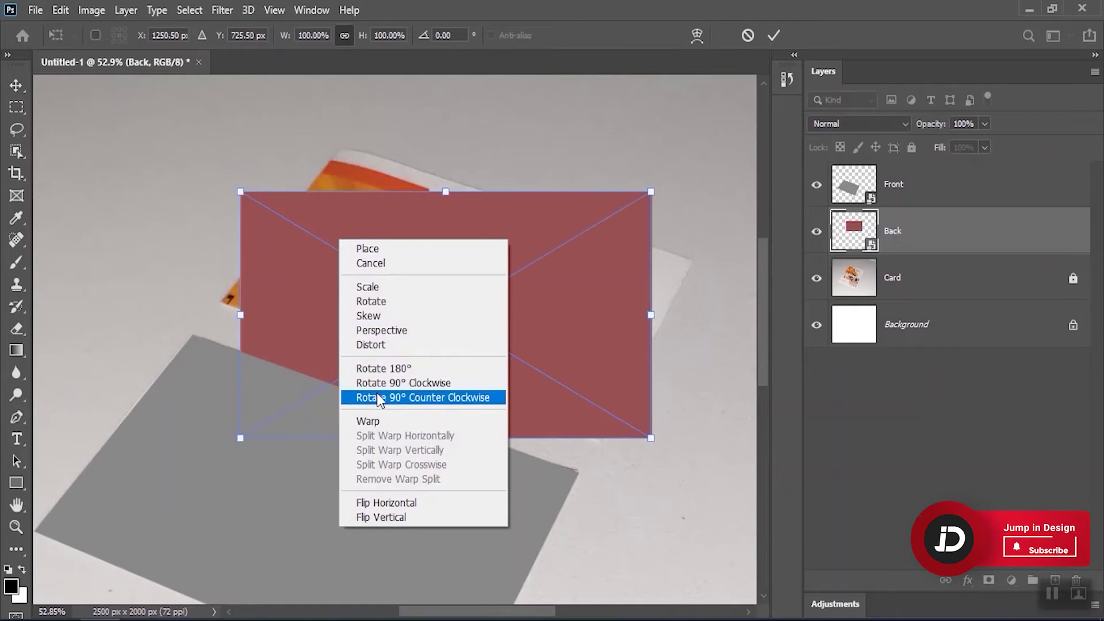
left_click(377, 344)
left_click_drag(240, 192, 340, 148)
left_click_drag(240, 439, 220, 301)
left_click_drag(651, 191, 693, 260)
left_click_drag(657, 436, 600, 442)
left_click_drag(341, 150, 341, 148)
left_click_drag(696, 261, 695, 263)
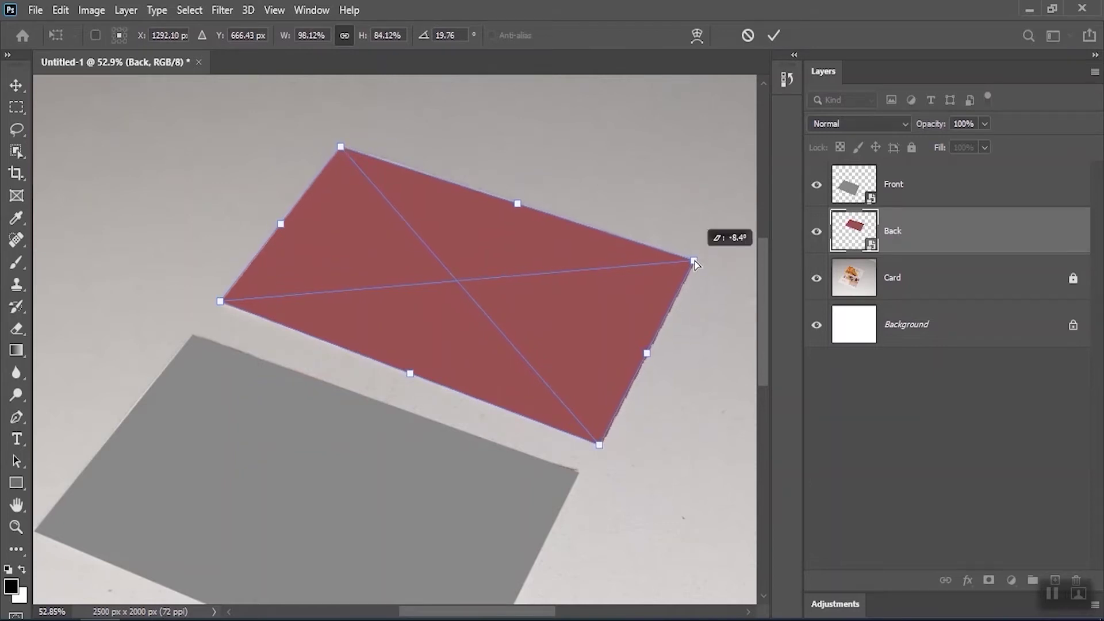
left_click(774, 36)
- Hide the Card photo layer and fill the Background layer with a light grey foreground colour
scroll(493, 264, "down", 3)
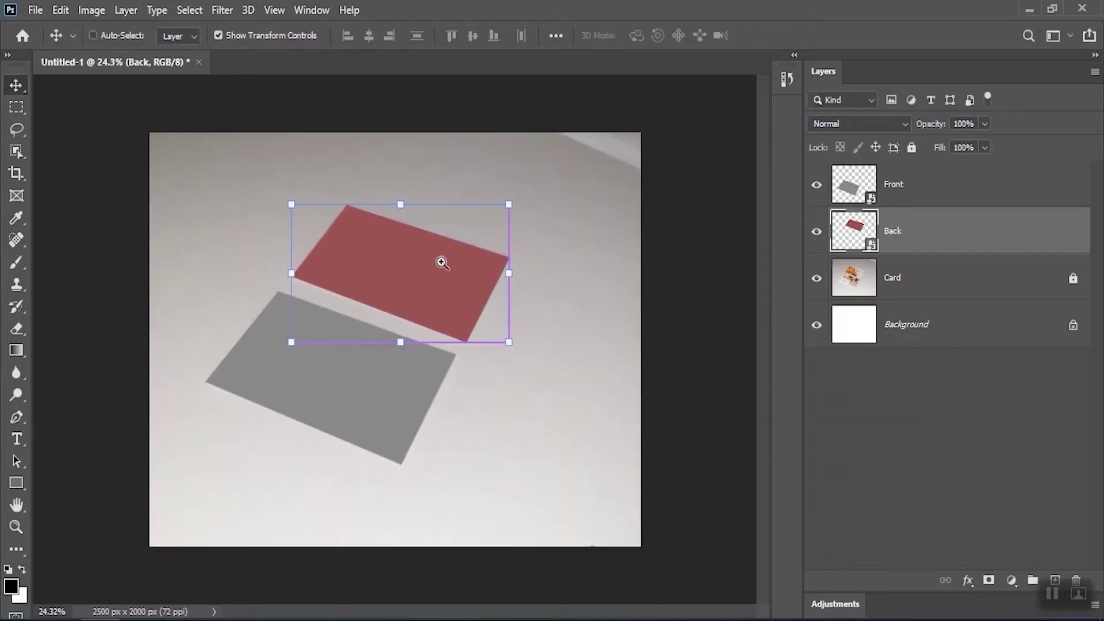
left_click(816, 278)
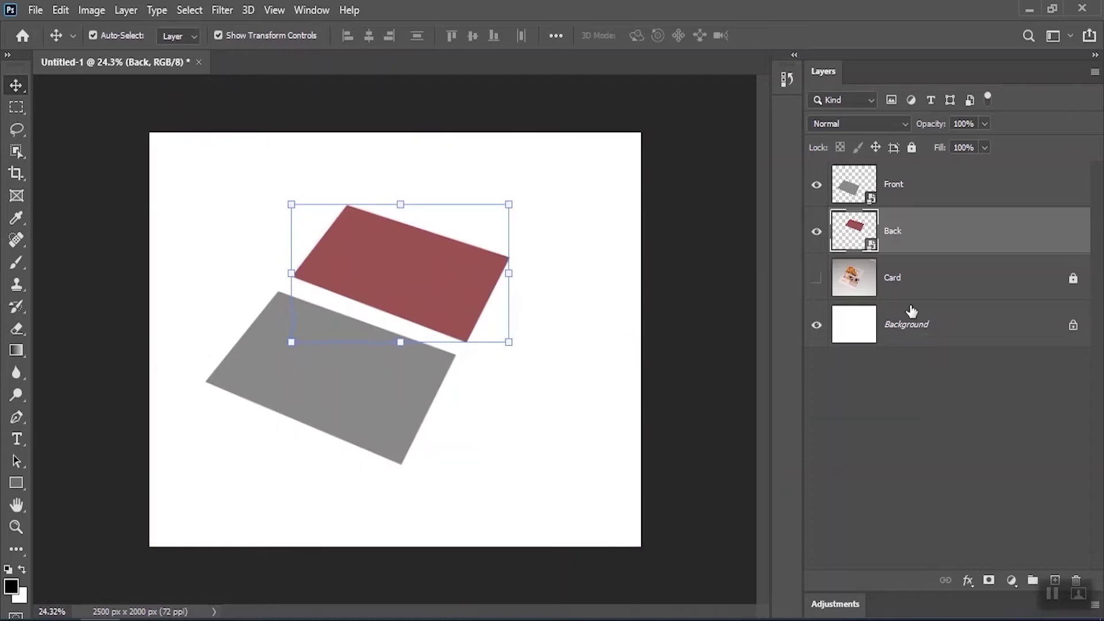
left_click(911, 312)
left_click(14, 588)
left_click_drag(345, 159, 323, 147)
left_click(705, 110)
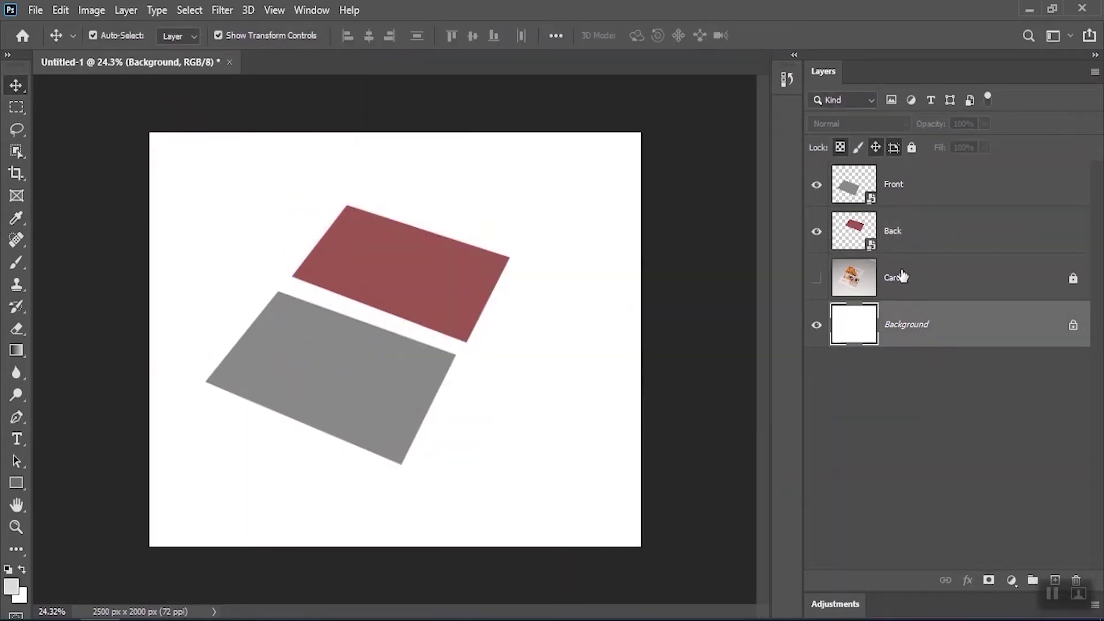
key("alt+BackSpace")
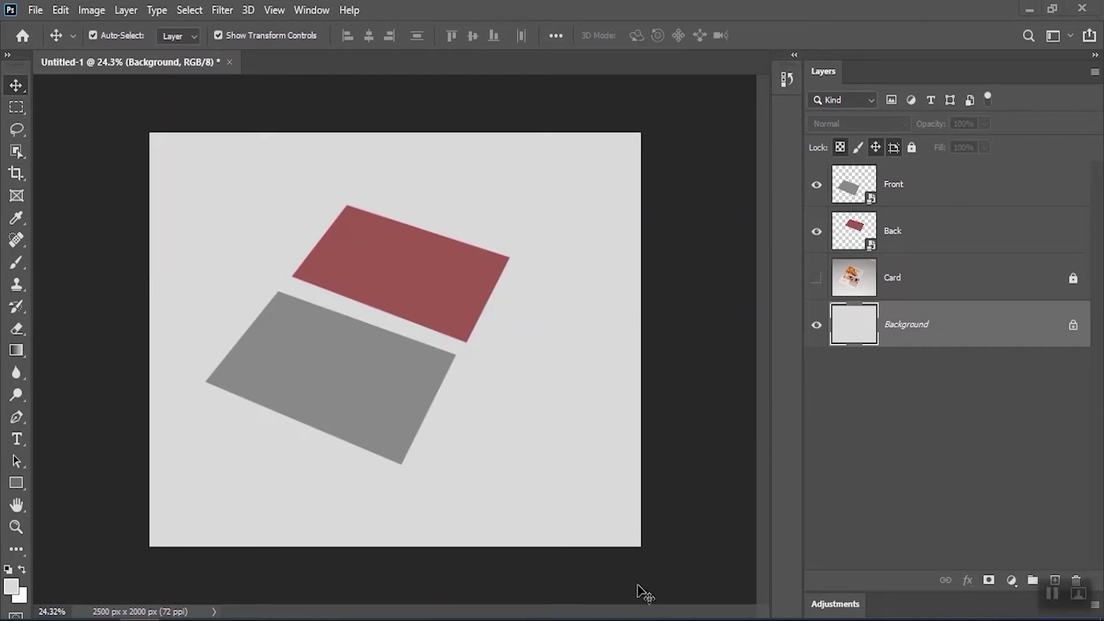
- Open the contents of the Front smart object for editing
left_click(884, 195)
right_click(938, 178)
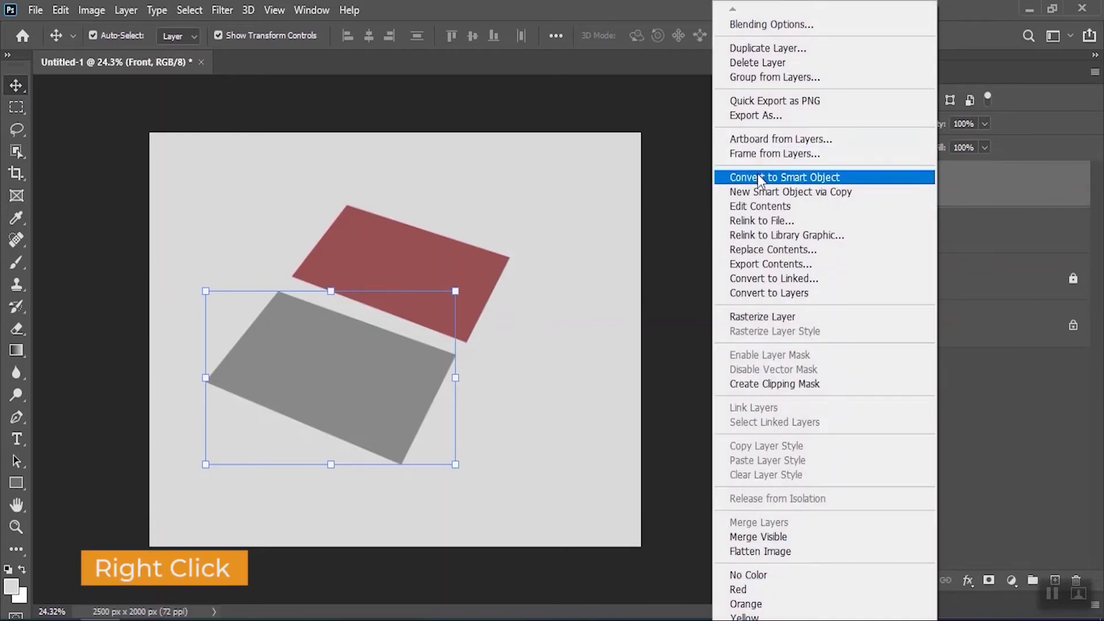
left_click(757, 206)
left_click(566, 259)
- Embed the front artwork from the Sample folder and scale it to about 373% so it covers the whole card
left_click(36, 11)
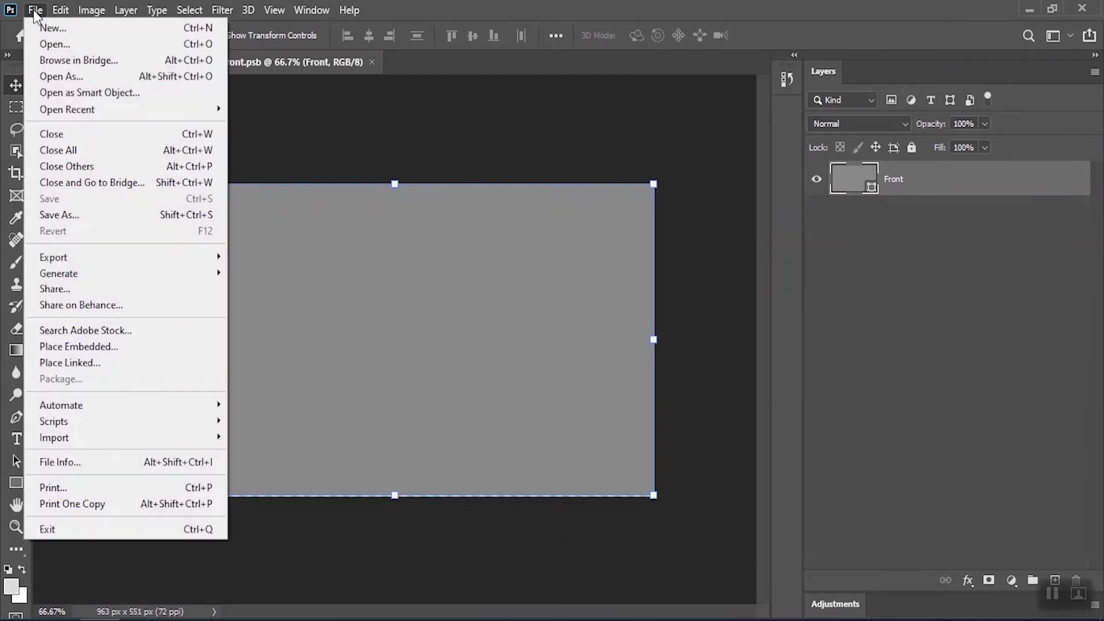
left_click(75, 348)
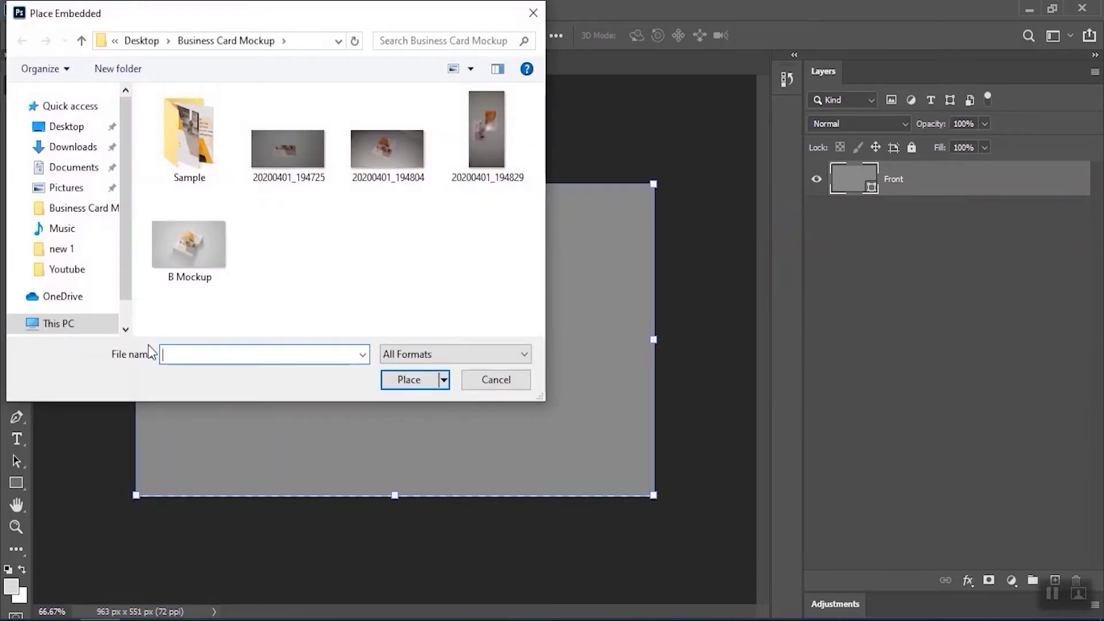
double_click(184, 142)
double_click(308, 143)
left_click_drag(471, 298, 690, 215)
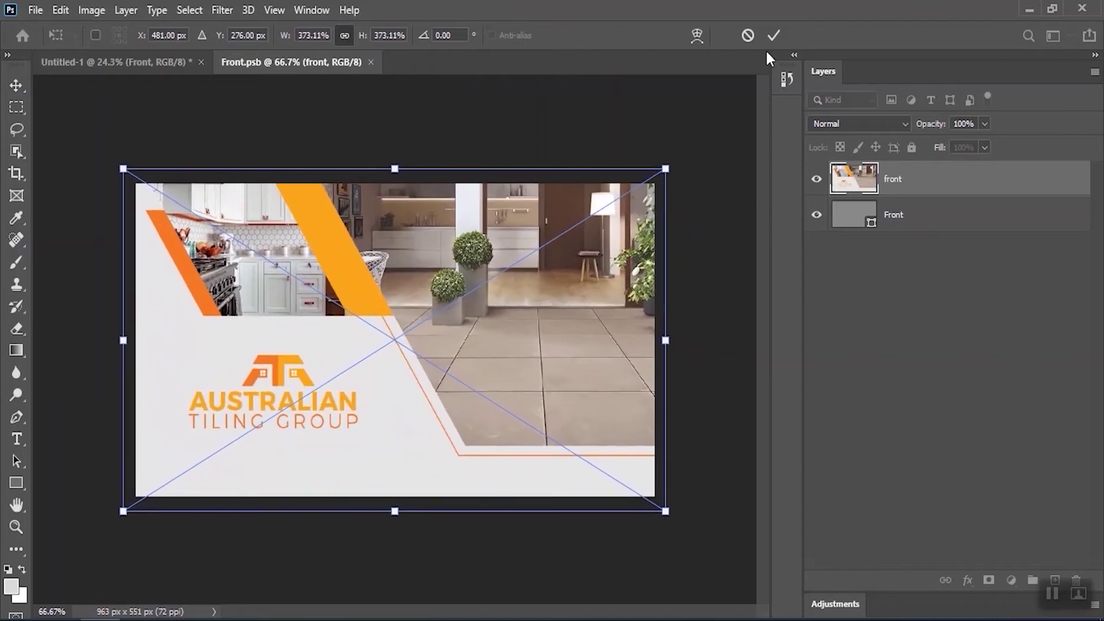
left_click(774, 35)
- Save the edited Front.psb and close it to return to the mockup document
left_click(35, 10)
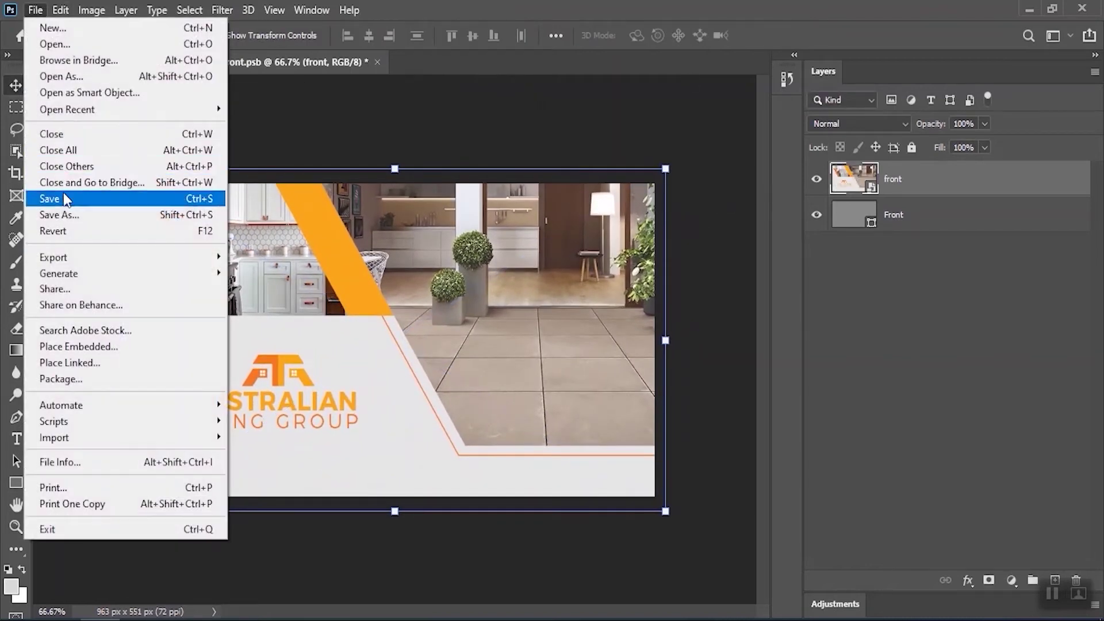
left_click(57, 155)
left_click(371, 62)
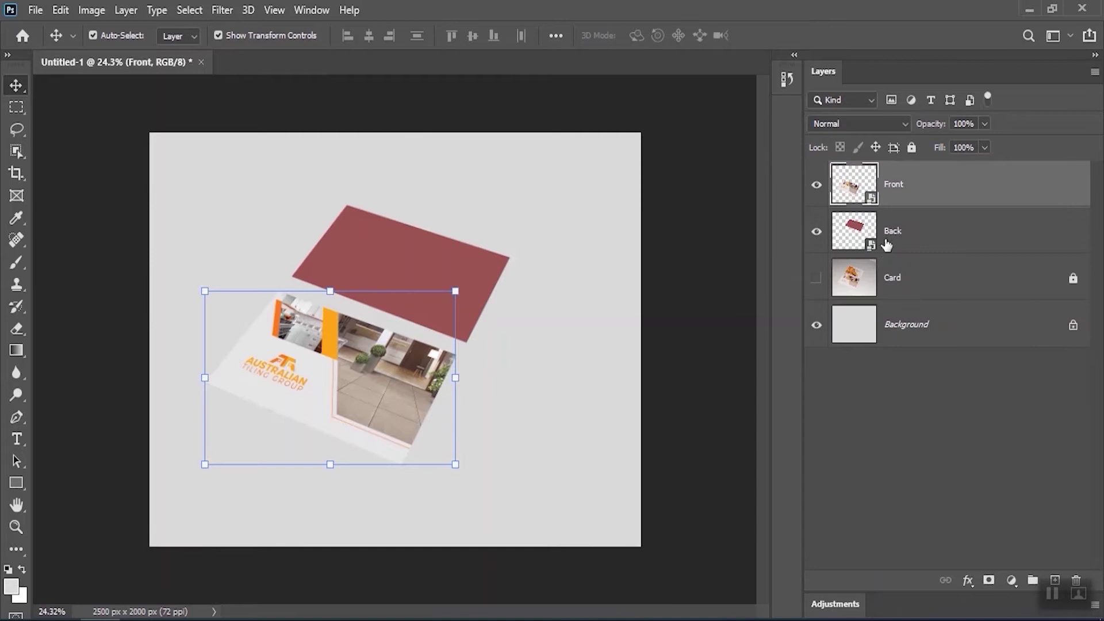
- Open the Back smart object's contents, embed the back artwork from the Sample folder and enlarge it to cover the card
right_click(903, 230)
left_click(715, 206)
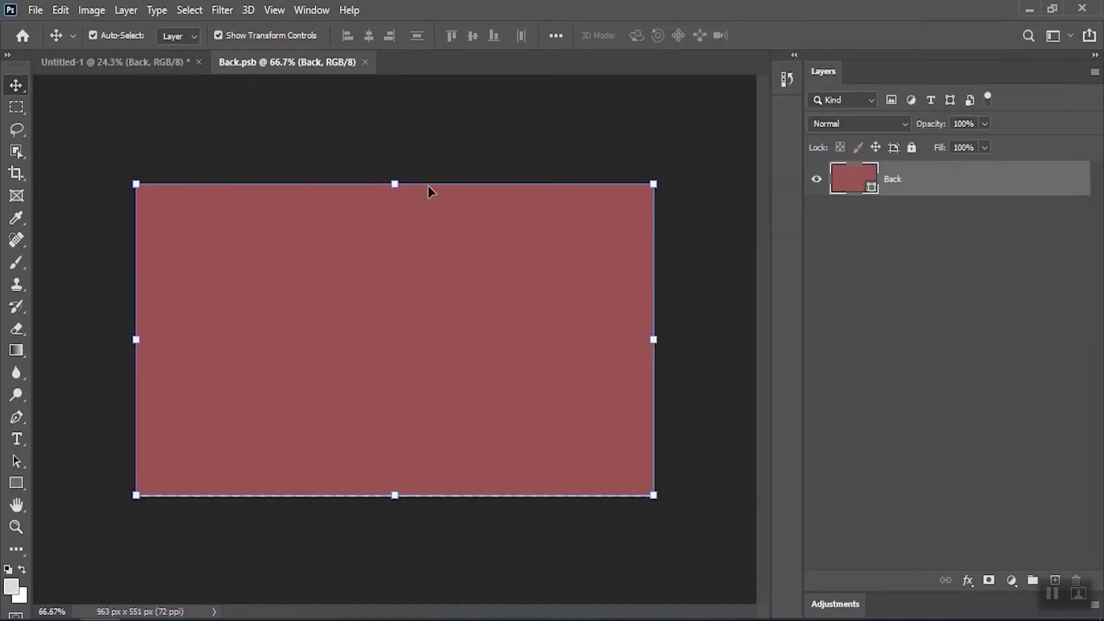
left_click(35, 10)
left_click(86, 347)
left_click(192, 148)
double_click(193, 148)
left_click_drag(468, 294, 691, 212)
left_click(773, 35)
- Save and close the edited Back.psb, leaving no layer selected in the mockup document
left_click(36, 10)
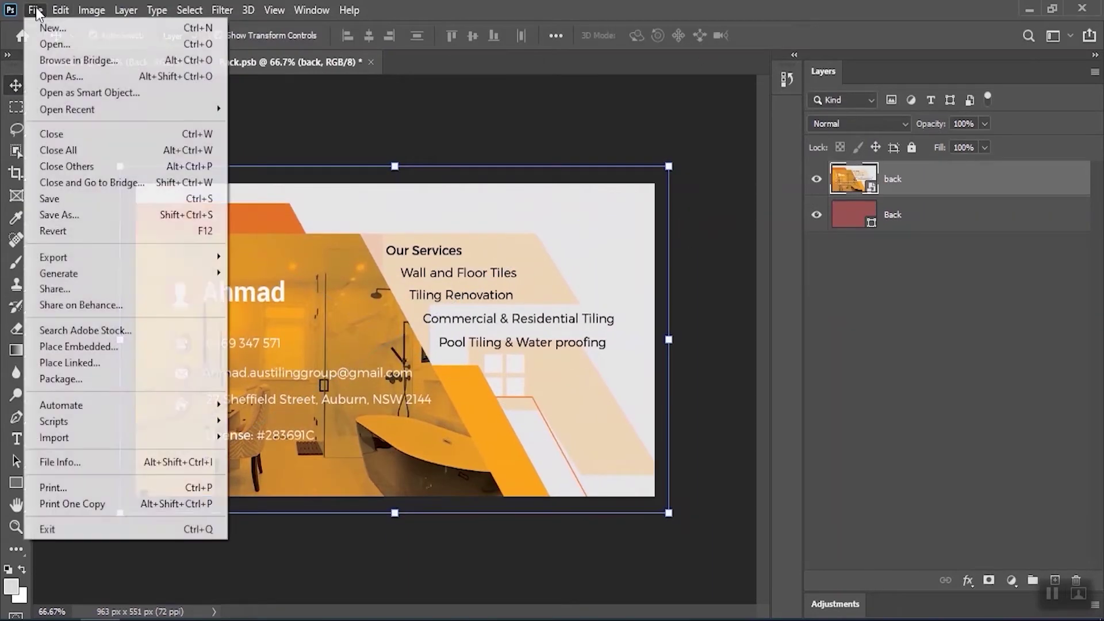
left_click(87, 198)
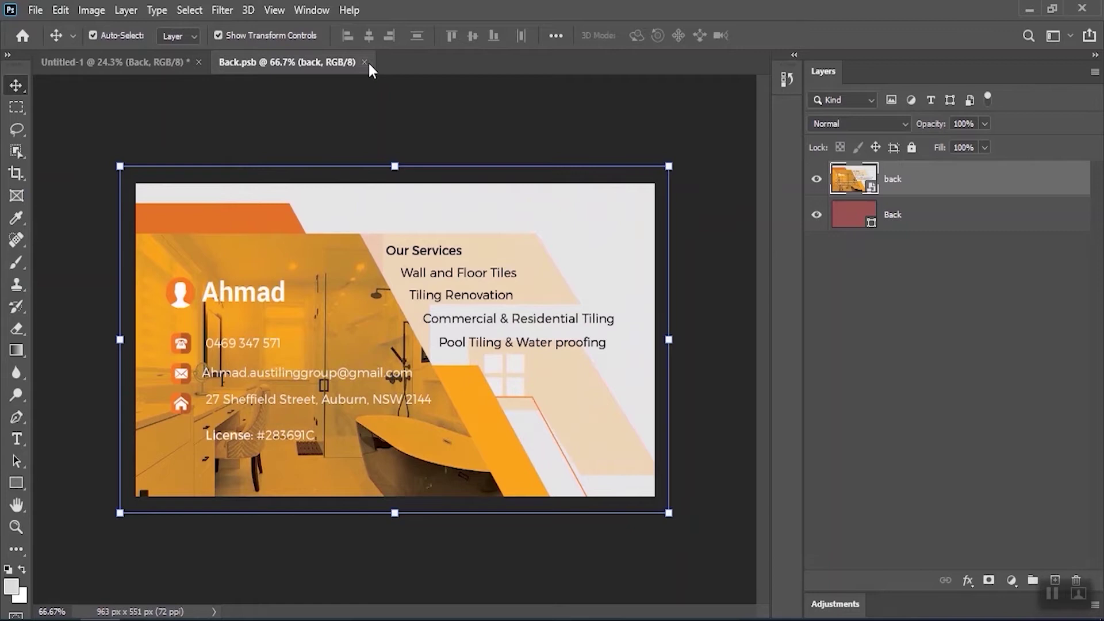
left_click(364, 62)
left_click(889, 359)
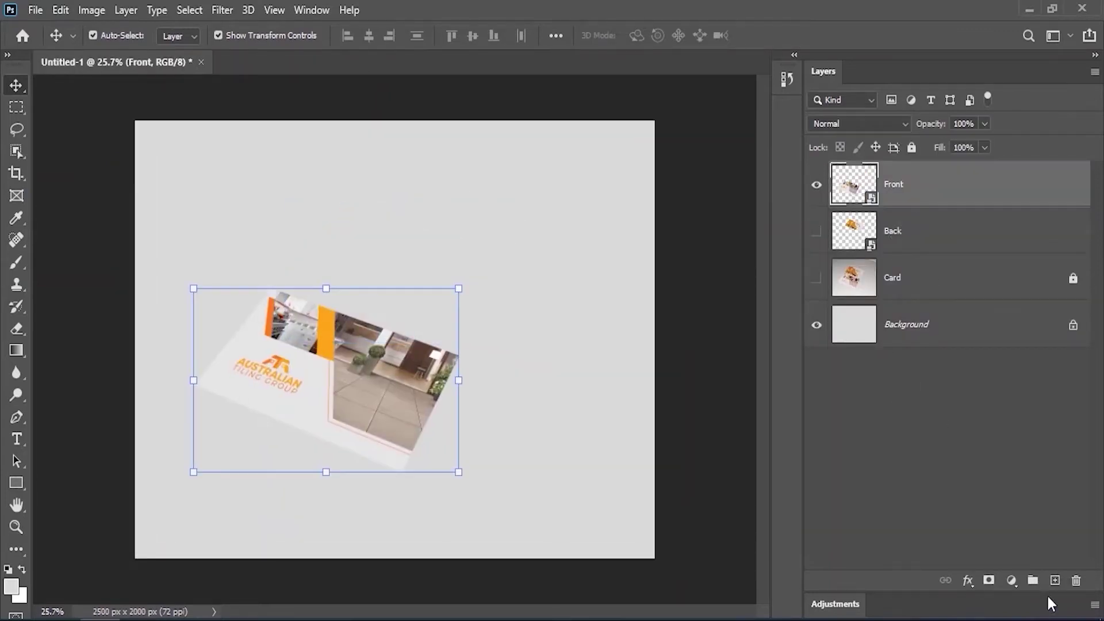
- Add a new layer above Front and render Fibers on it with a variance of 39 and an increased strength
left_click(1054, 580)
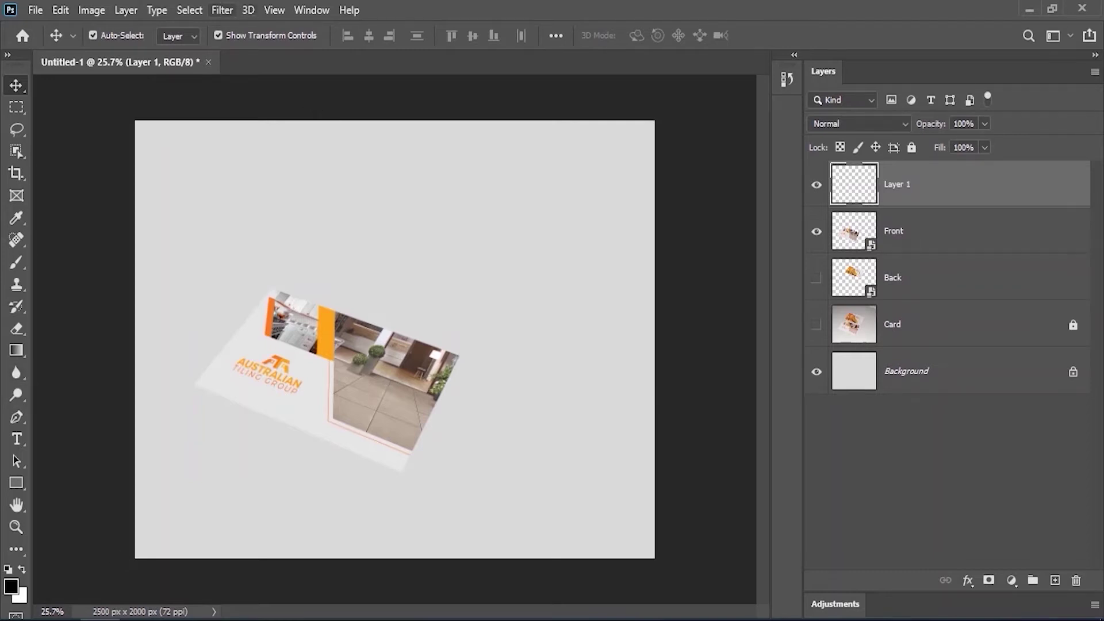
left_click(222, 9)
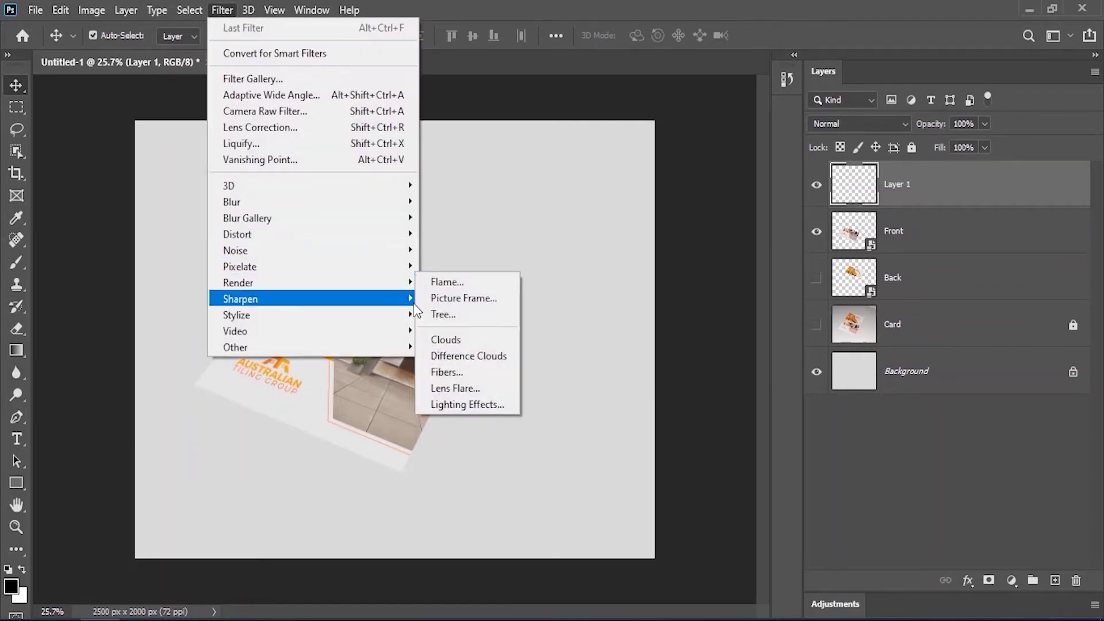
left_click(458, 370)
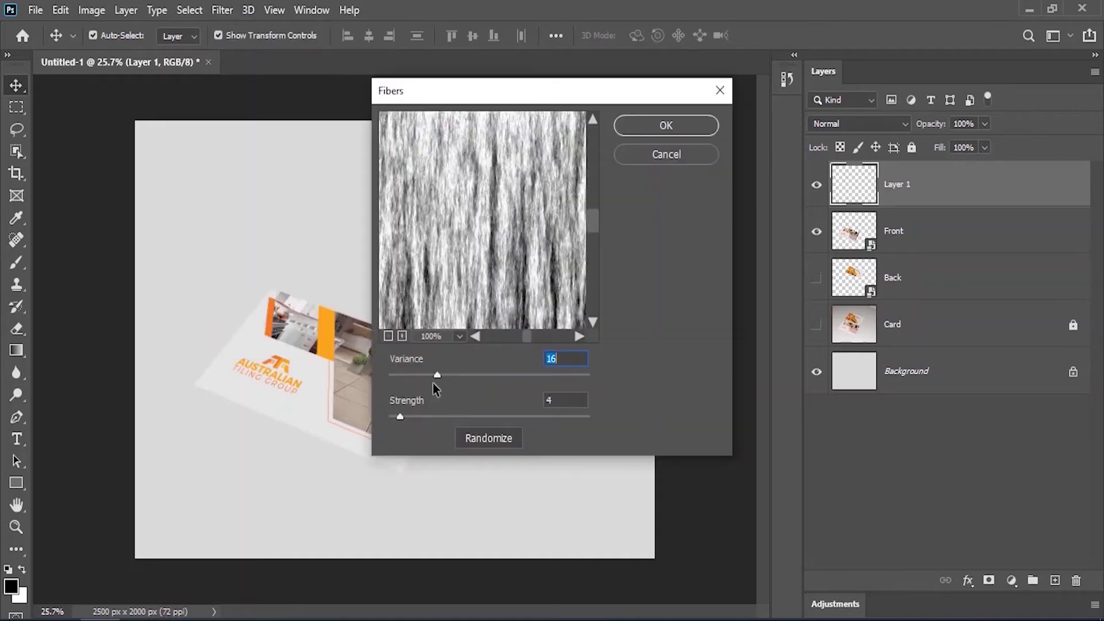
left_click_drag(533, 374, 509, 374)
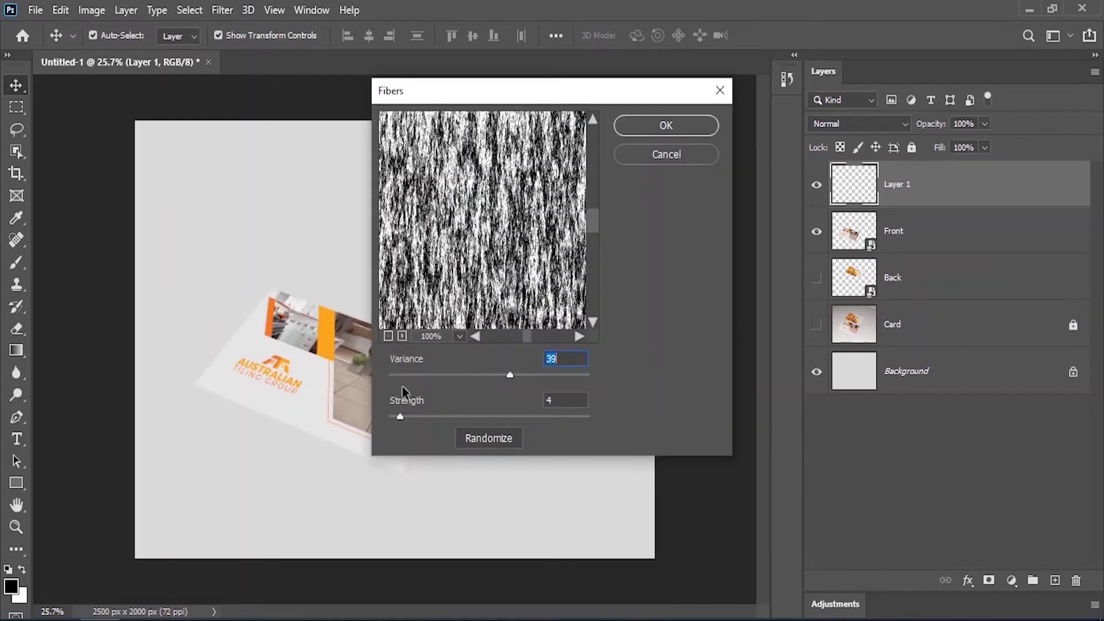
left_click_drag(402, 419, 460, 419)
left_click(668, 129)
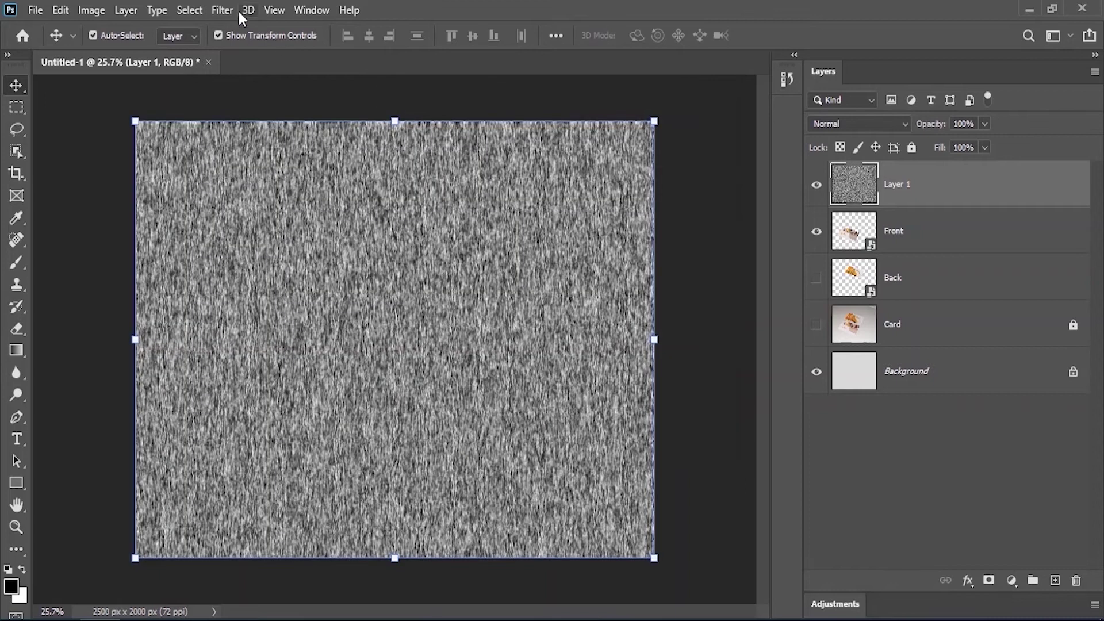
- Apply a Motion Blur to the fiber layer at a 90° angle with the distance raised strongly
left_click(230, 10)
mouse_move(255, 202)
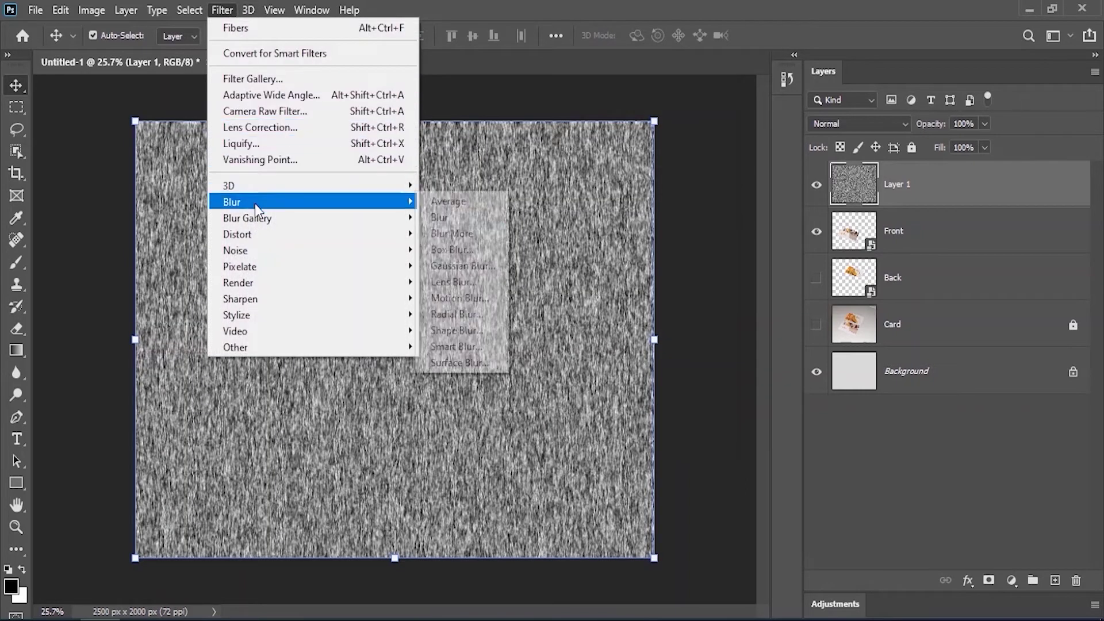
left_click(463, 298)
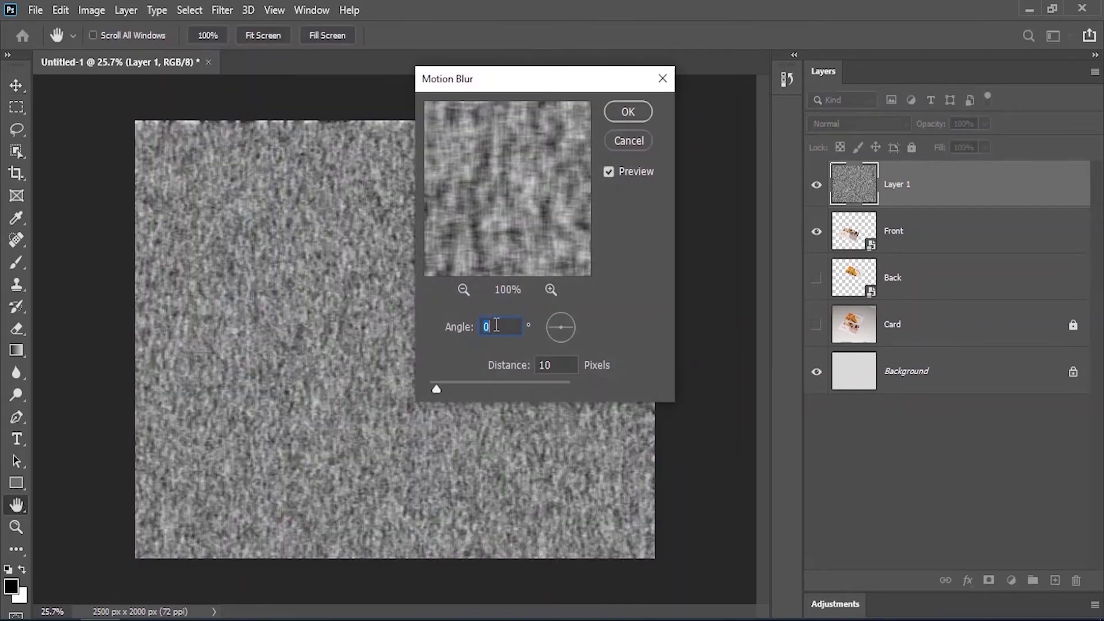
type("90")
left_click_drag(439, 389, 569, 386)
left_click(628, 112)
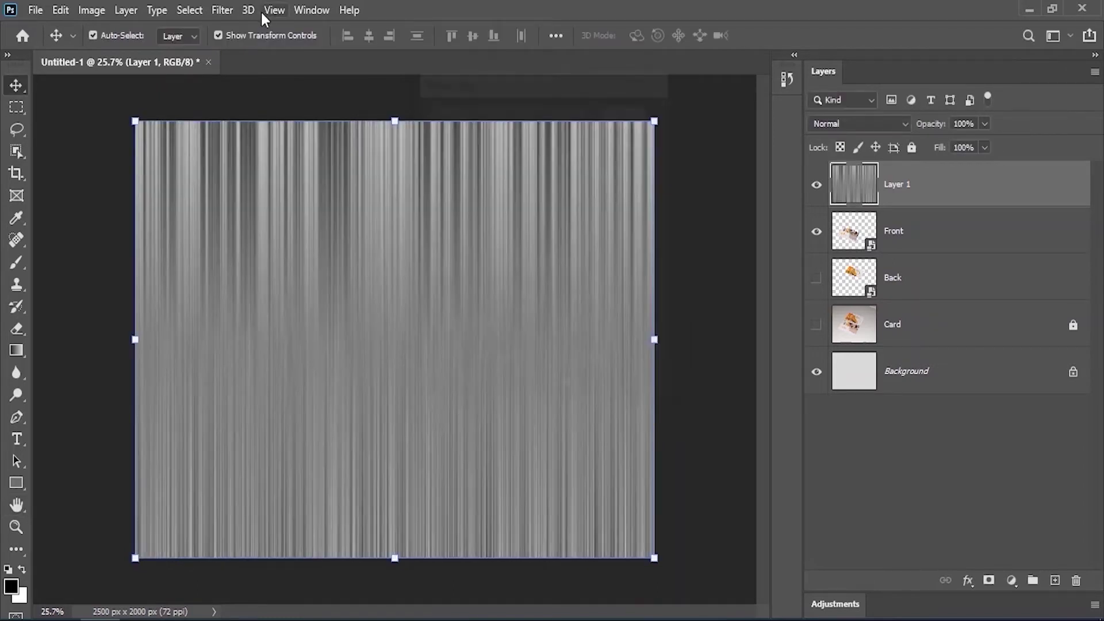
- Repeat the Motion Blur on Layer 1 and squeeze the layer horizontally to about half the canvas width
left_click(222, 10)
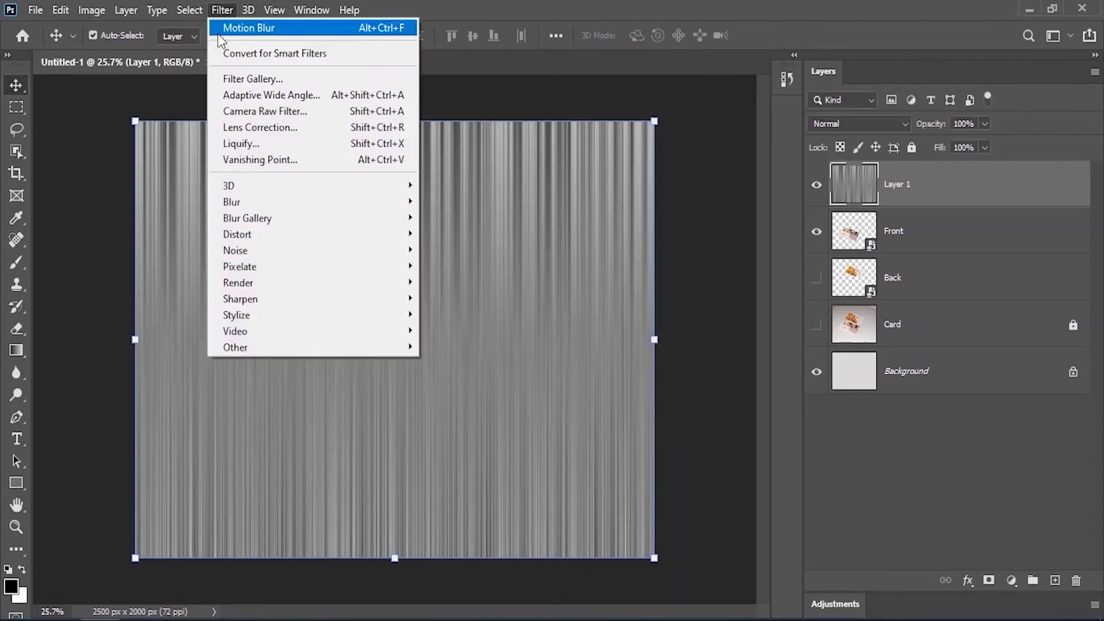
left_click(257, 31)
left_click_drag(655, 338, 399, 312)
left_click(796, 37)
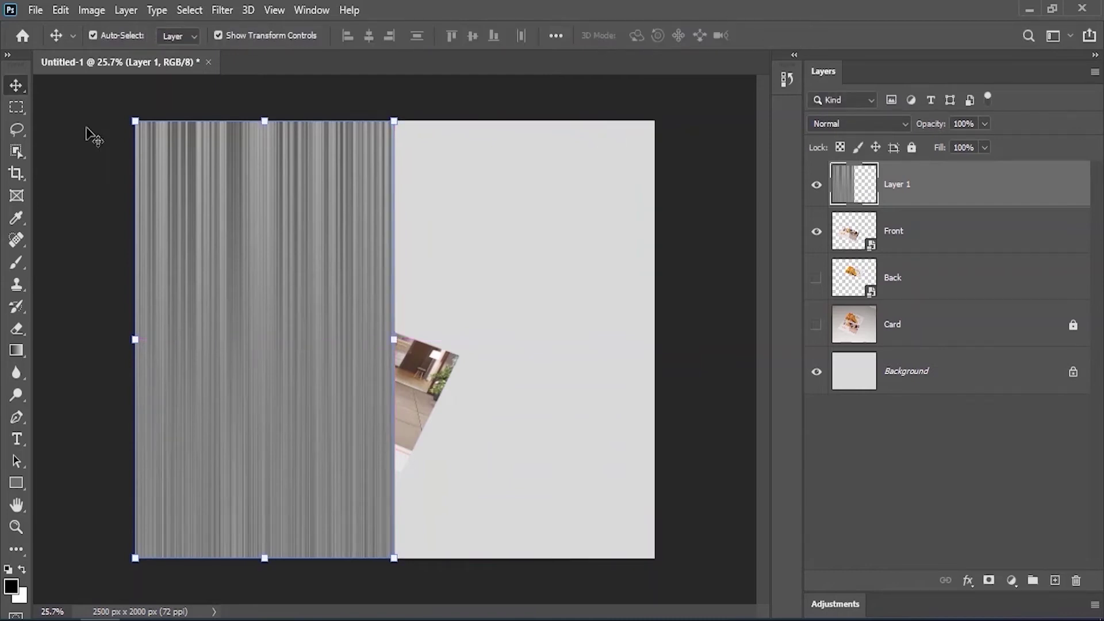
- Put a full-height vertical strip of the streaked texture on its own layer and delete the original Layer 1
left_click(16, 109)
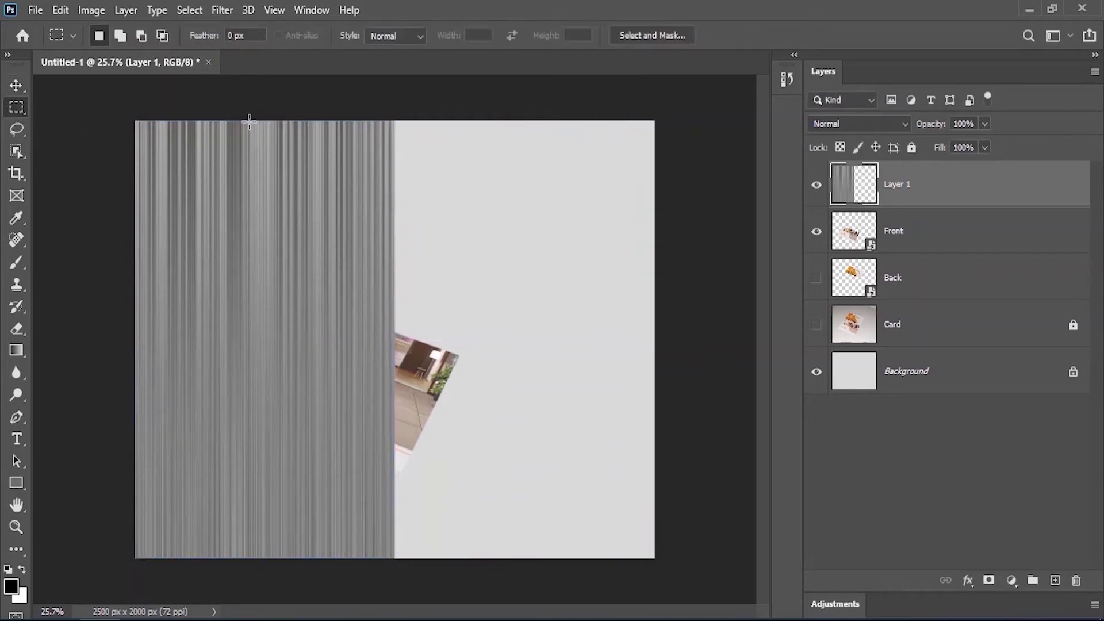
left_click_drag(142, 120, 225, 555)
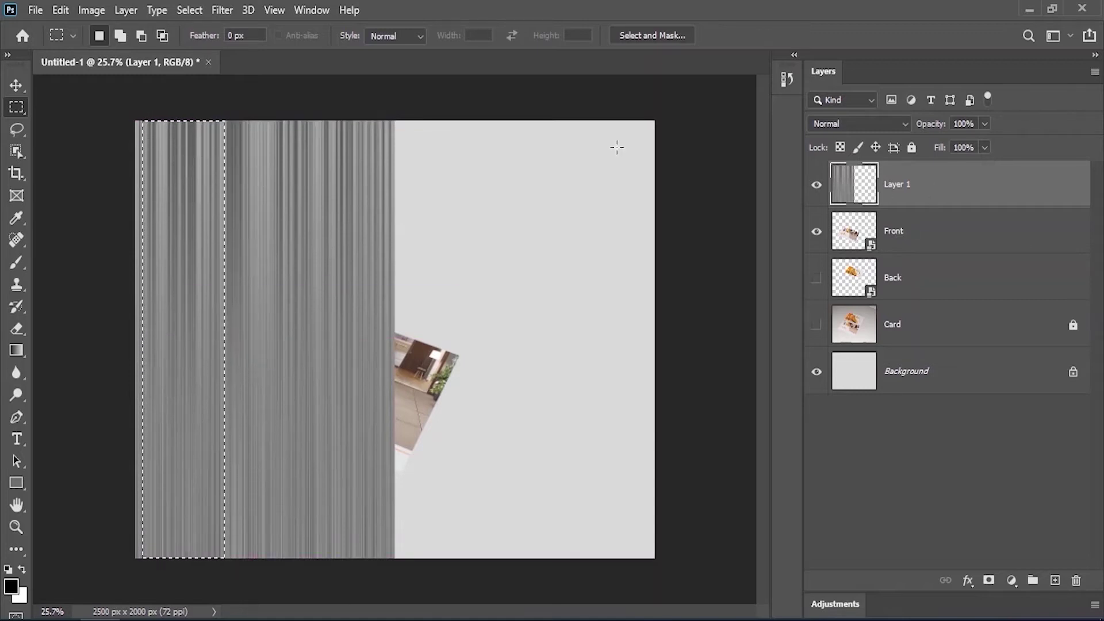
left_click(125, 10)
mouse_move(185, 25)
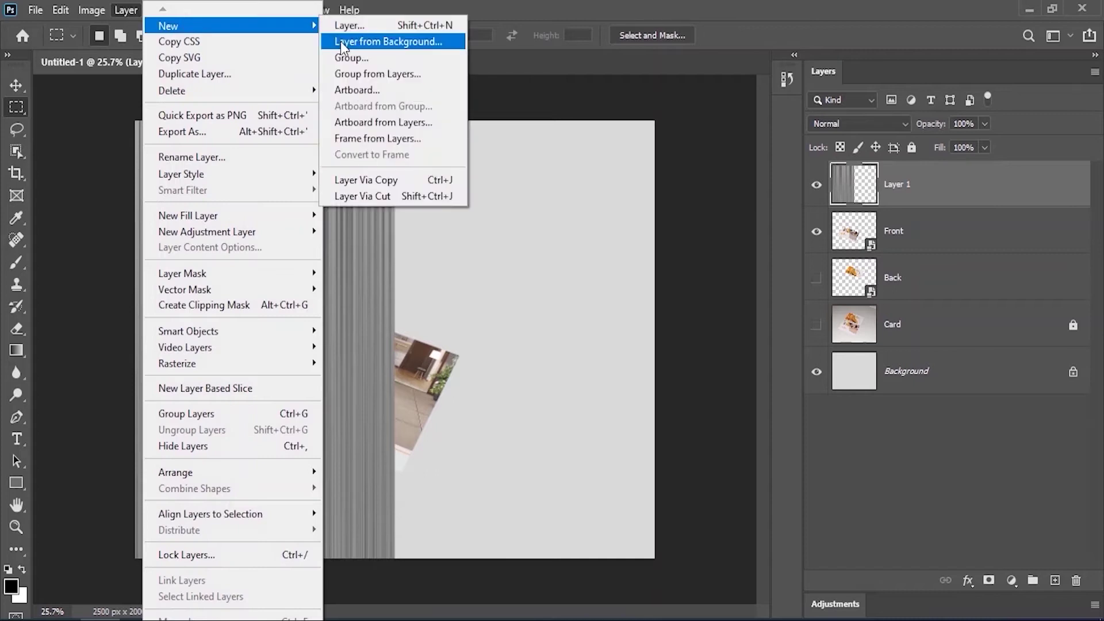
left_click(428, 188)
left_click_drag(875, 248, 1076, 580)
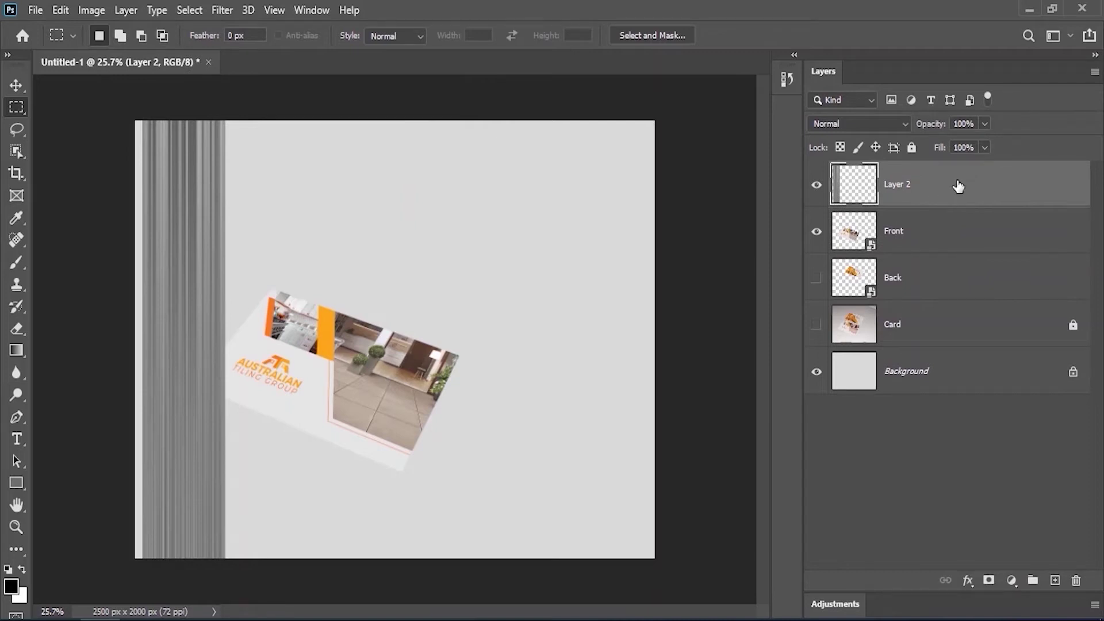
- Convert Layer 2 to a smart object, scale the strip to about 49% and place it over the front card
right_click(958, 185)
left_click(825, 234)
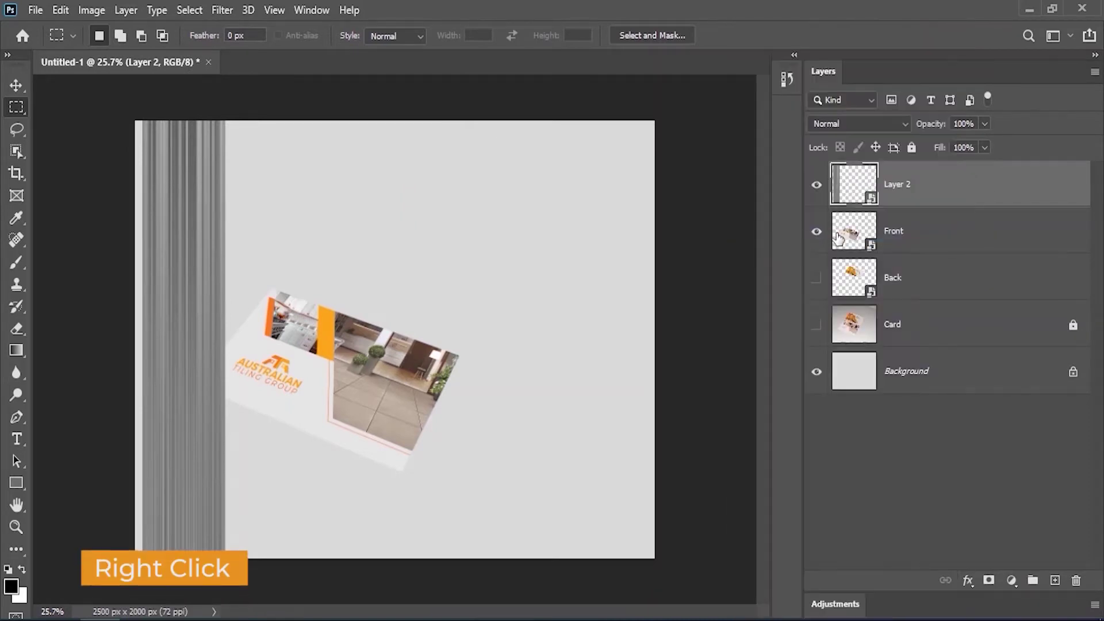
left_click(16, 86)
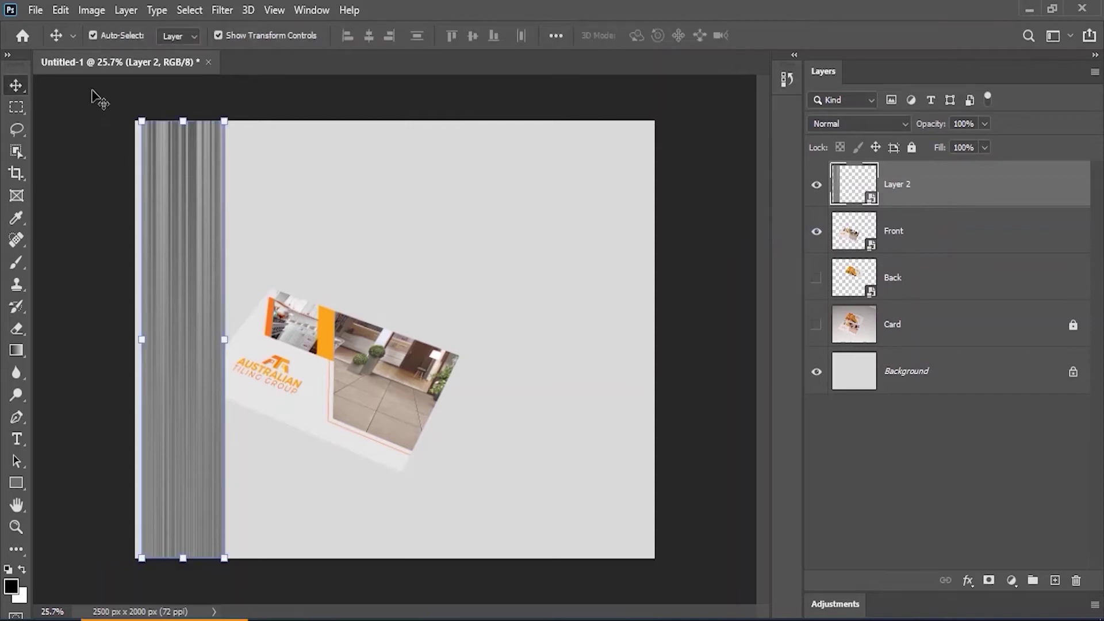
left_click(60, 10)
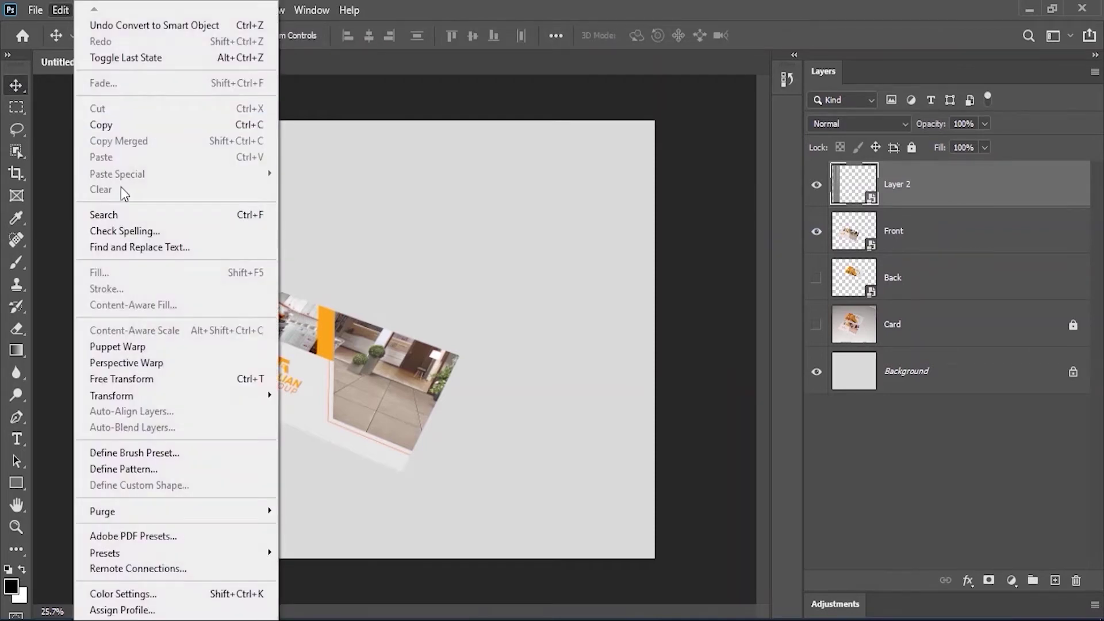
left_click(147, 379)
left_click_drag(225, 119, 204, 233)
left_click_drag(189, 414, 291, 477)
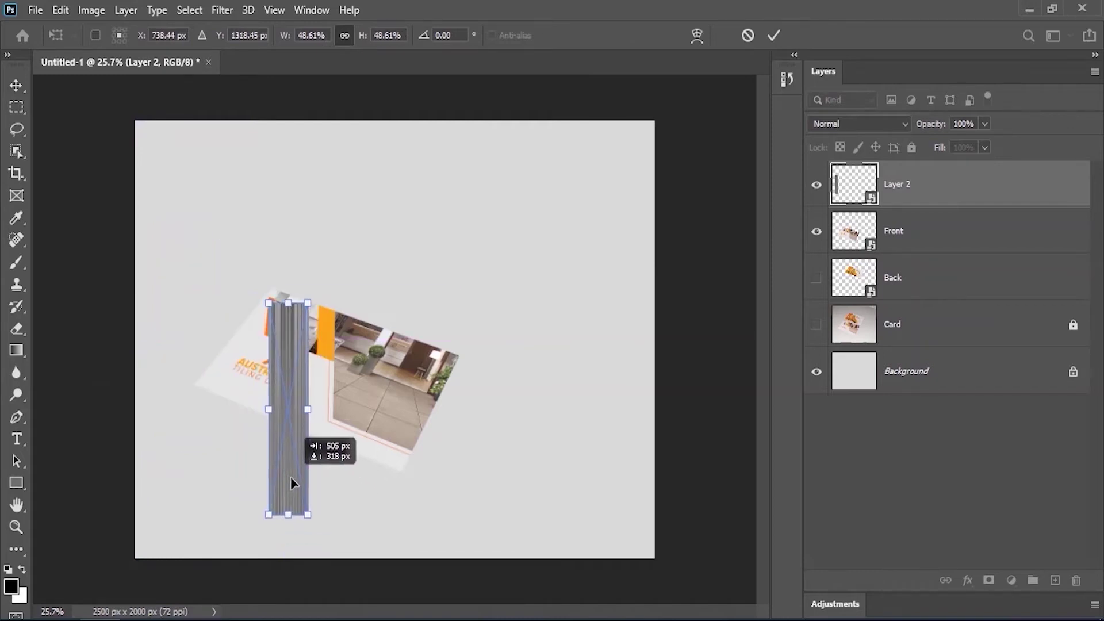
left_click(773, 35)
- Duplicate Layer 2 and move the copy to the empty upper-right area of the canvas
left_click_drag(965, 177, 1054, 580)
left_click_drag(299, 368, 574, 248)
- Rotate the original Layer 2 strip to about -67° so it runs parallel to the front card's lower long edge
left_click(287, 392, "ctrl")
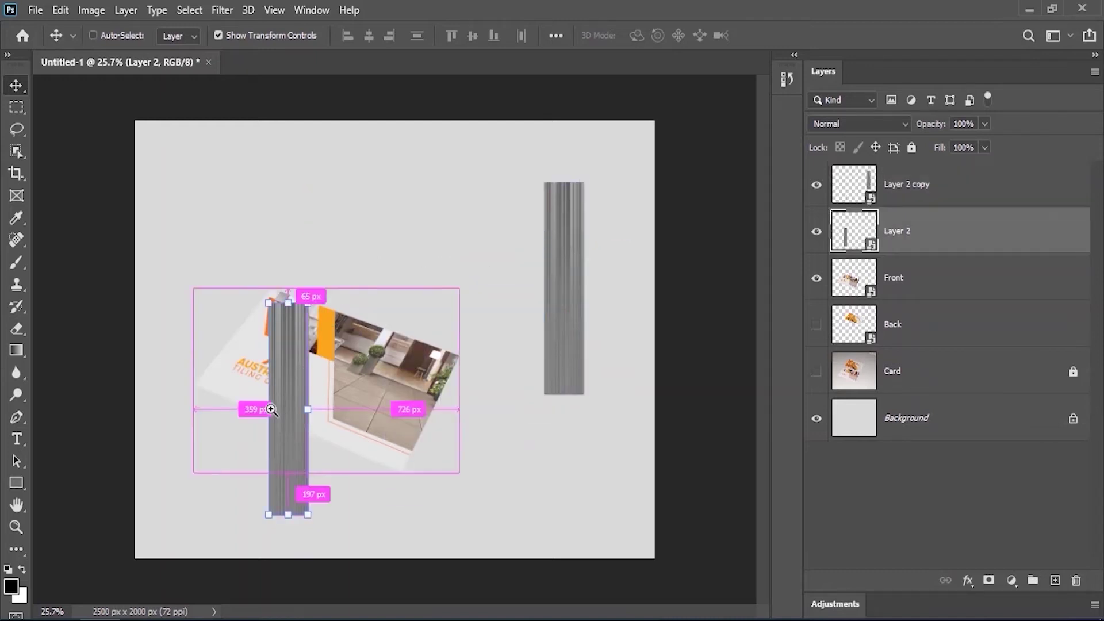
scroll(245, 479, "up", 4)
left_click(60, 10)
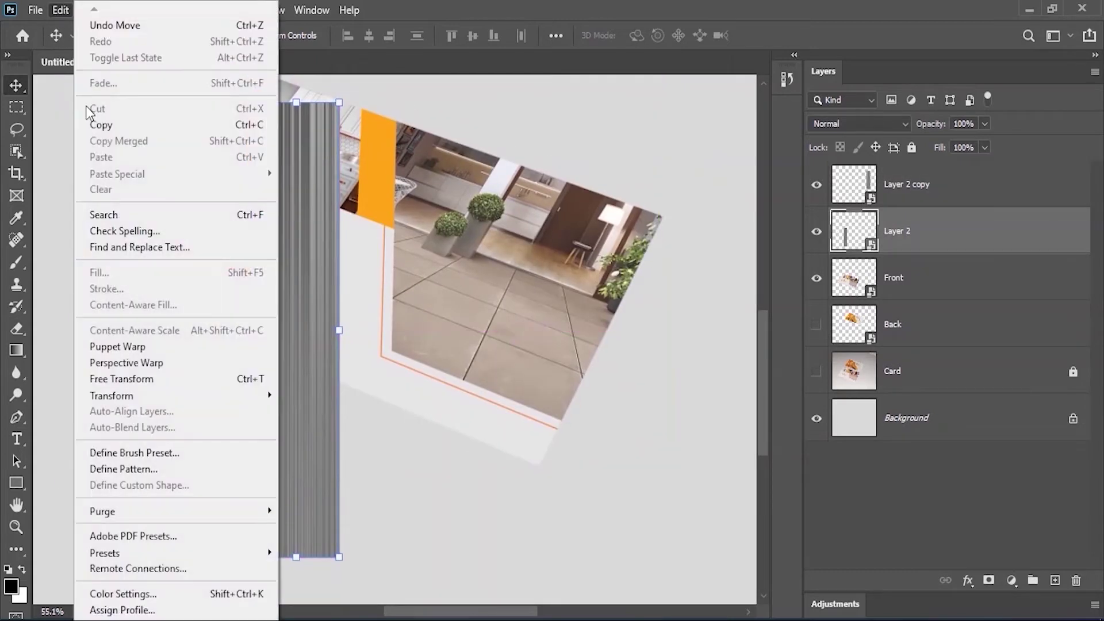
left_click(118, 378)
left_click_drag(355, 576, 535, 352)
right_click(473, 66)
left_click(498, 110)
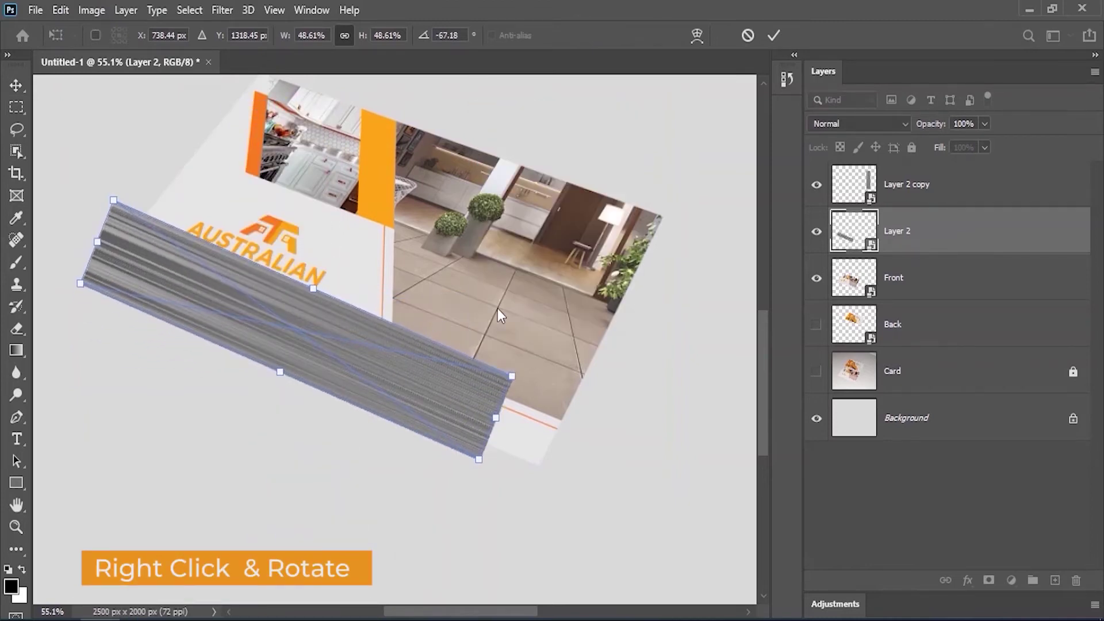
- Lengthen the strip to about 54% and align it along the front card's lower long edge
left_click_drag(497, 416, 531, 423)
left_click_drag(417, 415, 403, 468)
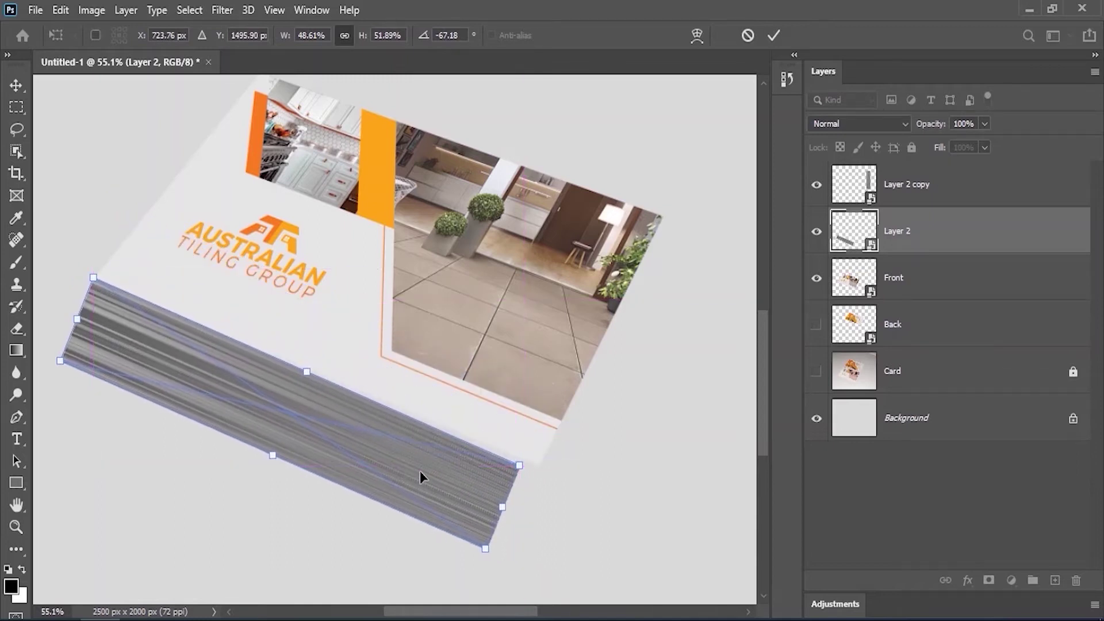
left_click_drag(500, 508, 518, 518)
left_click_drag(476, 429, 492, 375)
- Skew the Layer 2 strip so its short ends run almost vertically down from the front card's lower long edge
right_click(433, 313)
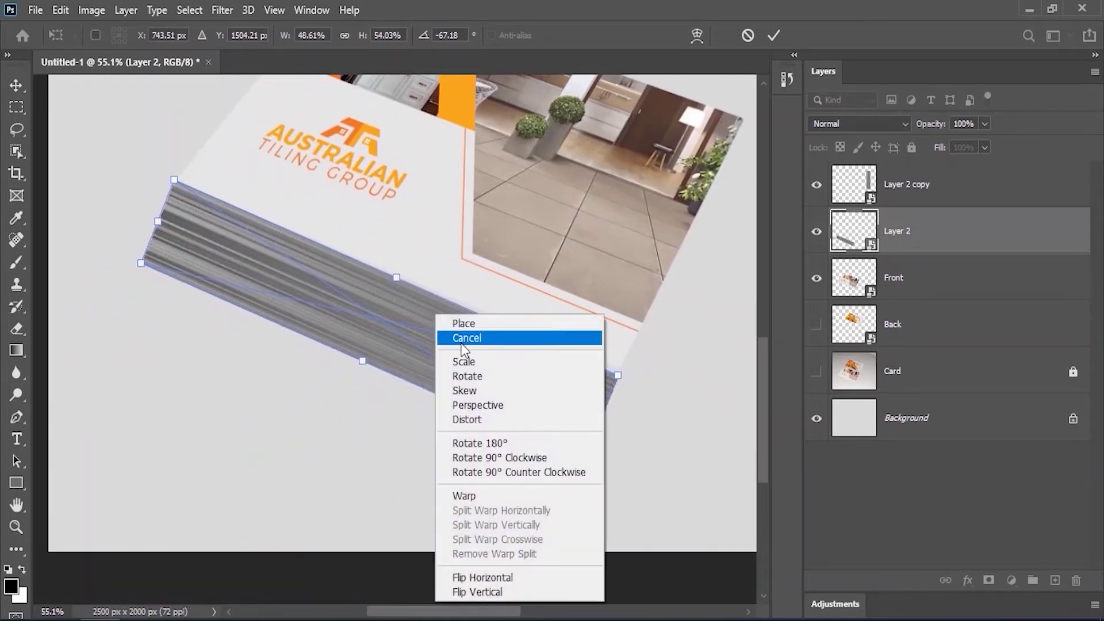
left_click(472, 387)
left_click_drag(362, 368, 406, 383)
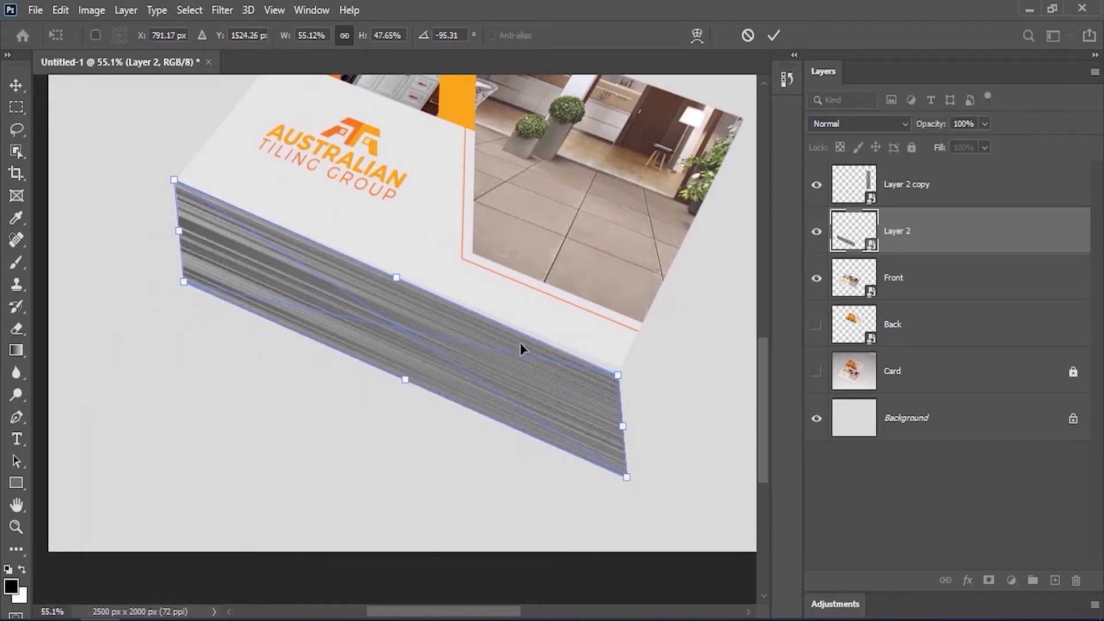
- Distort the strip's end at the front card's nearest corner so its upper corner meets the card and its end stays nearly vertical
left_click_drag(622, 370, 740, 379)
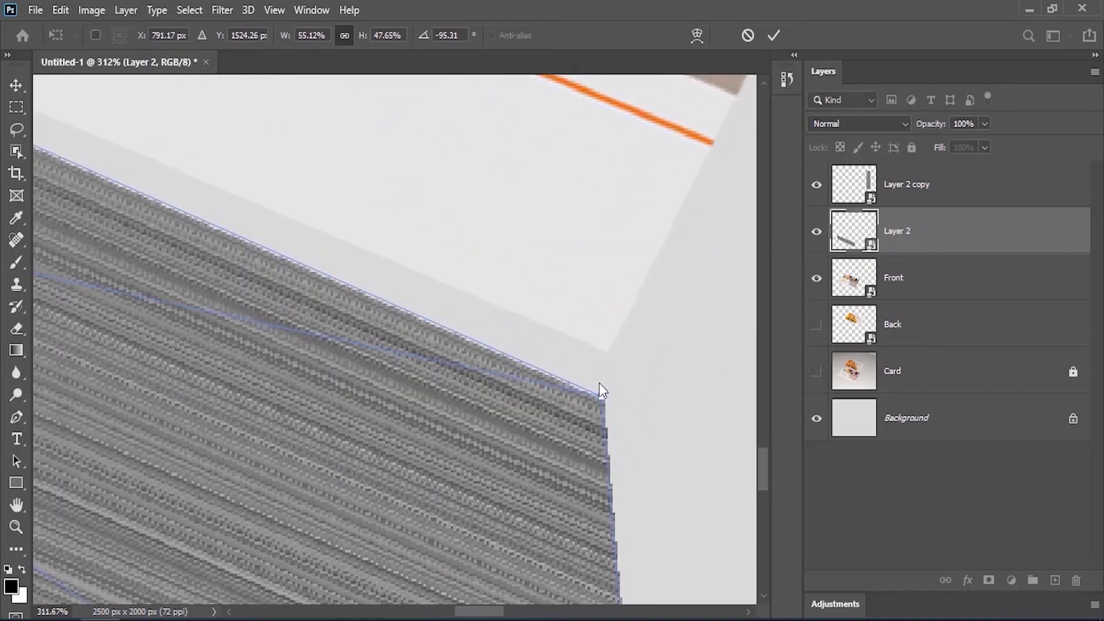
right_click(563, 366)
left_click(598, 184)
left_click_drag(602, 399, 609, 354)
left_click_drag(553, 388, 556, 348)
left_click_drag(645, 566, 632, 539)
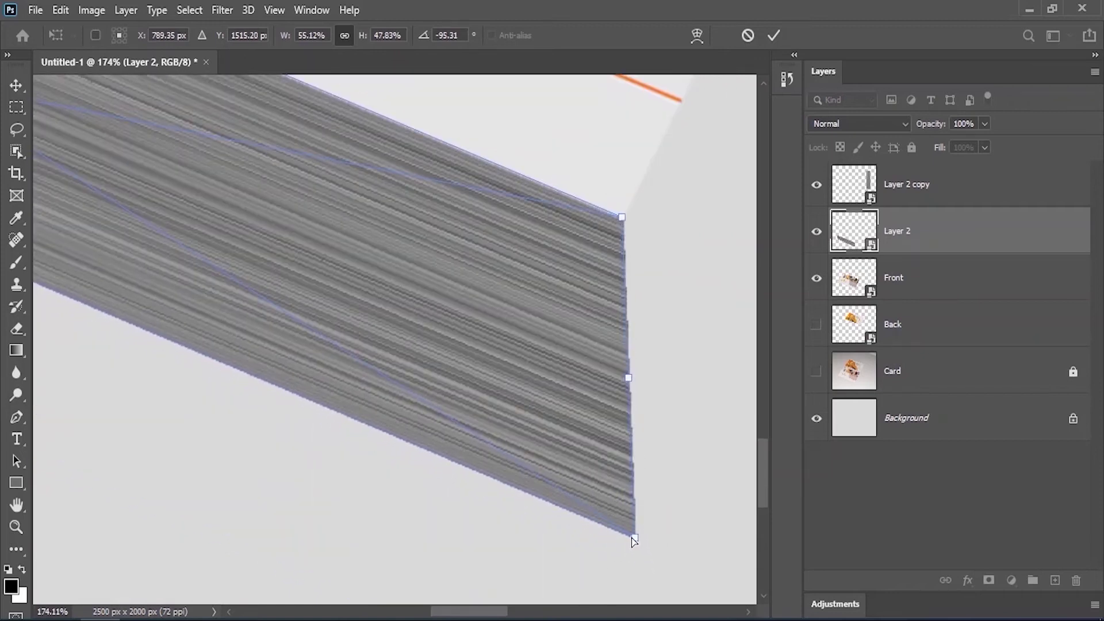
- Fit the strip's opposite end to the other corner of the front card's long edge and apply the transform
left_click_drag(622, 383, 571, 379)
left_click_drag(241, 173, 421, 309)
left_click_drag(470, 419, 577, 424)
mouse_move(343, 385)
left_mouse_down()
mouse_move(337, 486)
mouse_move(345, 377)
left_mouse_up()
left_click(774, 35)
- Duplicate Layer 2 copy and place the new vertical strip beside the front card's short edge
key("ctrl+0")
left_click(995, 190)
left_click_drag(992, 199, 1052, 577)
left_click_drag(577, 278, 488, 419)
left_click_drag(485, 507, 530, 495)
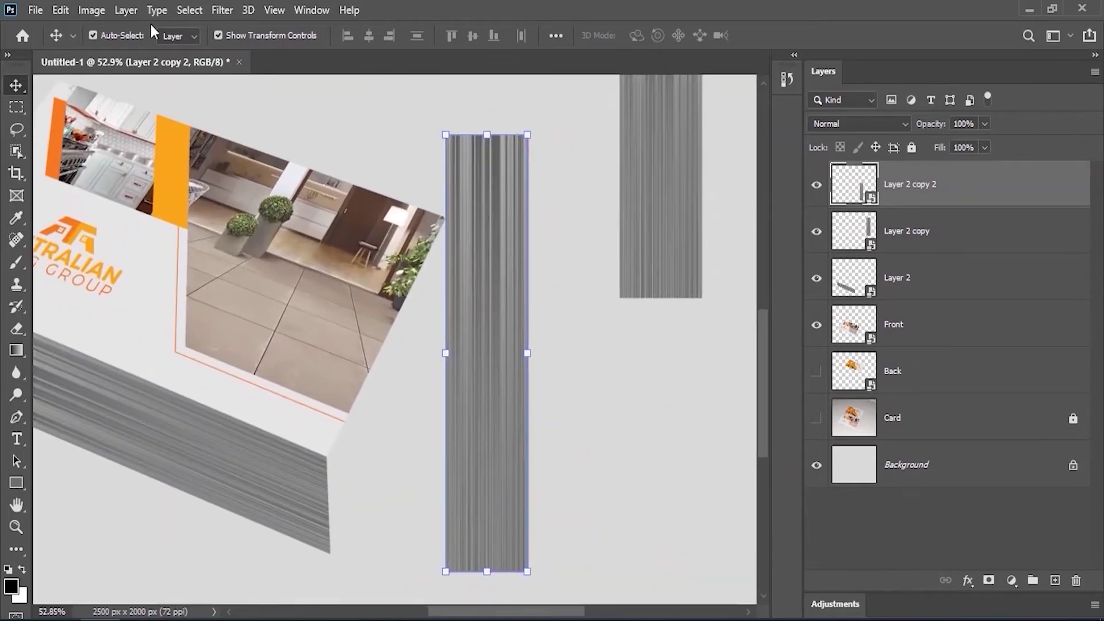
- Rotate Layer 2 copy 2 to about 28° and place it against the front card's short edge
left_click(60, 10)
left_click(133, 381)
left_click_drag(534, 124, 606, 205)
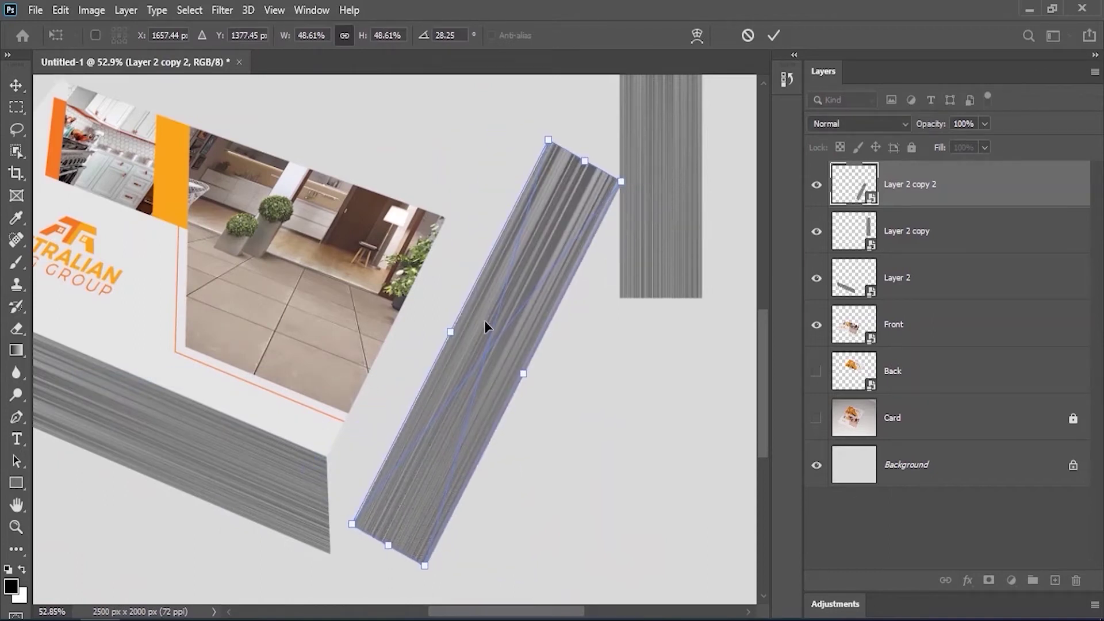
left_click_drag(497, 326, 466, 266)
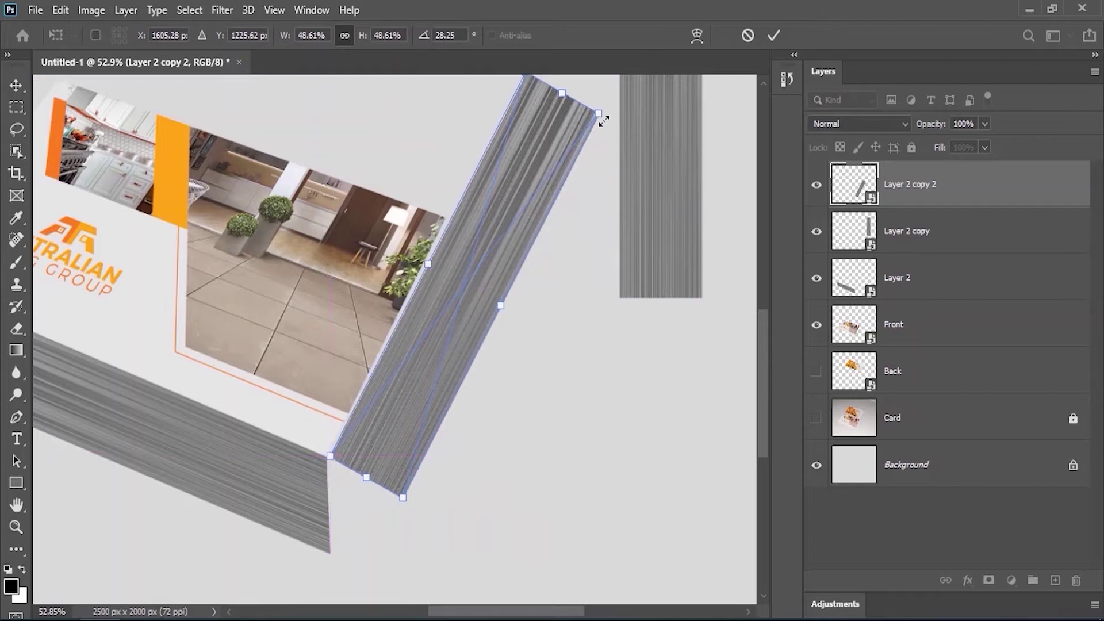
- Shorten the rotated strip to about 31% height so it matches the length of the front card's short edge
left_click_drag(607, 104, 485, 232)
right_click(543, 154)
left_click(569, 202)
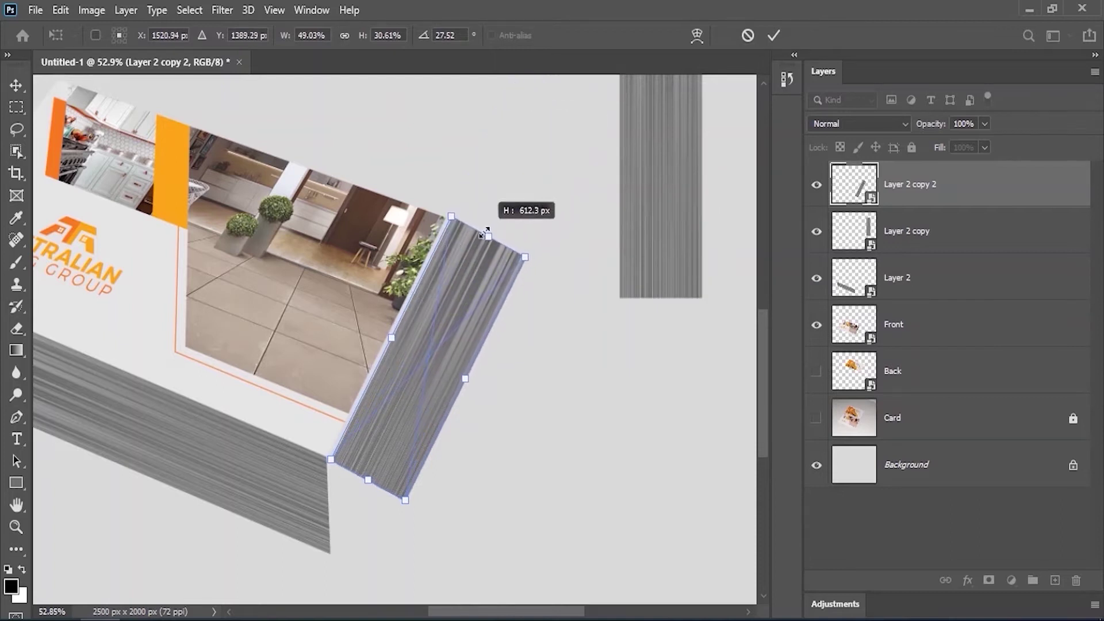
- Skew the strip by sliding its outer long edge downward, parallel to the front card's short edge
right_click(463, 284)
left_click(495, 361)
left_click_drag(464, 385, 396, 452)
- Distort the near end of Layer 2 copy 2 so its corners meet the end of the Layer 2 strip
right_click(398, 457)
left_click(432, 221)
scroll(362, 535, "up", 3)
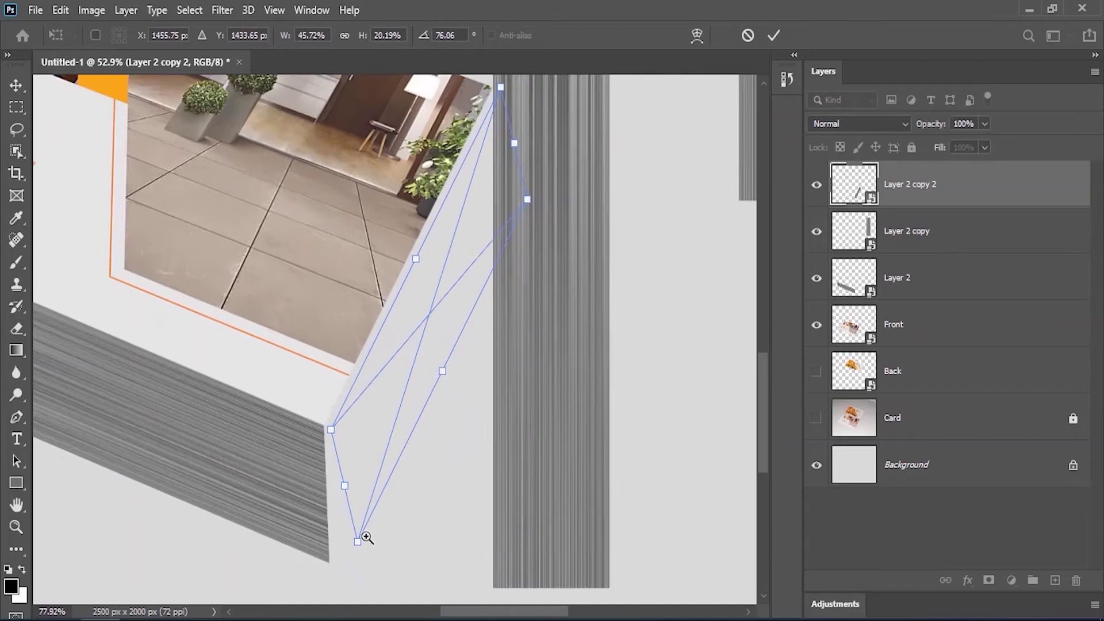
right_click(430, 308)
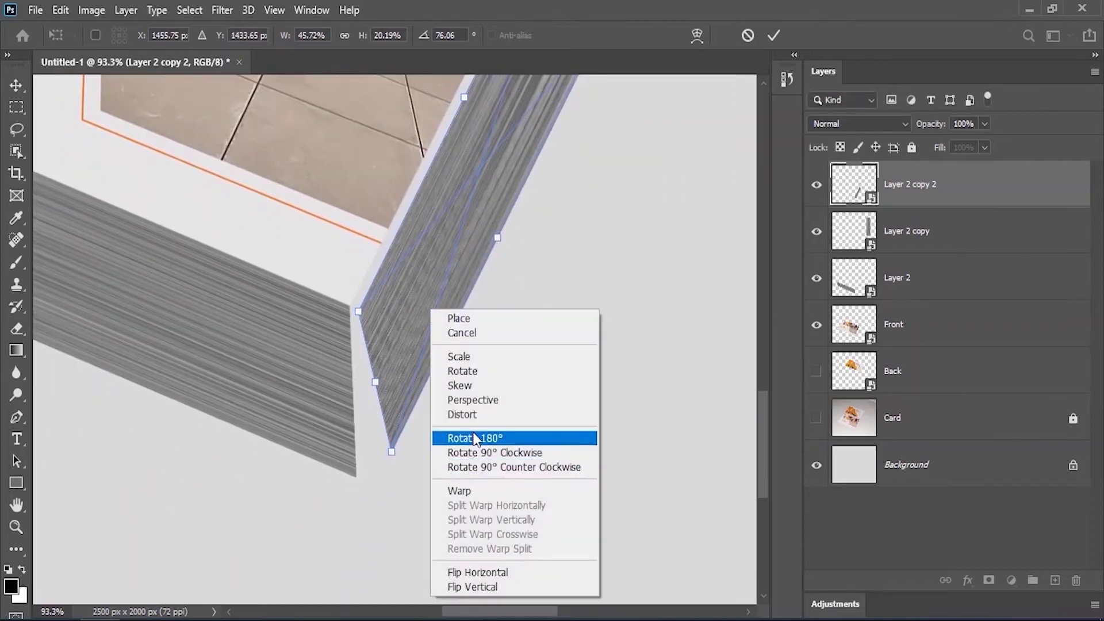
left_click(463, 414)
left_click_drag(392, 451, 357, 482)
mouse_move(347, 314)
left_mouse_down()
mouse_move(396, 310)
mouse_move(353, 299)
left_mouse_up()
left_click_drag(518, 226, 437, 235)
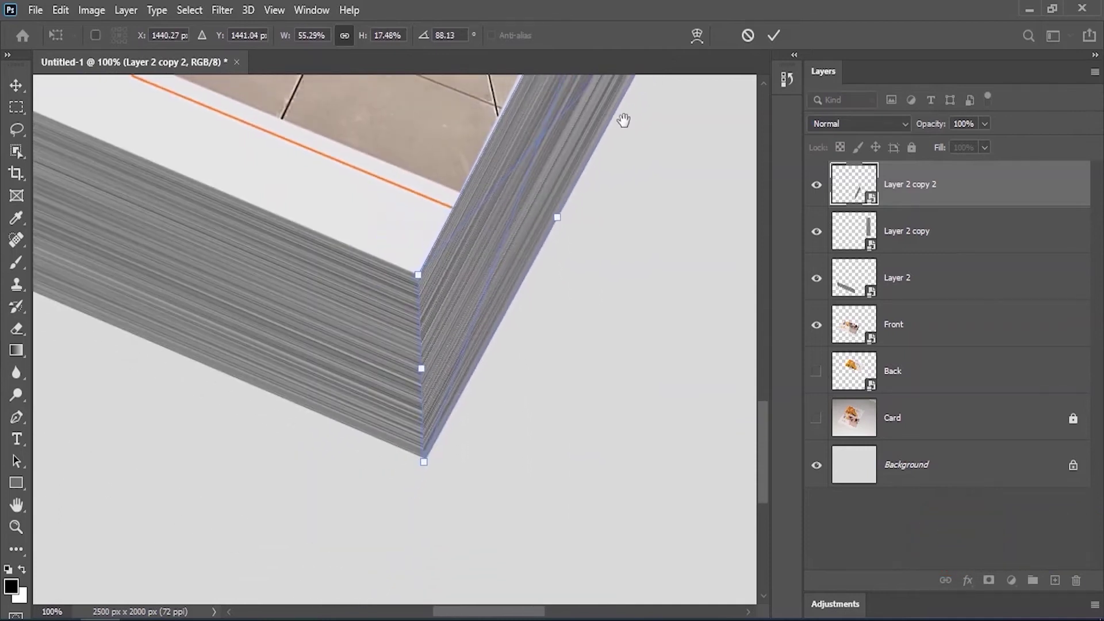
- Distort the strip's far end to a nearly vertical edge at the front card's far corner and apply the transform
left_click_drag(623, 120, 443, 501)
left_click_drag(434, 221, 478, 197)
left_click_drag(544, 405, 480, 388)
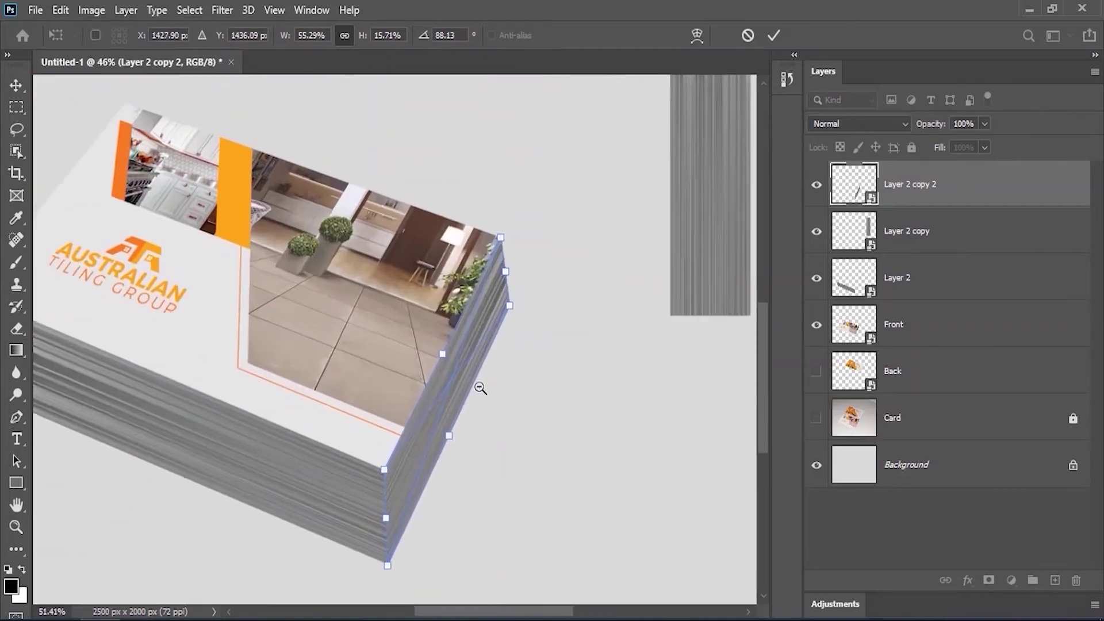
left_click_drag(508, 309, 508, 328)
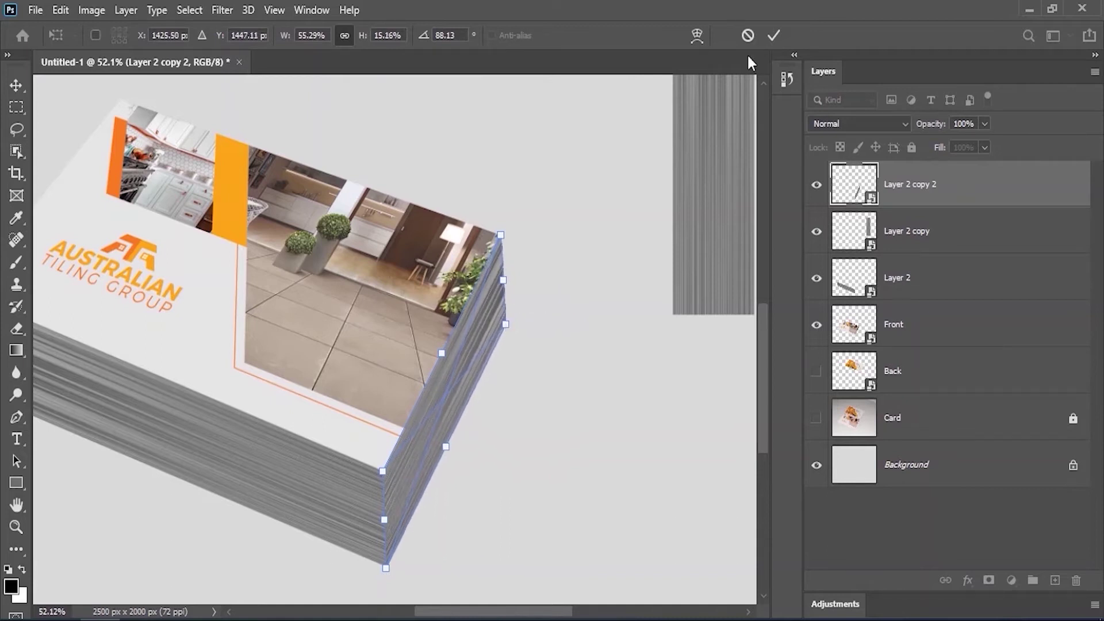
left_click(773, 35)
- Show the Back layer and place a duplicate of Layer 2 near the back card's lower long edge
left_click(609, 299, "ctrl")
left_click_drag(411, 330, 361, 328)
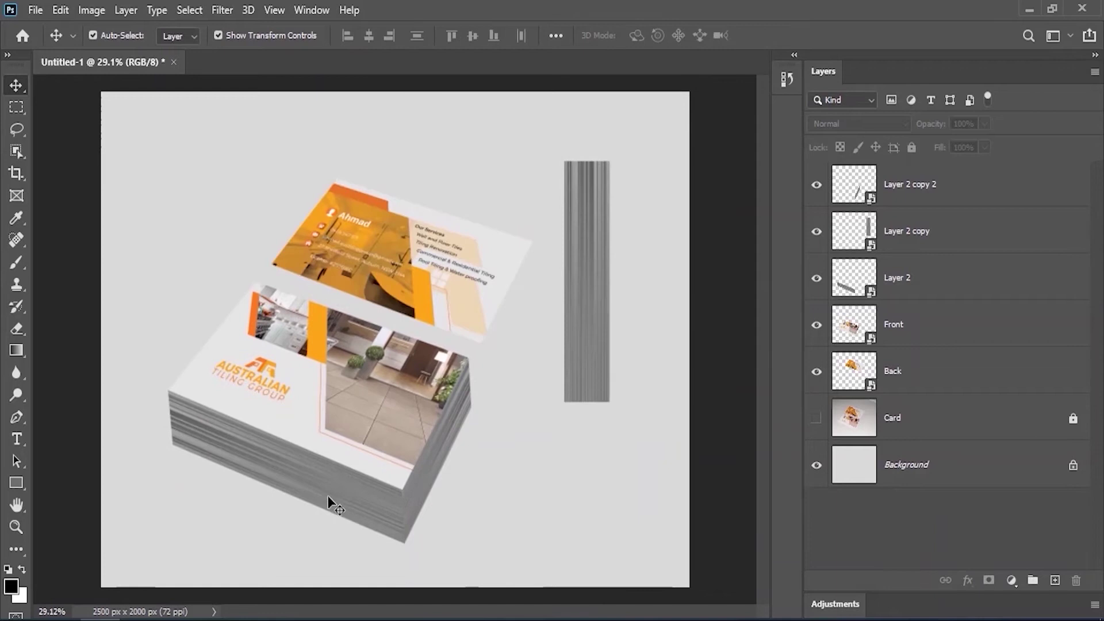
left_click(328, 499)
left_click_drag(958, 289, 1055, 578)
left_click_drag(362, 471, 430, 339)
scroll(374, 305, "up", 3)
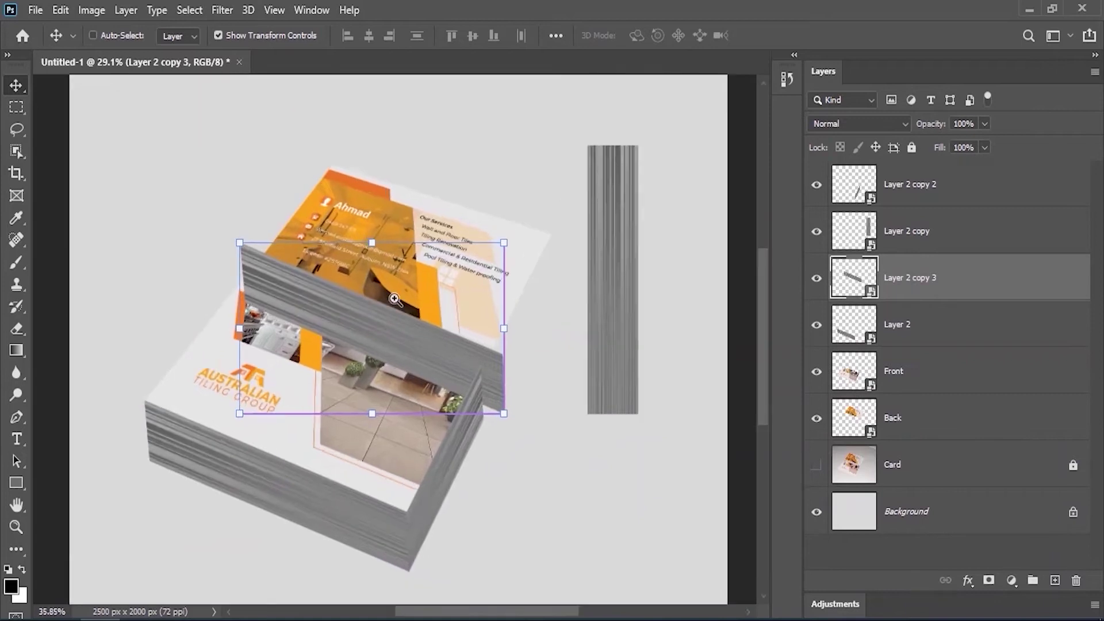
- Stack Layer 2 copy 3 beneath the Back layer and align its first end with the corner of the back card's long edge
left_click_drag(901, 291, 948, 440)
mouse_move(213, 265)
left_mouse_down()
mouse_move(230, 233)
mouse_move(248, 235)
mouse_move(216, 279)
left_mouse_up()
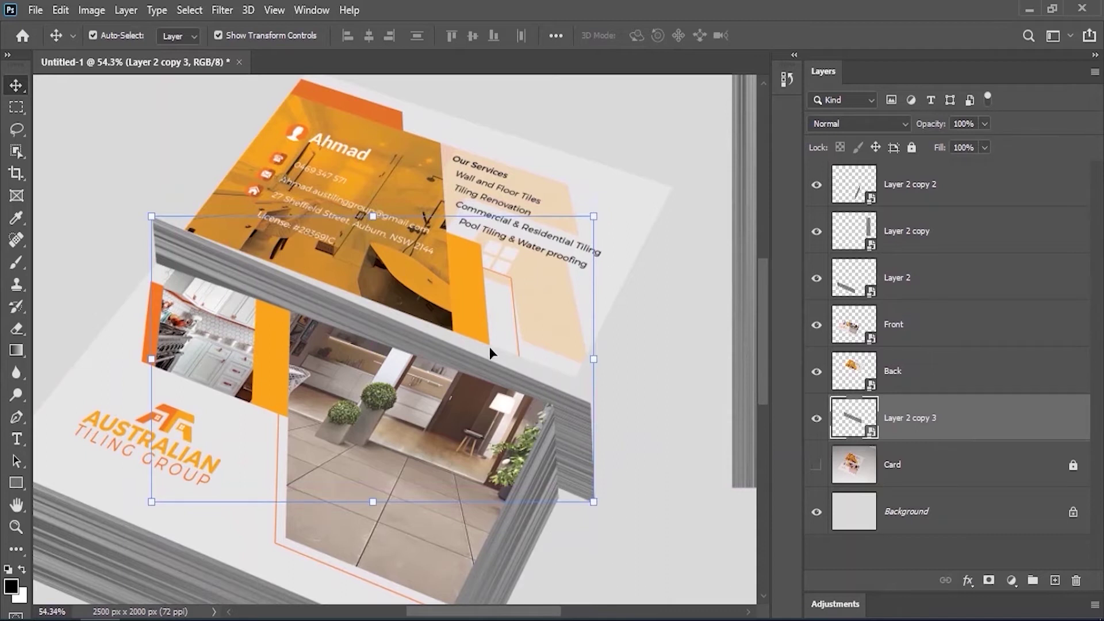
left_click(60, 10)
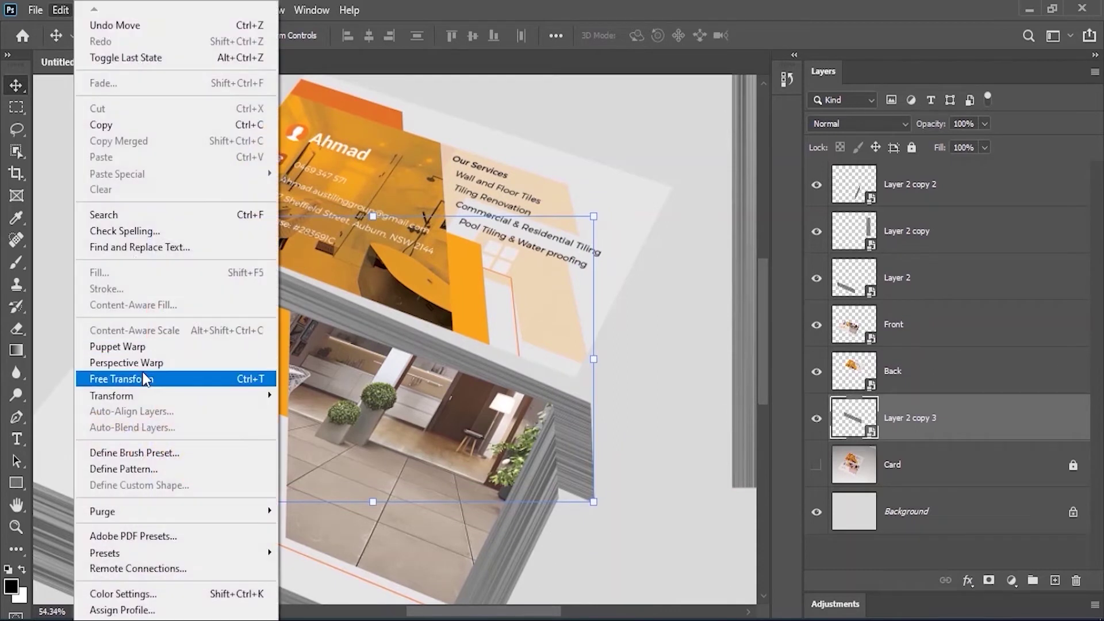
left_click(143, 378)
left_click_drag(164, 203, 242, 205)
left_click_drag(232, 303, 258, 304)
scroll(262, 309, "up", 8)
left_click_drag(341, 323, 175, 305)
left_click_drag(621, 449, 290, 306)
left_click_drag(396, 351, 434, 352)
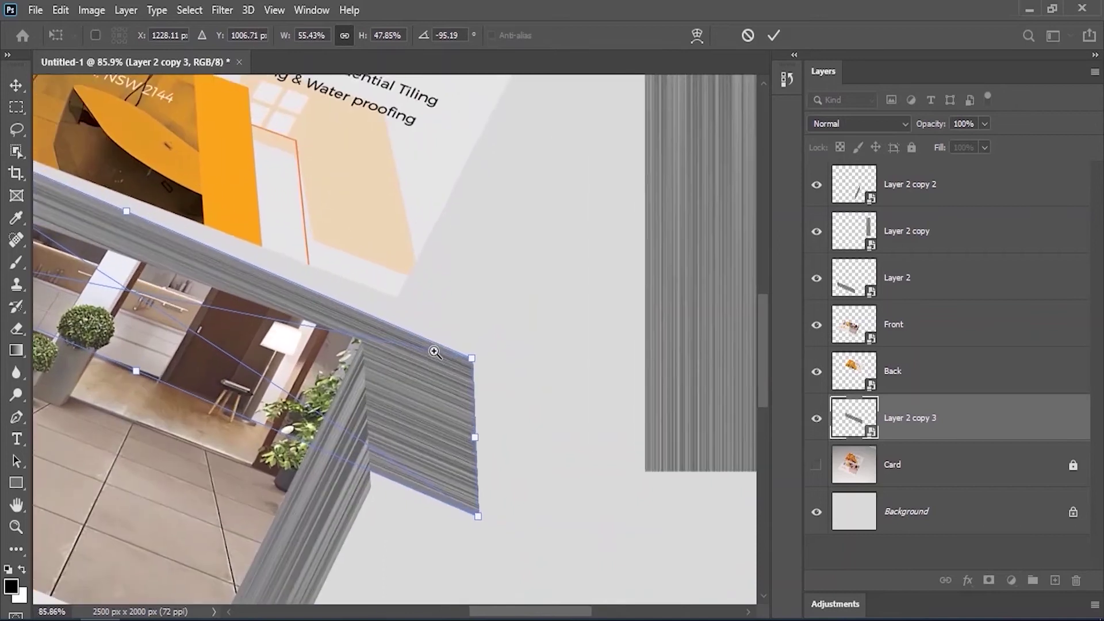
- Distort the other end of Layer 2 copy 3 to meet the back card's nearest corner and apply the transform
right_click(460, 369)
left_click(495, 187)
left_click_drag(475, 364, 398, 298)
left_click_drag(477, 520, 401, 463)
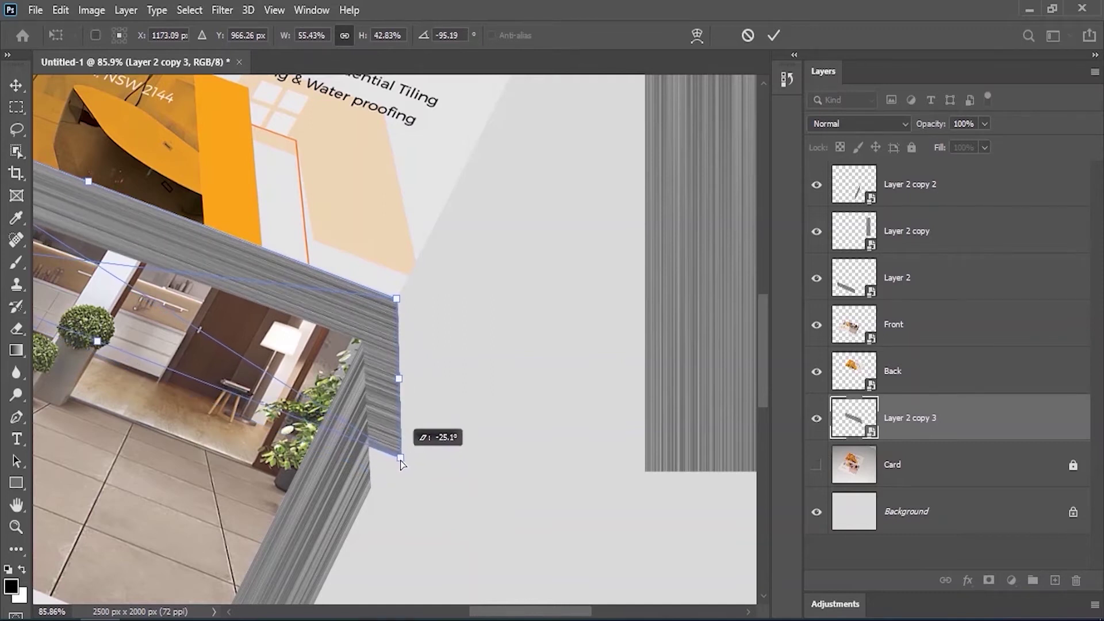
left_click_drag(348, 347, 299, 346)
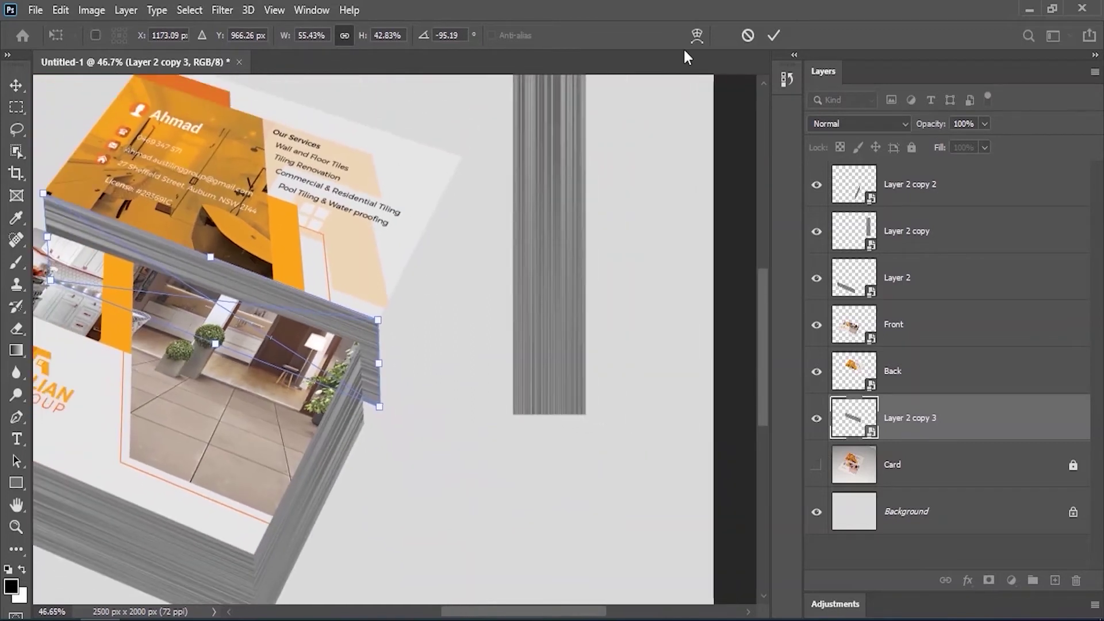
left_click(773, 36)
- Duplicate Layer 2 copy 2, stack the copy beneath the Back layer, and move the original strip to the back card's short edge
left_click(345, 467)
left_click_drag(961, 192, 1054, 580)
left_click_drag(977, 190, 973, 441)
left_click_drag(324, 471, 446, 240)
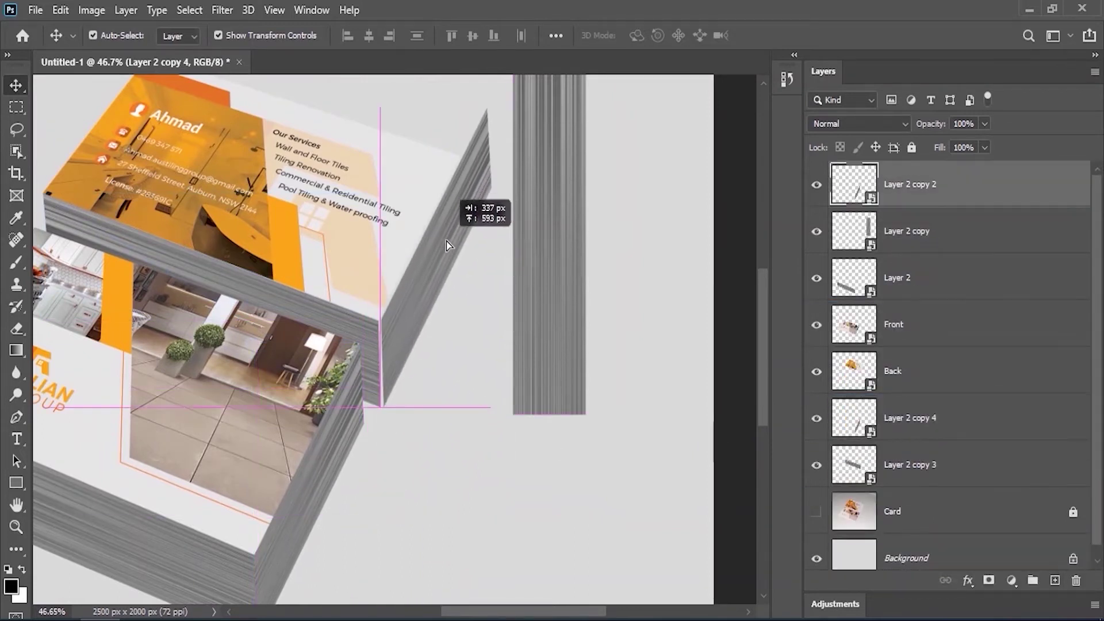
- Distort the near end of Layer 2 copy 2 so both its corners meet the back card's long-edge strip
key("ctrl+space")
left_click_drag(380, 340, 457, 250)
left_click(66, 13)
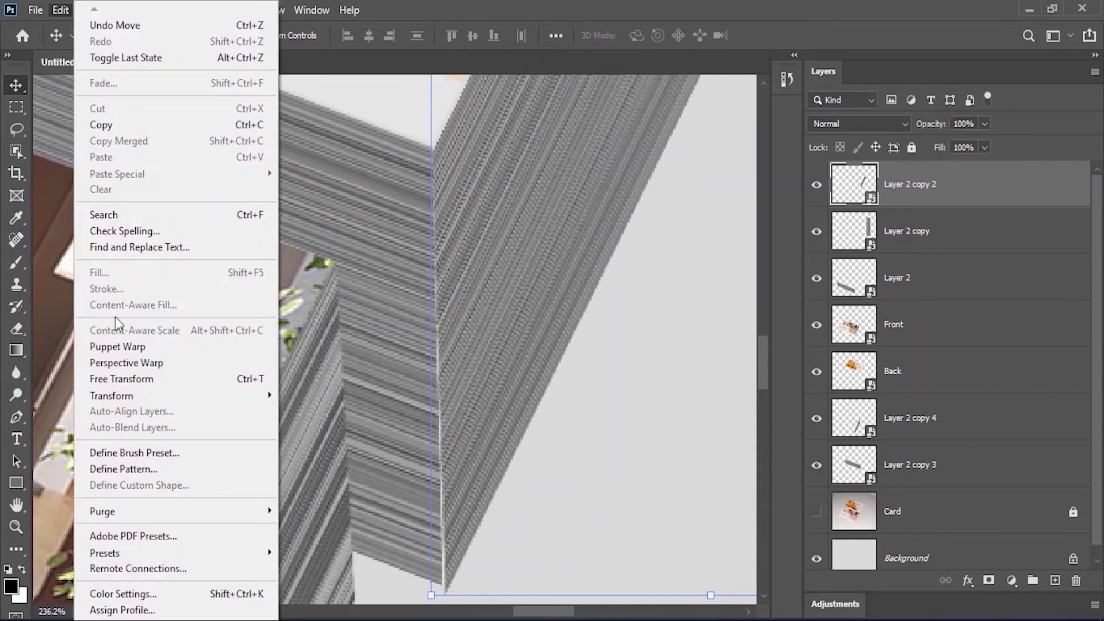
left_click(129, 379)
scroll(485, 366, "up", 3)
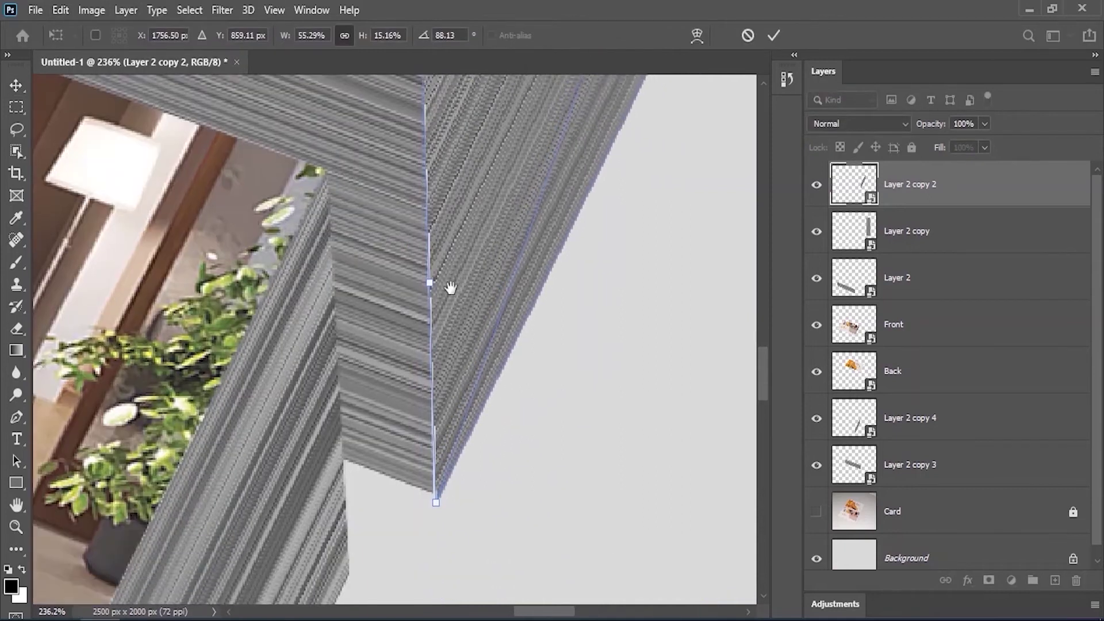
right_click(452, 371)
left_click(487, 189)
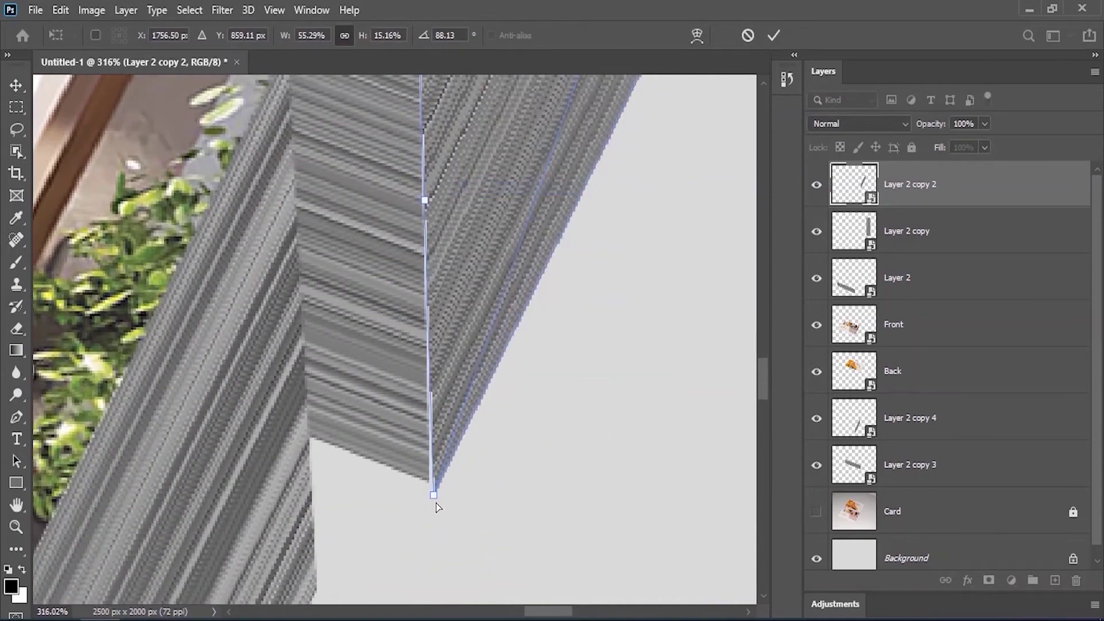
left_click_drag(433, 500, 426, 493)
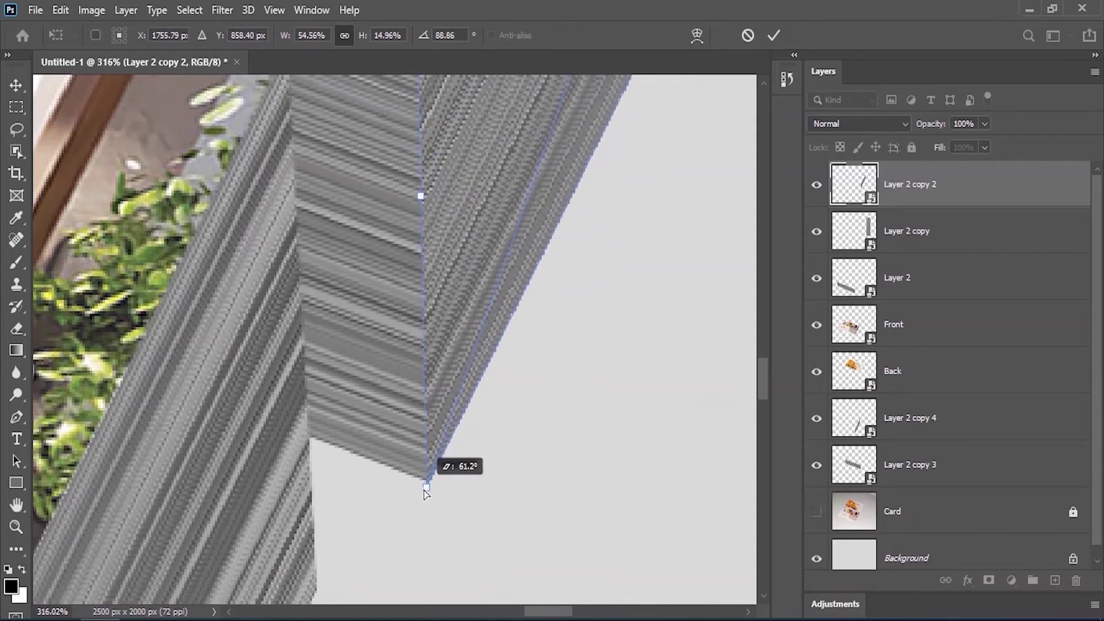
left_click_drag(477, 236, 398, 511)
scroll(347, 190, "up", 8)
left_click_drag(335, 211, 324, 189)
- Distort the far end of Layer 2 copy 2 to a vertical edge at the back card's far corner and apply the transform
left_click_drag(468, 232, 311, 243)
left_click_drag(504, 187, 352, 461)
scroll(467, 184, "up", 1)
left_click_drag(469, 164, 426, 256)
left_click_drag(478, 329, 428, 403)
scroll(432, 380, "down", 2)
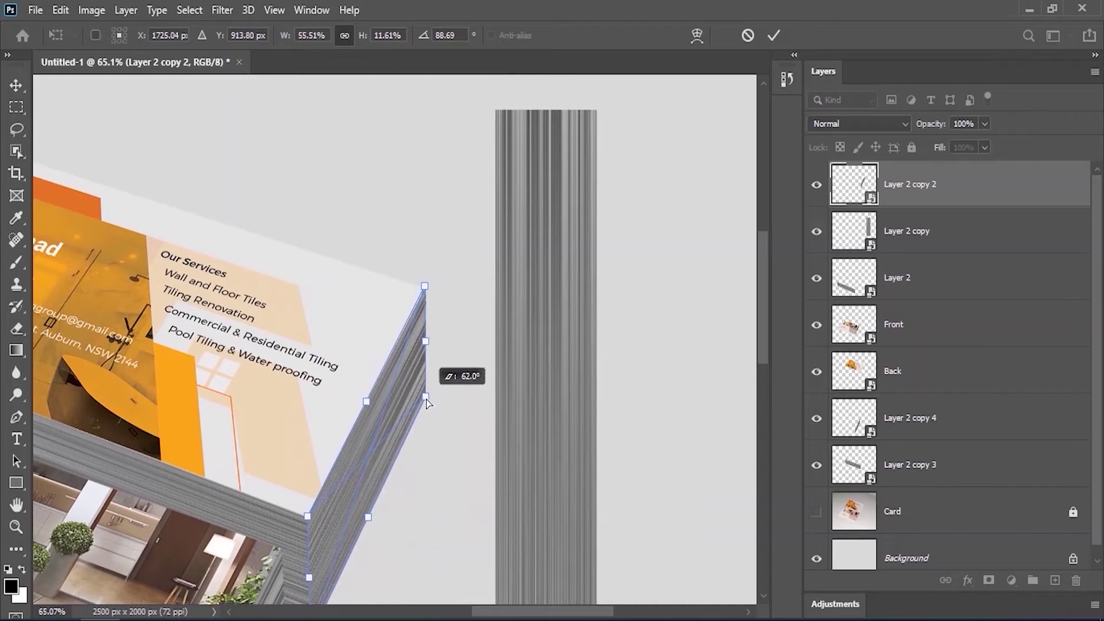
left_click(773, 36)
- Hide the spare vertical strip on Layer 2 copy
scroll(423, 277, "down", 3)
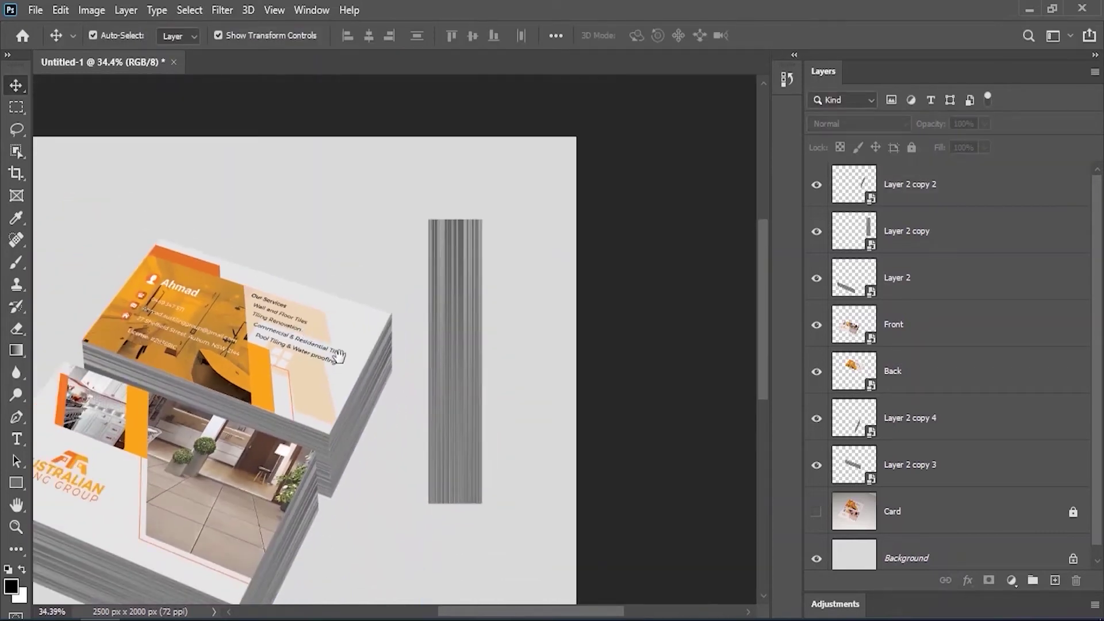
left_click(588, 242)
left_click_drag(870, 233, 959, 231)
left_click(816, 232)
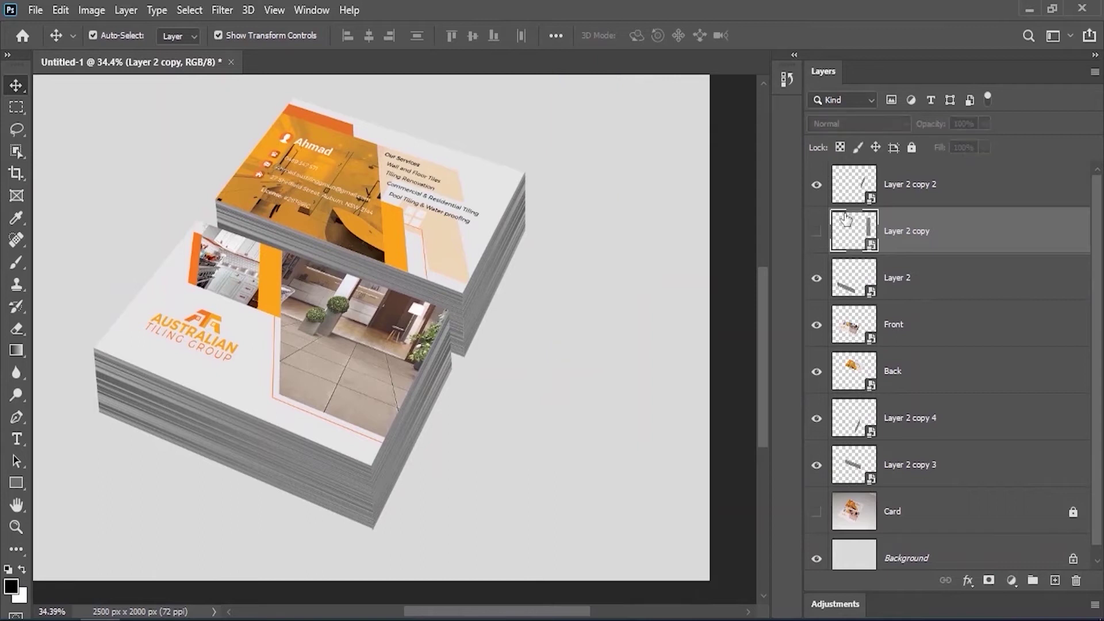
- Reorder Layer 2 copy 2 and Layer 2 beneath the other edge strips, with Layer 2 directly above the Card layer
left_click(935, 195)
left_click_drag(956, 184, 959, 470)
left_click(418, 453)
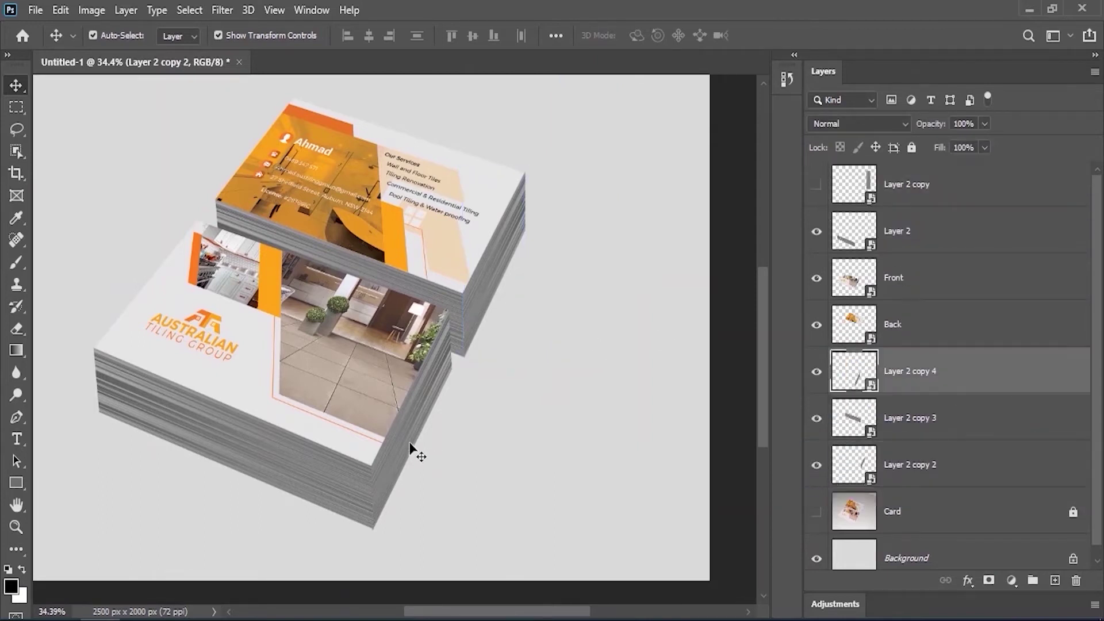
left_click_drag(897, 242, 969, 472)
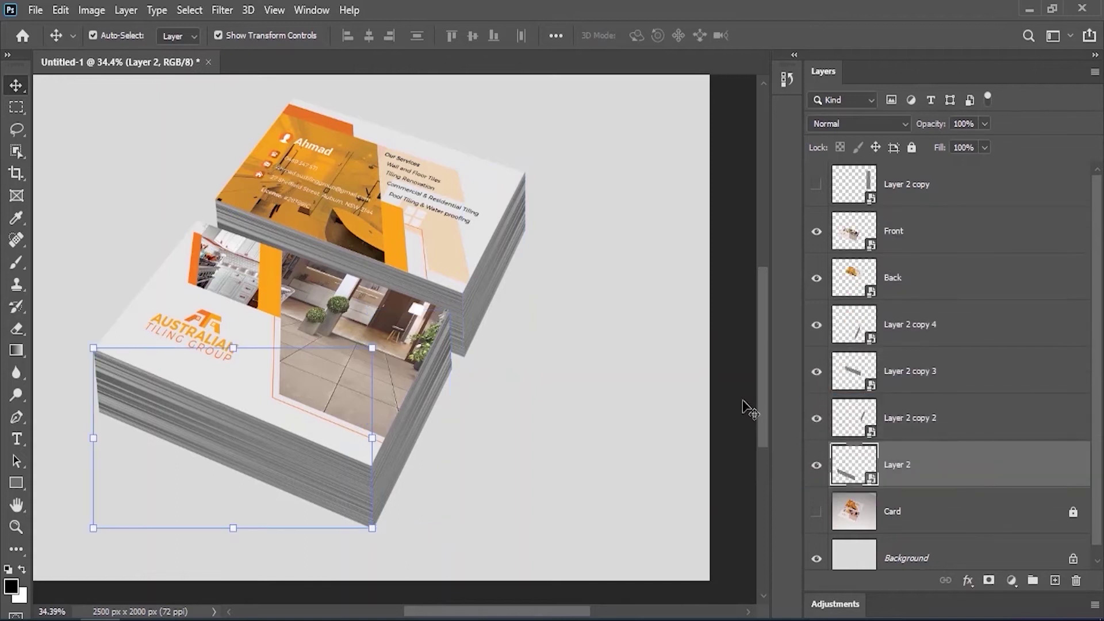
- Open the smart object contents of Layer 2 copy for editing
left_click(867, 190)
right_click(928, 193)
left_click(752, 206)
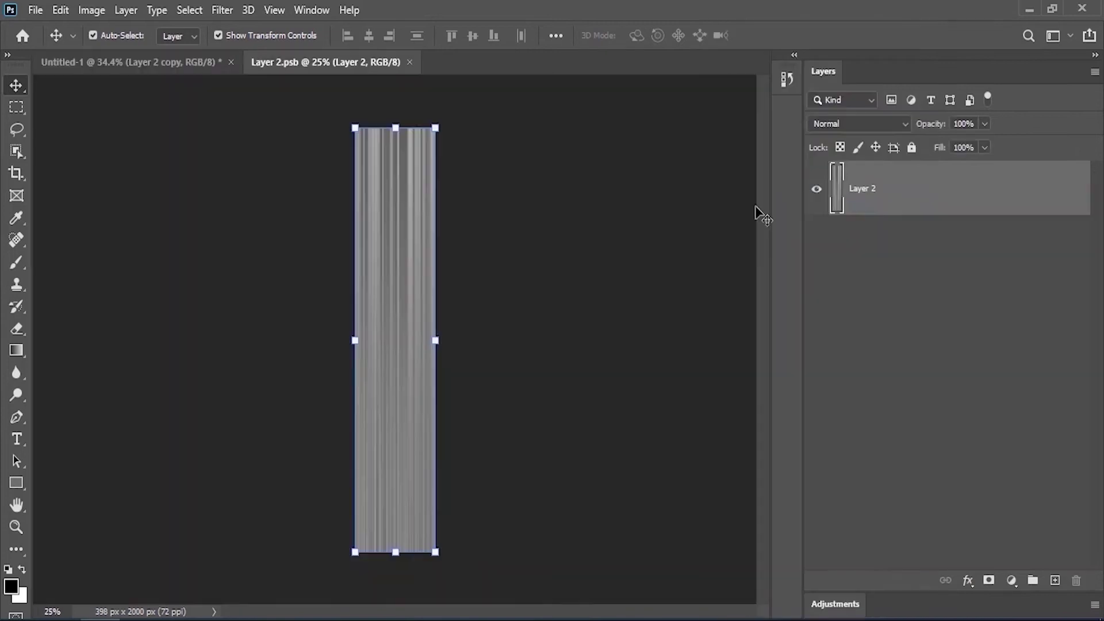
- Lighten the paper-streak texture with Levels, setting the midtone input to 1.67, then save and close the smart object
left_click(91, 10)
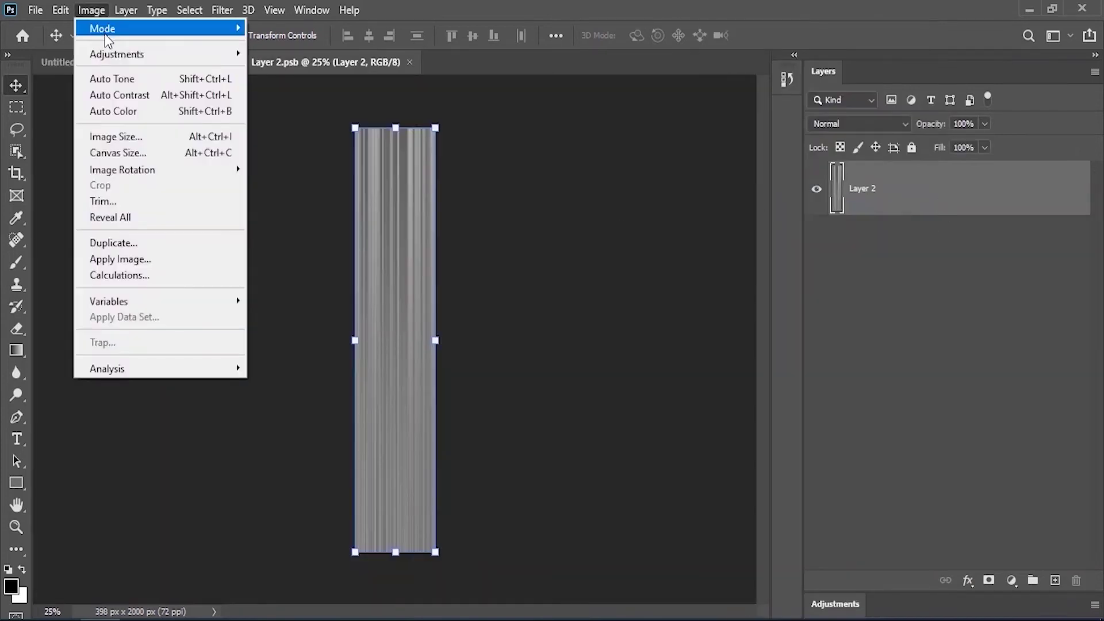
mouse_move(172, 52)
left_click(270, 69)
left_click_drag(500, 275, 470, 274)
left_click_drag(544, 82, 651, 81)
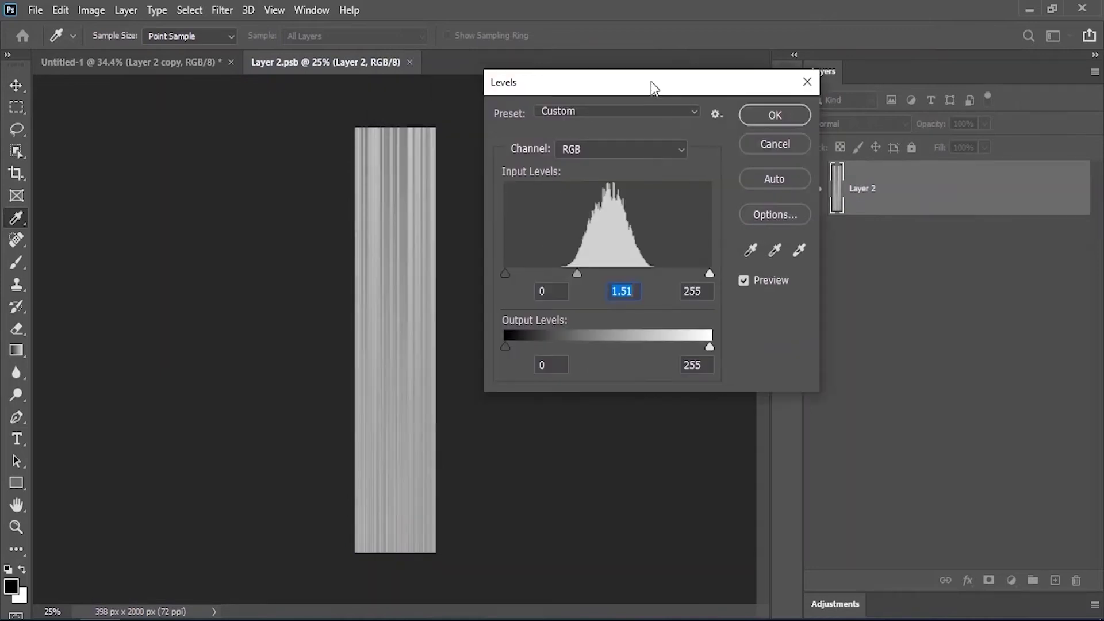
left_click_drag(579, 271, 570, 274)
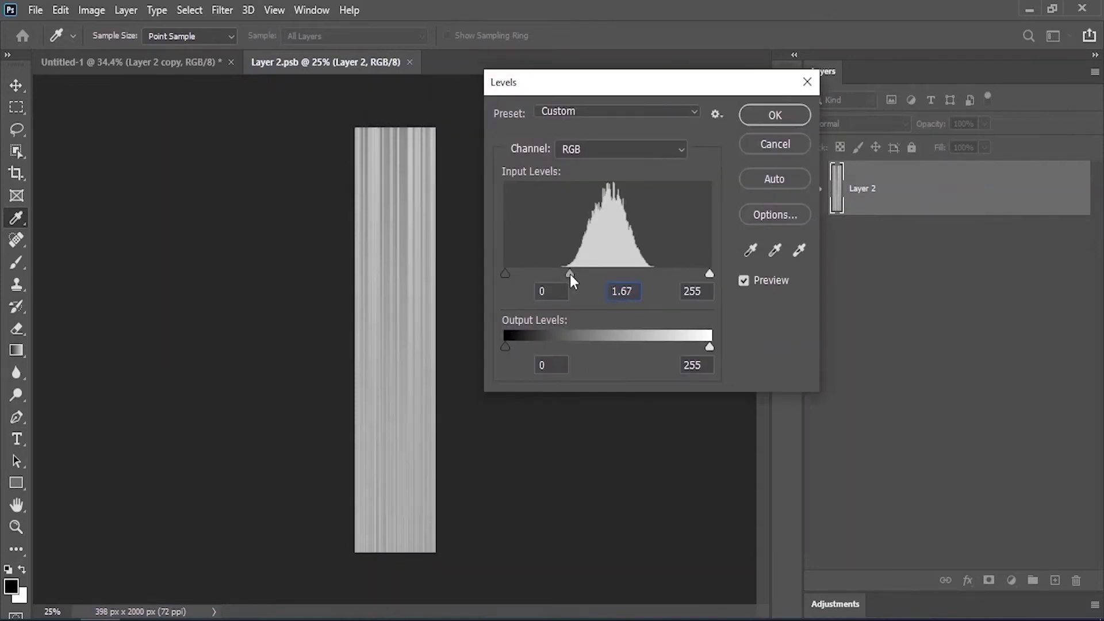
left_click(759, 120)
left_click(416, 61)
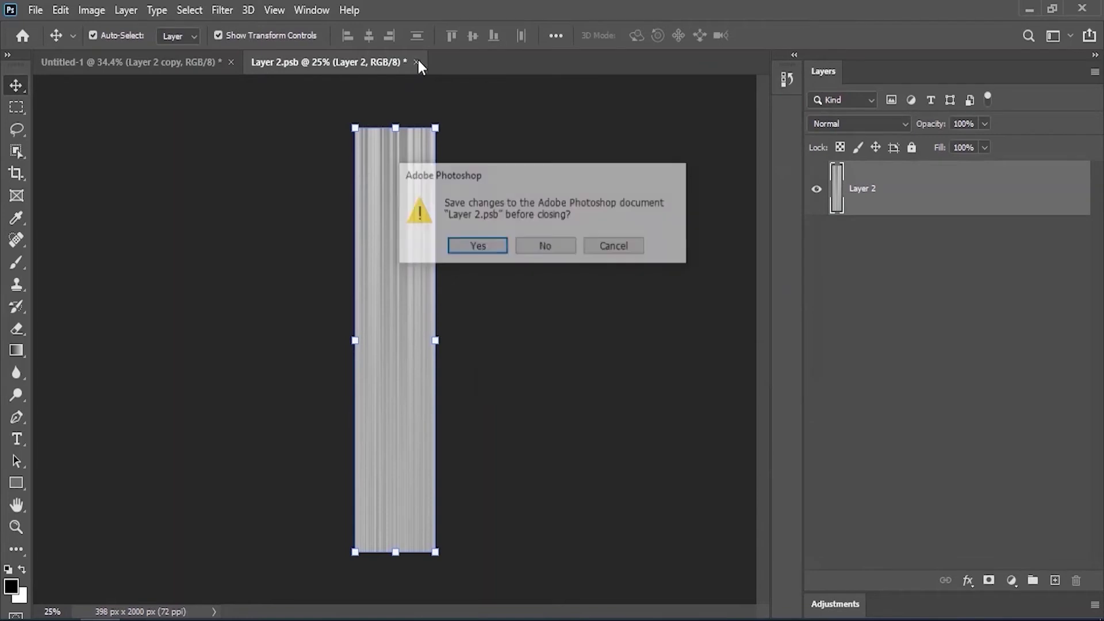
left_click(485, 247)
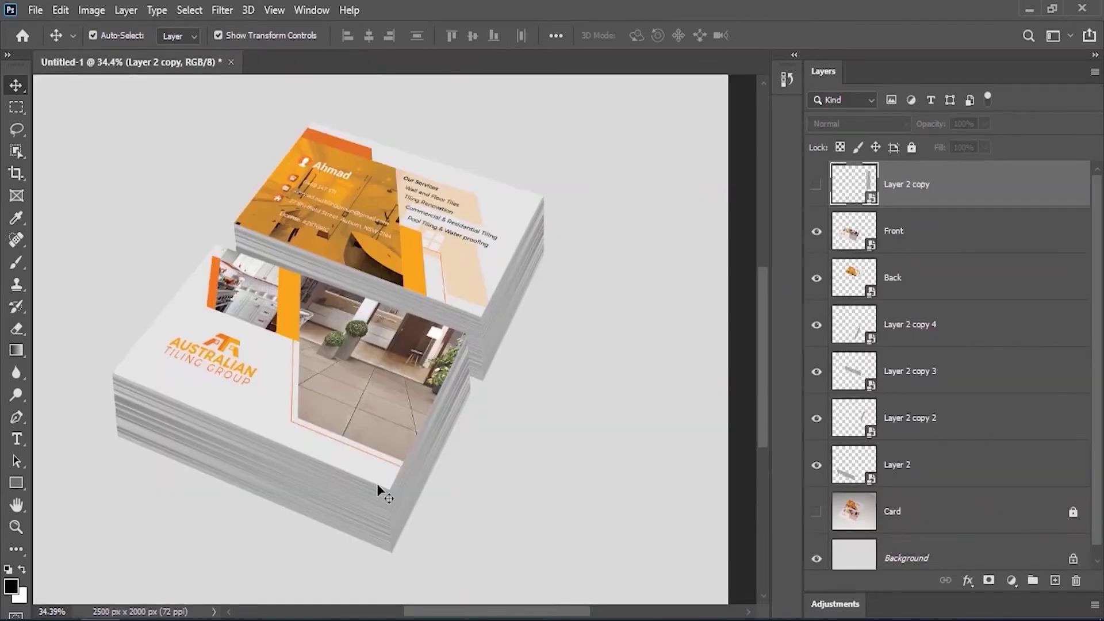
left_click(60, 10)
left_click(102, 26)
left_click(60, 10)
left_click(92, 25)
- Add a Multiply drop shadow to Layer 2 with 69% opacity, a 110° angle without global light, and 5 px distance
left_click_drag(250, 494, 437, 366)
left_click(362, 369)
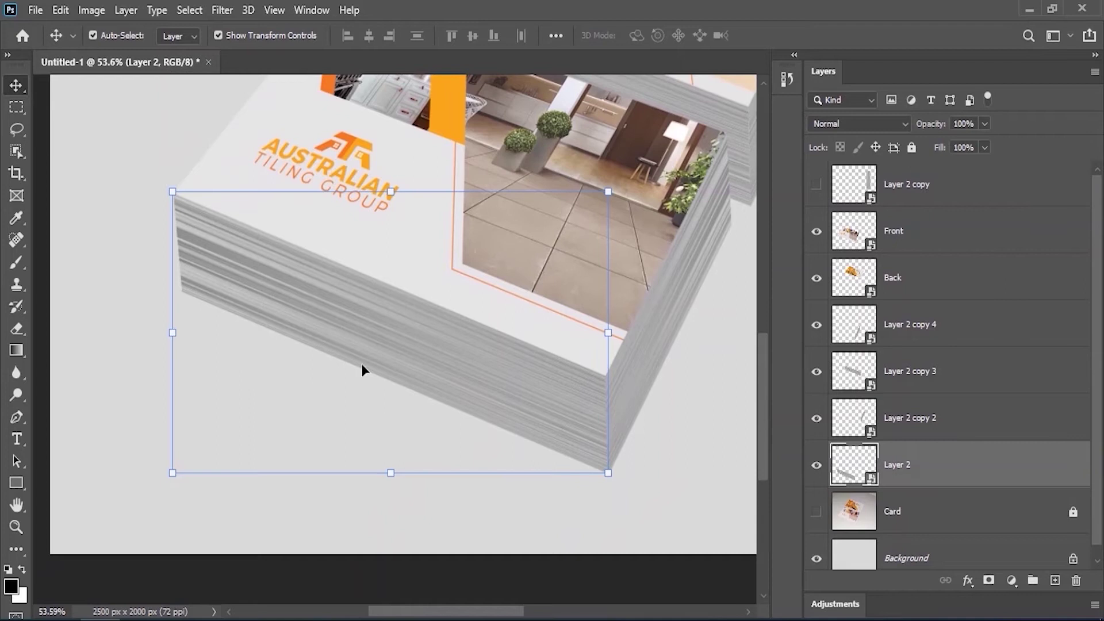
left_click(968, 580)
left_click(984, 571)
left_click_drag(345, 50, 659, 39)
left_click_drag(193, 299, 246, 295)
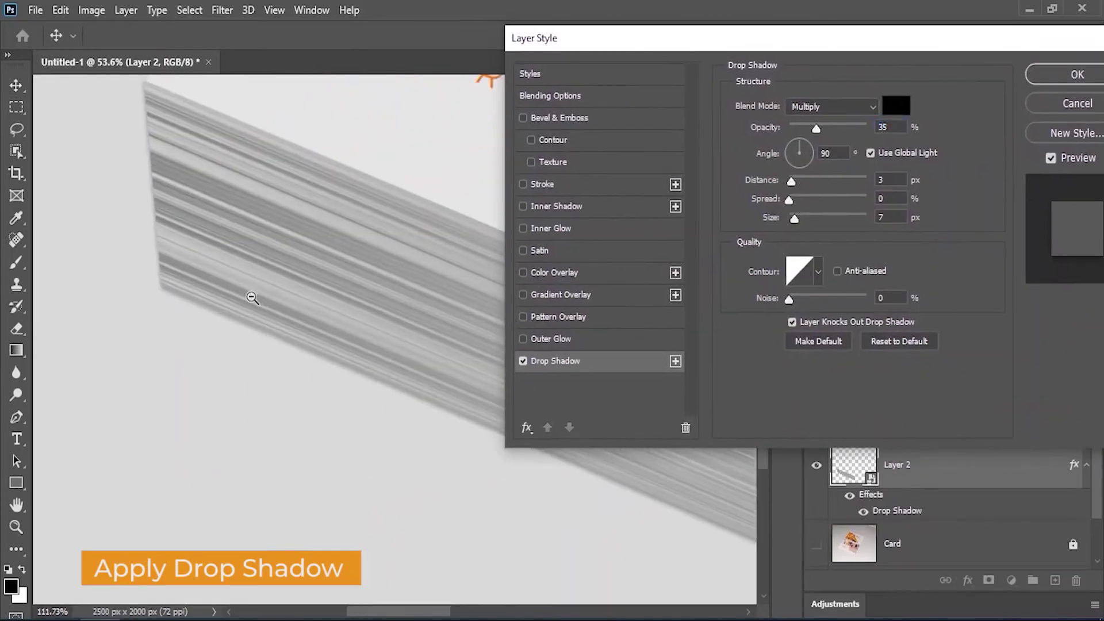
left_click_drag(771, 41, 761, 49)
mouse_move(828, 115)
left_mouse_down()
mouse_move(862, 120)
mouse_move(848, 122)
left_mouse_up()
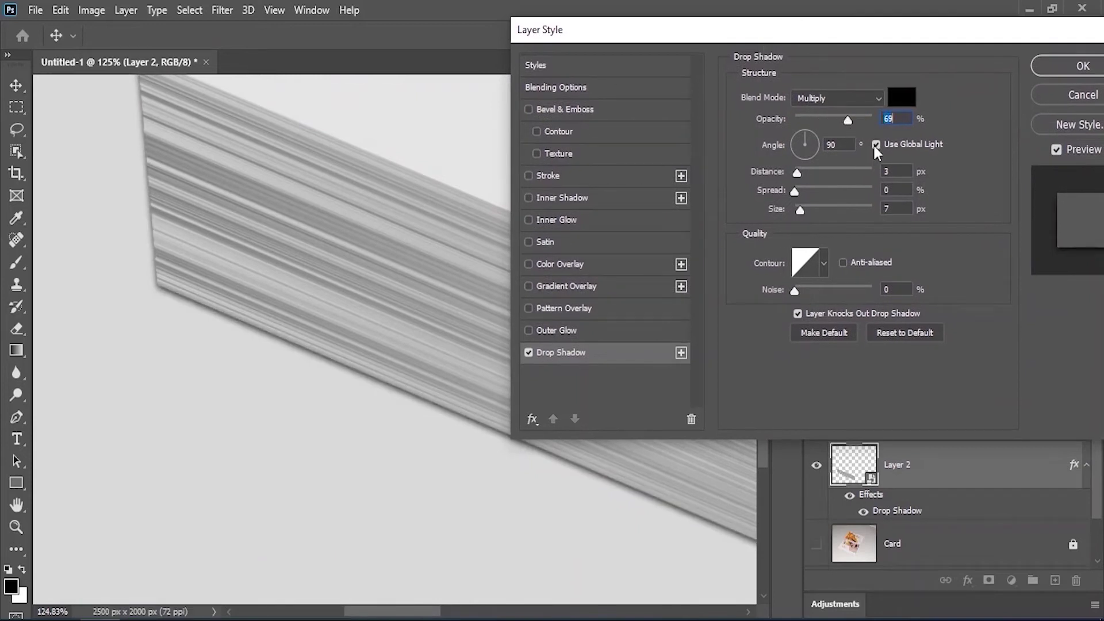
left_click(802, 132)
mouse_move(797, 172)
left_mouse_down()
mouse_move(780, 172)
mouse_move(799, 170)
left_mouse_up()
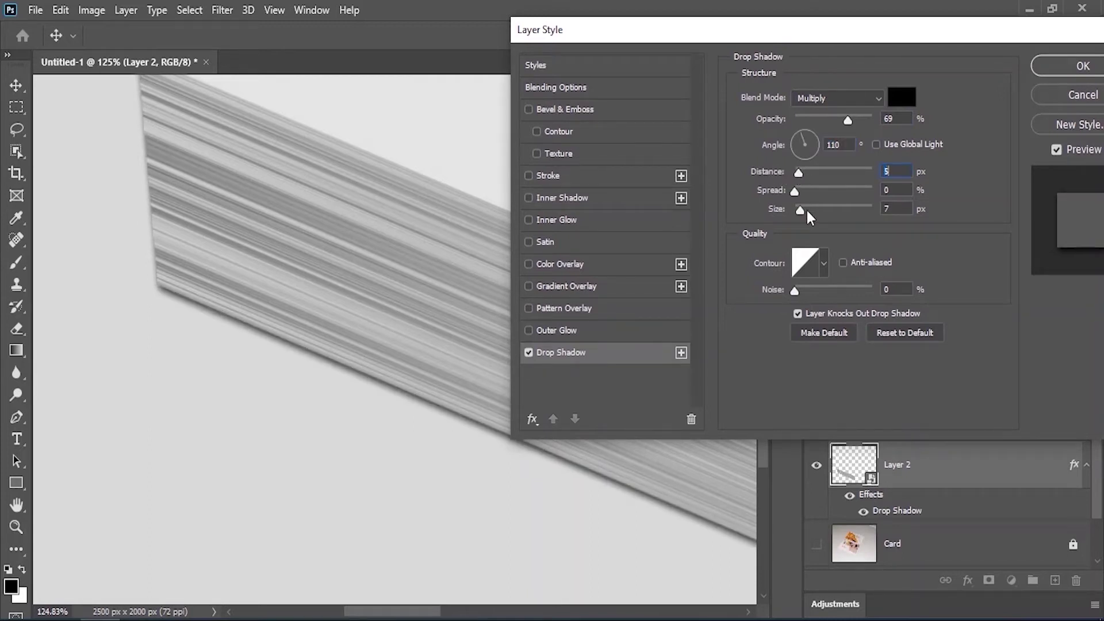
- Add a second, softer drop shadow to Layer 2 with 18% opacity, 112° angle, 20 px distance and 27 px size
left_click_drag(794, 27, 765, 26)
left_click(652, 352)
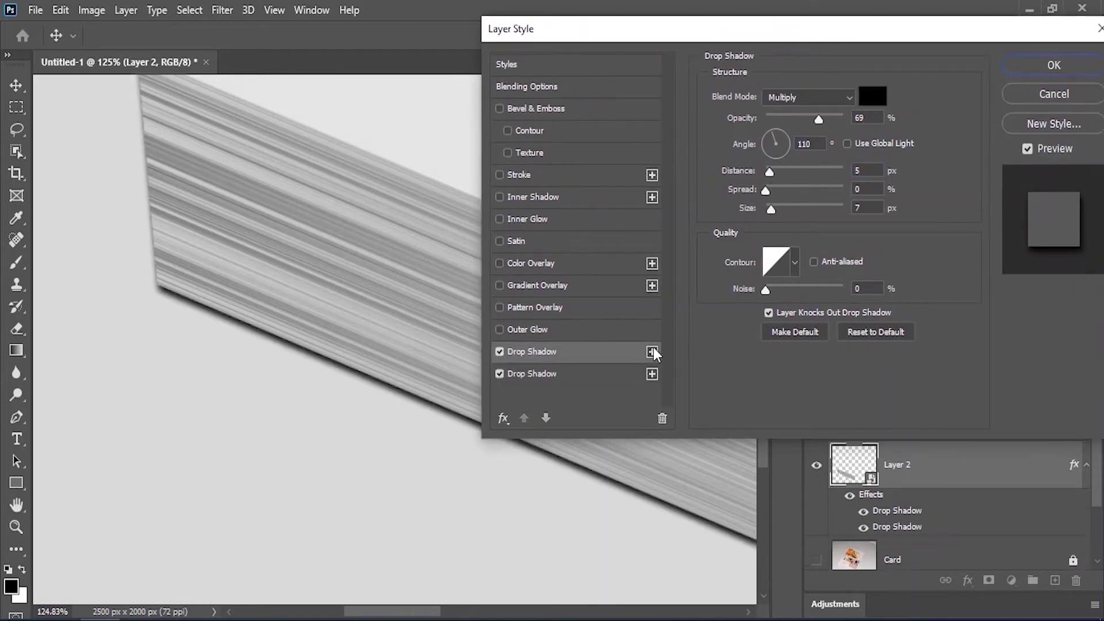
left_click_drag(771, 208, 778, 208)
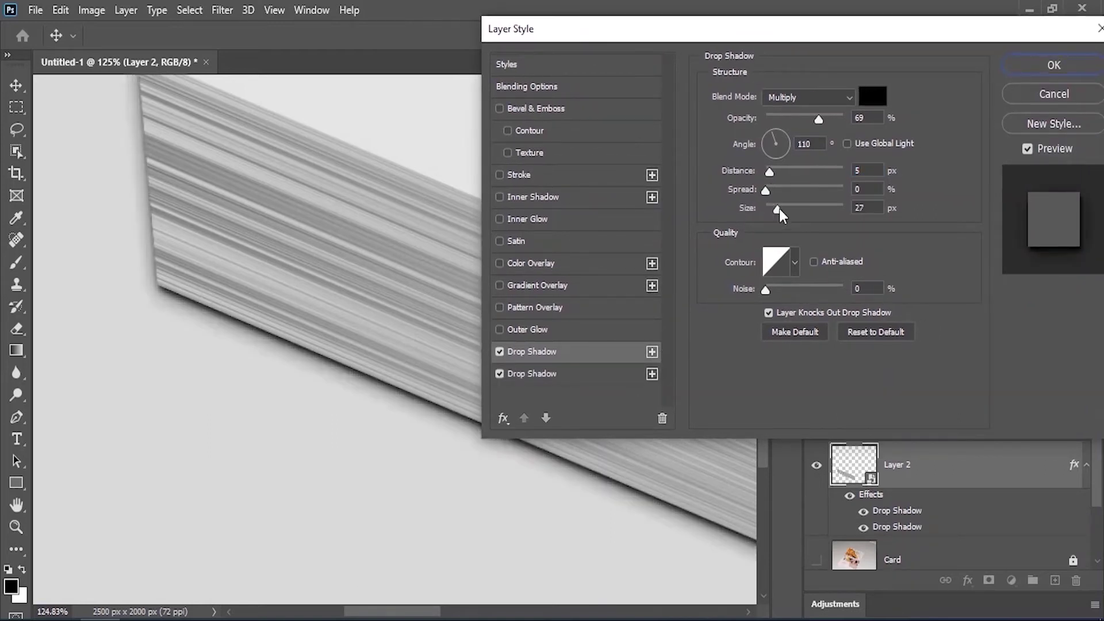
left_click_drag(315, 365, 322, 368)
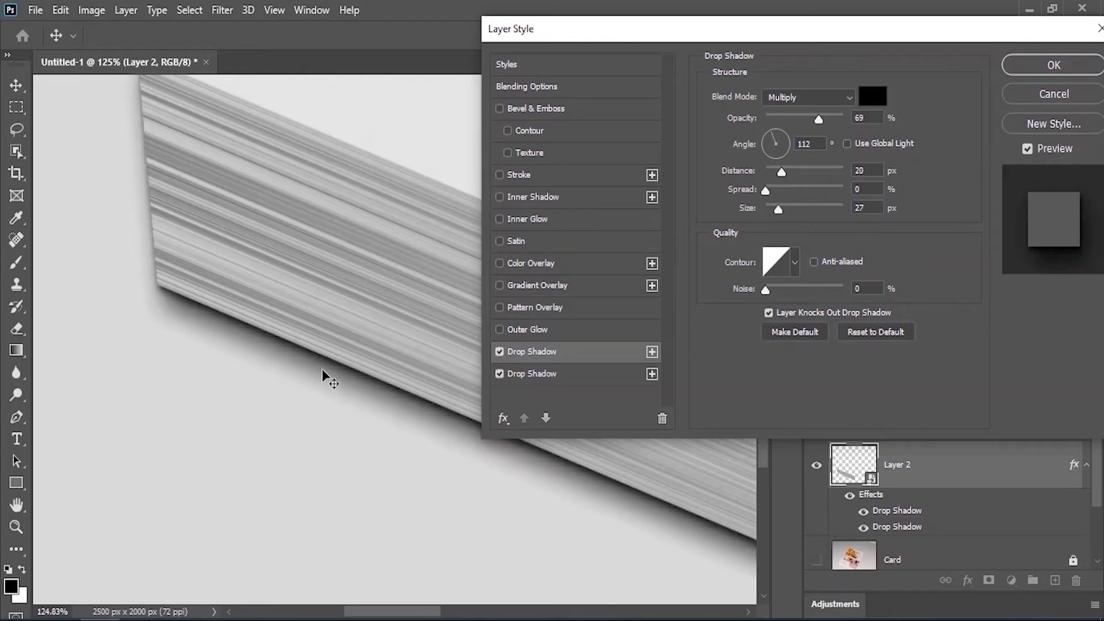
left_click(819, 122)
left_click_drag(819, 122, 779, 121)
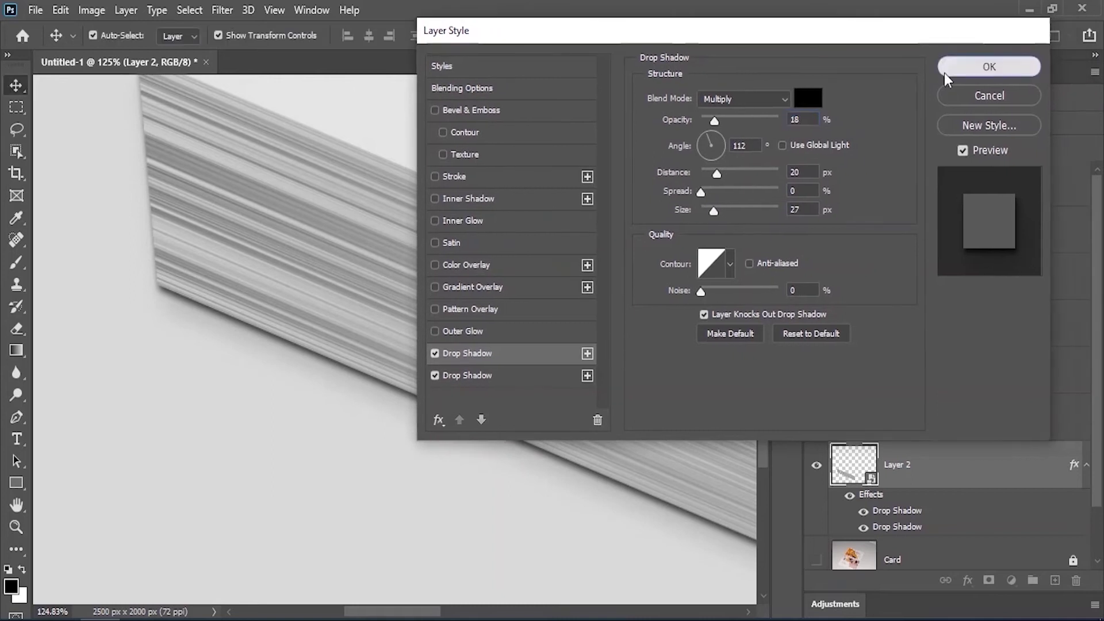
left_click(1053, 65)
- Copy the layer style of Layer 2 and paste it onto Layer 2 copy 3
scroll(330, 364, "down", 5)
scroll(329, 364, "down", 1)
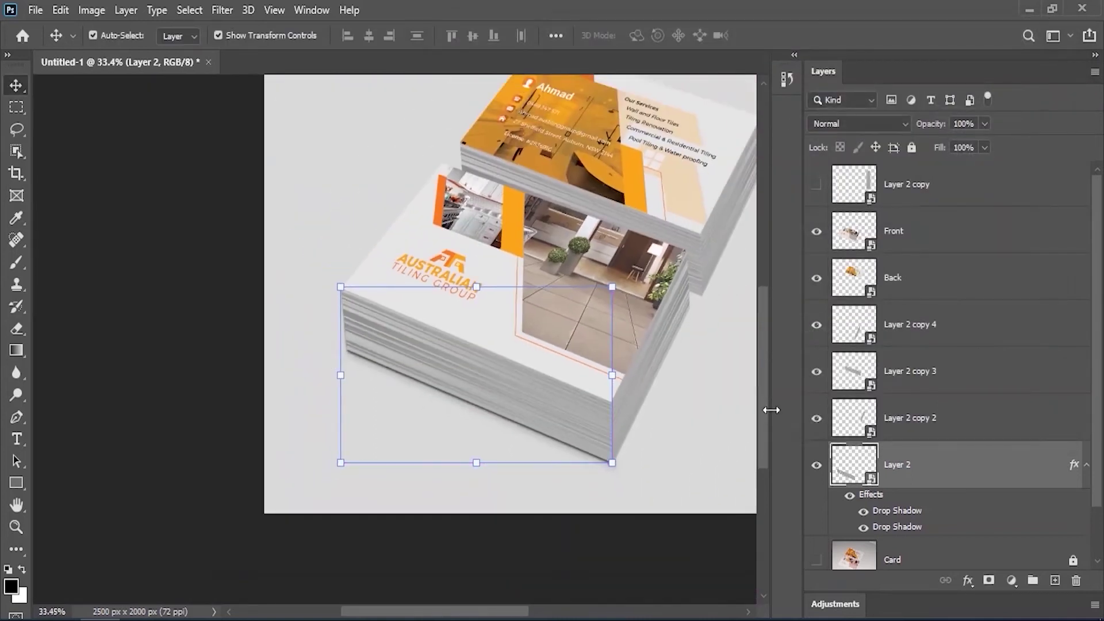
right_click(969, 460)
left_click(813, 447)
left_click(694, 256)
right_click(972, 381)
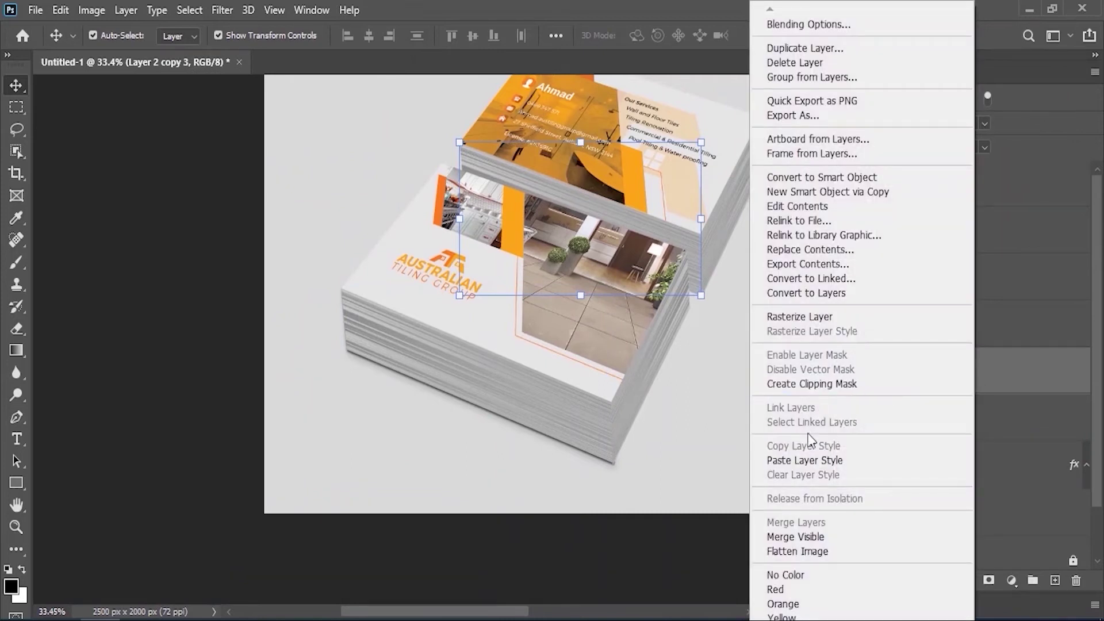
left_click(780, 460)
- Move Layer 2 copy 2 above Layer 2 copy 3 and paste the copied layer style onto it
left_click_drag(707, 256, 644, 268)
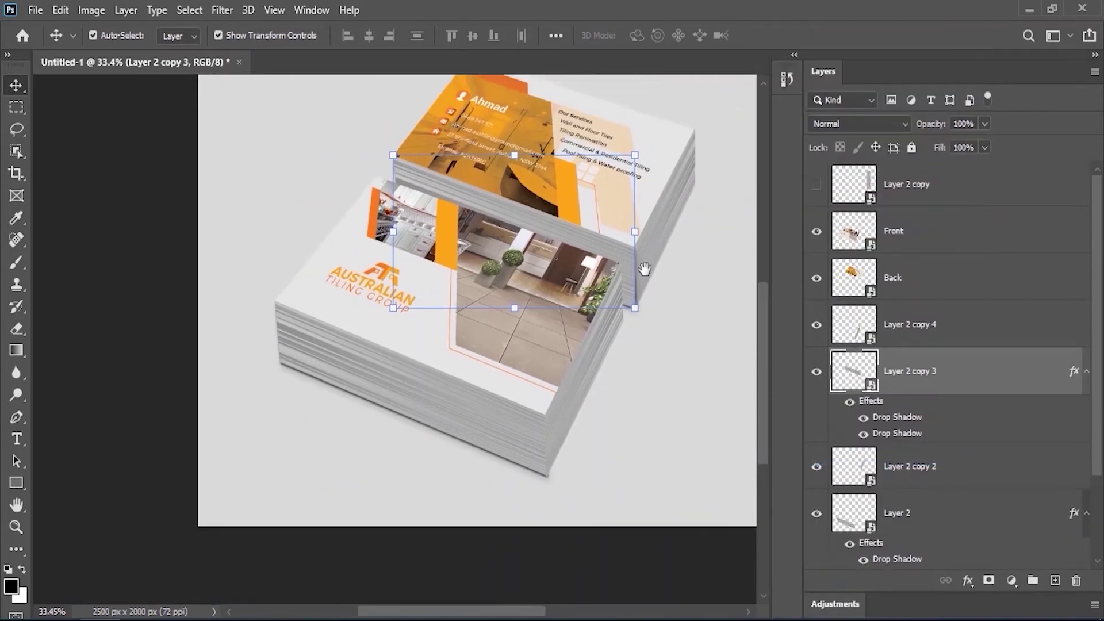
left_click(656, 242)
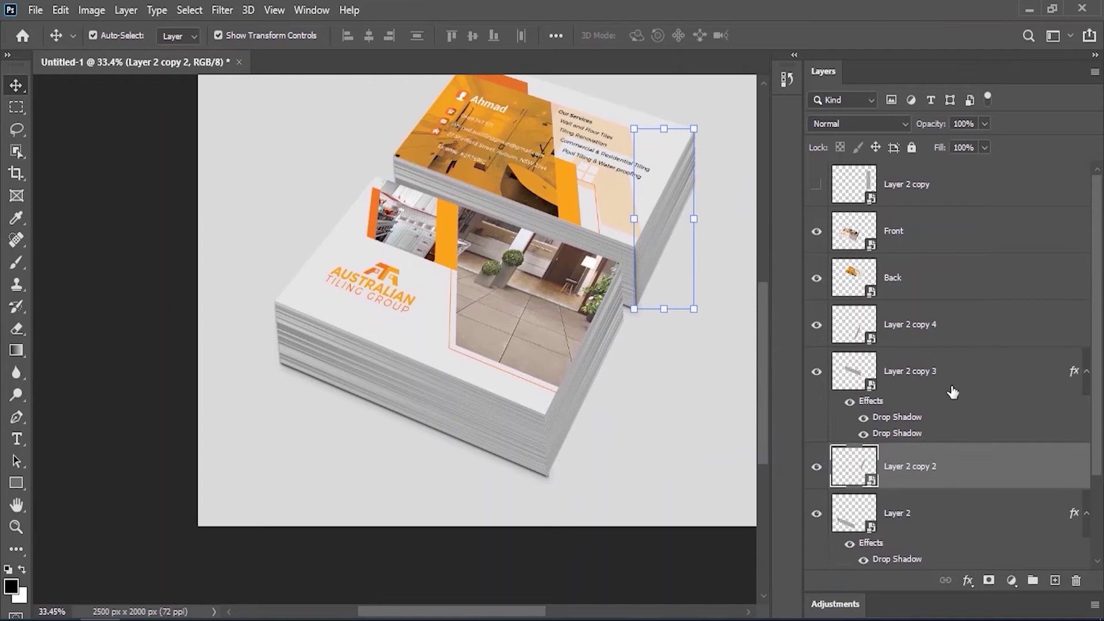
left_click_drag(917, 464, 865, 371)
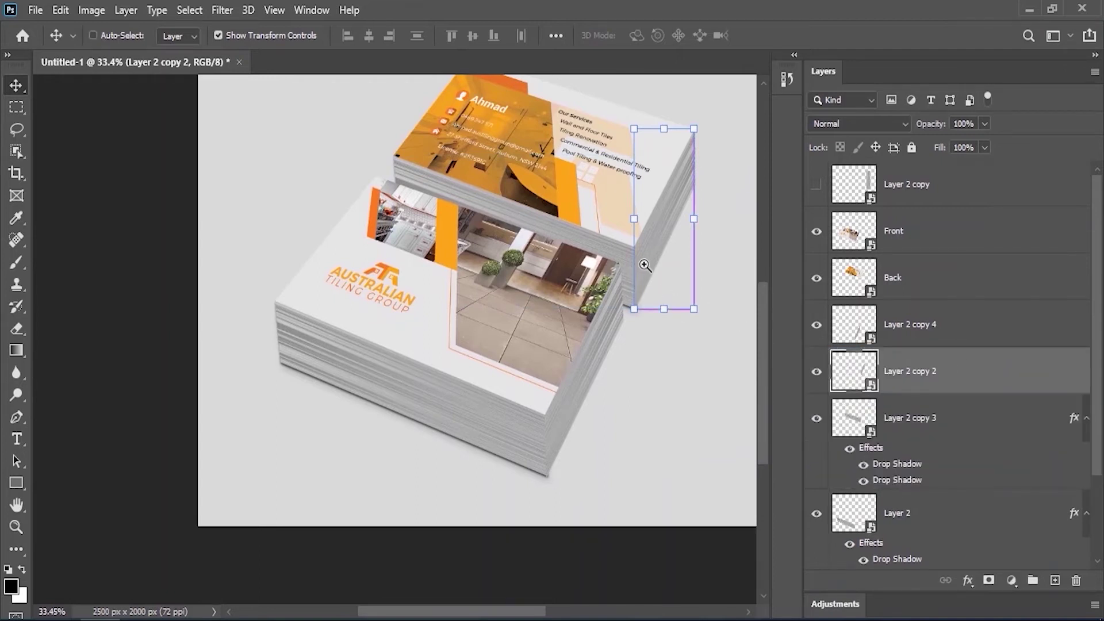
scroll(646, 246, "up", 2)
right_click(987, 377)
left_click(822, 461)
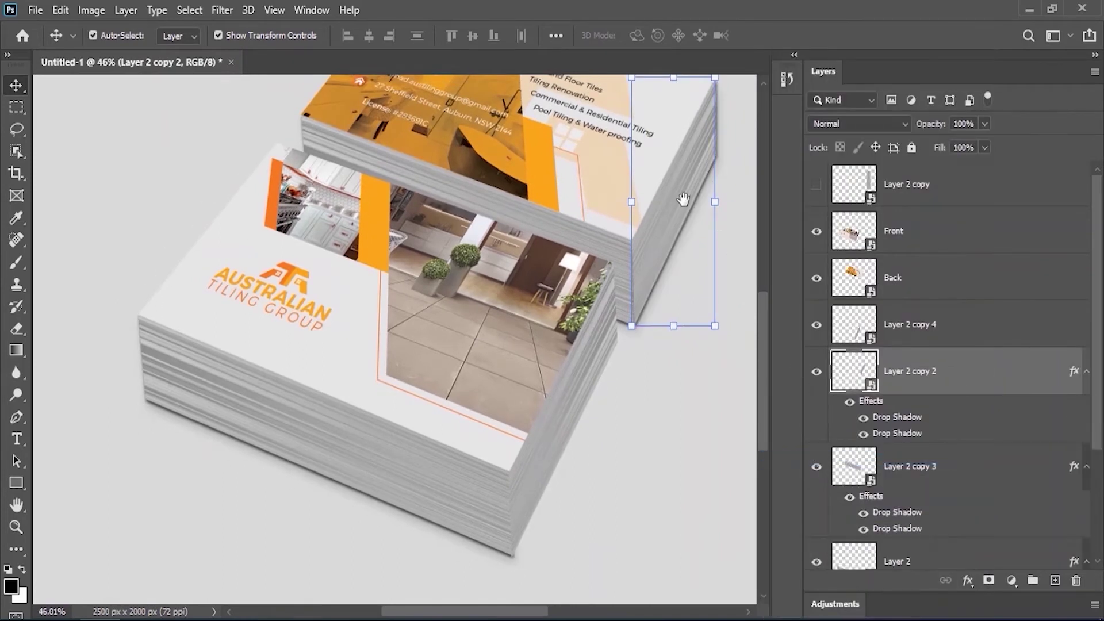
- Hide the first-listed, softer drop shadow on Layer 2 copy 2
scroll(683, 199, "up", 4)
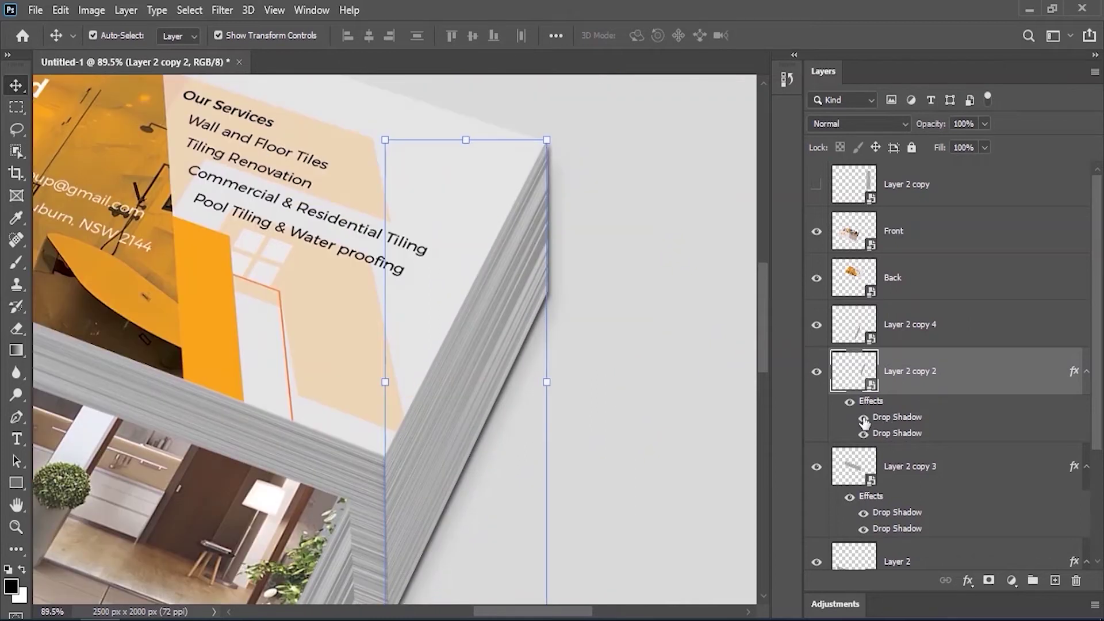
left_click(864, 418)
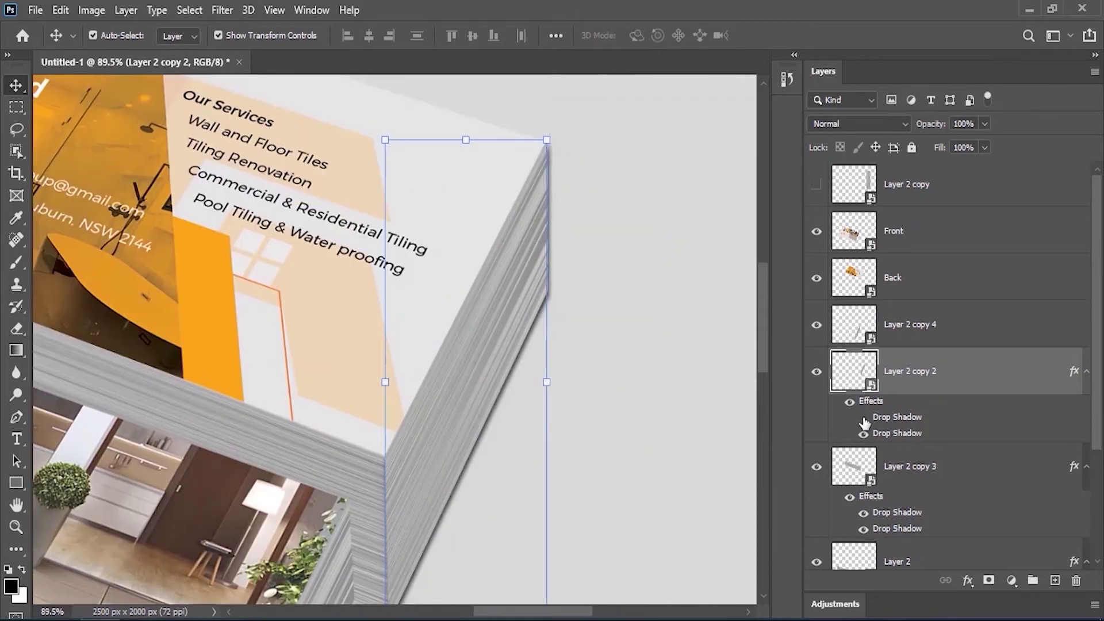
left_click(863, 419)
left_click(863, 419)
- Set the remaining drop shadow on Layer 2 copy 2 to 50% opacity, 100° angle, 3 px distance and 3 px size
double_click(882, 434)
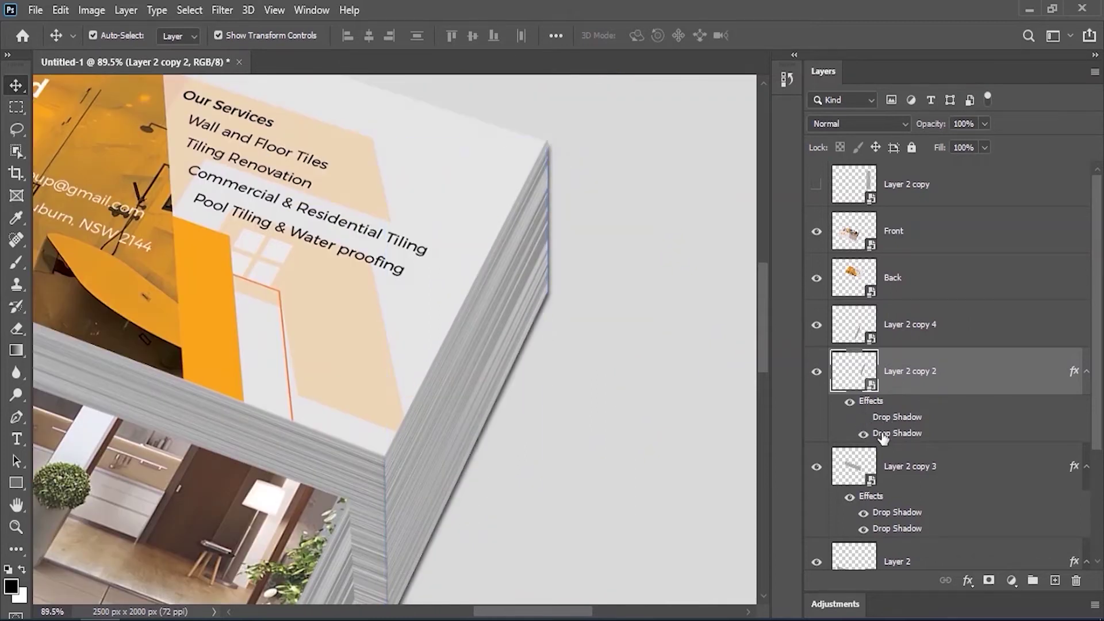
left_click_drag(558, 43, 737, 47)
key("Tab")
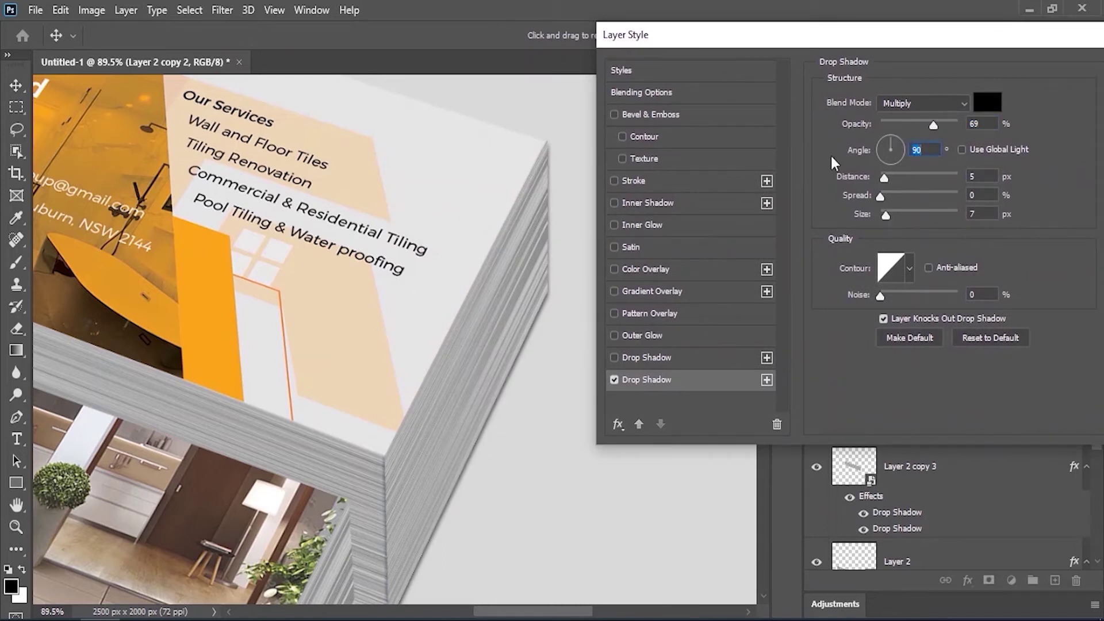
left_click_drag(884, 213, 884, 214)
left_click_drag(937, 124, 920, 125)
left_click_drag(905, 33, 914, 39)
left_click(908, 123)
left_click(989, 169)
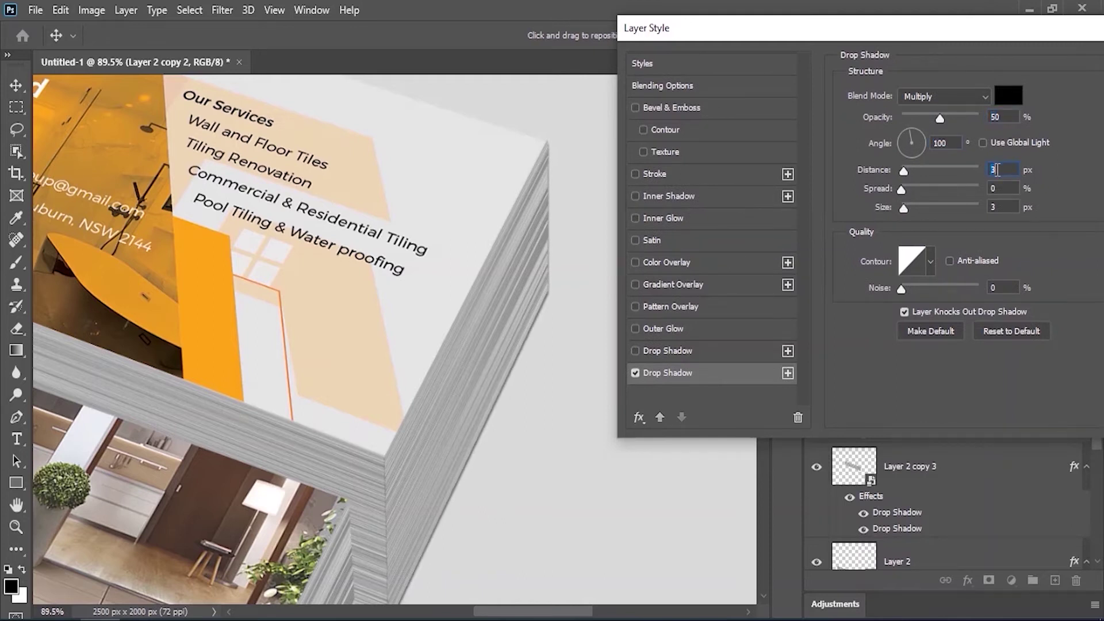
key("Return")
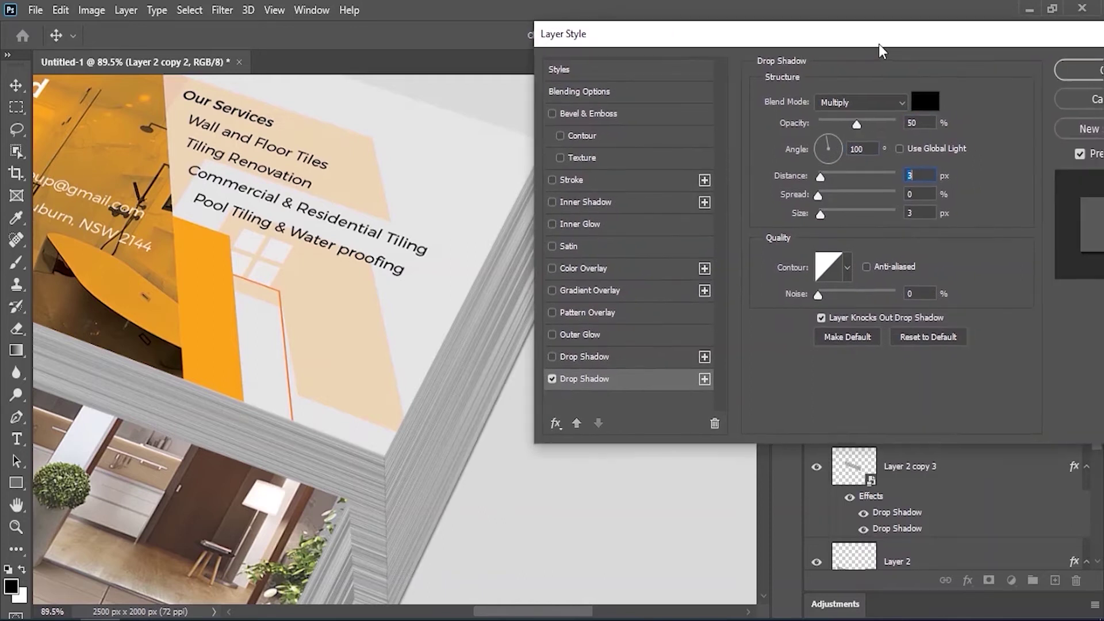
- Copy the layer style of Layer 2 copy 2 and paste it onto Layer 2 copy 4
scroll(695, 279, "down", 5)
right_click(956, 372)
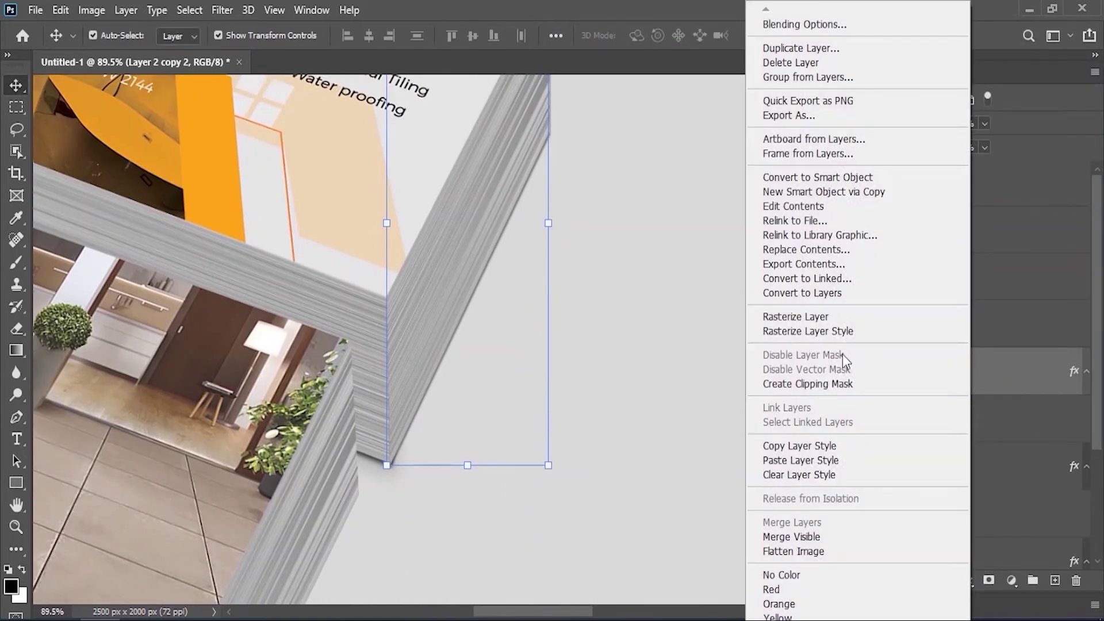
left_click(793, 446)
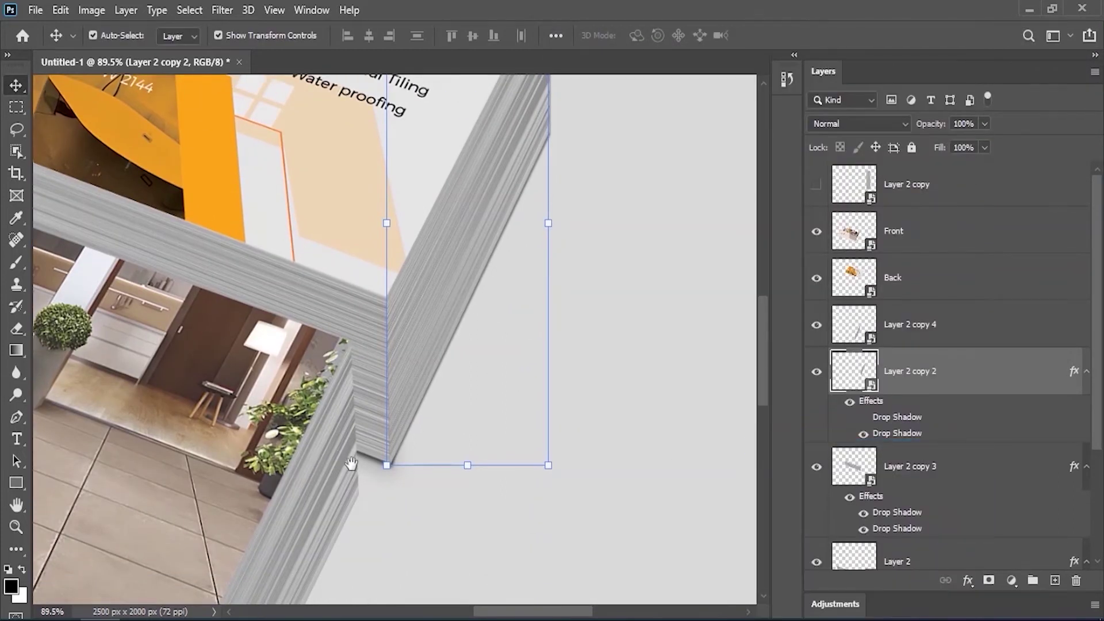
scroll(661, 457, "down", 7)
scroll(661, 457, "left", 4)
left_click(943, 329)
right_click(942, 337)
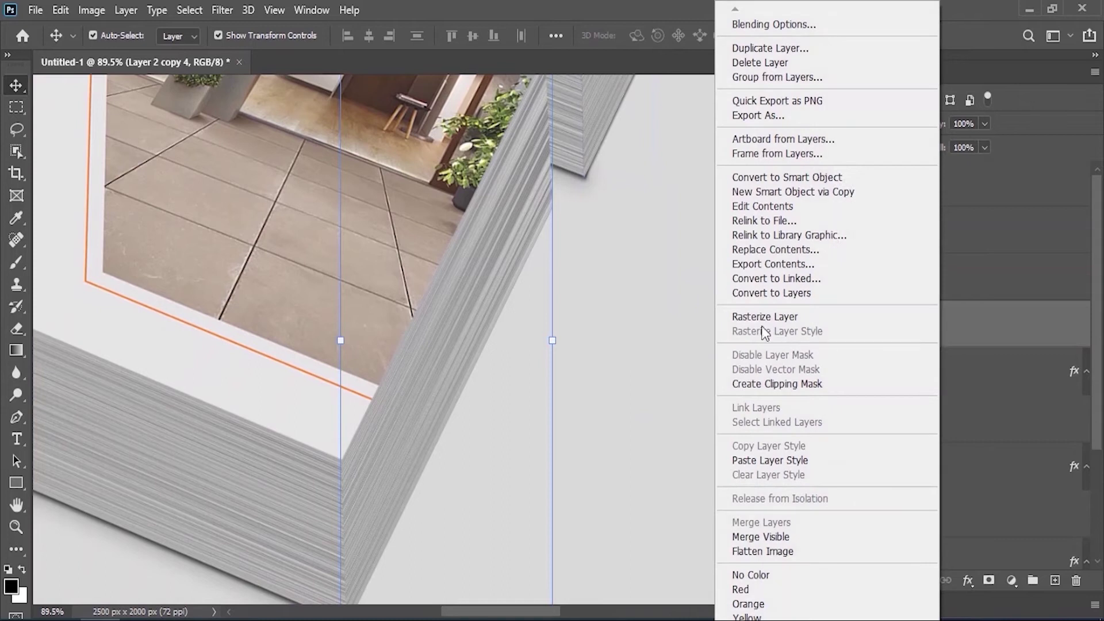
left_click(767, 460)
- Paste the same layer style onto Layer 2, replacing its shadows along the front stack's long edge
left_click_drag(443, 433, 507, 331)
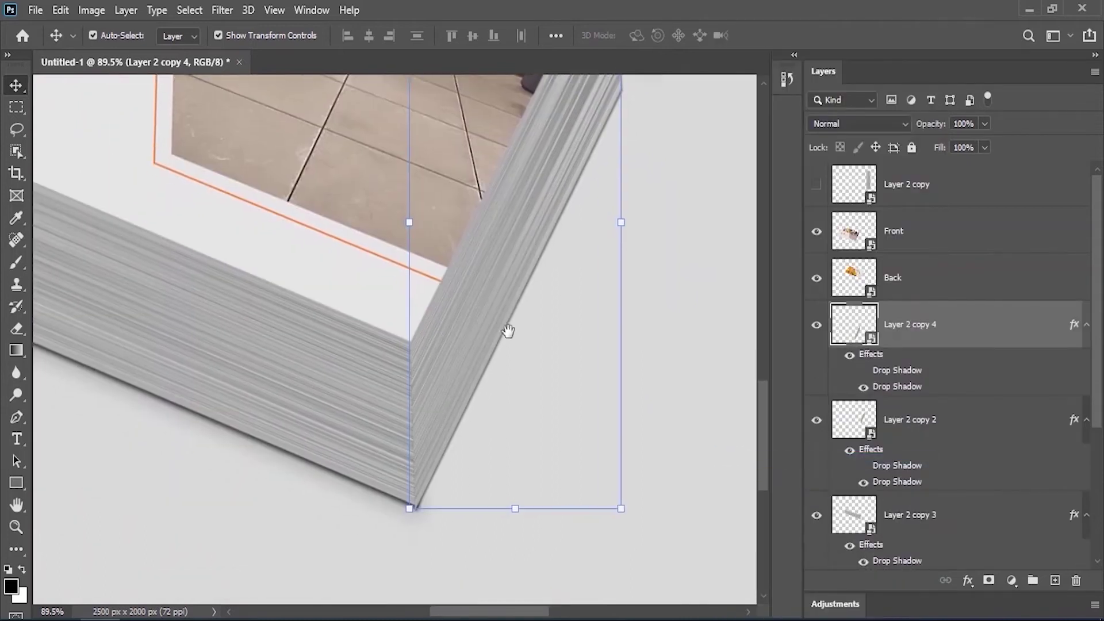
scroll(417, 435, "down", 5)
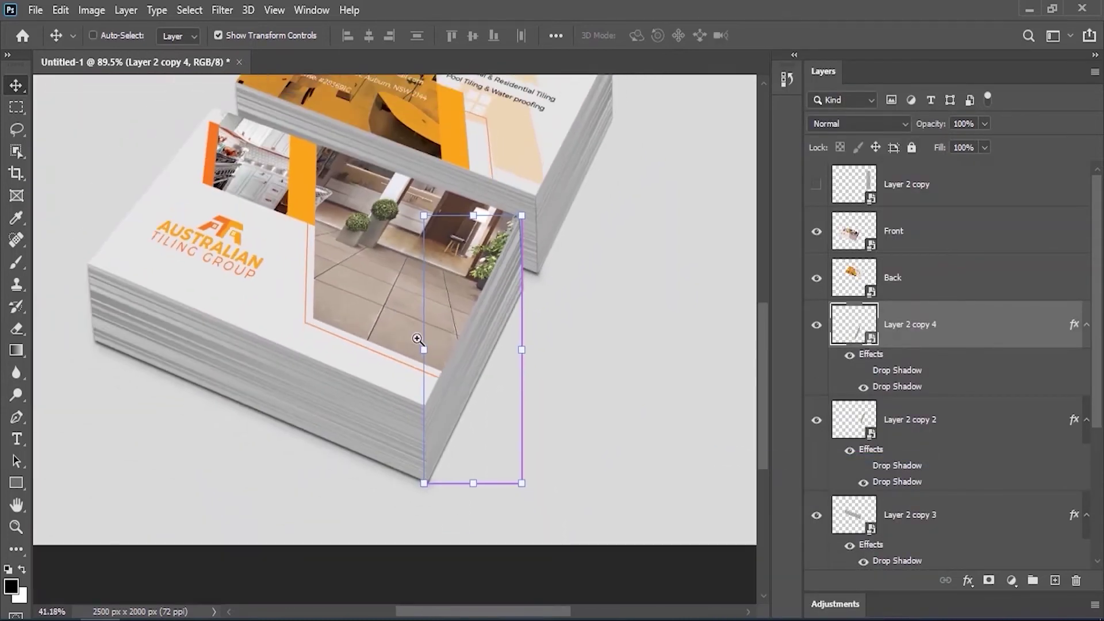
scroll(417, 435, "up", 3)
left_click(465, 534)
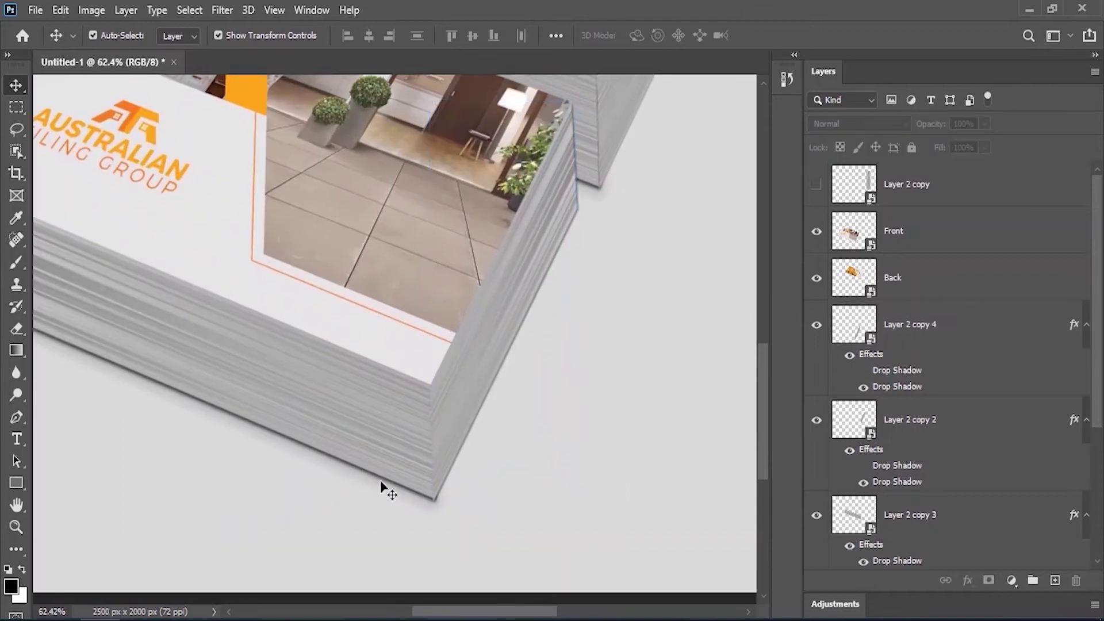
right_click(943, 500)
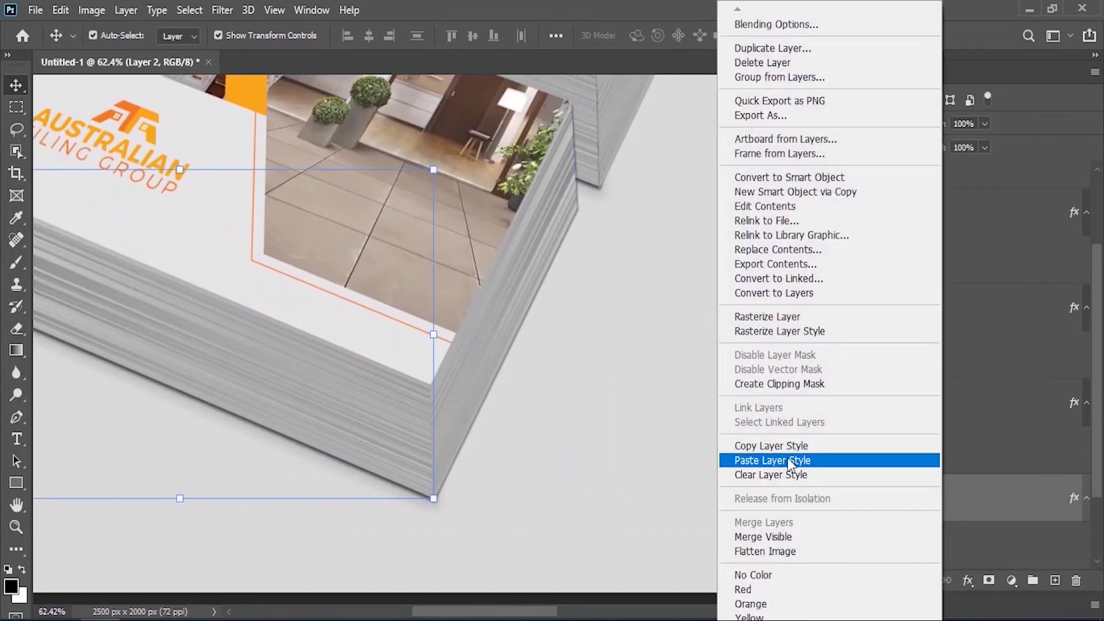
left_click(767, 459)
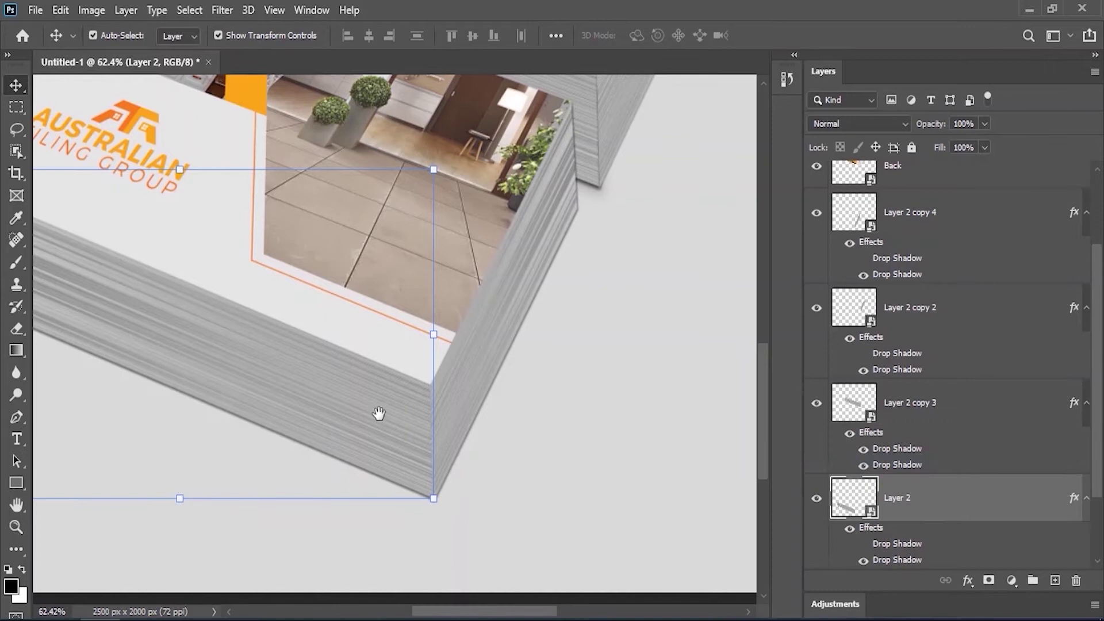
- Paste the same layer style onto Layer 2 copy 3 and deselect the layer
left_click_drag(556, 251, 506, 347)
left_click(913, 404)
right_click(915, 406)
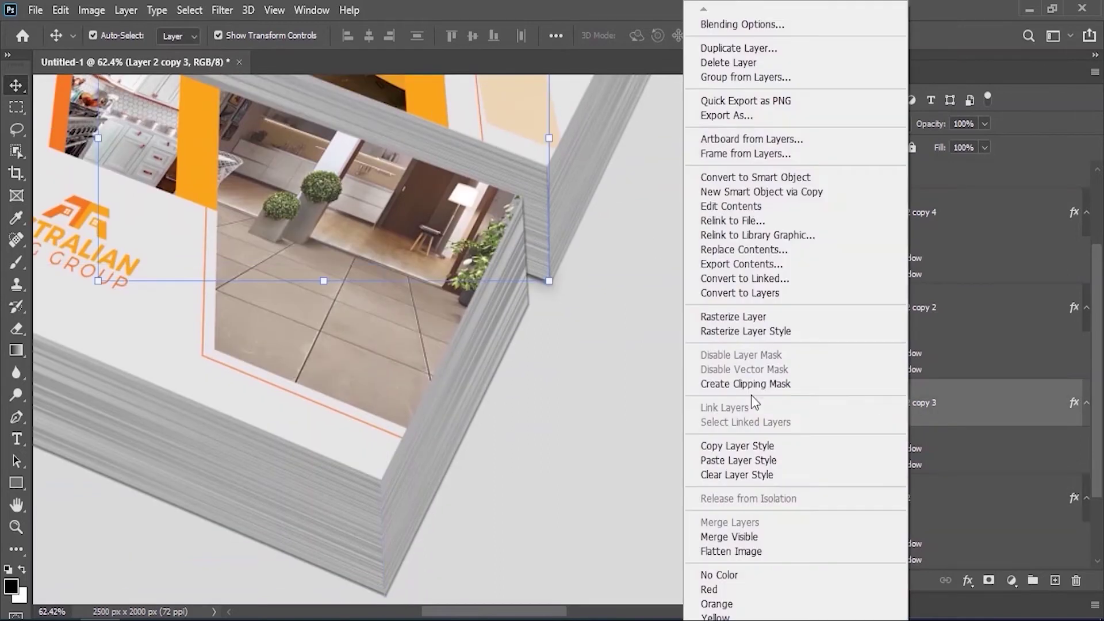
left_click(736, 460)
left_click(611, 392)
left_click_drag(564, 358, 516, 354)
left_click_drag(220, 301, 316, 281)
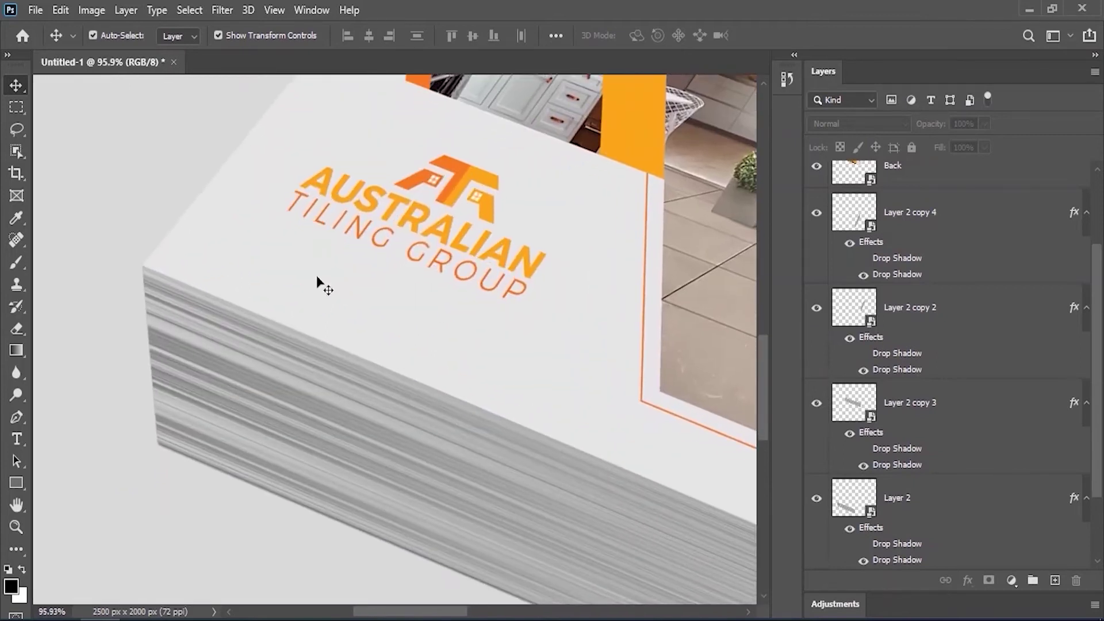
- Add a drop shadow to the Front layer with 43% opacity, 4 px distance and 4 px size
left_click(315, 280)
left_click(971, 580)
left_click(989, 570)
left_click_drag(649, 40, 691, 39)
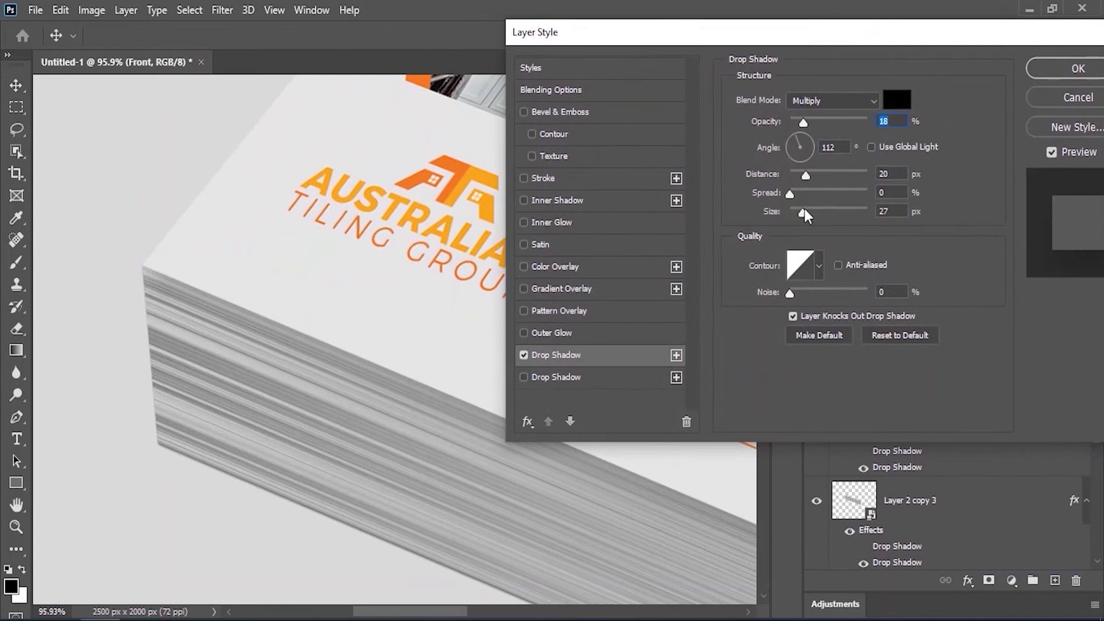
left_click_drag(804, 176, 791, 170)
left_click_drag(802, 212, 789, 213)
left_click_drag(805, 122, 829, 122)
left_click_drag(789, 177, 802, 151)
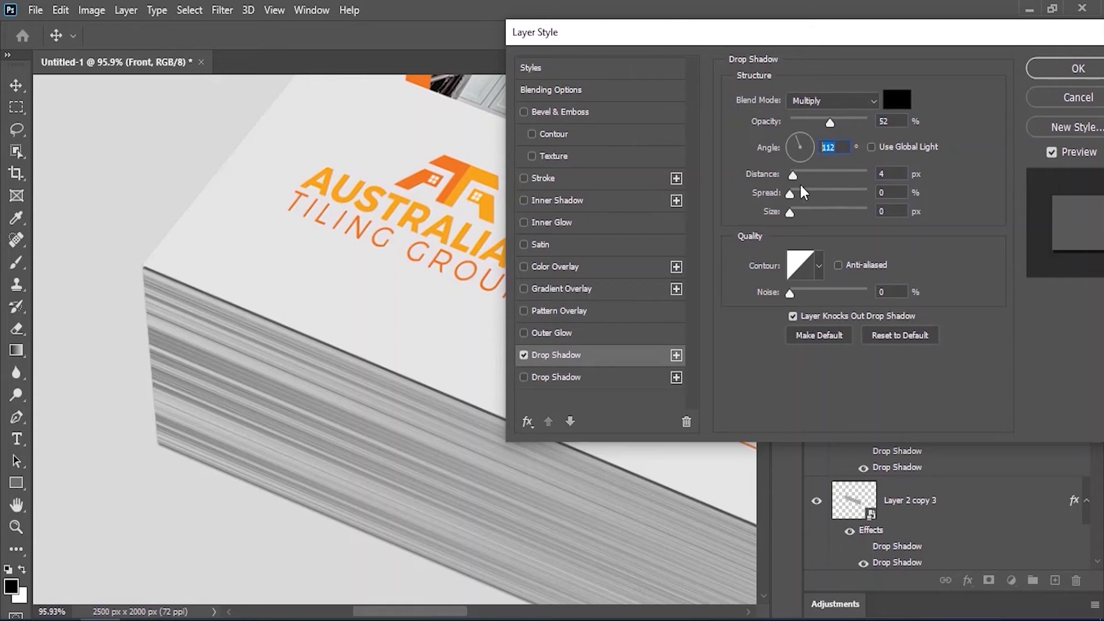
left_click_drag(789, 213, 795, 210)
left_click_drag(827, 122, 824, 120)
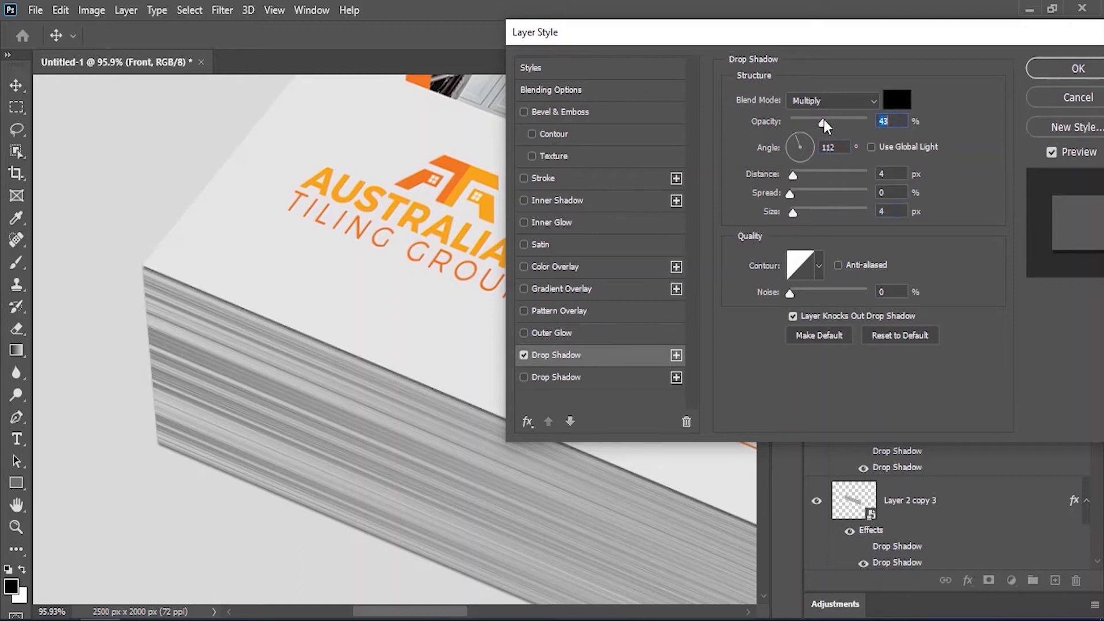
- Add an inner shadow to the Front layer with 11% opacity, 8 px distance and 35 px size, and apply the style
left_click(537, 199)
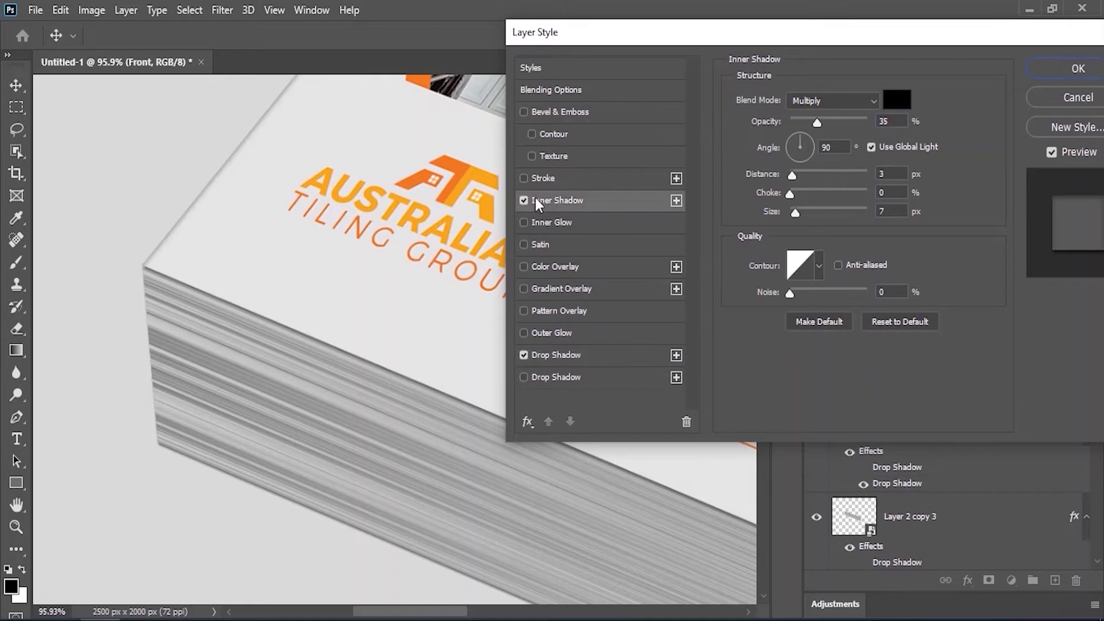
left_click_drag(715, 35, 746, 41)
mouse_move(848, 127)
left_mouse_down()
mouse_move(884, 128)
mouse_move(846, 143)
left_mouse_up()
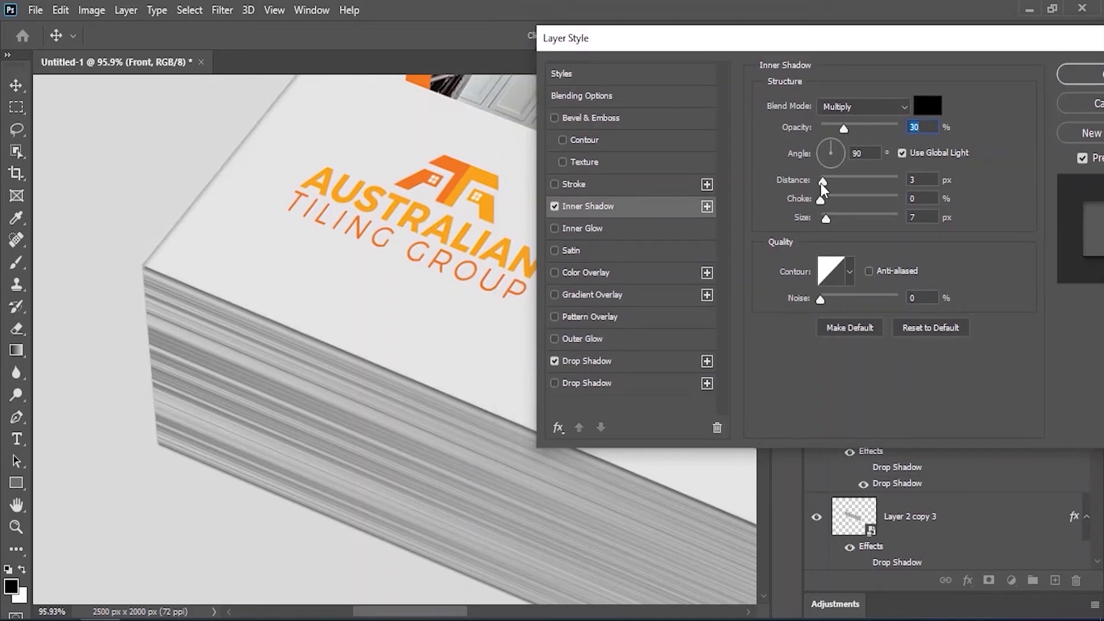
left_click_drag(822, 181, 828, 181)
left_click_drag(826, 219, 838, 219)
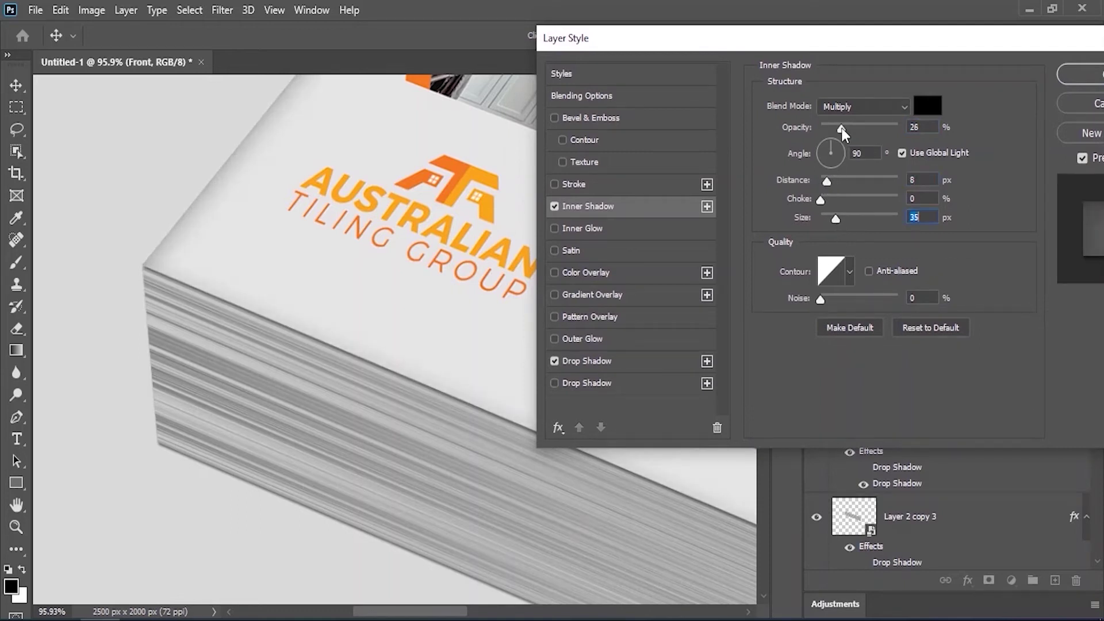
left_click_drag(836, 128, 832, 127)
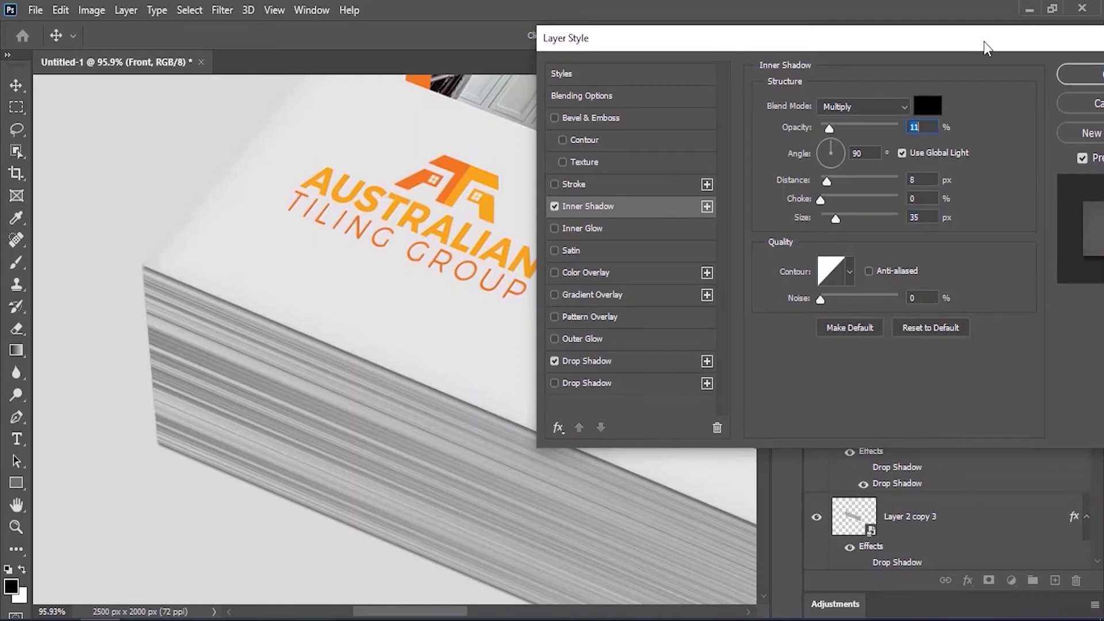
left_click_drag(986, 40, 868, 65)
left_click(1006, 103)
- Copy the layer style of the Front layer and paste it onto the Back layer
scroll(498, 268, "down", 4)
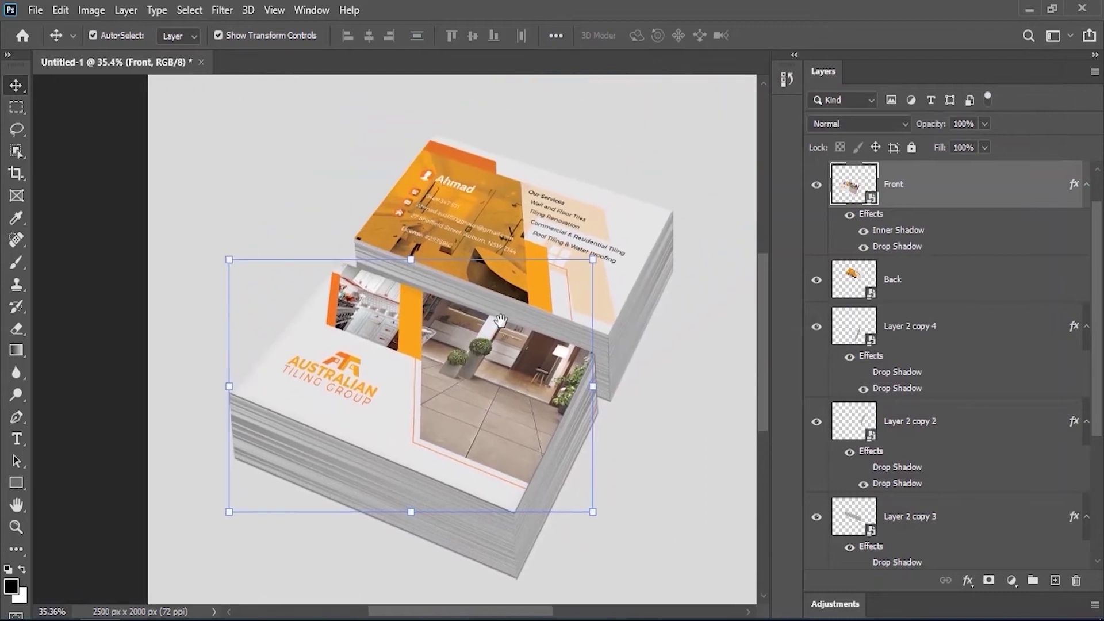
right_click(934, 192)
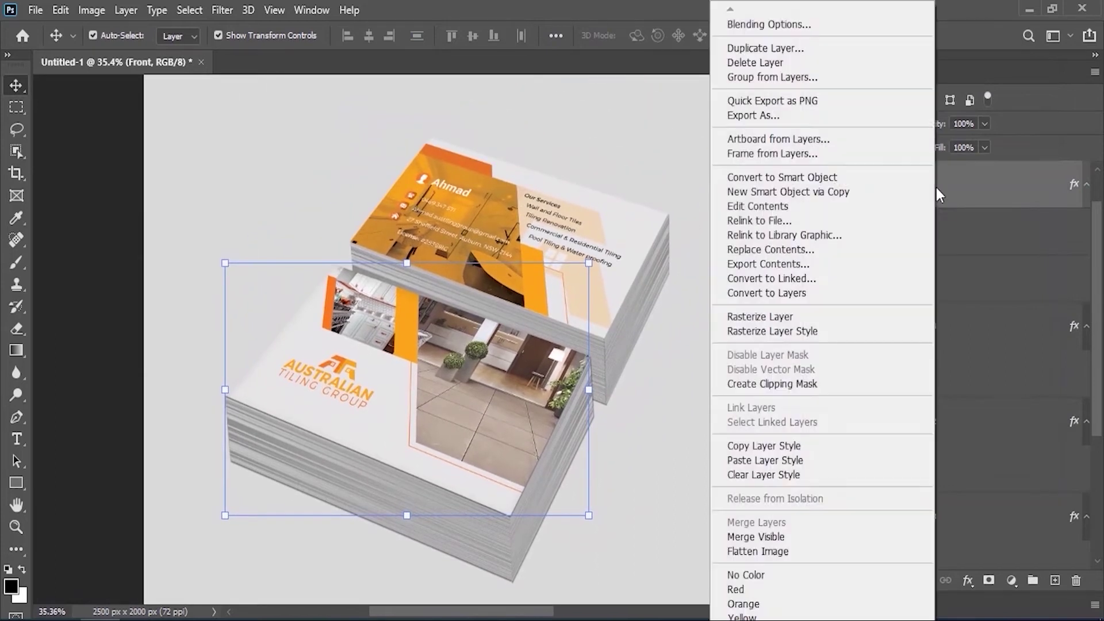
left_click(764, 445)
left_click(635, 248)
right_click(964, 293)
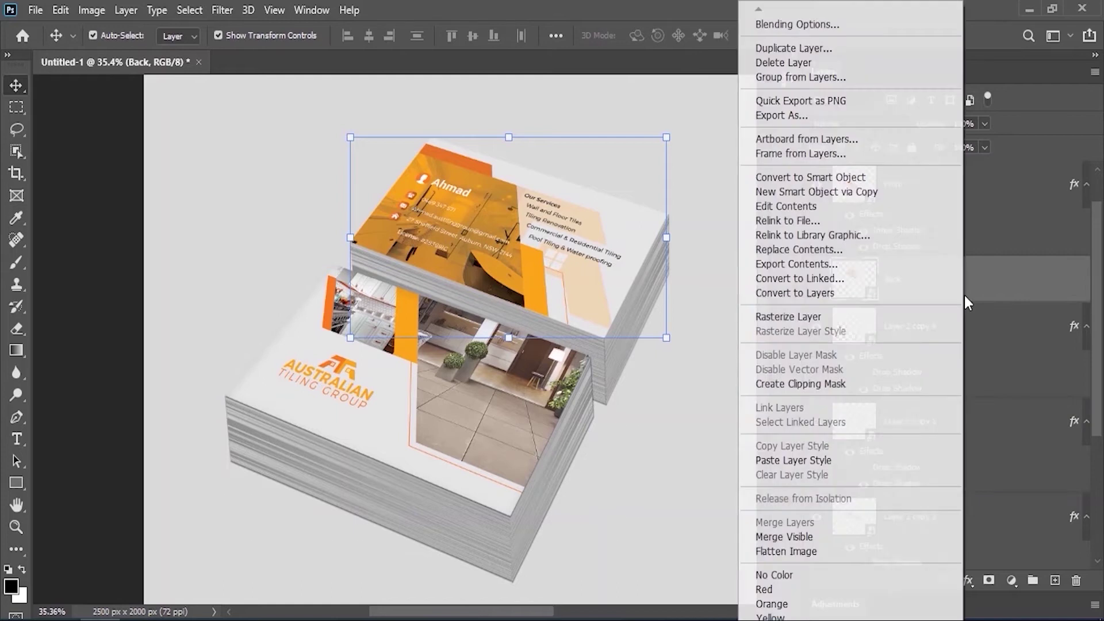
left_click(794, 462)
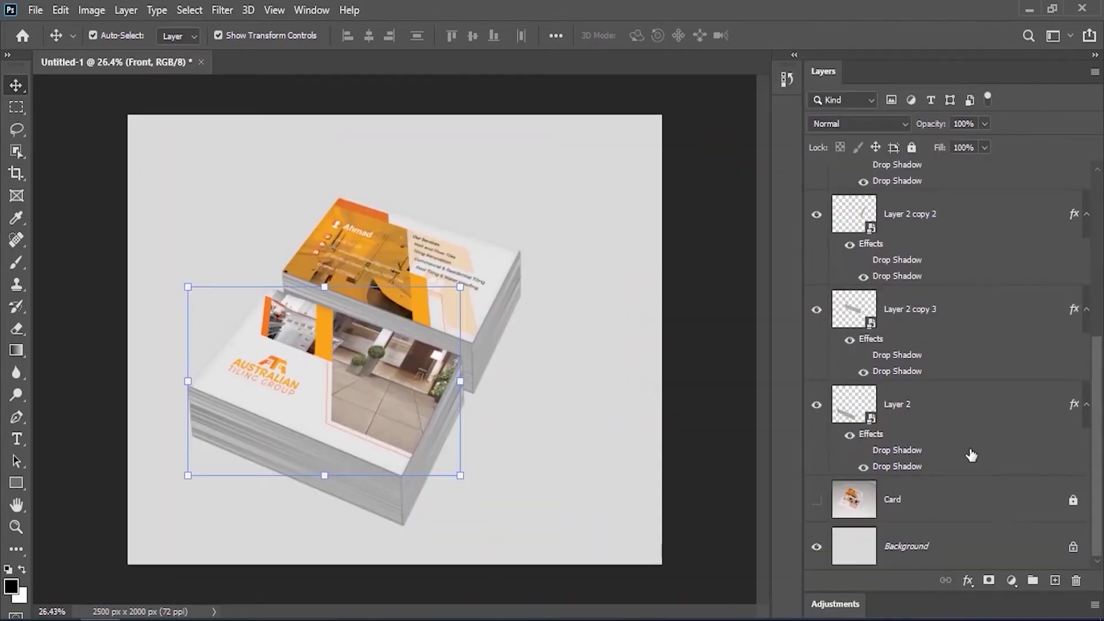
- Group the Front, Back and four paper-edge layers down to Layer 2
left_click(989, 402, "shift")
left_click(125, 9)
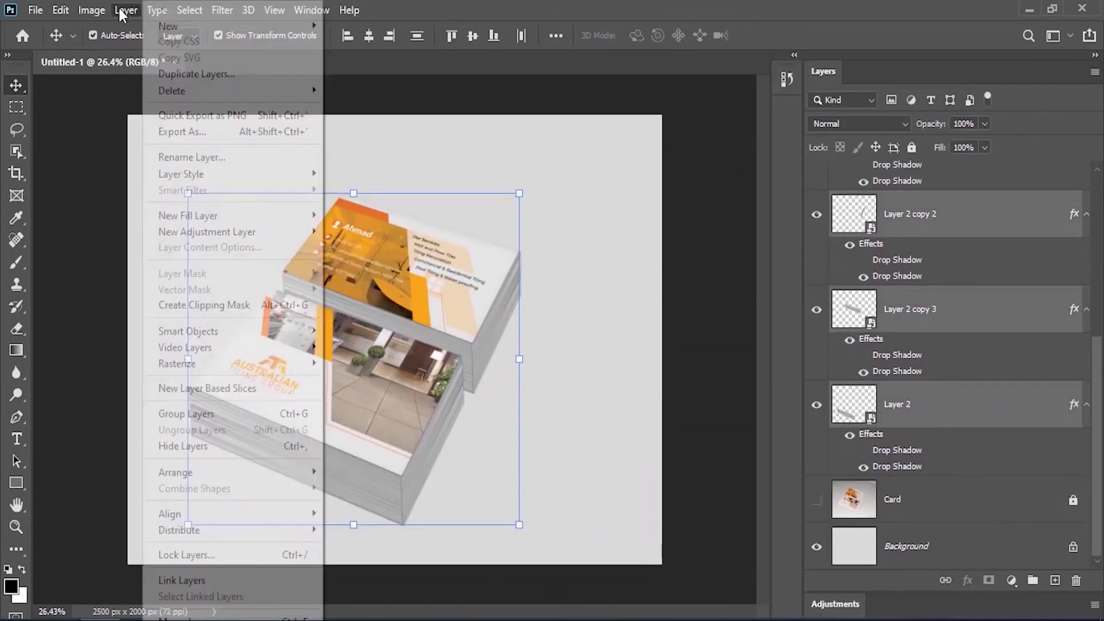
left_click(201, 414)
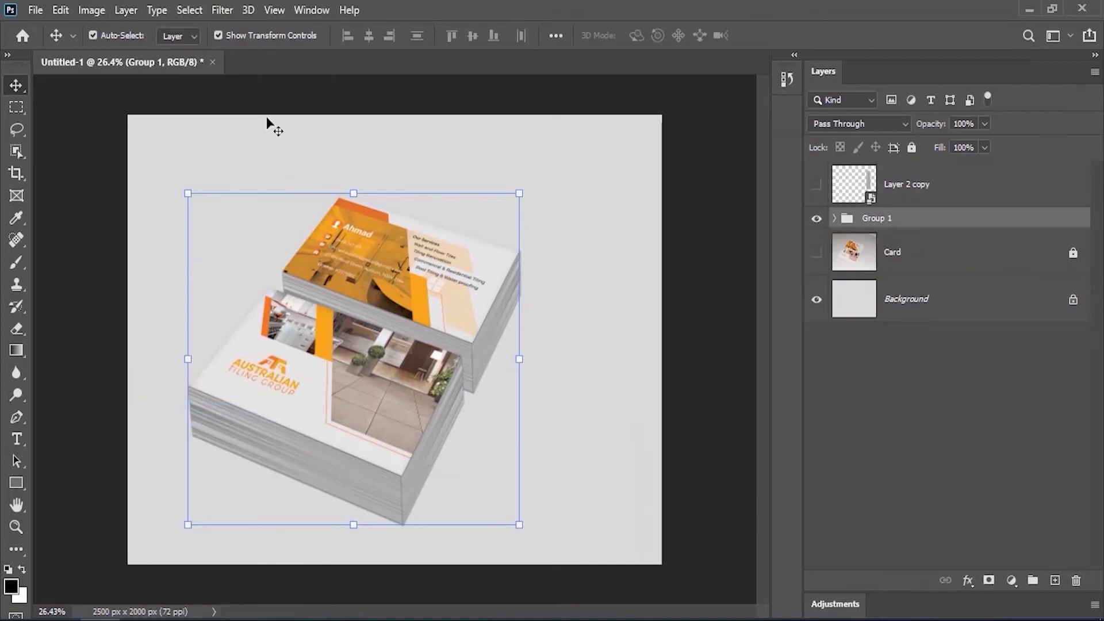
- Scale the card group proportionally to about 72.6% and place it slightly above the centre of the canvas
key("ctrl+t")
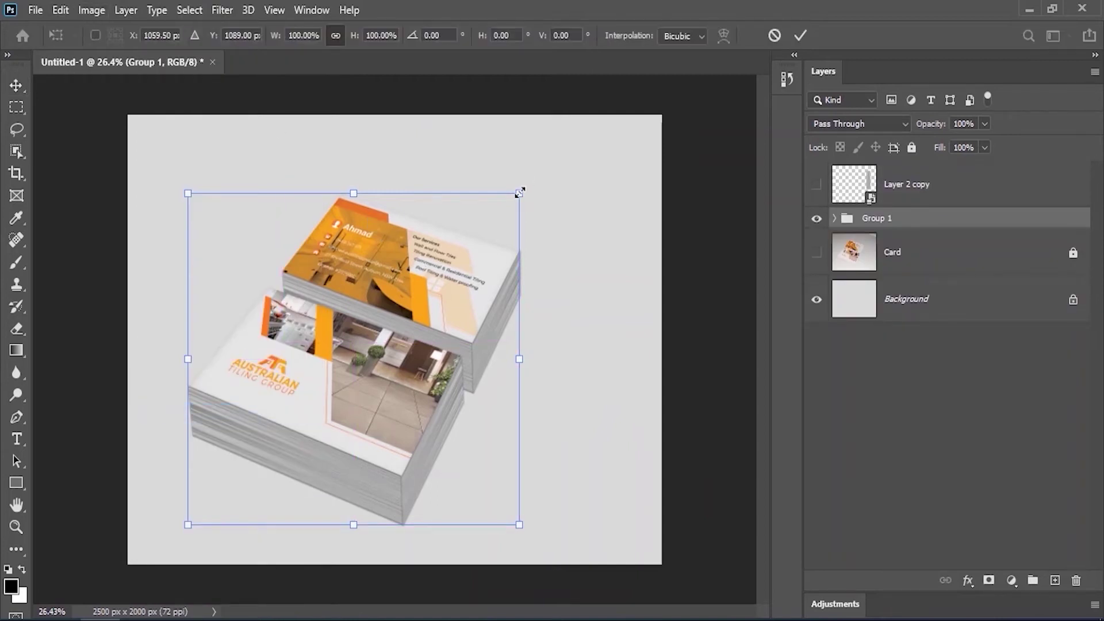
left_click_drag(519, 193, 460, 253)
left_click_drag(423, 289, 438, 255)
left_click_drag(500, 192, 515, 178)
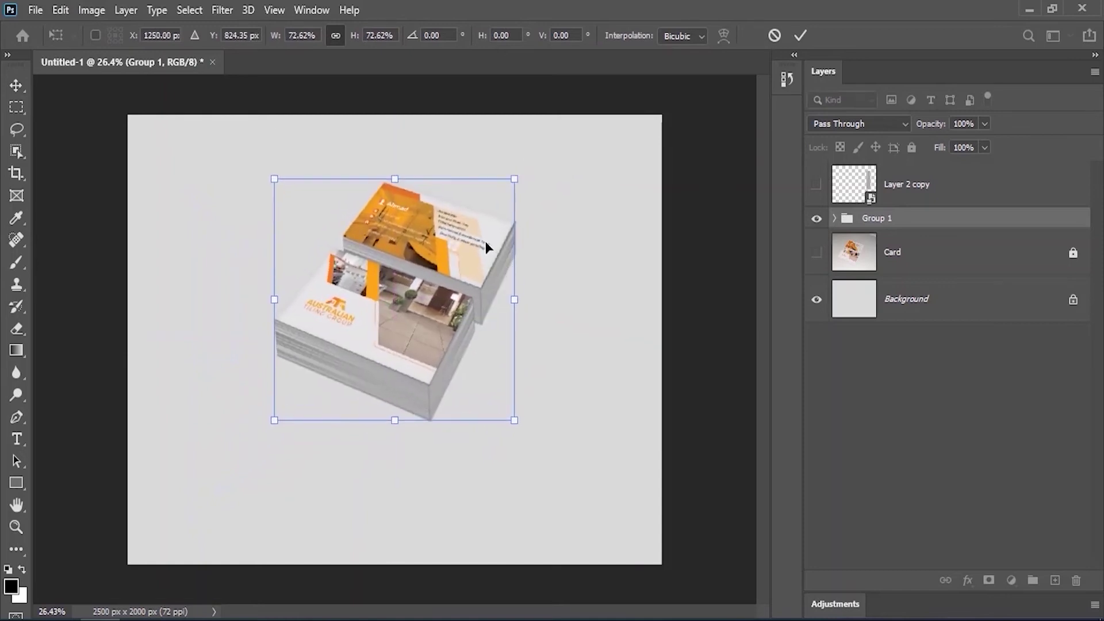
left_click_drag(486, 240, 476, 247)
key("Return")
- Create a new layer above the Card layer and name it Shadow
left_click(917, 254)
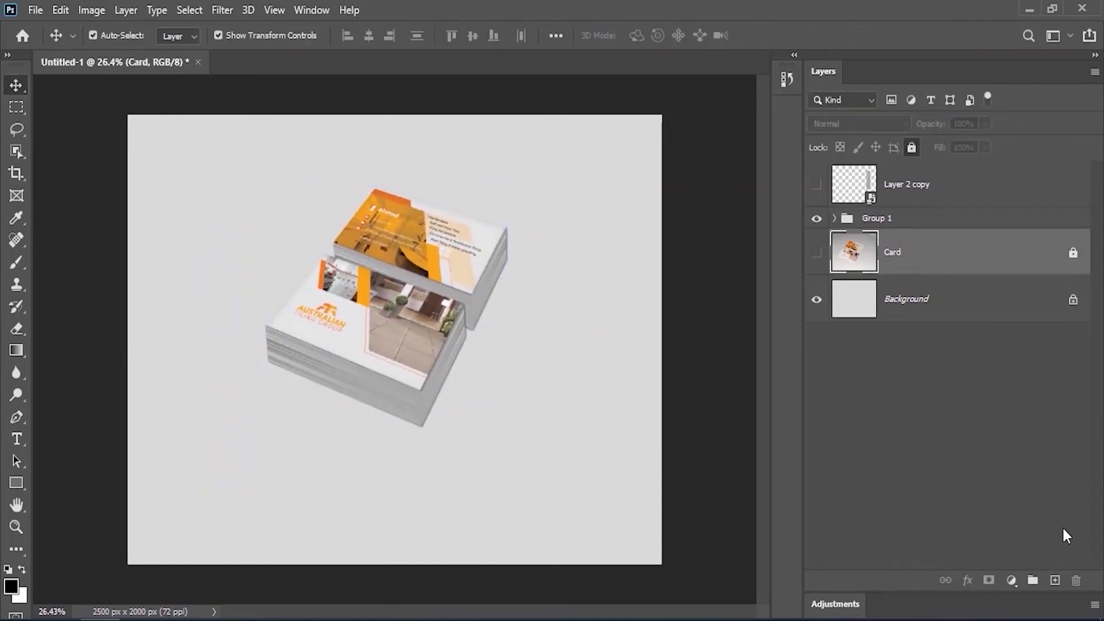
left_click(1055, 581)
double_click(899, 252)
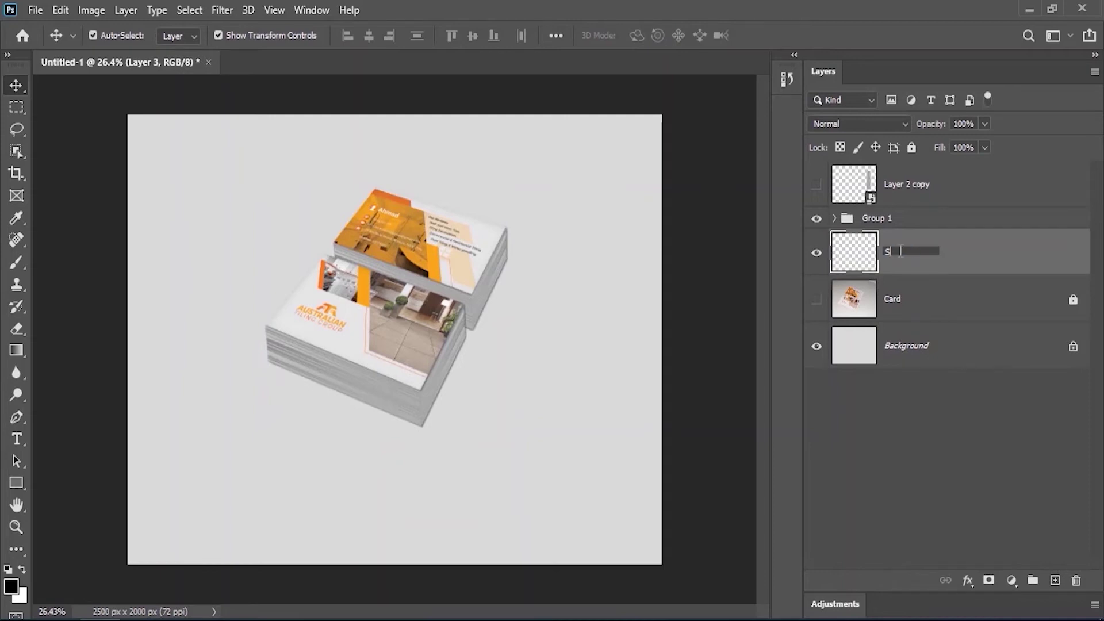
key("Return")
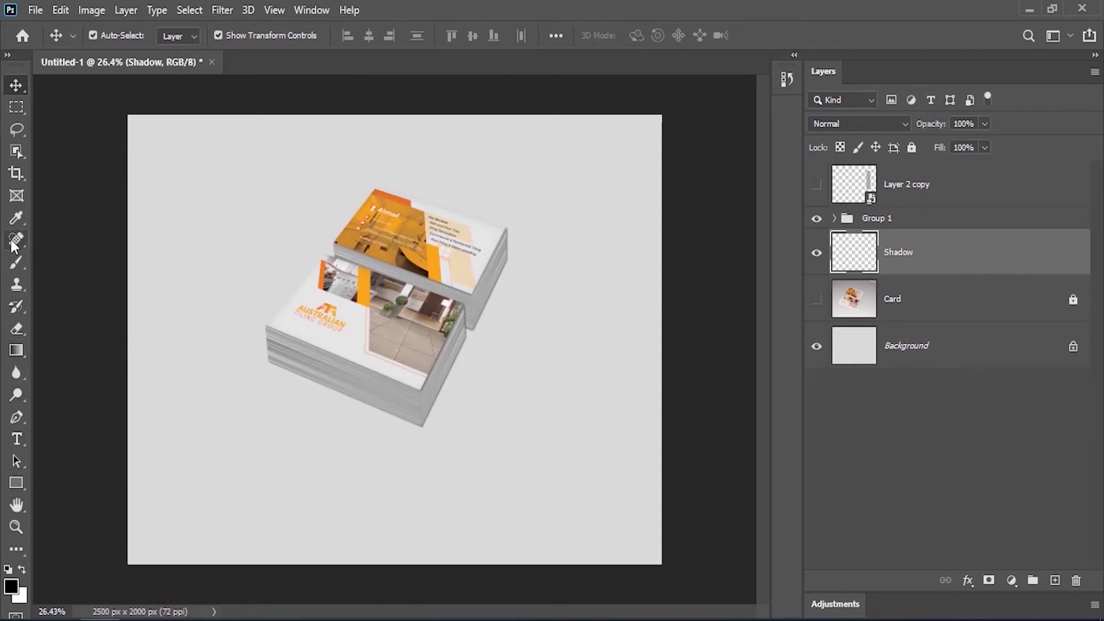
left_click(16, 129)
left_click(72, 145)
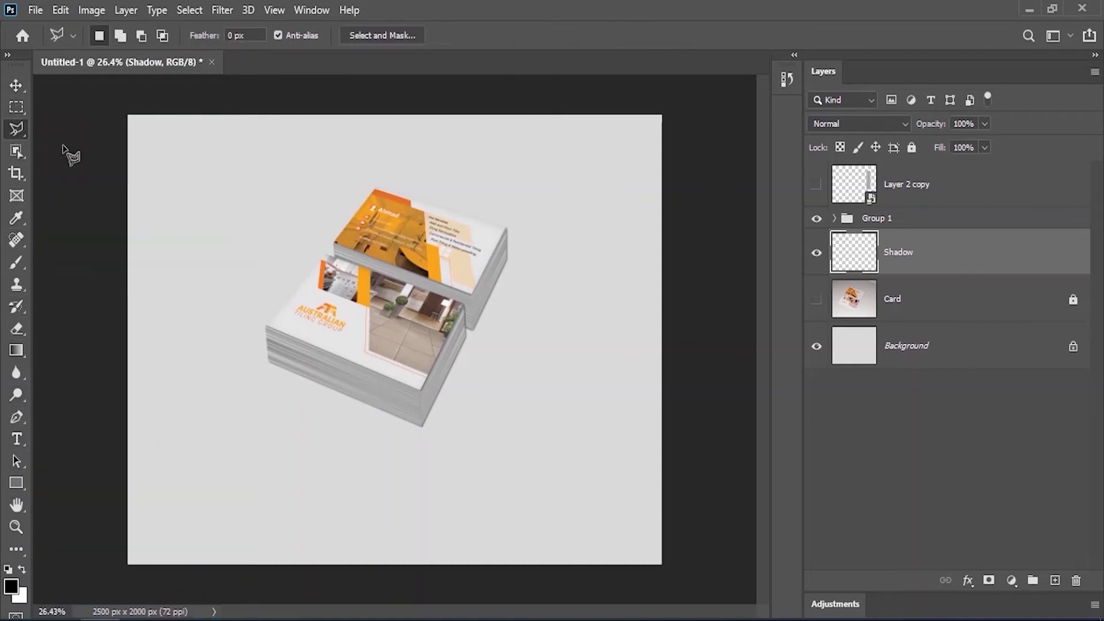
scroll(293, 397, "up", 4)
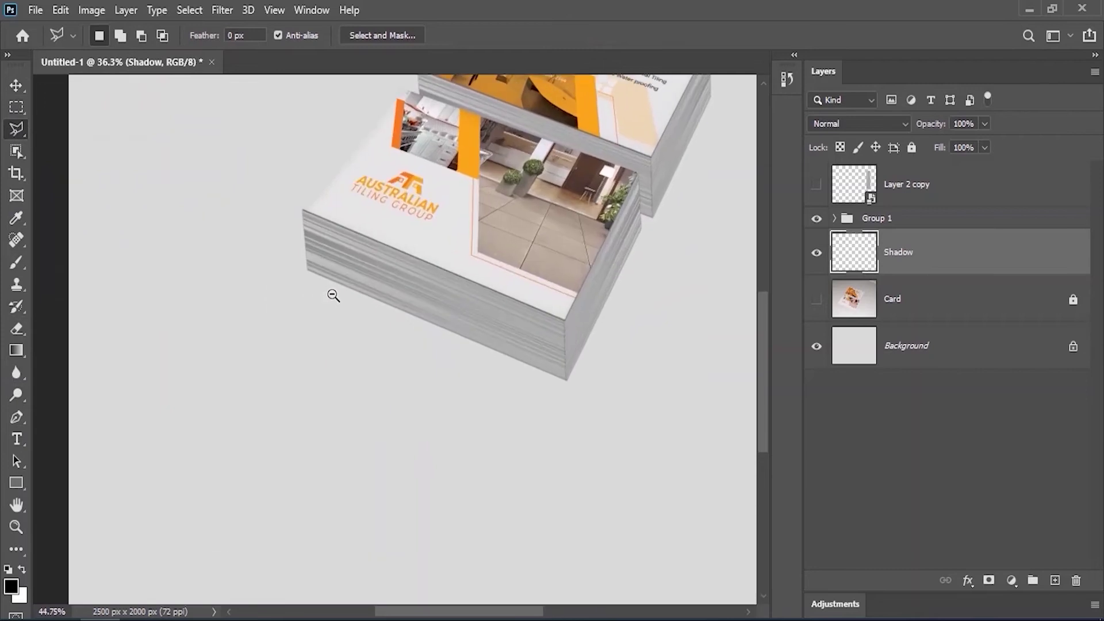
left_click(307, 270)
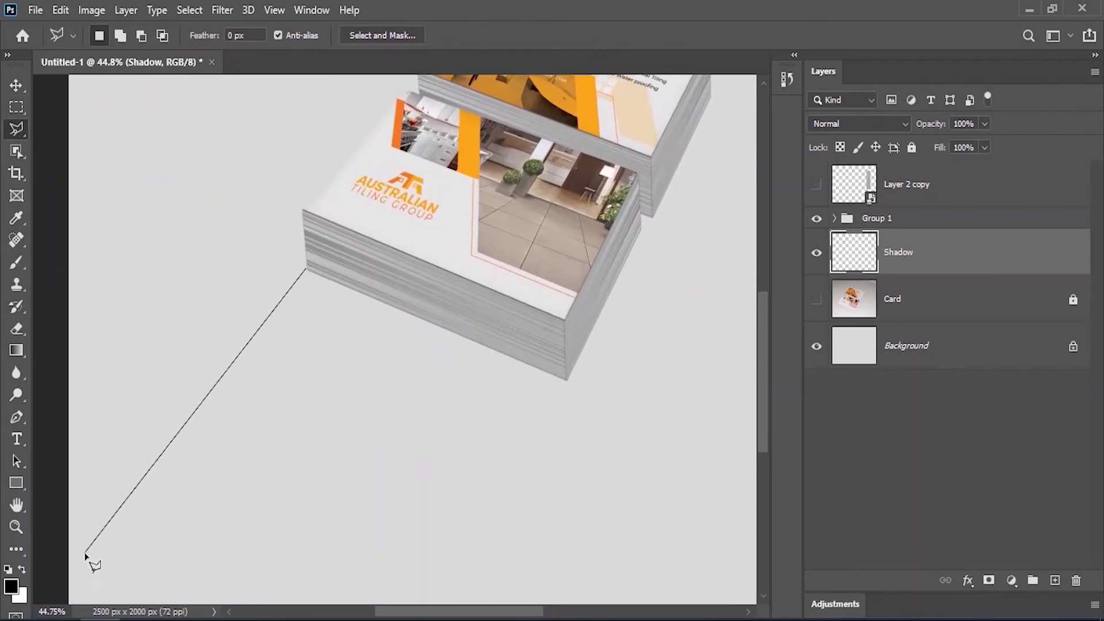
key("Escape")
key("v")
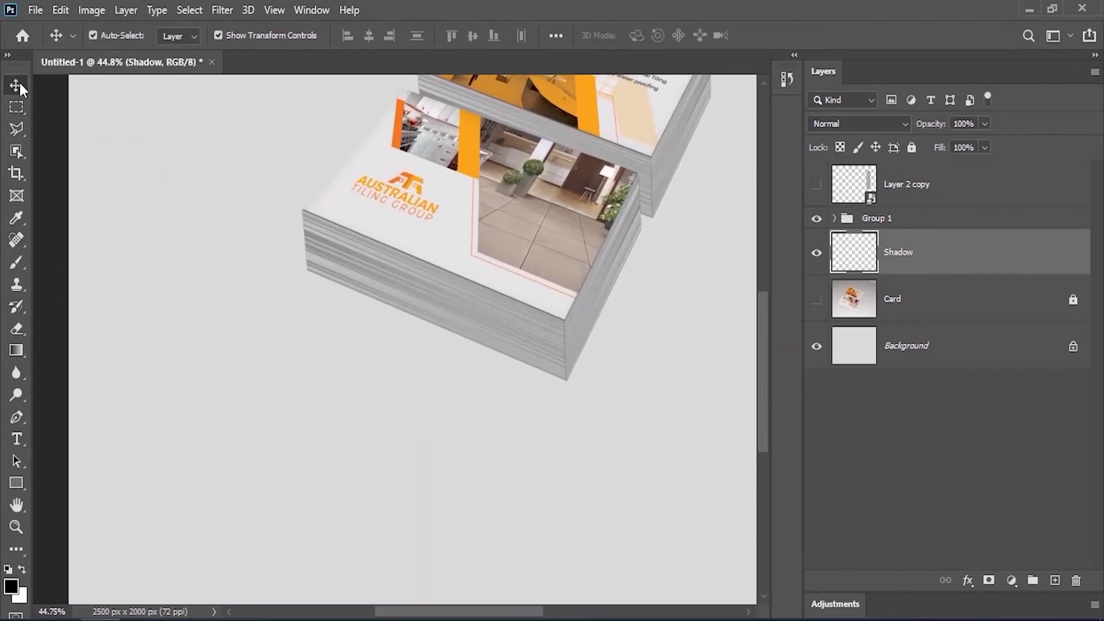
left_click(256, 382)
scroll(80, 236, "down", 4)
- Draw a four-sided Polygonal Lasso selection from the front stack's bottom long edge down past the canvas's lower border
left_click(20, 129)
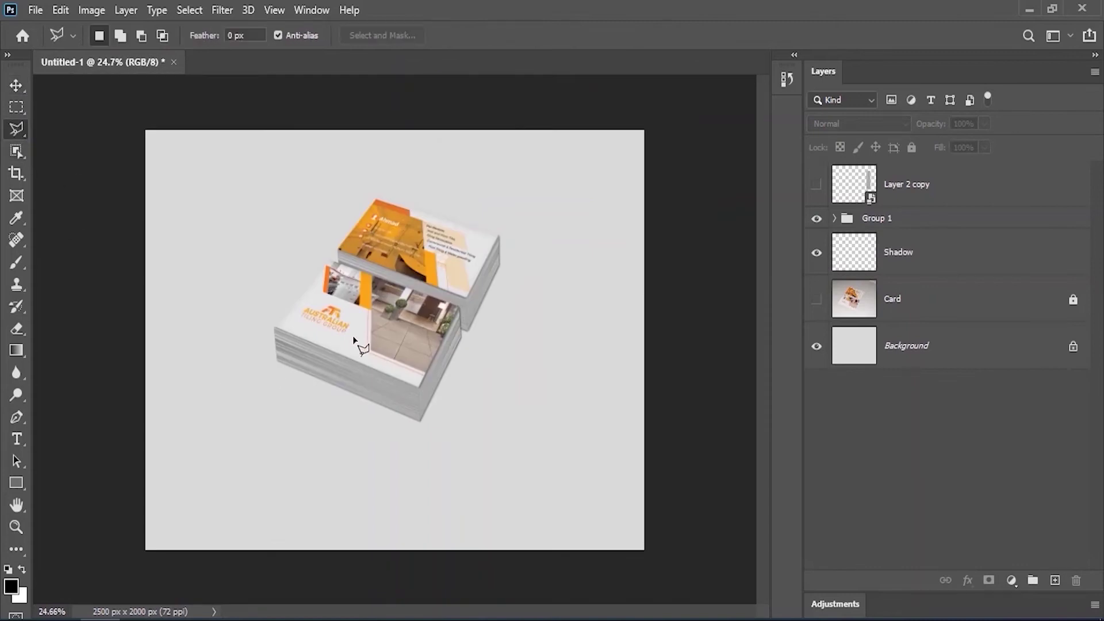
left_click_drag(306, 376, 378, 377)
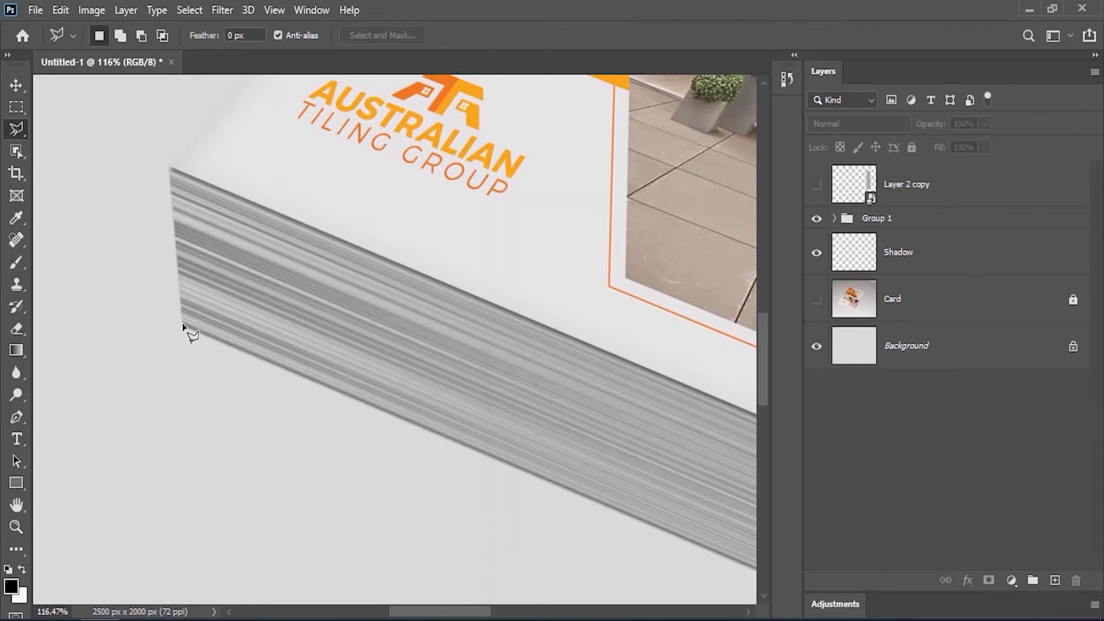
left_click(184, 381, "alt")
left_click(214, 390, "alt")
left_click(214, 389, "alt")
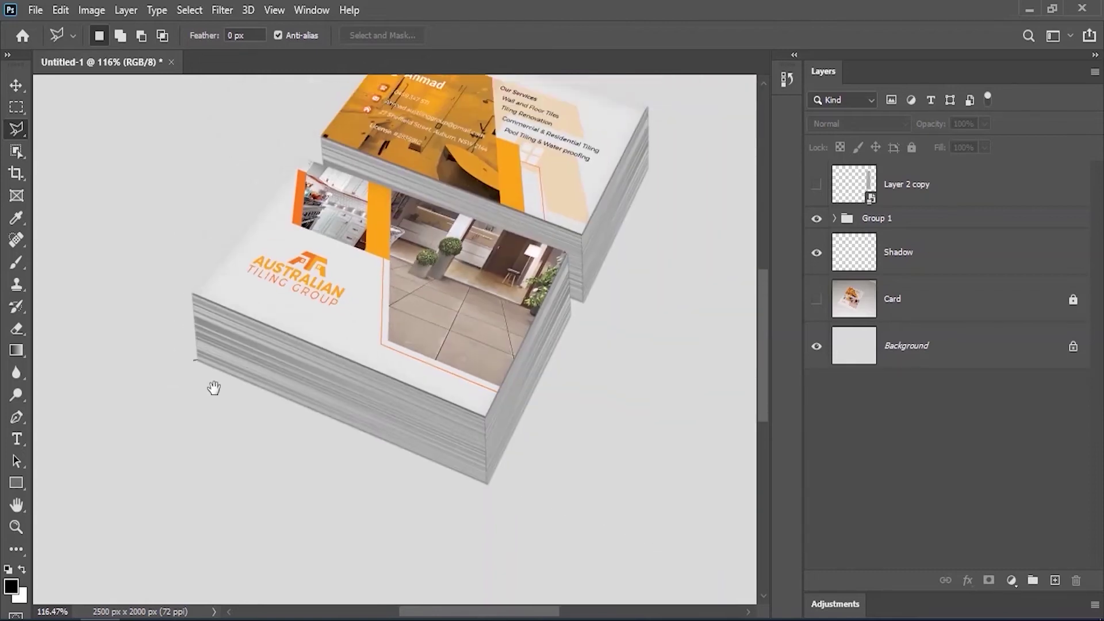
left_click_drag(214, 390, 281, 294)
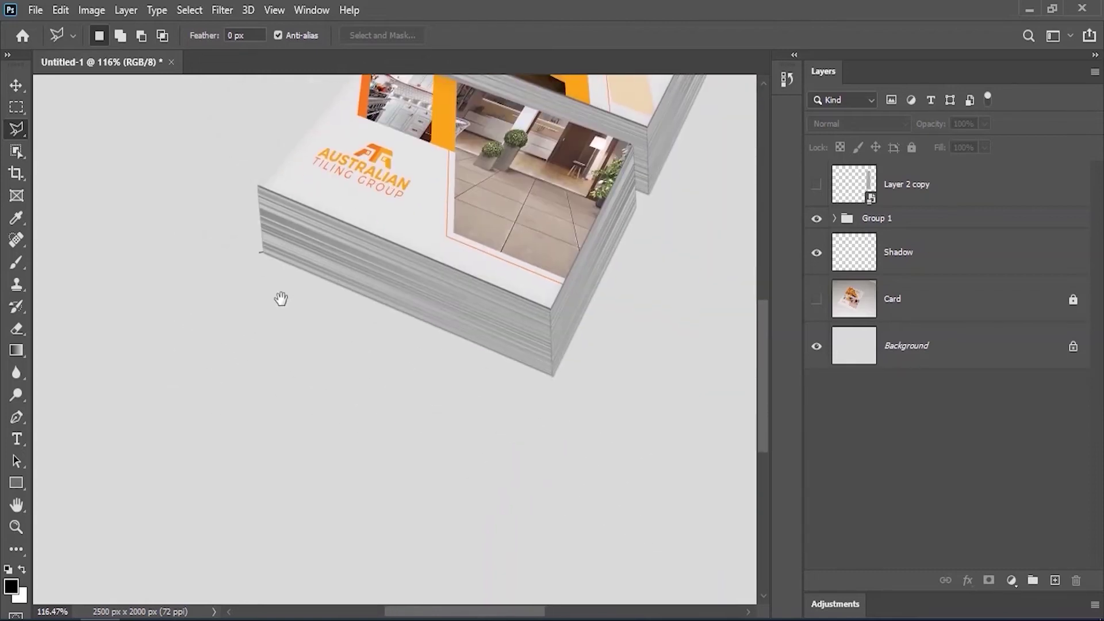
left_click(89, 533)
left_click_drag(299, 543, 236, 360)
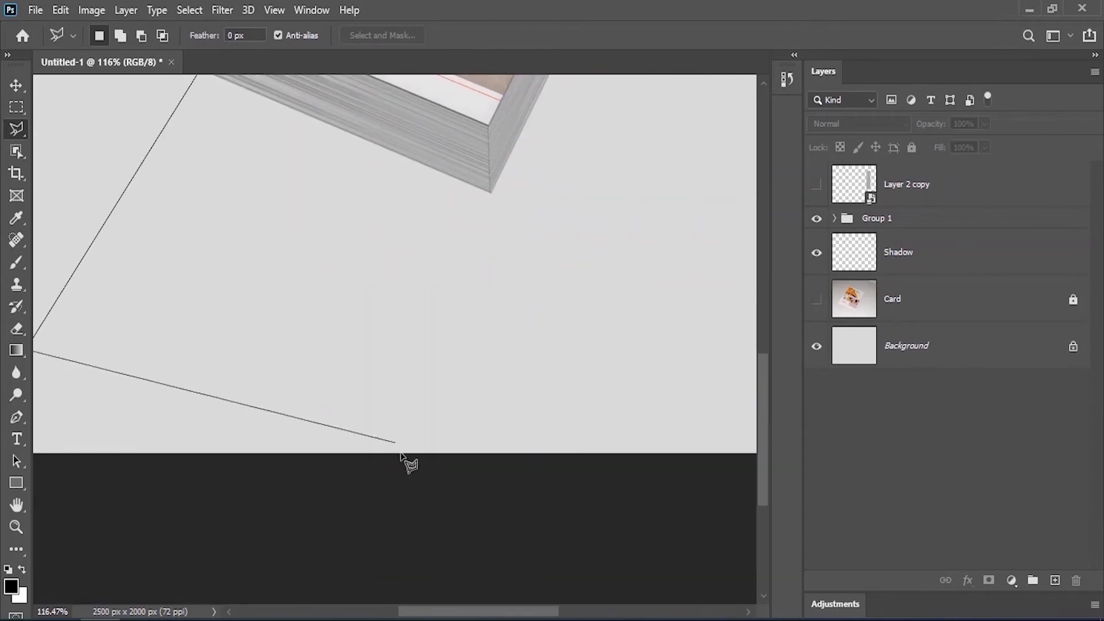
left_click(453, 470)
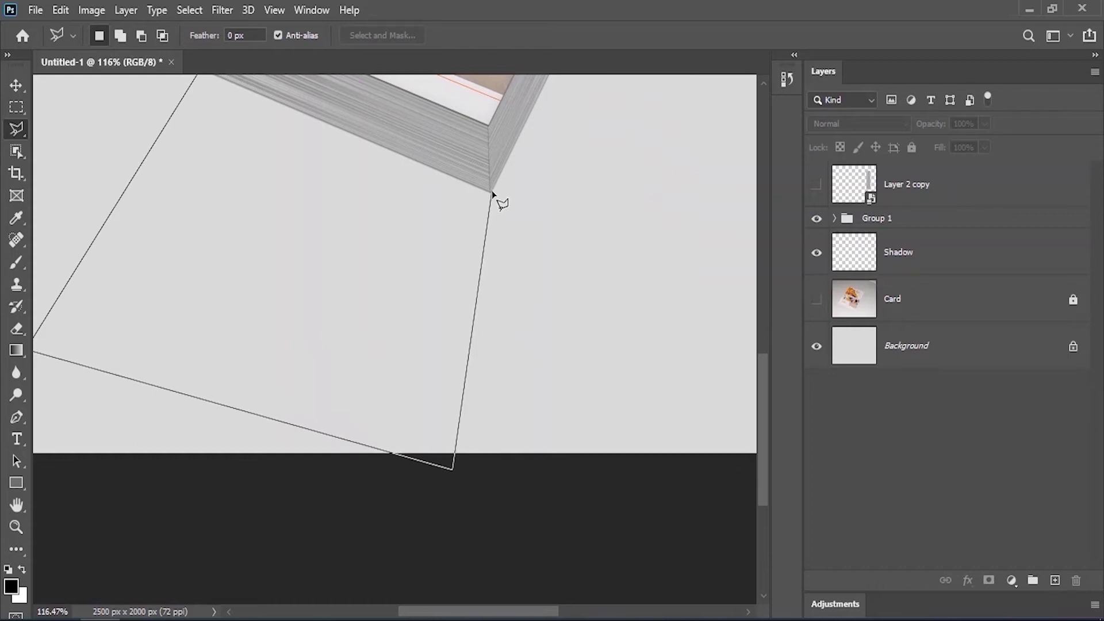
left_click(492, 193)
left_click_drag(515, 246, 588, 384)
double_click(306, 199)
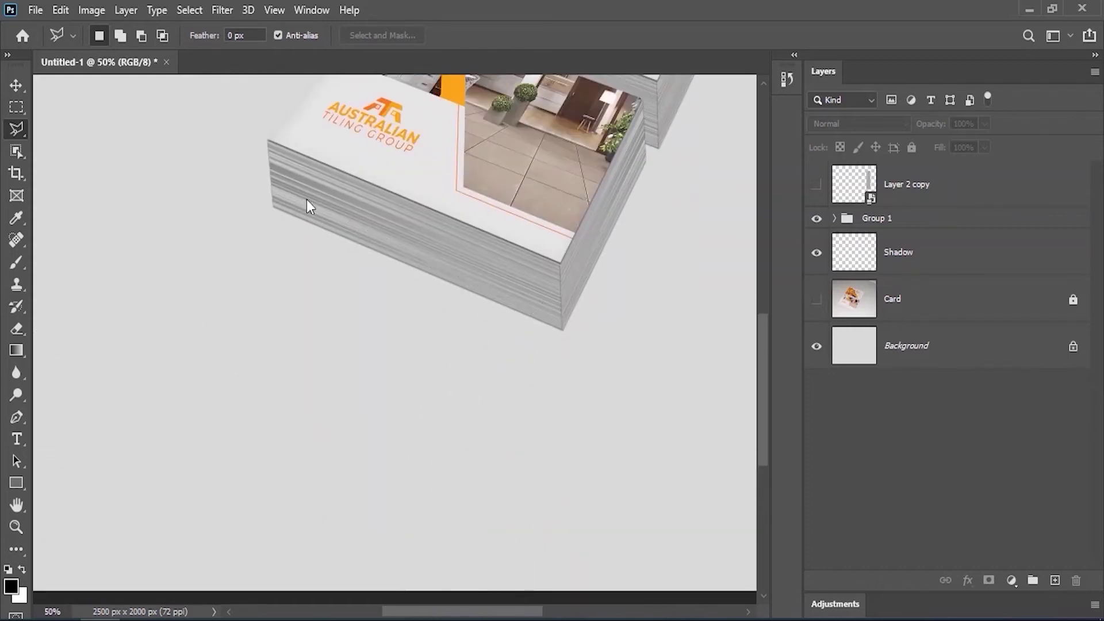
- Fill the selection on the Shadow layer with a linear black-to-white gradient and invert it so the dark end meets the stack
left_click(931, 251)
left_click(17, 352)
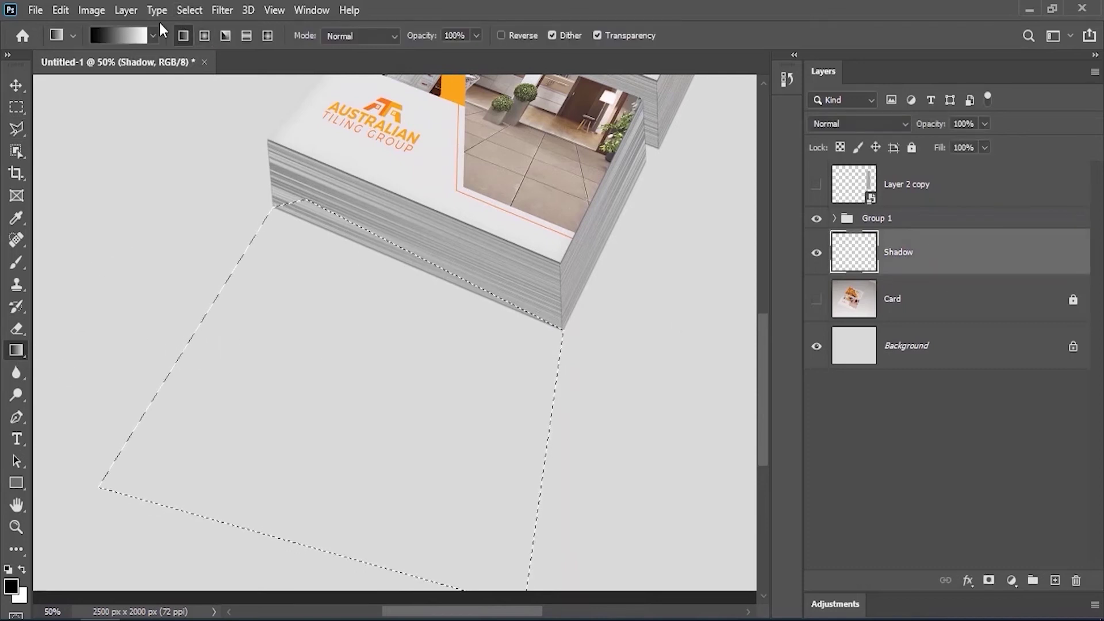
left_click(153, 36)
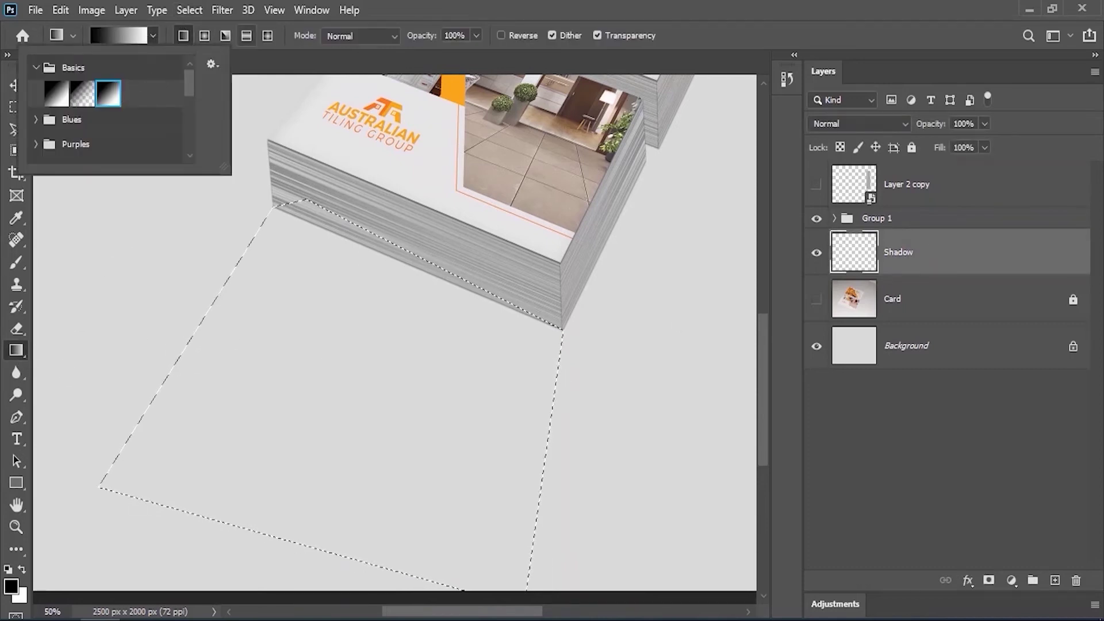
left_click(153, 36)
left_click_drag(285, 508, 405, 314)
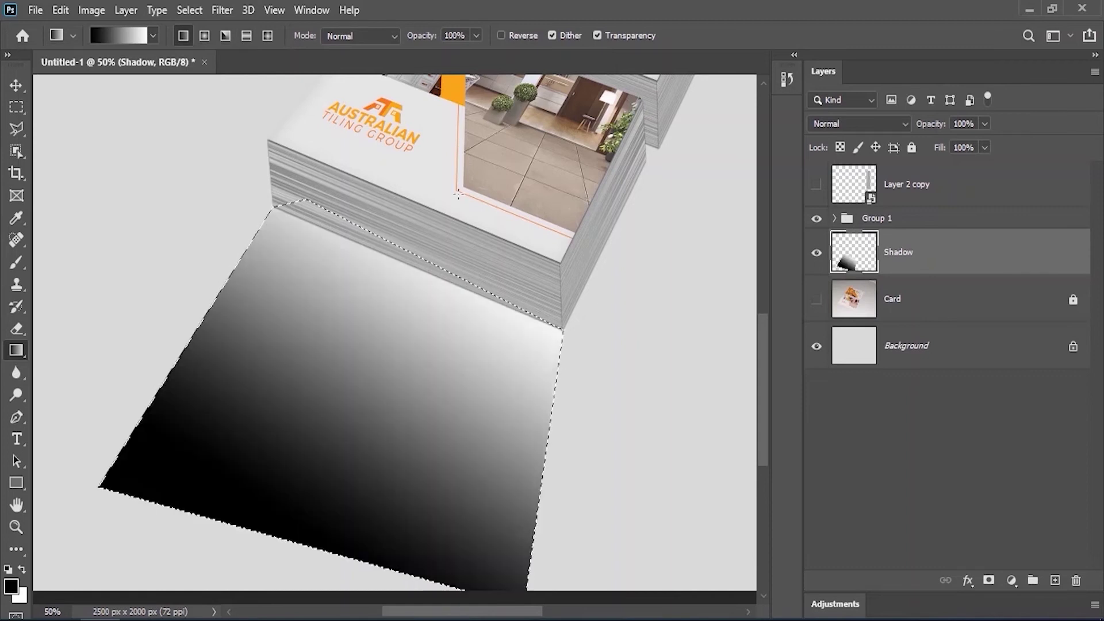
key("ctrl+i")
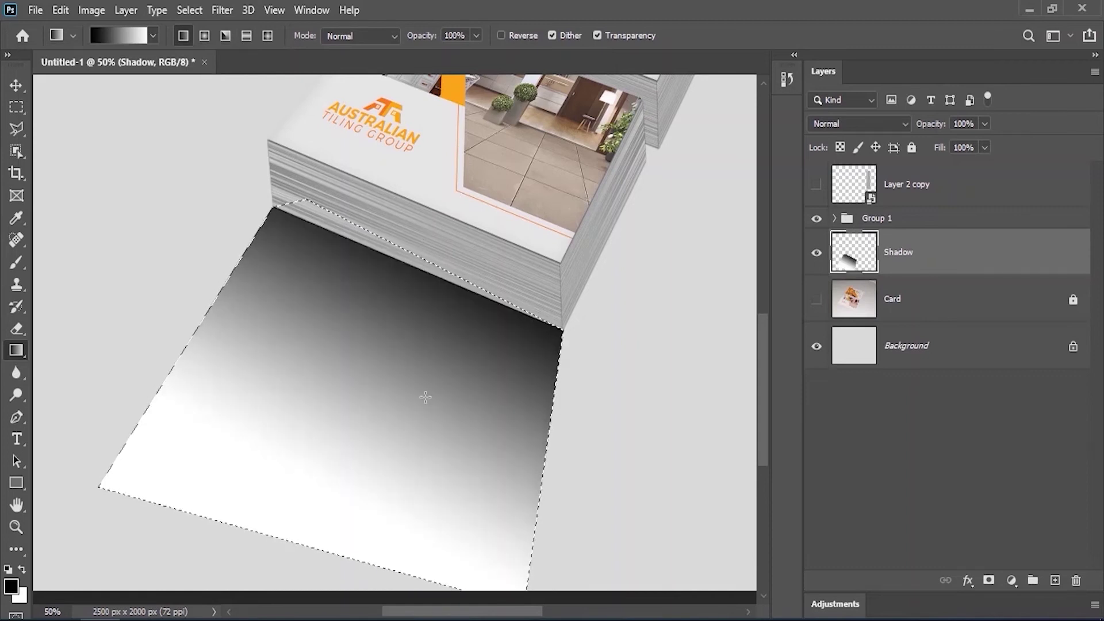
- Deselect the area and set the Shadow layer's blend mode to Multiply
left_click(189, 10)
left_click(202, 34)
left_click(884, 125)
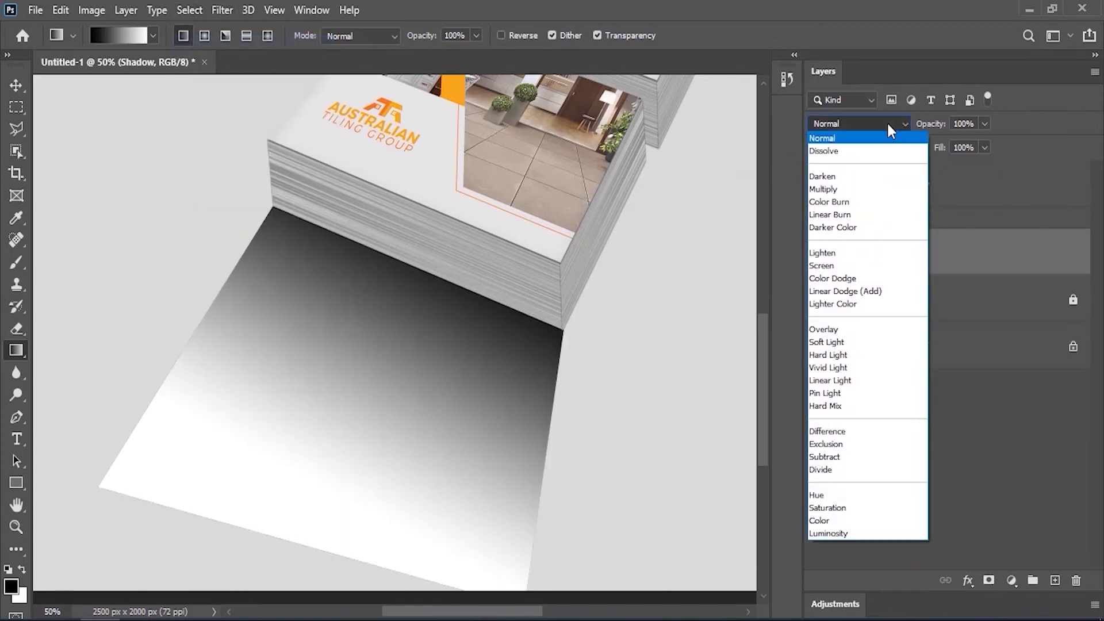
left_click(831, 188)
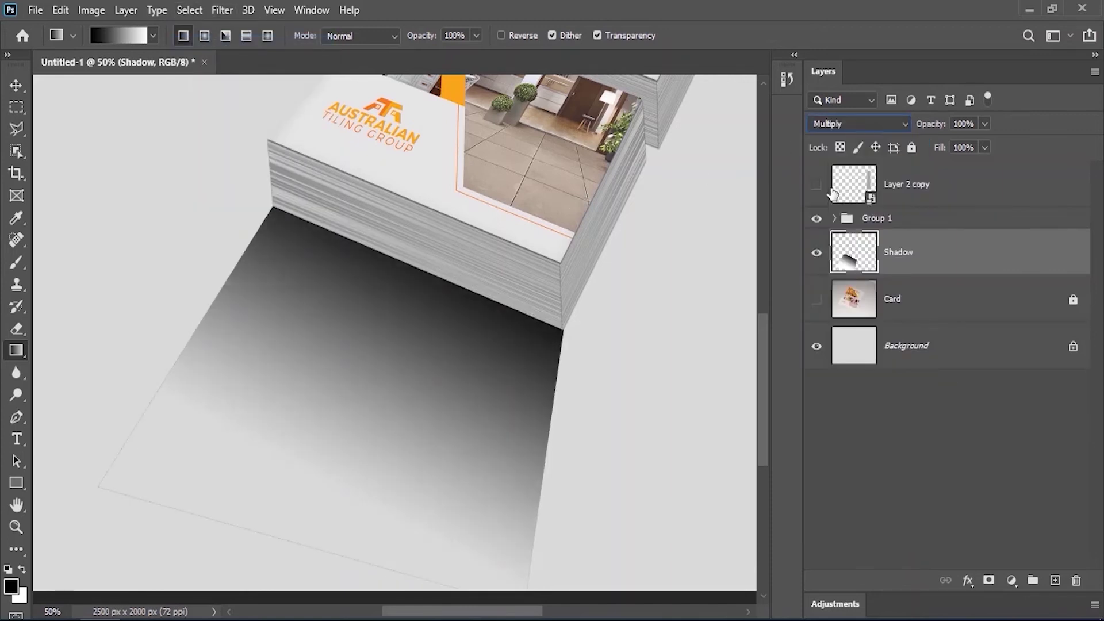
- Apply a Gaussian Blur with a radius of 6.8 pixels to the Shadow layer and lower its opacity to 24%
left_click(222, 10)
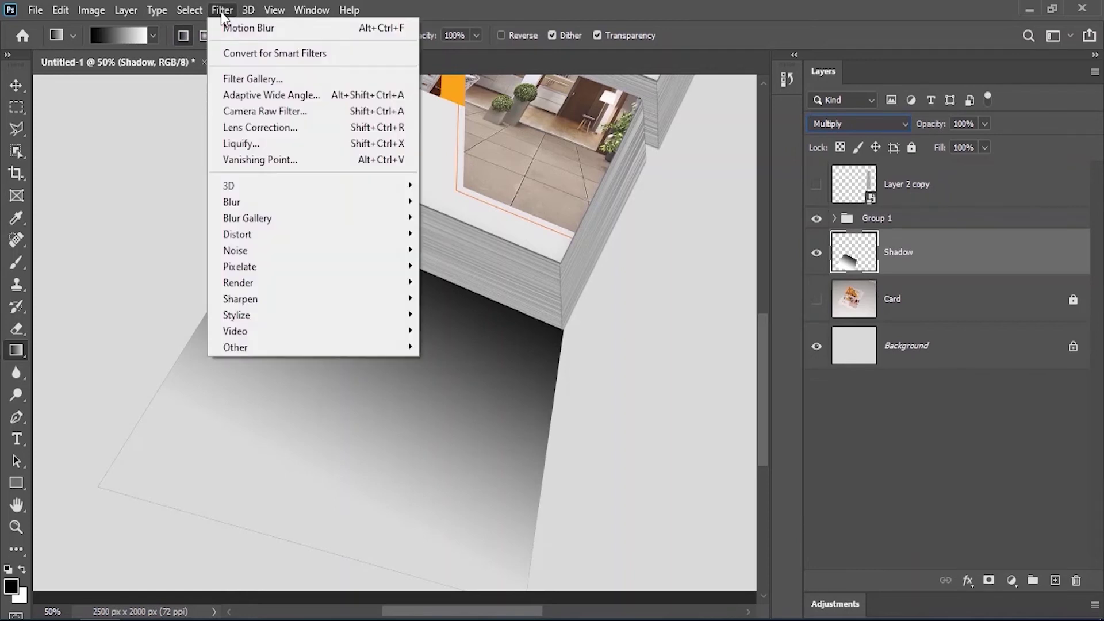
mouse_move(292, 206)
left_click(463, 266)
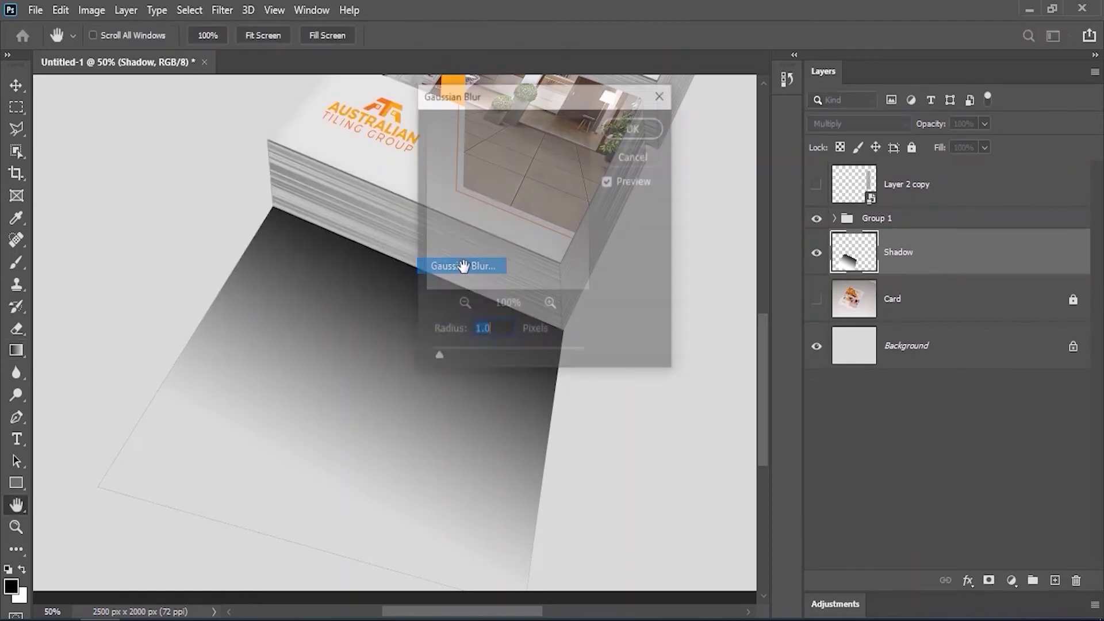
left_click_drag(441, 359, 472, 359)
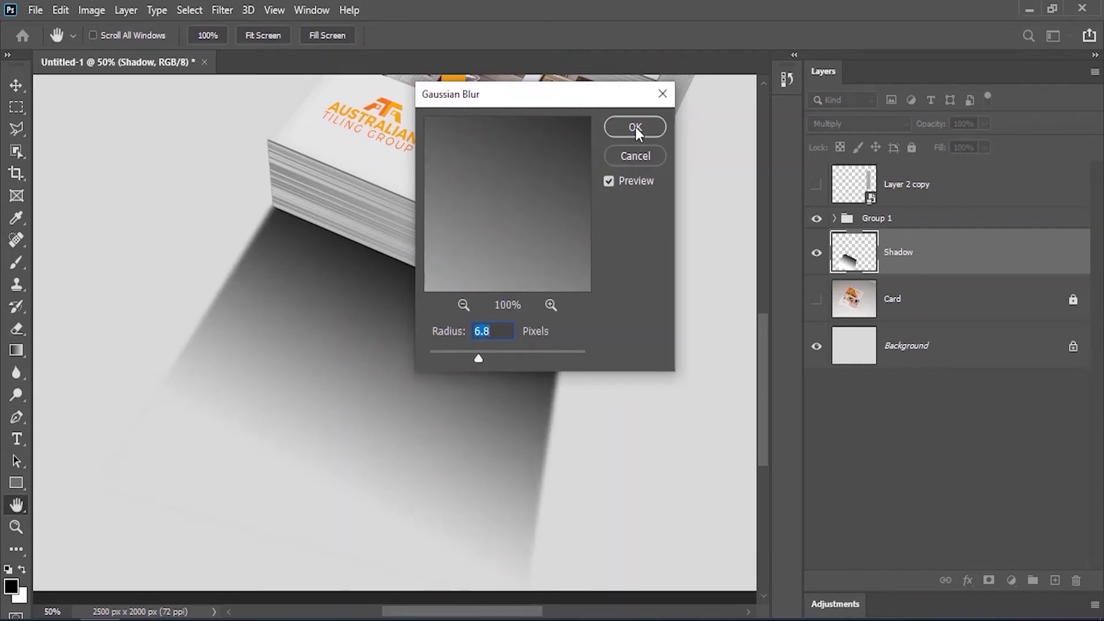
left_click(635, 128)
left_click_drag(929, 125, 886, 126)
left_click_drag(886, 124, 875, 119)
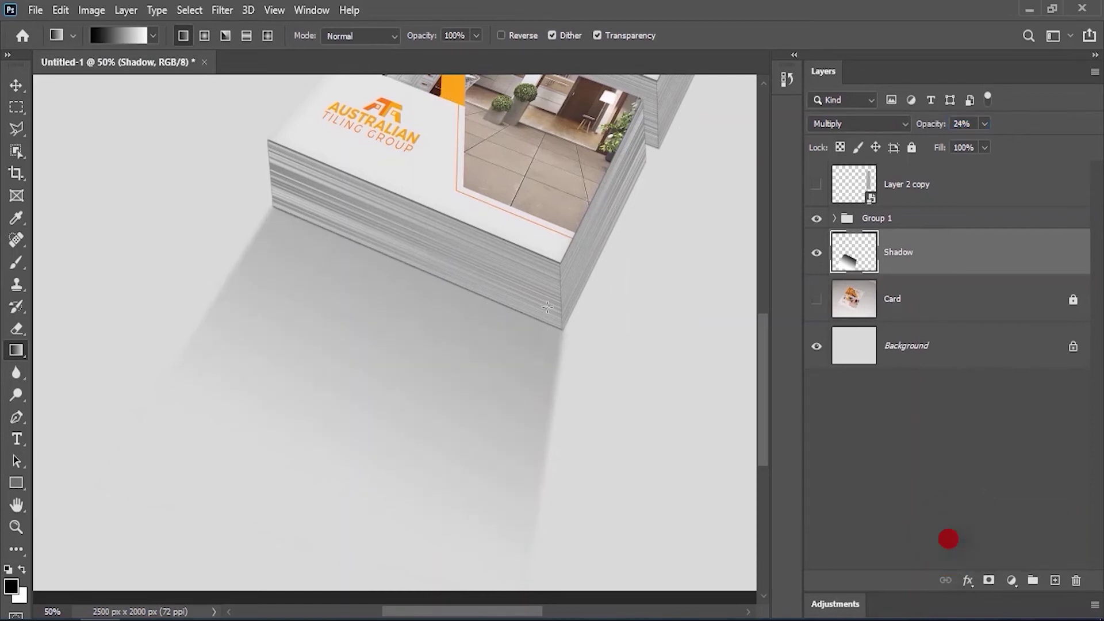
- Create a new layer above the blurred Shadow layer and name it Shadow
scroll(548, 307, "right", 3)
left_click(1054, 580)
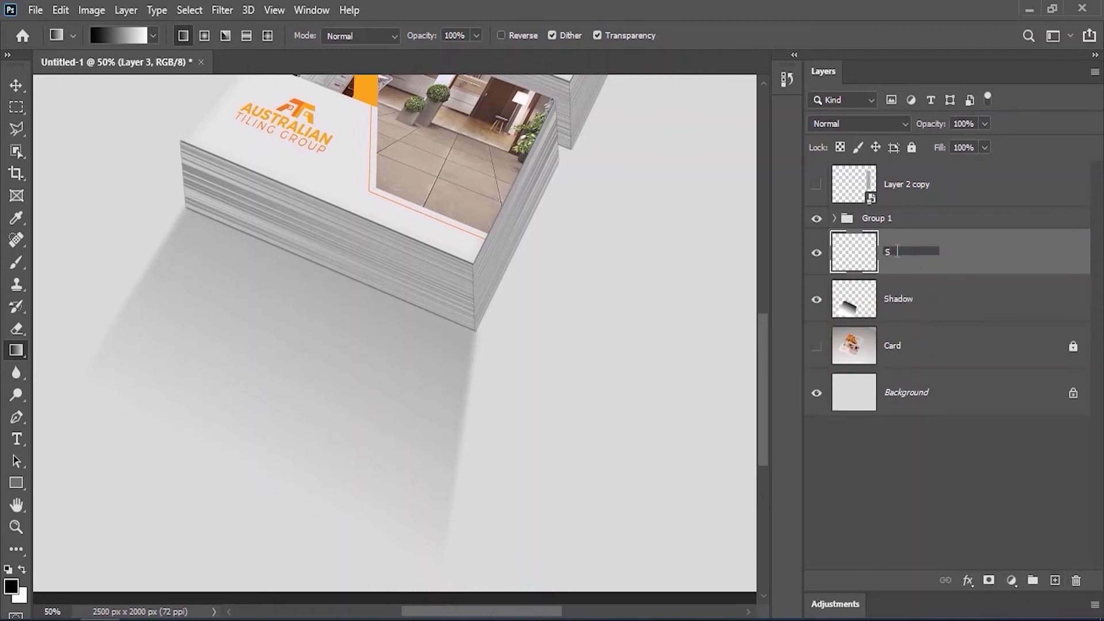
key("Return")
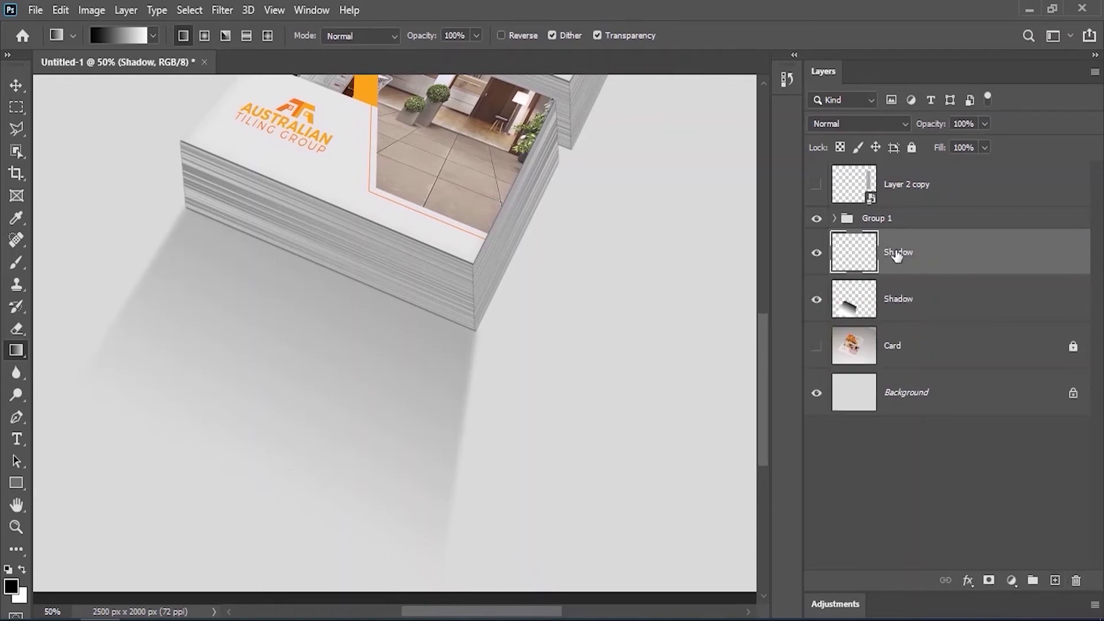
- Draw a Polygonal Lasso selection from the front stack's short side down along the existing shadow's edge to near the canvas's lower border
left_click(17, 128)
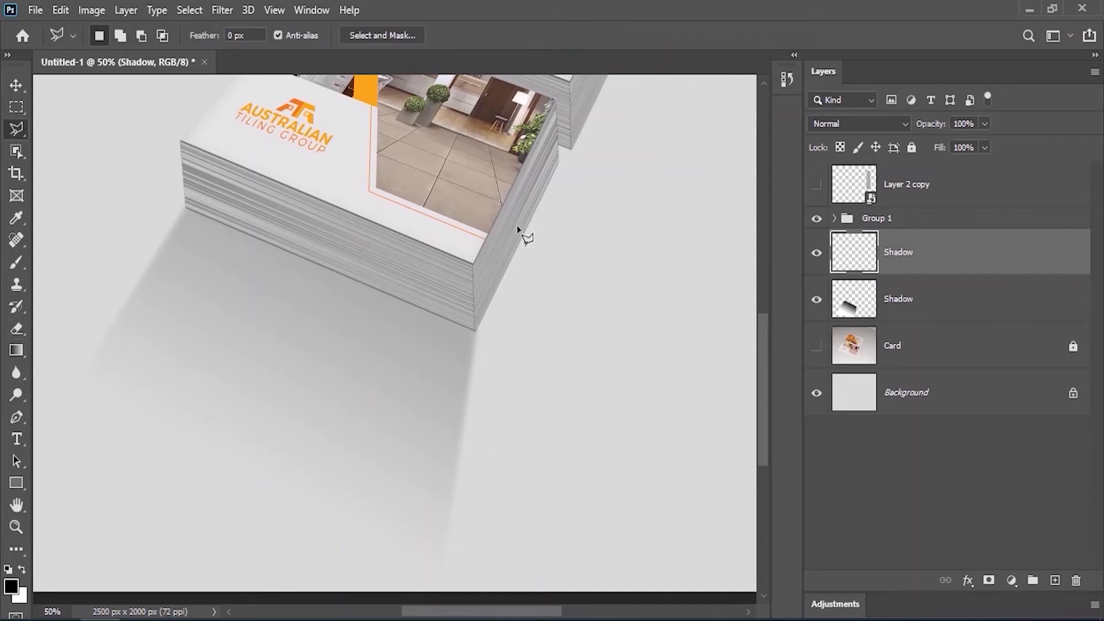
scroll(581, 207, "up", 4)
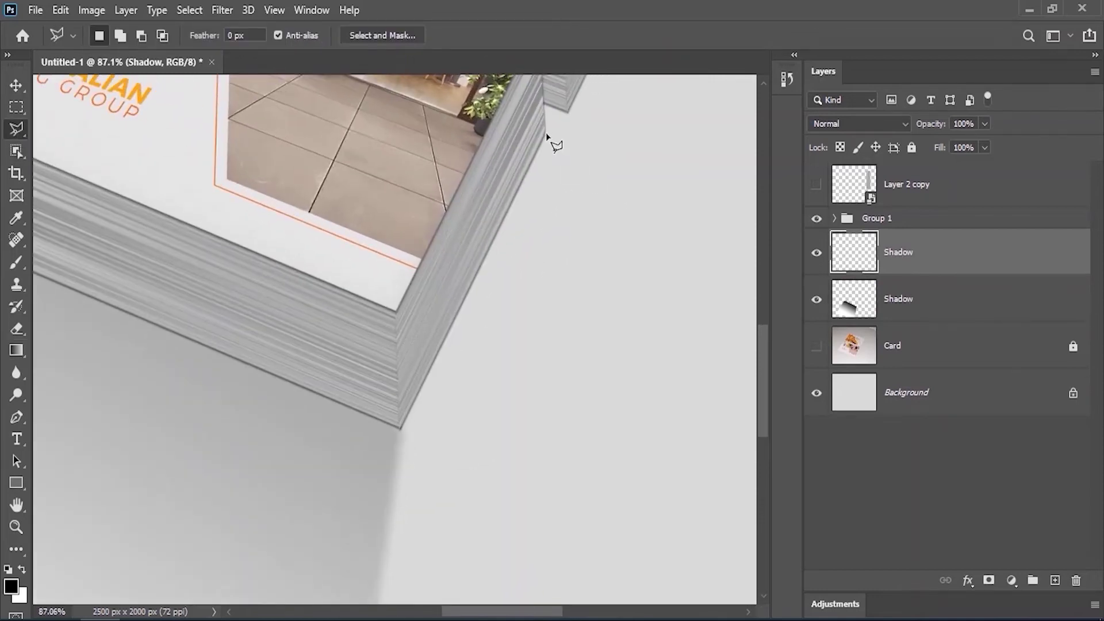
scroll(584, 313, "down", 4)
left_click_drag(616, 330, 548, 266)
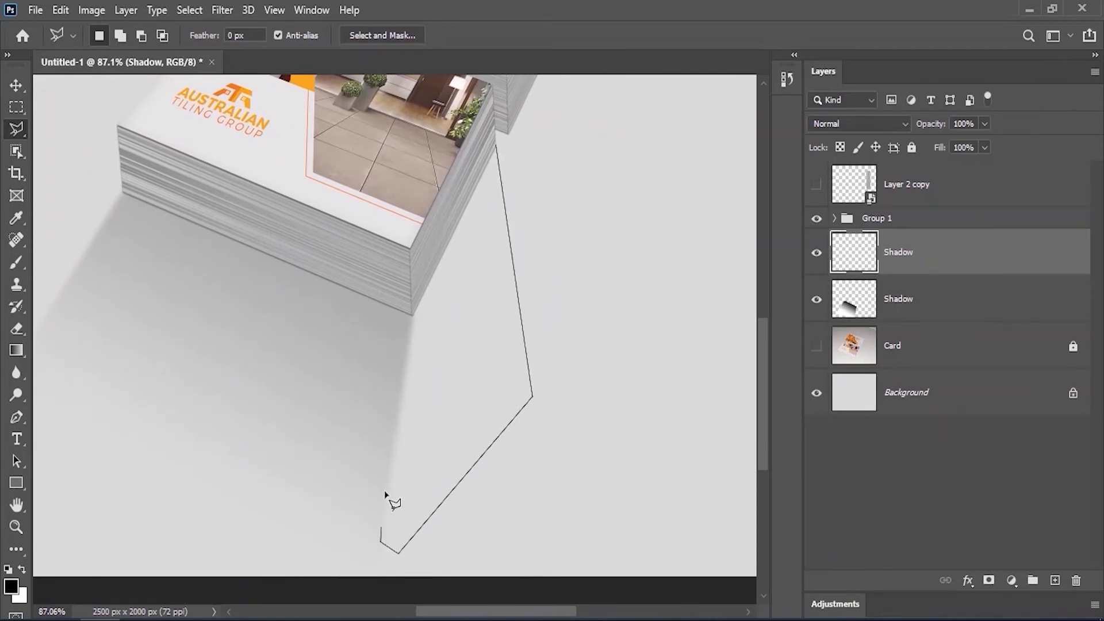
left_click(412, 314)
left_click(468, 164)
left_click(495, 148)
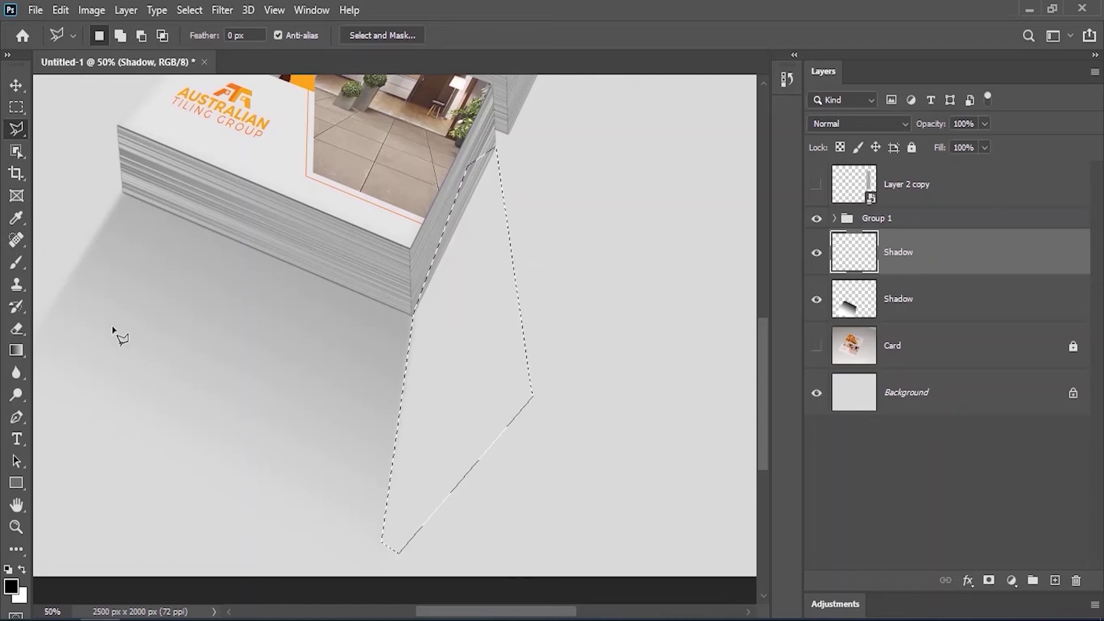
- Fill the selection with a diagonal linear black-to-white gradient, redrawing it until the dark end follows the front stack's short edge
key("g")
left_click_drag(433, 212, 455, 339)
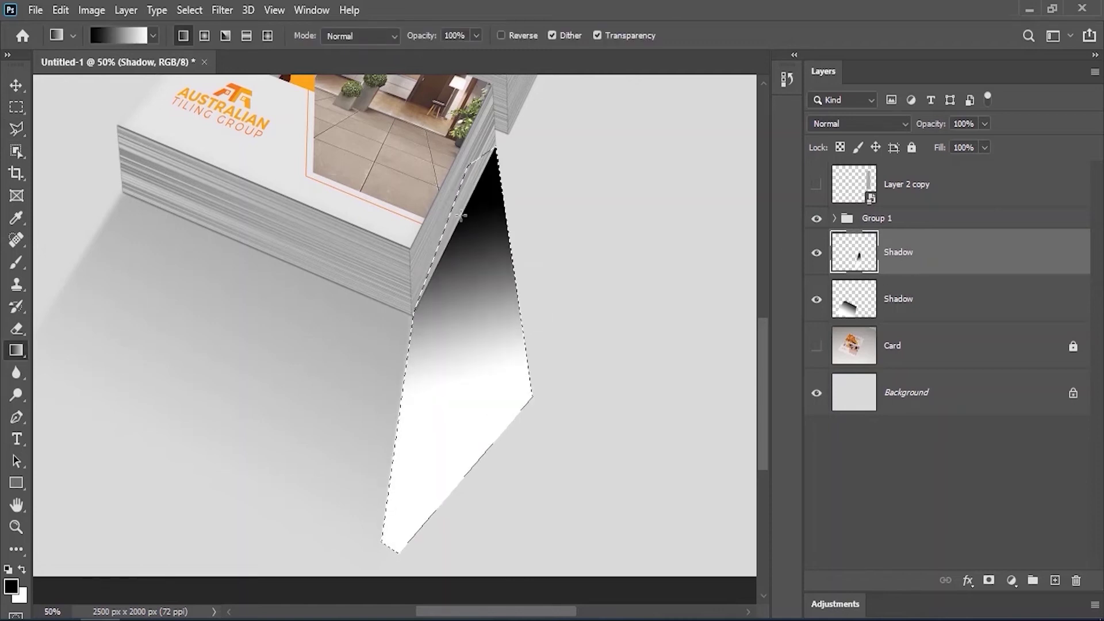
key("ctrl+z")
left_click_drag(434, 426, 433, 437)
key("ctrl+z")
left_click_drag(419, 220, 495, 294)
key("ctrl+z")
left_click_drag(394, 249, 473, 288)
key("ctrl+z")
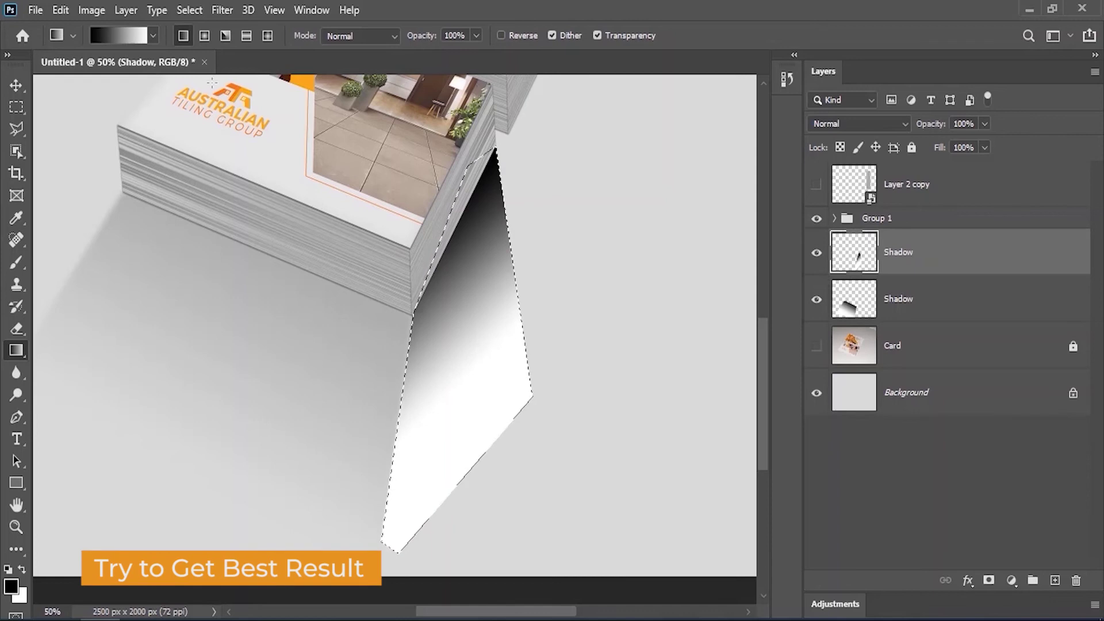
- Deselect the area and set the short-side Shadow layer's blend mode to Multiply
left_click(190, 10)
left_click(198, 45)
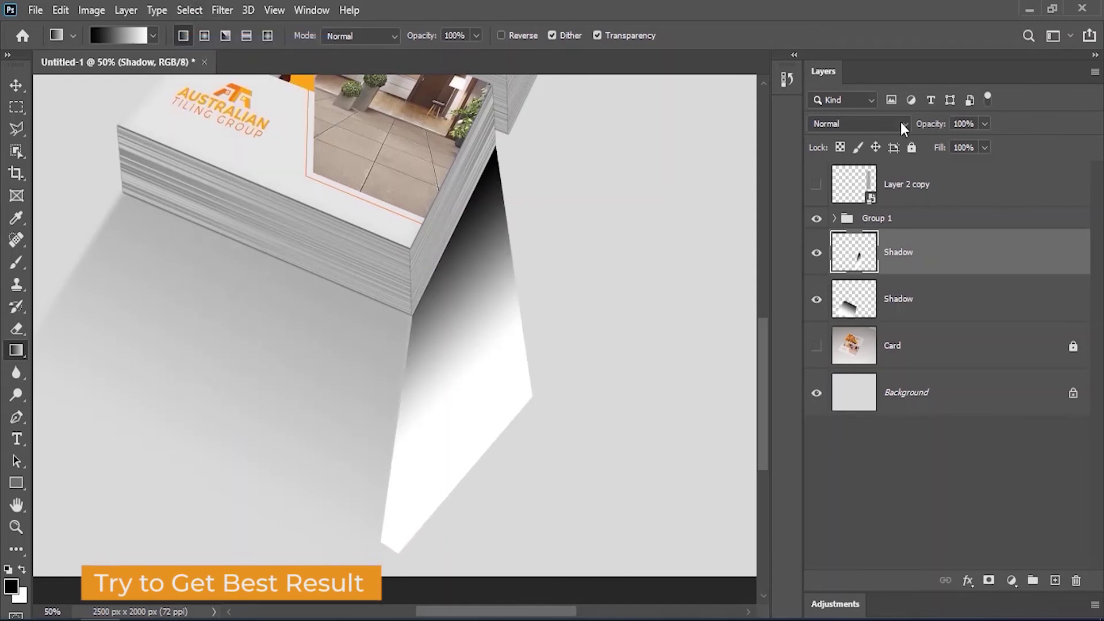
left_click(901, 122)
left_click(832, 190)
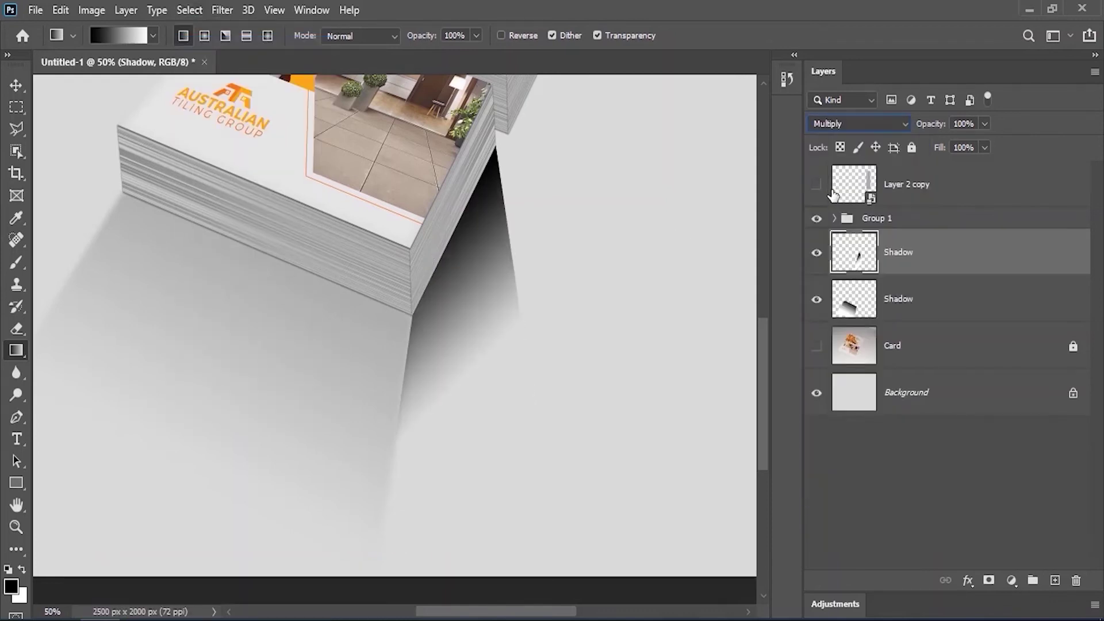
- Reapply the last Gaussian Blur to the short-side Shadow layer and lower its opacity to 21%
left_click(230, 14)
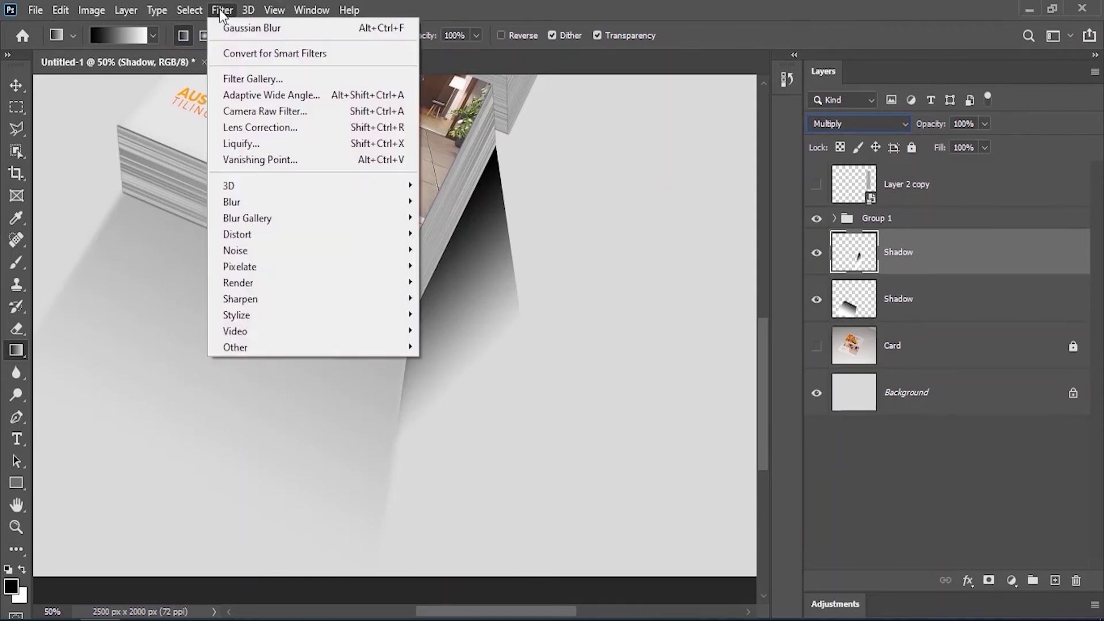
left_click(244, 29)
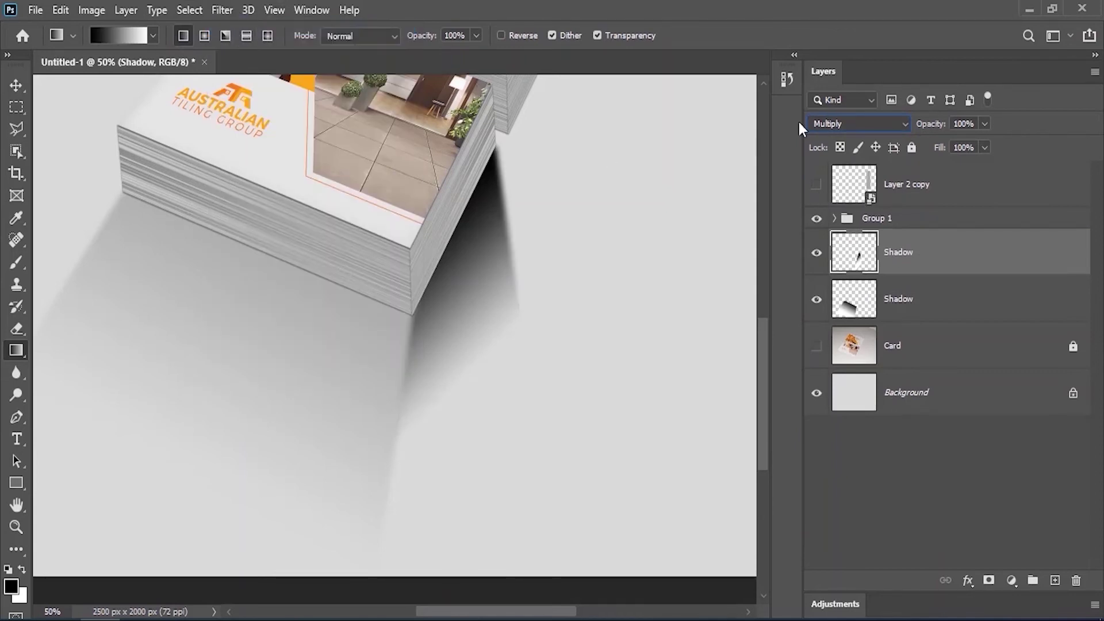
left_click_drag(904, 127, 870, 127)
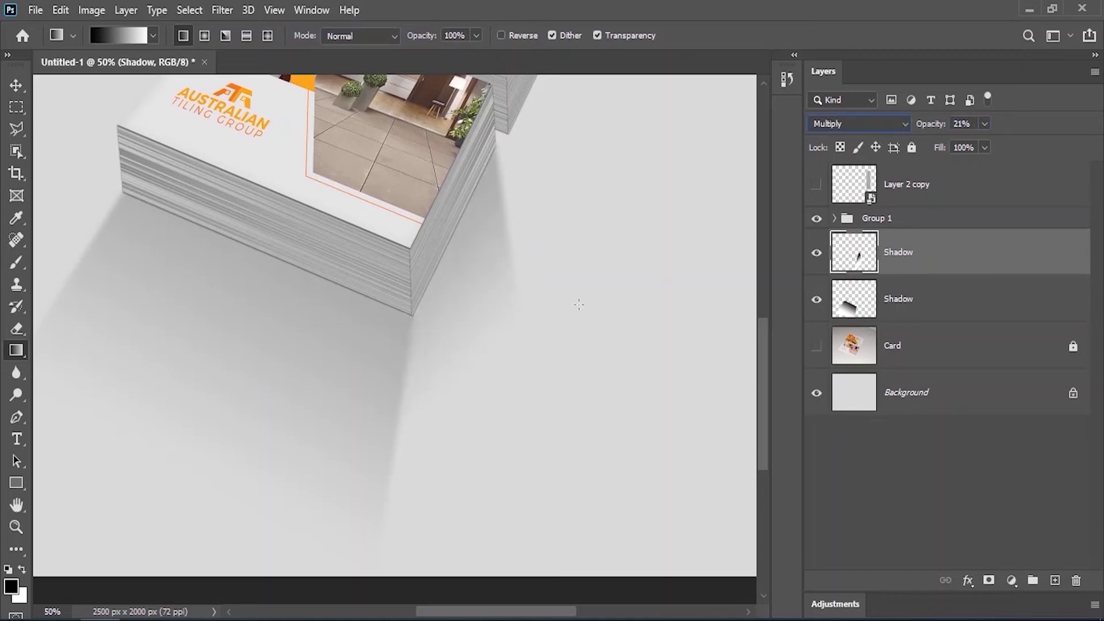
- Add a layer mask to the lower Shadow layer holding the front stack's long-side shadow
left_click(8, 88)
left_click(848, 315)
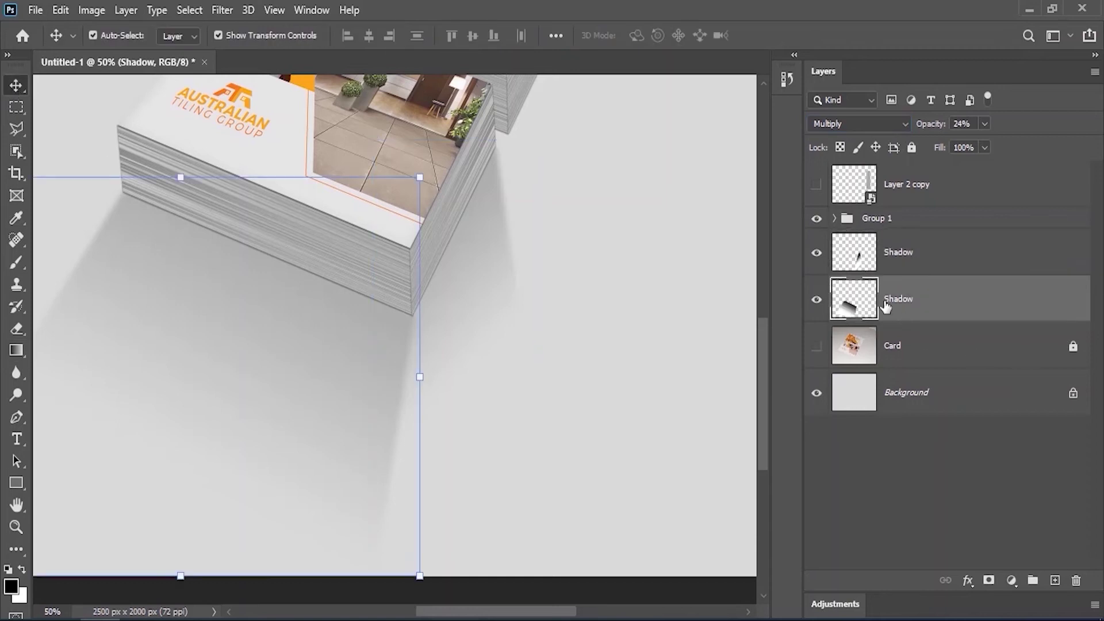
left_click(989, 582)
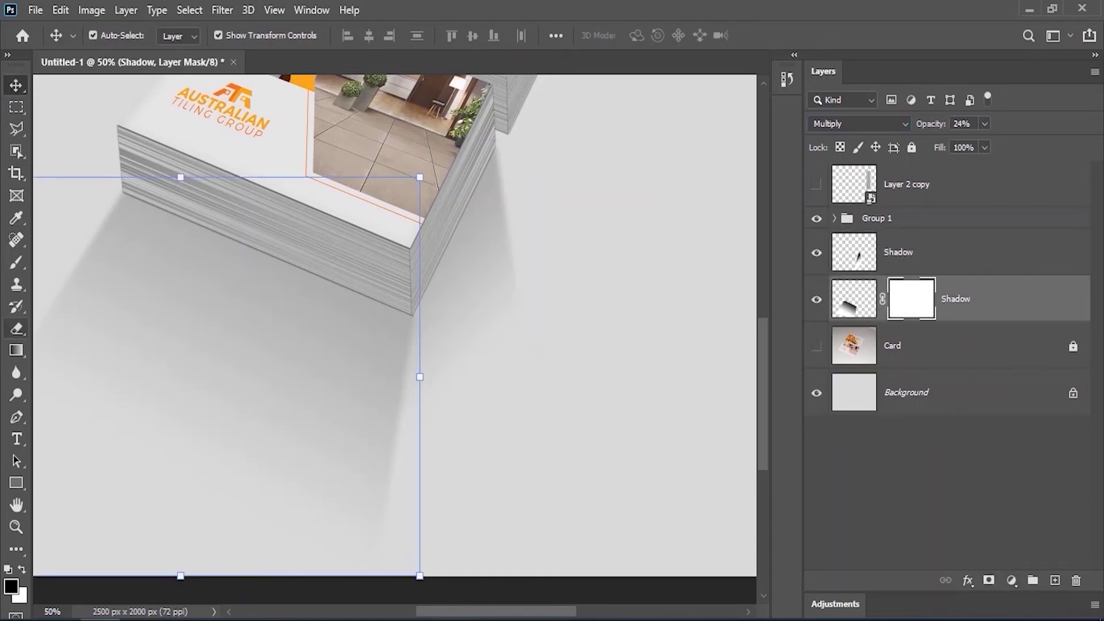
- Paint the mask with a black 175 px brush at 0% hardness and 29% opacity to soften the edge where both shadows meet
left_click(16, 262)
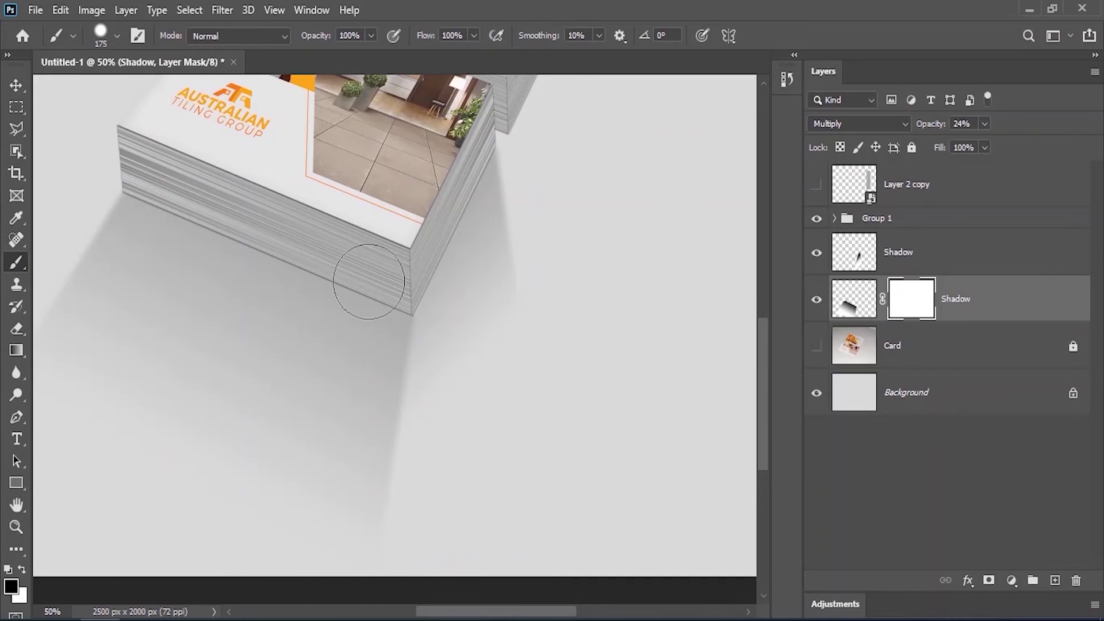
left_click(117, 36)
left_click_drag(142, 130, 90, 130)
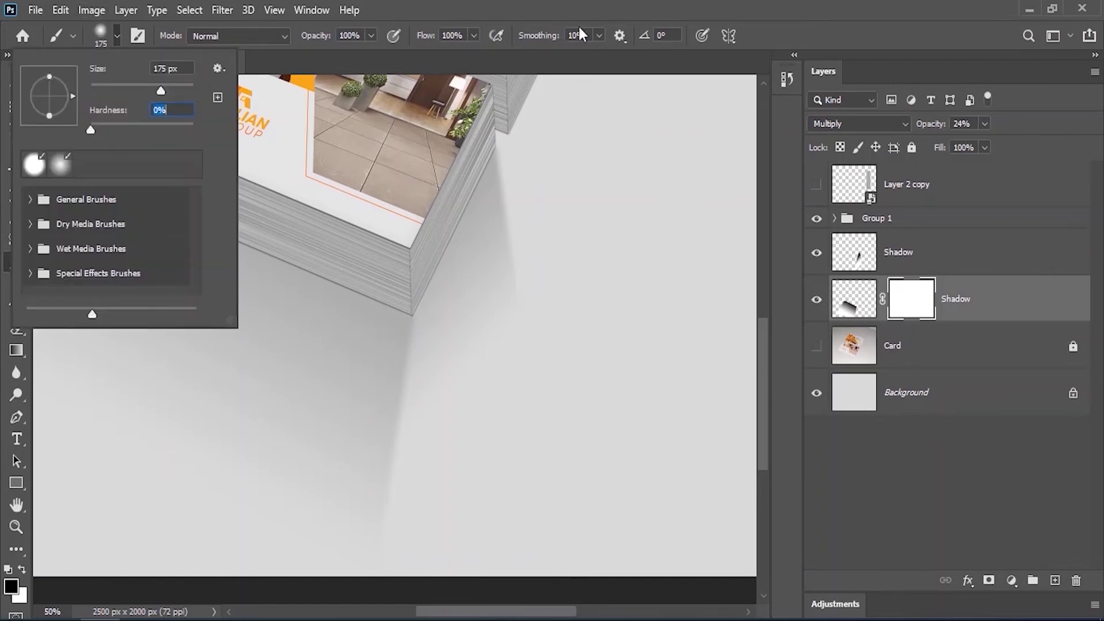
key("Return")
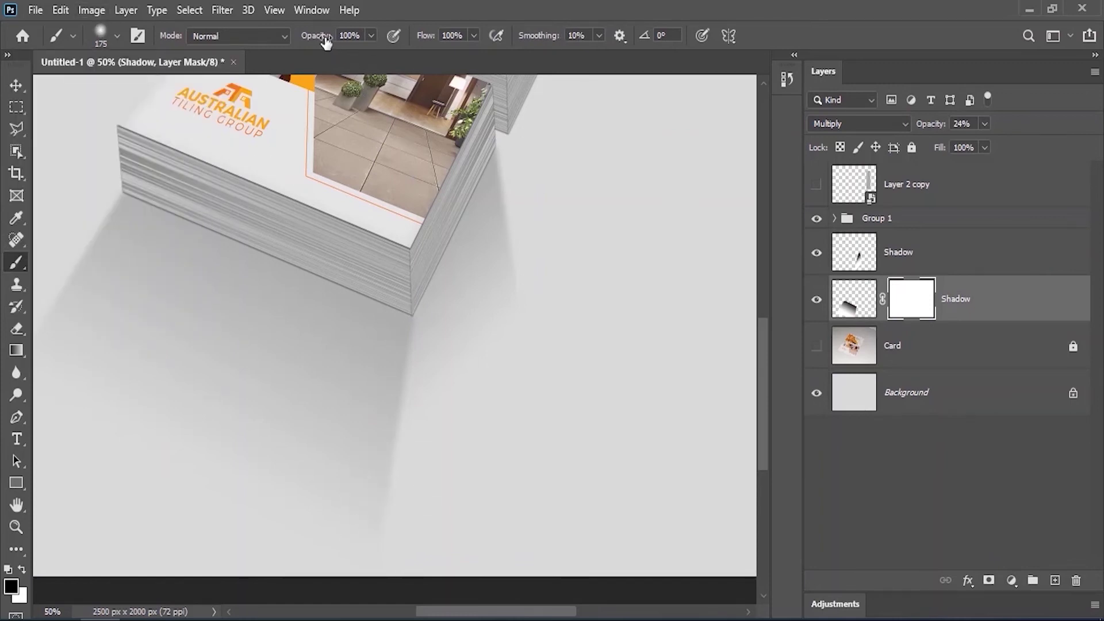
mouse_move(409, 409)
left_mouse_down()
mouse_move(378, 500)
mouse_move(381, 537)
left_mouse_up()
left_click_drag(394, 377, 454, 278)
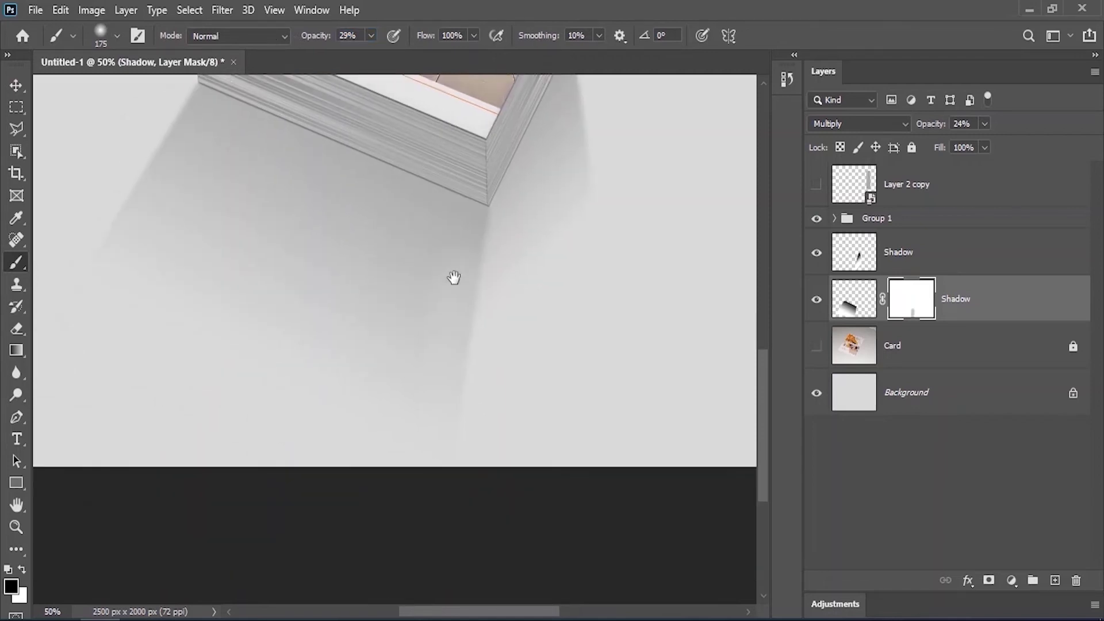
scroll(506, 403, "up", 3)
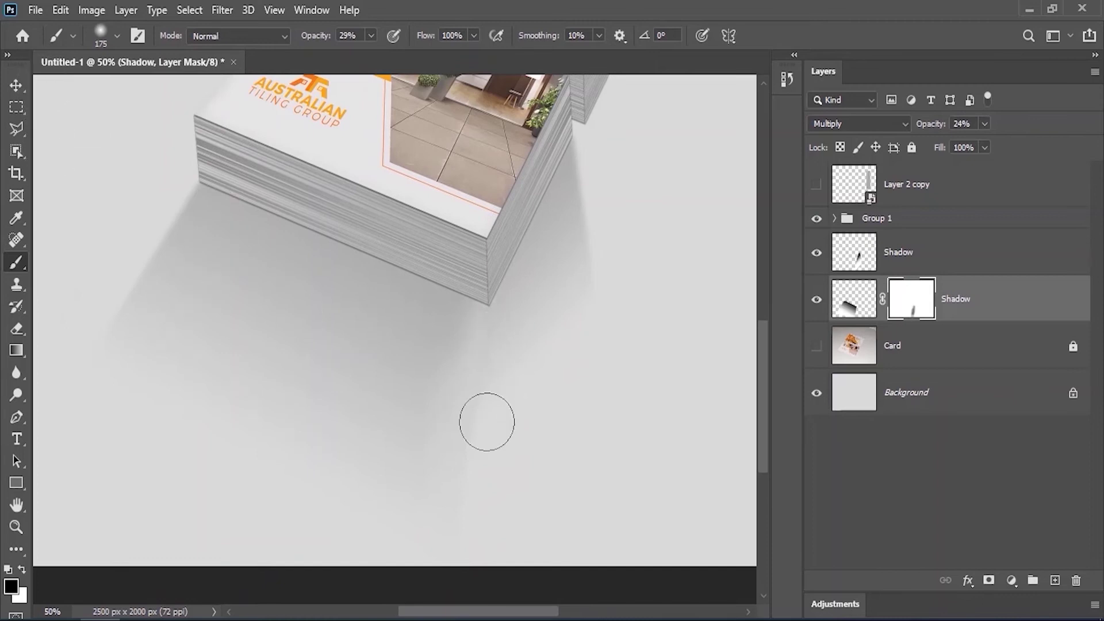
- Create a new layer directly above the Card layer and name it Shadow
left_click(16, 86)
left_click_drag(609, 285, 493, 382)
left_click_drag(520, 254, 591, 242)
left_click_drag(583, 224, 528, 316)
left_click(853, 343)
left_click(1054, 580)
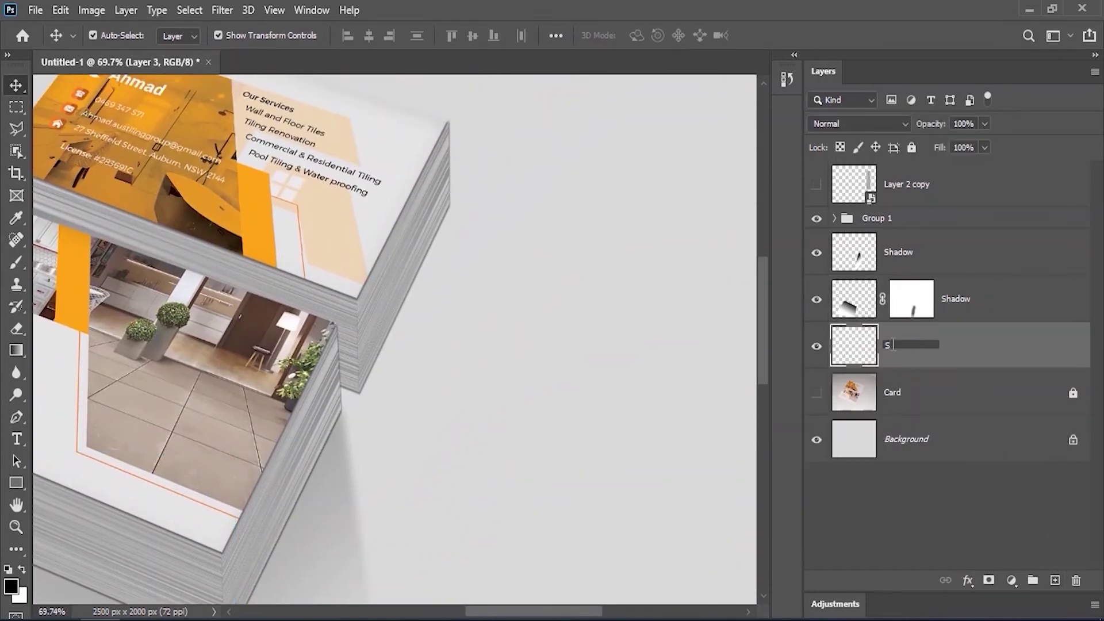
key("Return")
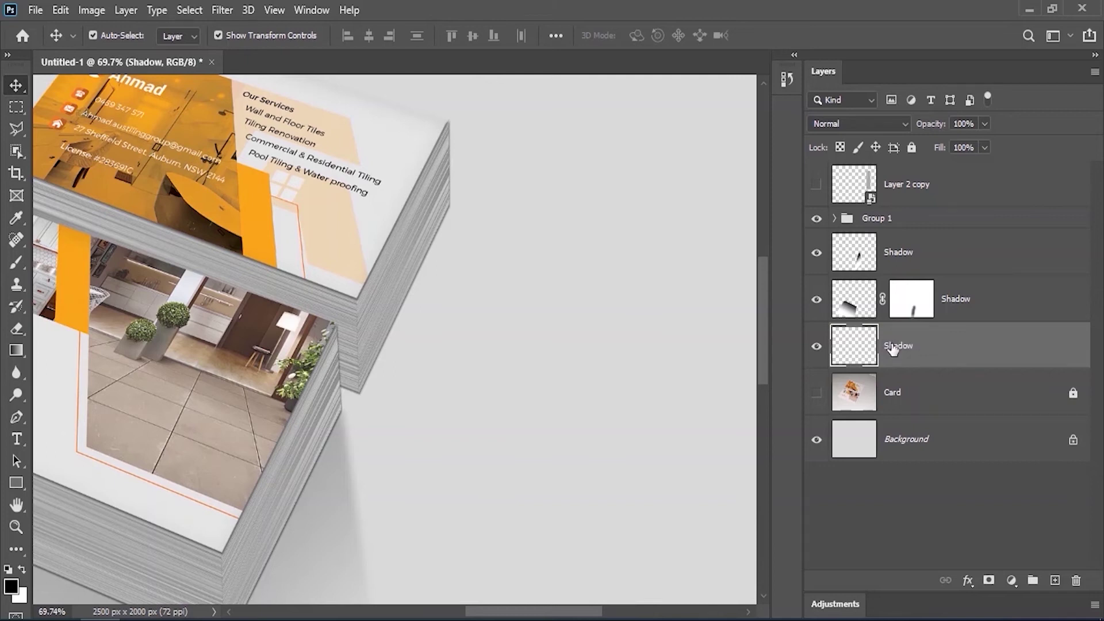
- Draw a four-sided Polygonal Lasso selection from the back stack's short bottom edge downward beside the front stack's shadow
left_click(19, 128)
left_click_drag(350, 358, 296, 218)
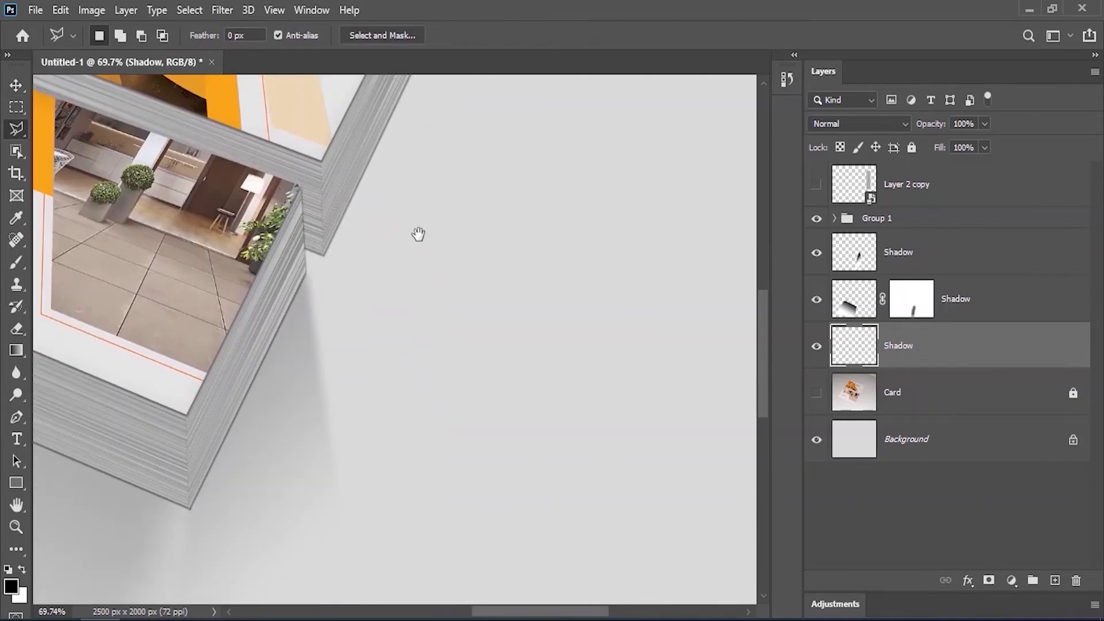
left_click_drag(419, 234, 418, 265)
scroll(417, 264, "down", 1)
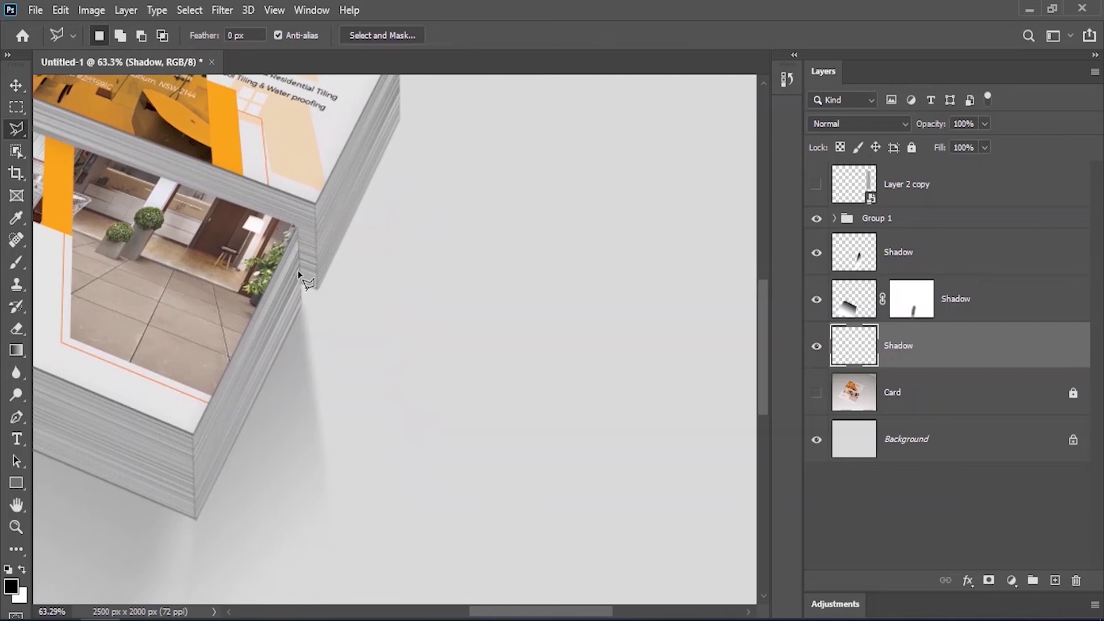
left_click(326, 543)
left_click(457, 451)
left_click(323, 207)
- Fill the selection with a diagonal linear black-to-white gradient, dark end against the back stack's short edge
left_click(17, 350)
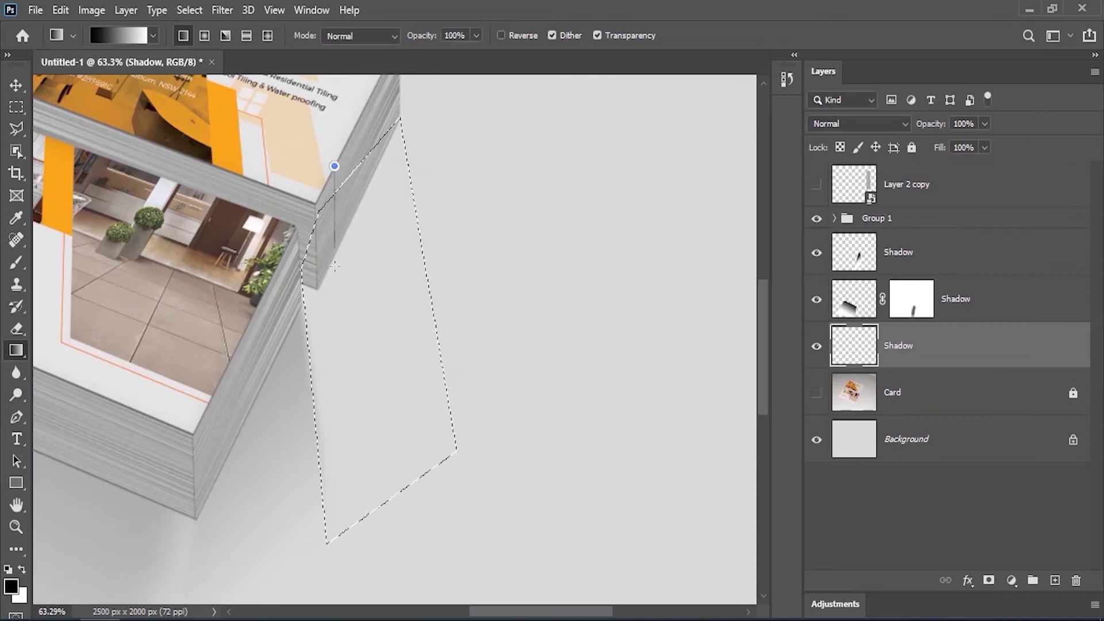
left_click_drag(340, 325, 361, 329)
left_click_drag(304, 186, 384, 292)
left_click_drag(306, 254, 427, 399)
- Deselect the area and reapply the last Gaussian Blur to the back stack's shadow
left_click(186, 10)
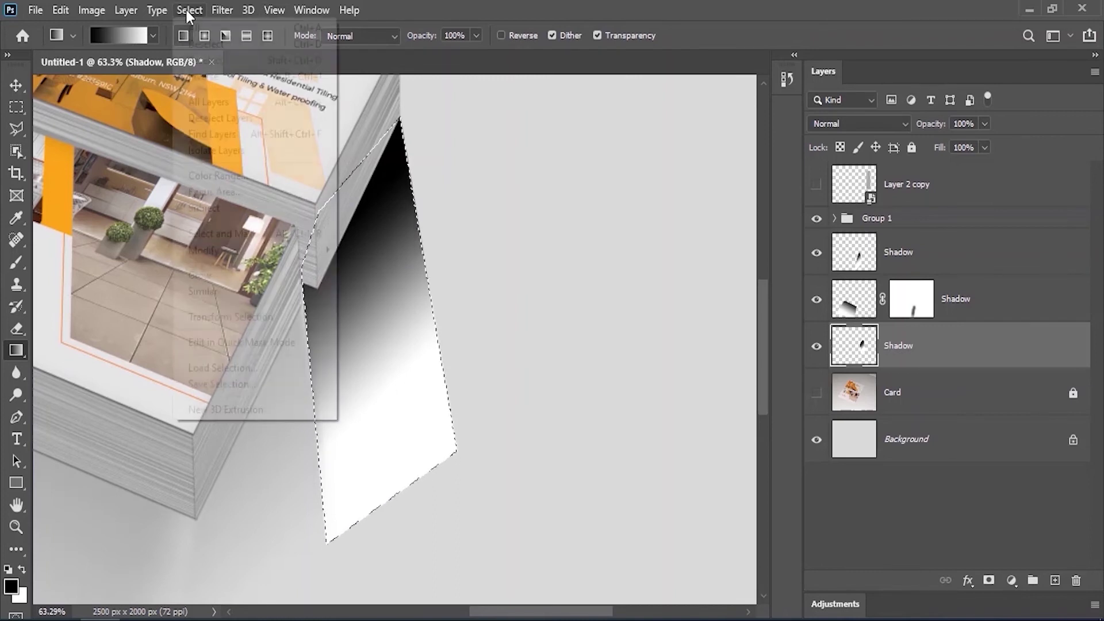
left_click(213, 45)
left_click(230, 9)
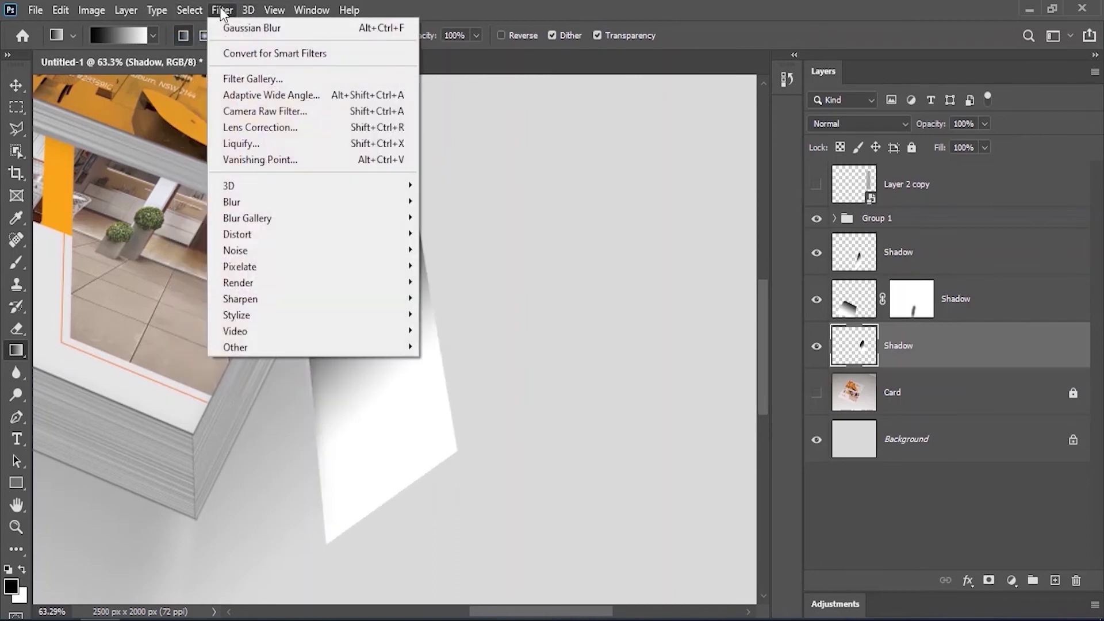
left_click(229, 24)
- Set the back stack's Shadow layer to Multiply and lower its opacity to 26%
left_click(862, 123)
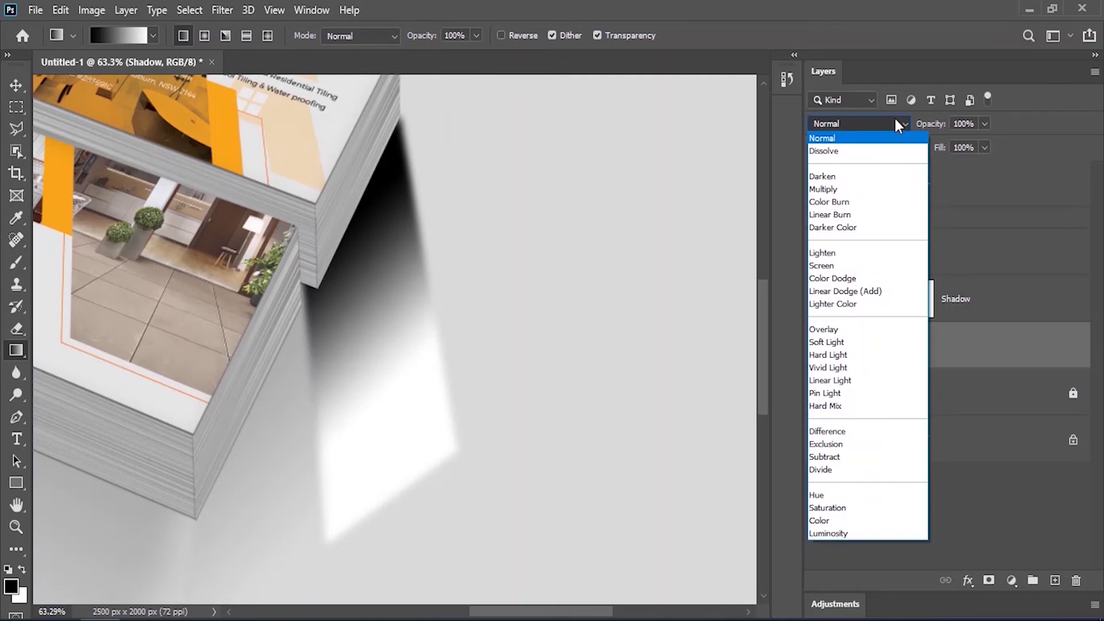
left_click(846, 184)
left_click_drag(945, 125, 891, 132)
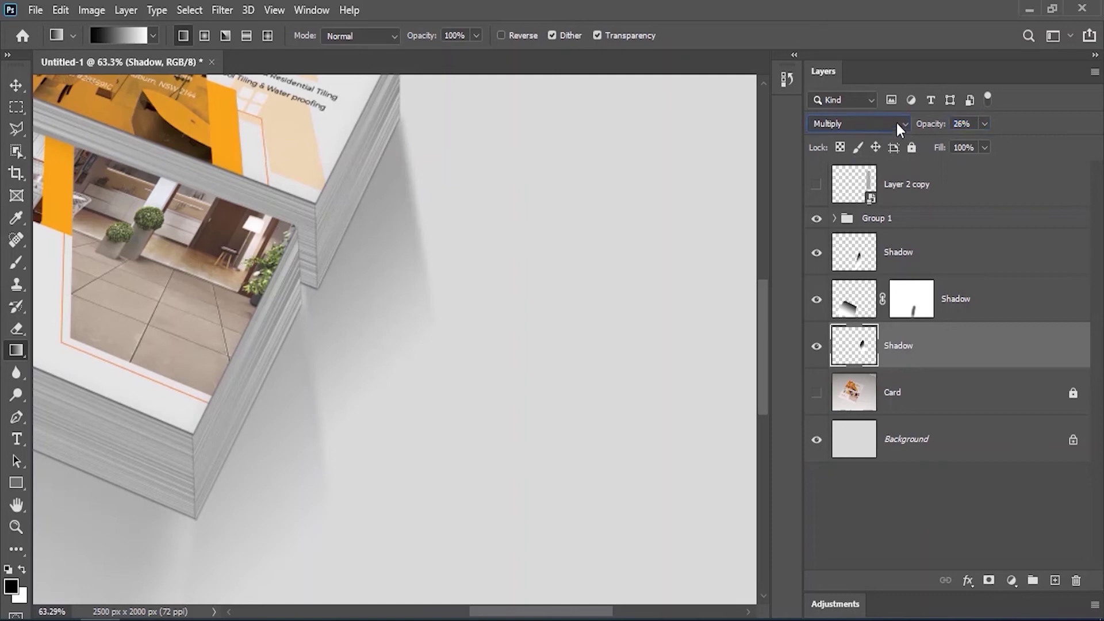
- Widen the back stack's shadow toward the front stack to about 110% and distort its upper outer corner slightly up and outward
left_click(13, 87)
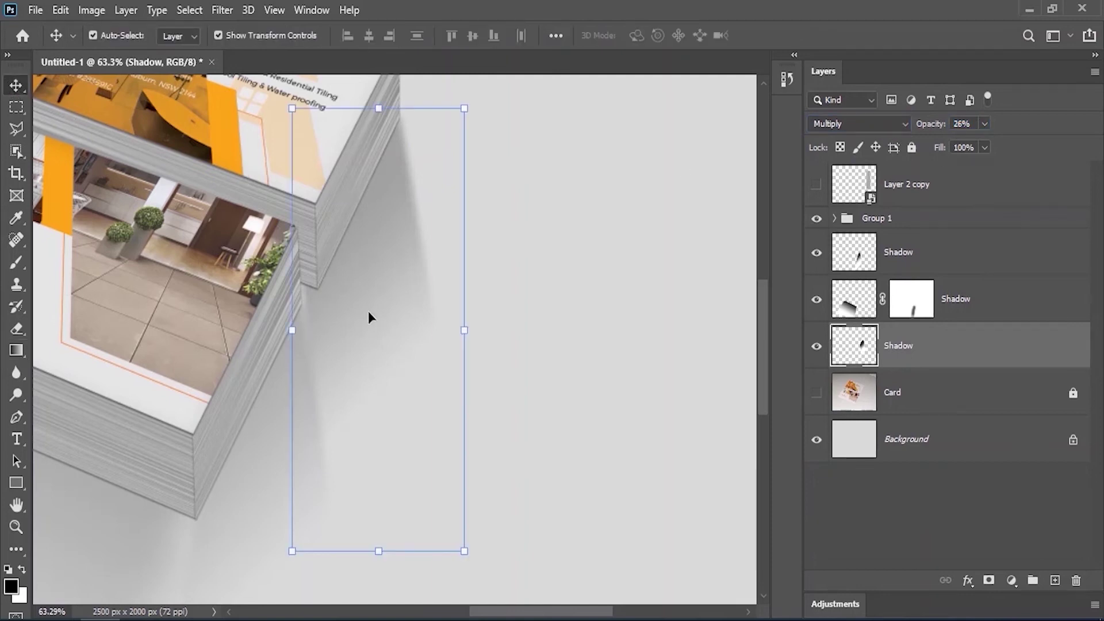
left_click_drag(294, 330, 274, 330)
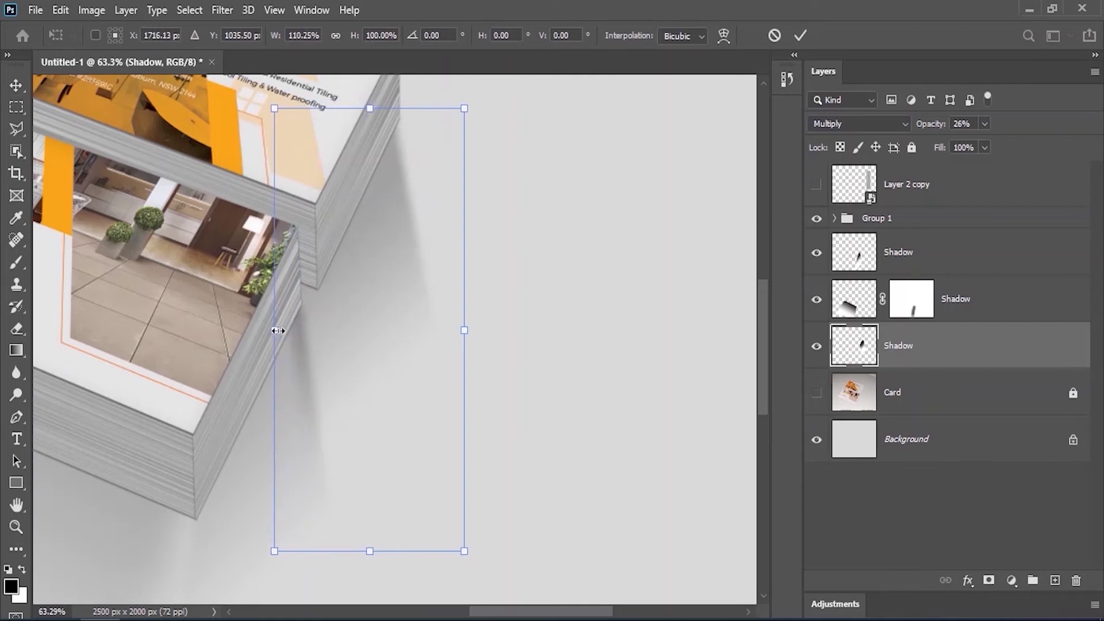
right_click(414, 202)
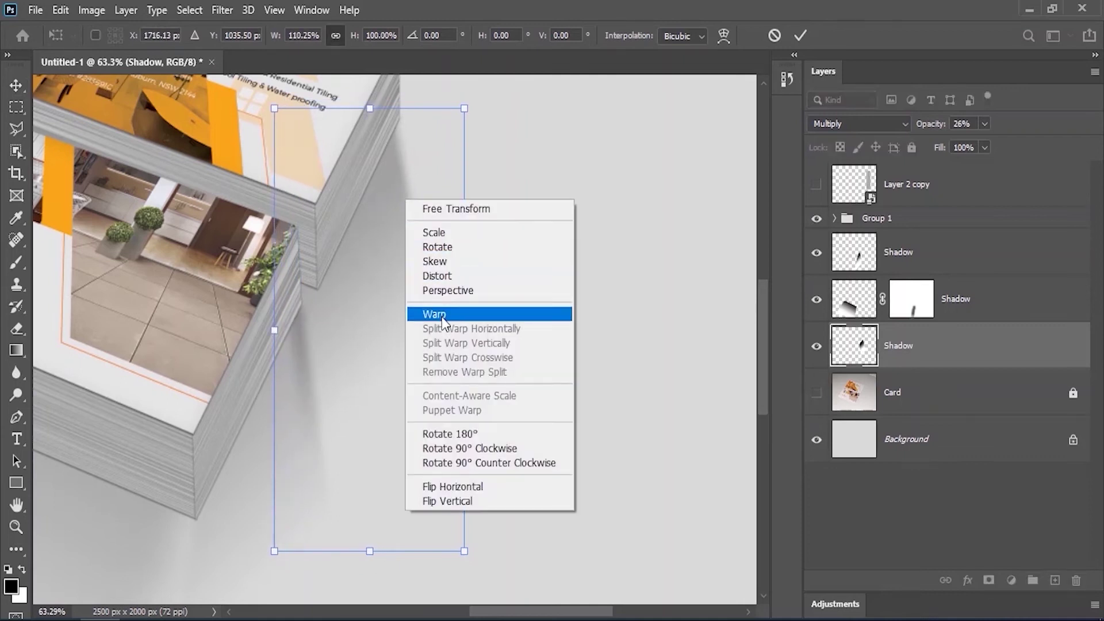
left_click(447, 277)
left_click_drag(465, 110, 475, 91)
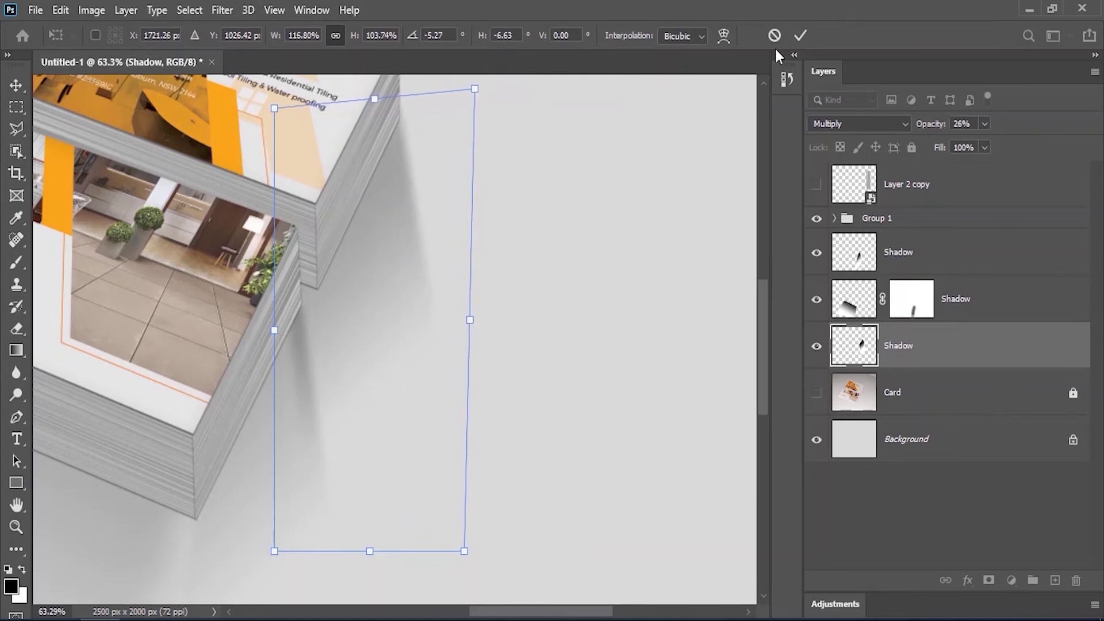
left_click(800, 35)
- Add a layer mask to the front stack's short-side Shadow layer and soften its outer edge with a black brush at 29% opacity
scroll(311, 293, "down", 2)
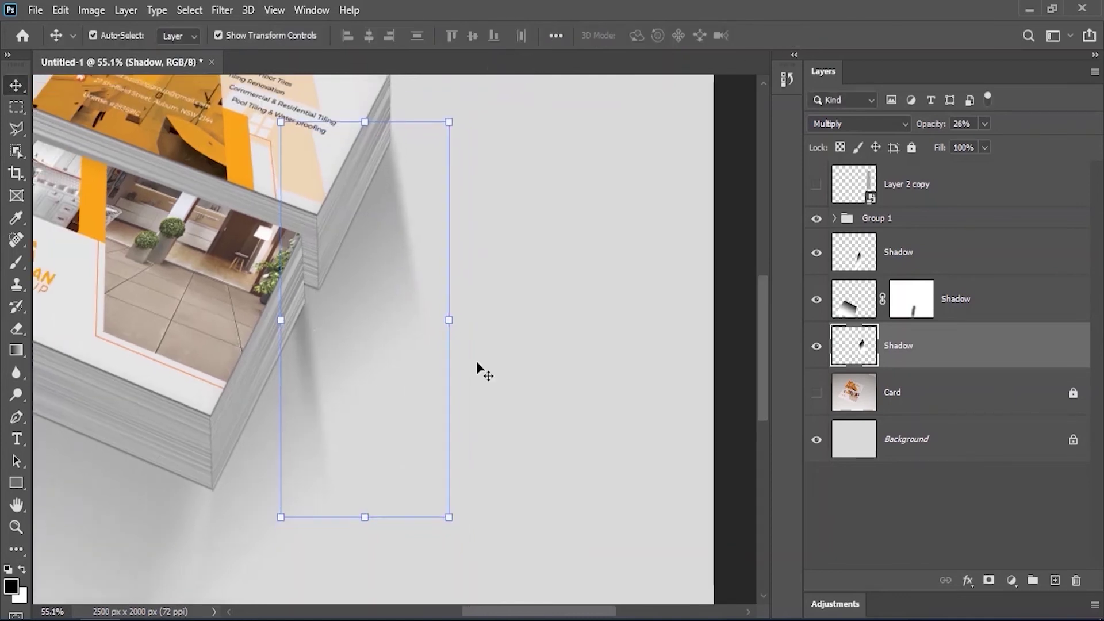
left_click(815, 347)
left_click(815, 346)
left_click(861, 264)
left_click(816, 253)
left_click(816, 252)
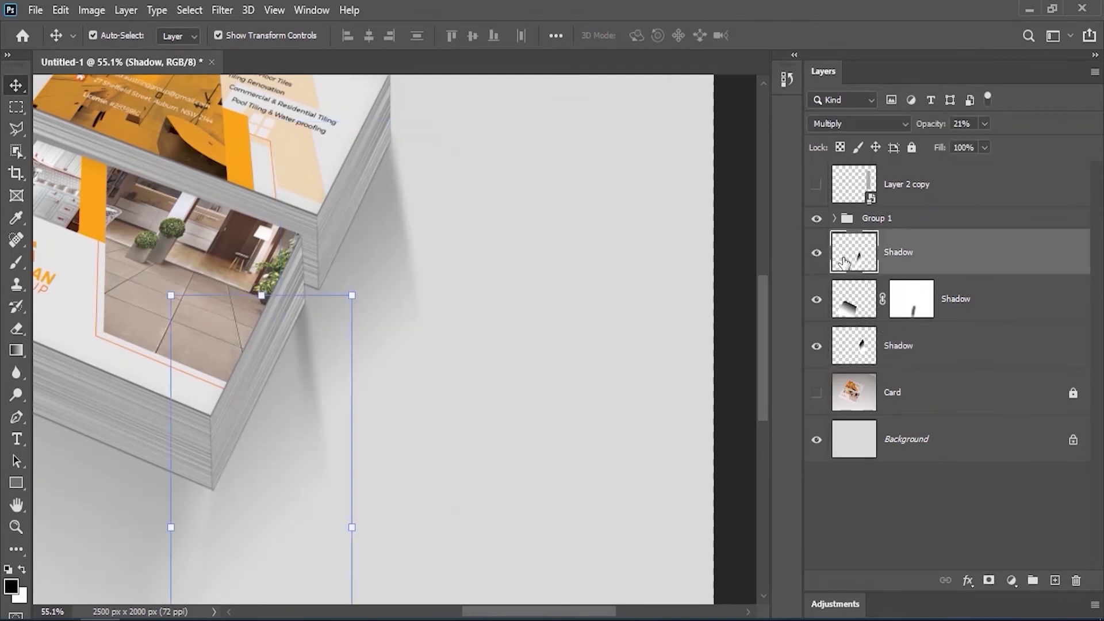
left_click(989, 581)
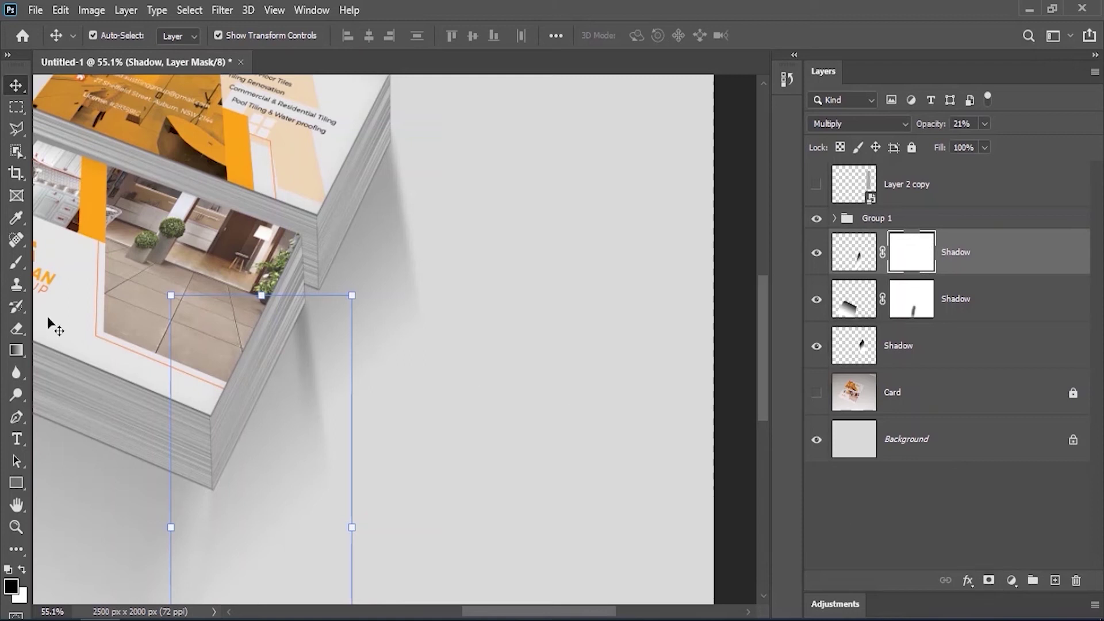
left_click(16, 262)
mouse_move(314, 406)
left_mouse_down()
mouse_move(326, 469)
mouse_move(291, 306)
mouse_move(335, 508)
mouse_move(304, 321)
mouse_move(379, 437)
left_mouse_up()
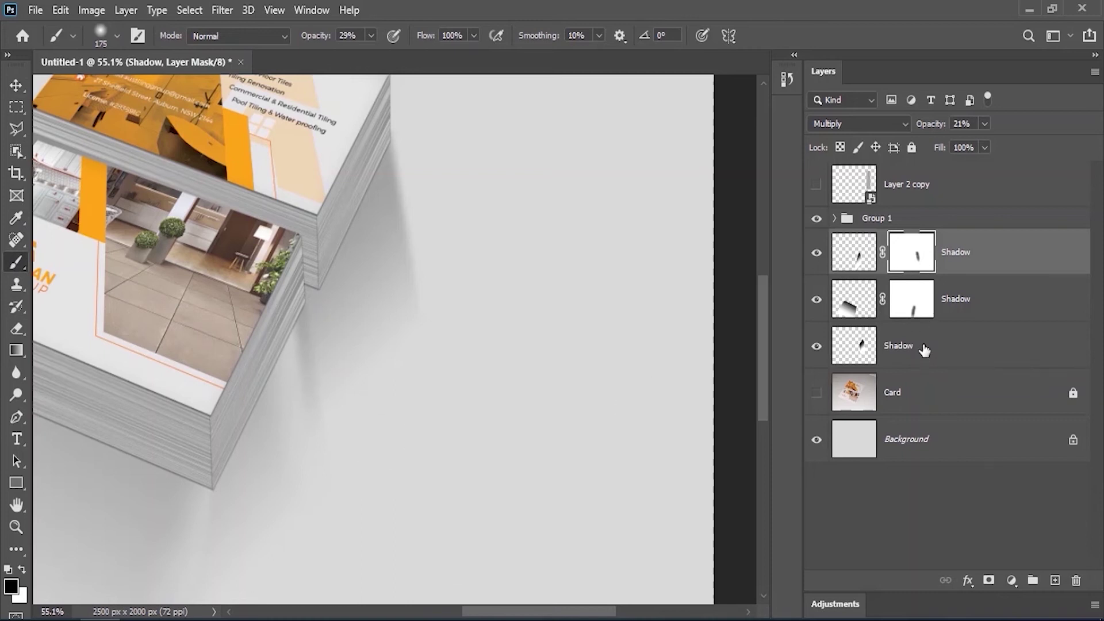
- Add a layer mask to the back stack's Shadow layer and brush away the dark area beside the front stack
left_click(860, 346)
left_click(989, 581)
mouse_move(313, 294)
left_mouse_down()
mouse_move(335, 415)
mouse_move(305, 296)
mouse_move(330, 426)
mouse_move(291, 328)
left_mouse_up()
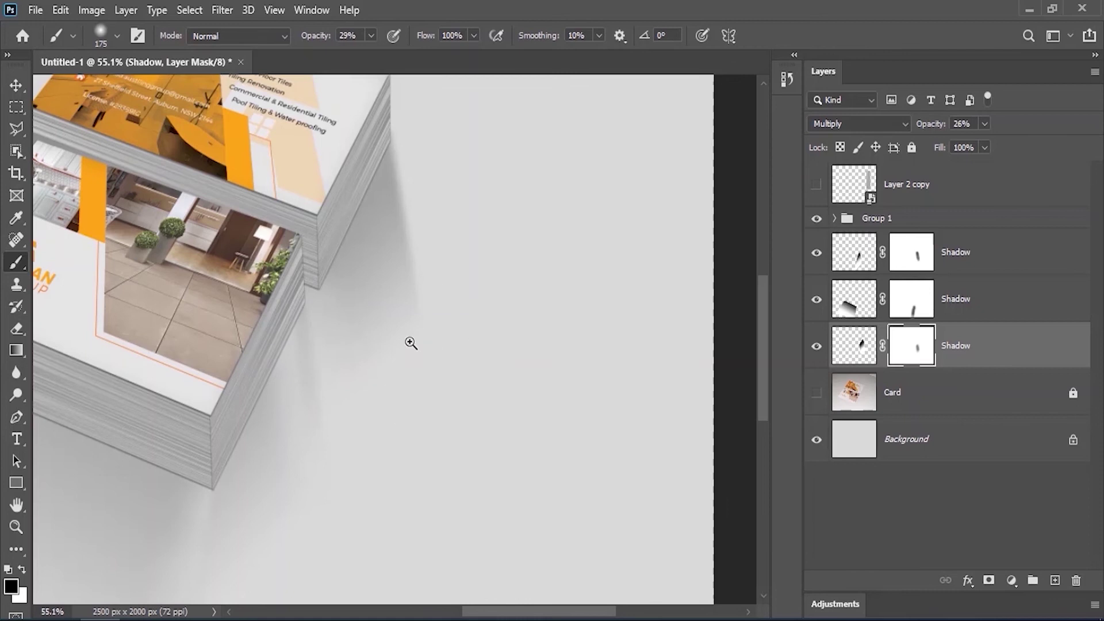
- Delete the hidden Layer 2 copy and Card reference layers
left_click_drag(409, 343, 343, 332)
left_click(11, 95)
left_click(73, 158)
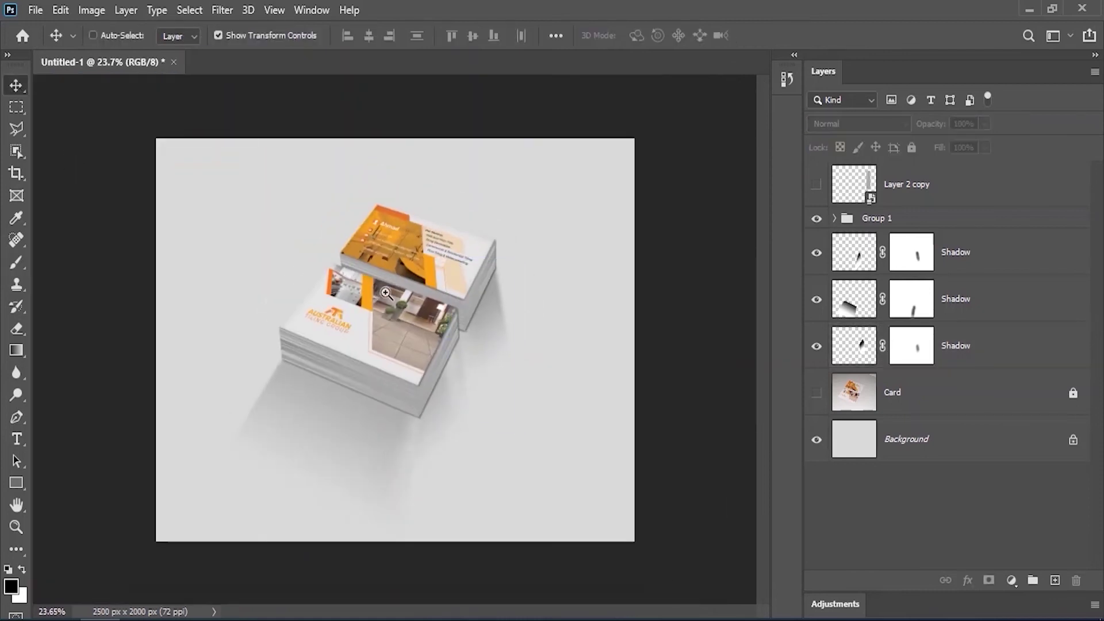
scroll(386, 276, "up", 3)
left_click_drag(843, 193, 1077, 581)
left_click_drag(926, 344, 1076, 580)
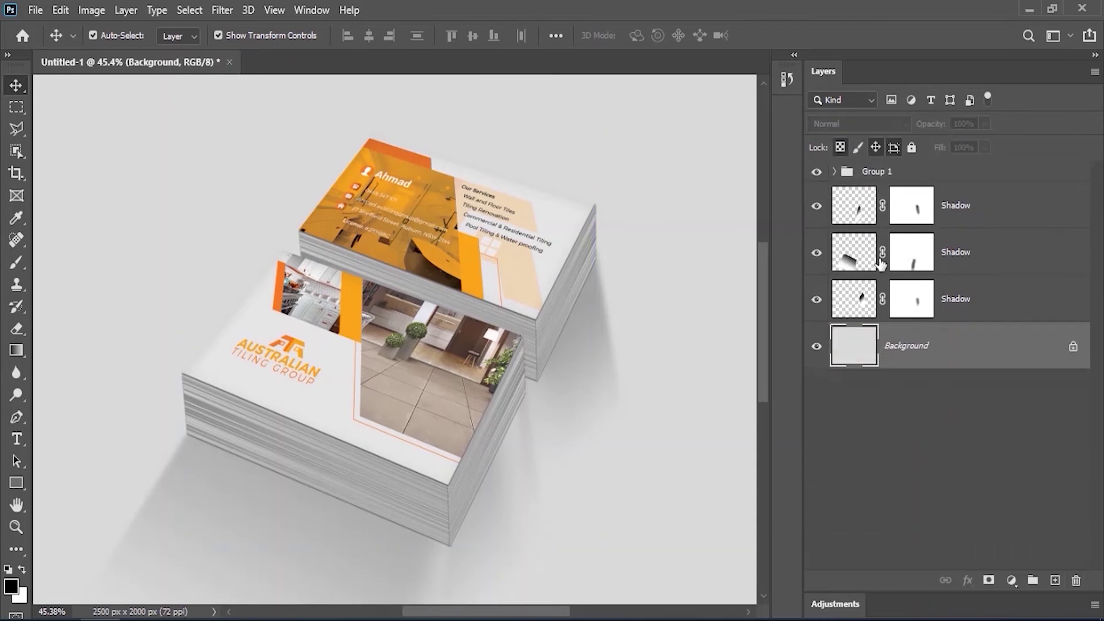
- Create a new layer above Group 1 and load the Front card's pixels as a selection
left_click(865, 176)
left_click(1055, 581)
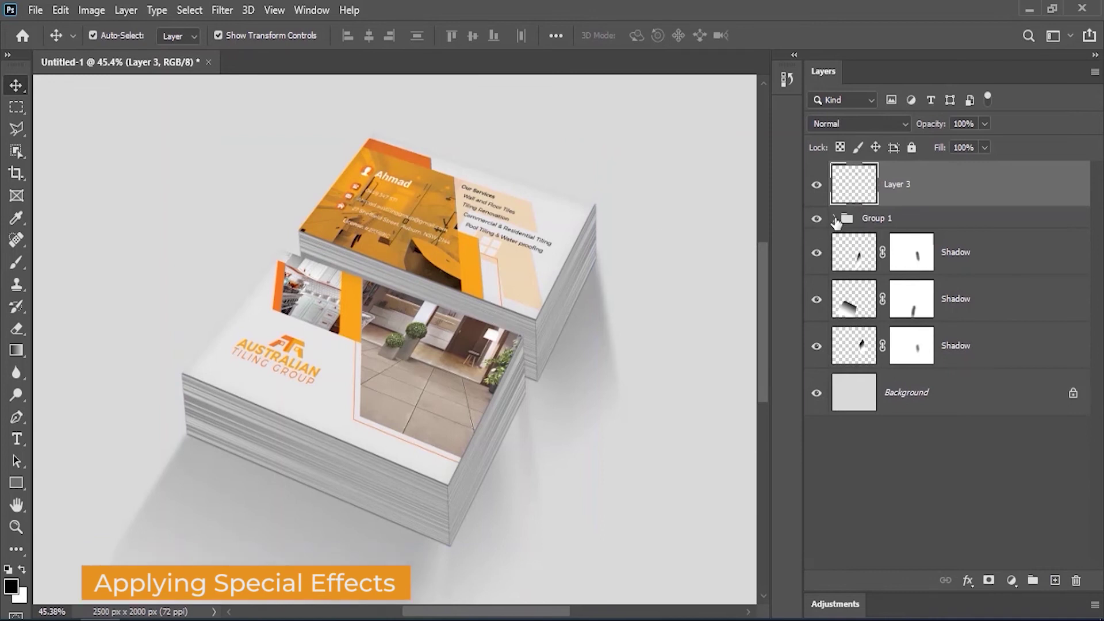
left_click(834, 218)
right_click(883, 258)
left_click(920, 295)
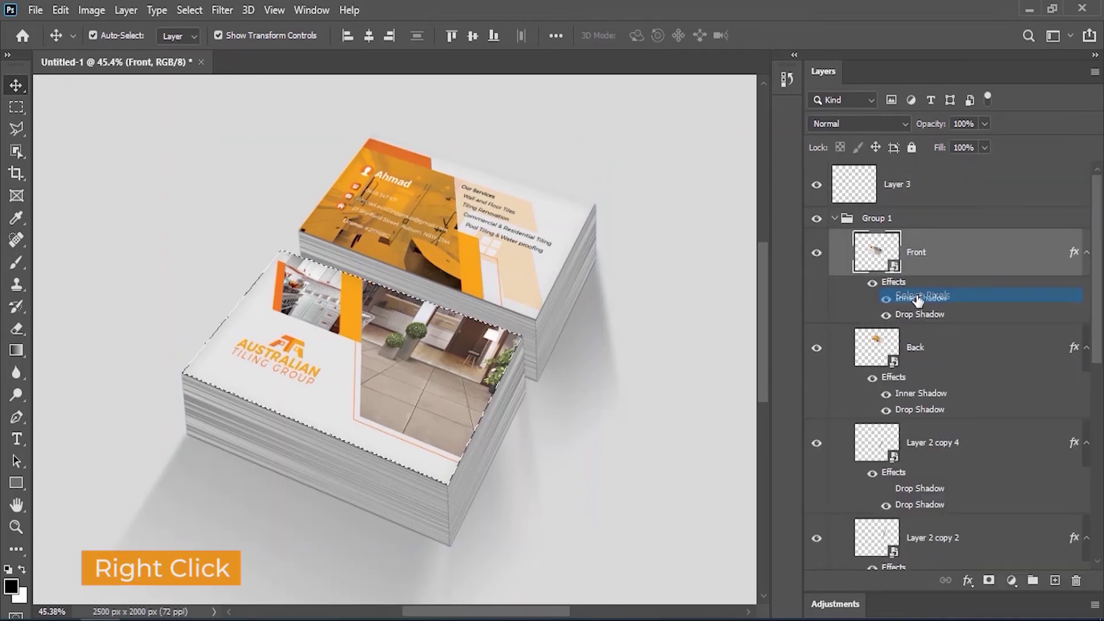
- Fill the selection on the new layer with a linear black-to-white gradient, dark at the card's left short edge, and deselect
left_click(16, 350)
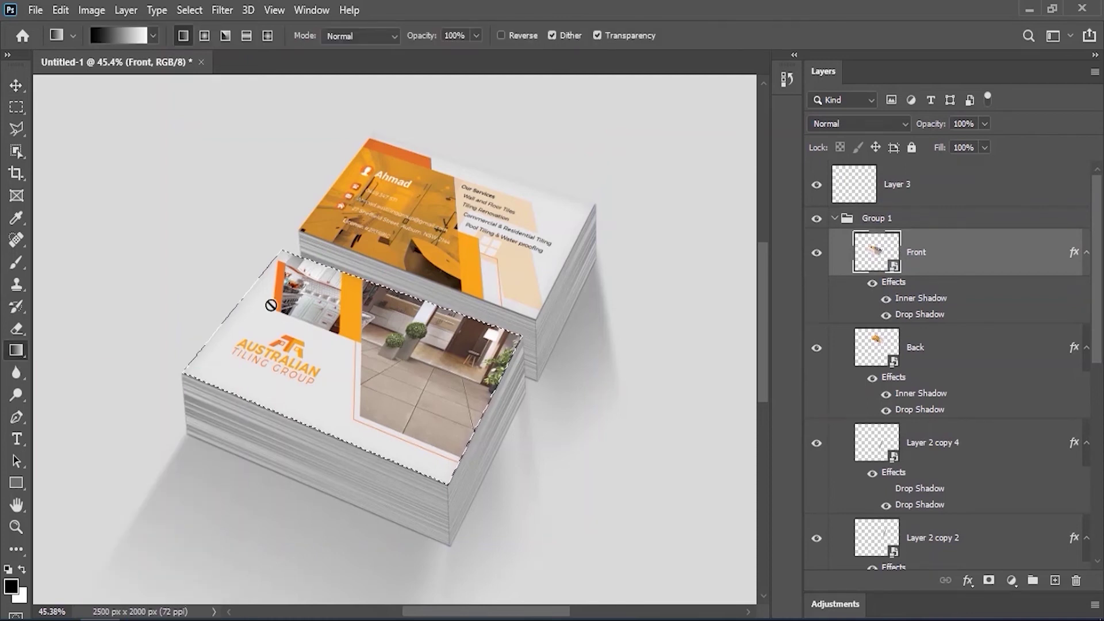
left_click(840, 193)
left_click_drag(247, 297, 308, 336)
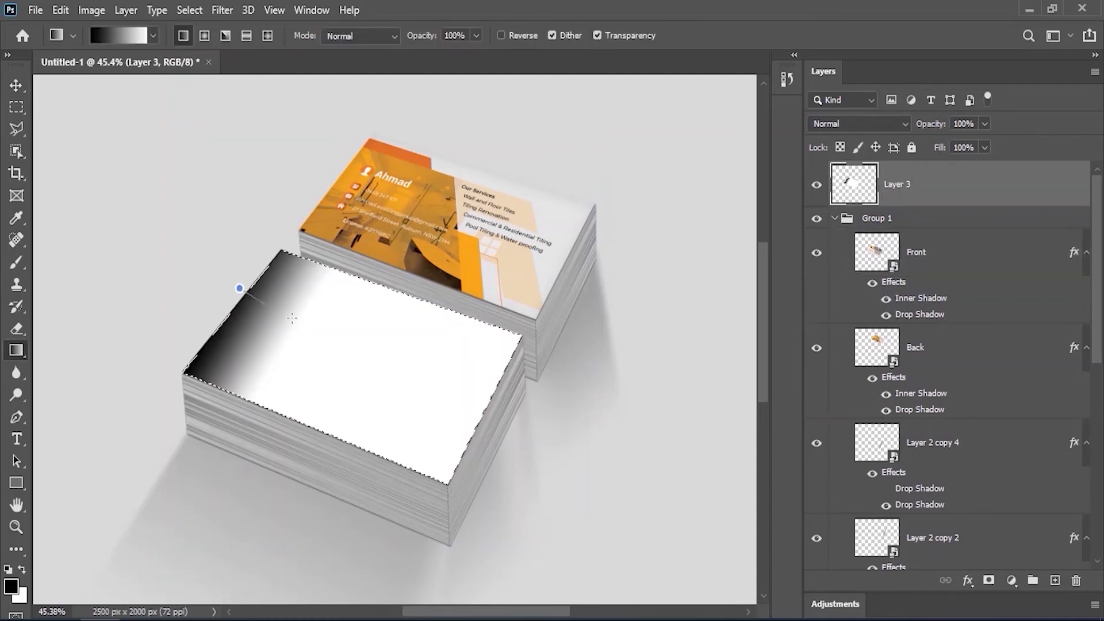
left_click_drag(239, 291, 384, 362)
left_click(189, 10)
left_click(195, 42)
- Set the front card's gradient layer to Multiply at 14% opacity and rename it Top Shadow
left_click(857, 123)
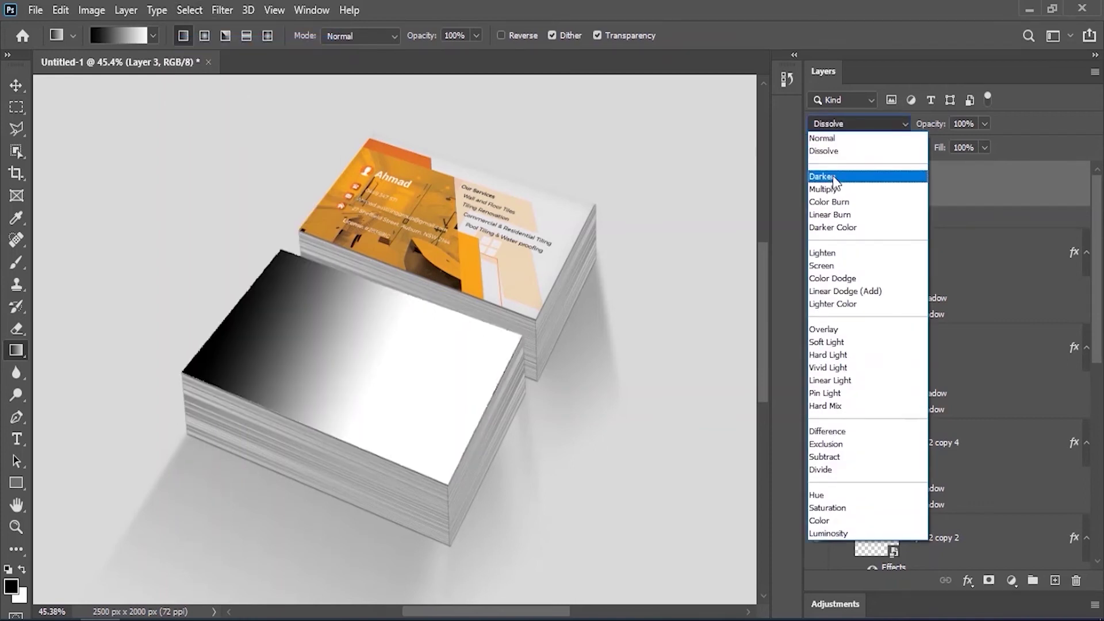
left_click(829, 187)
left_click_drag(902, 126, 869, 124)
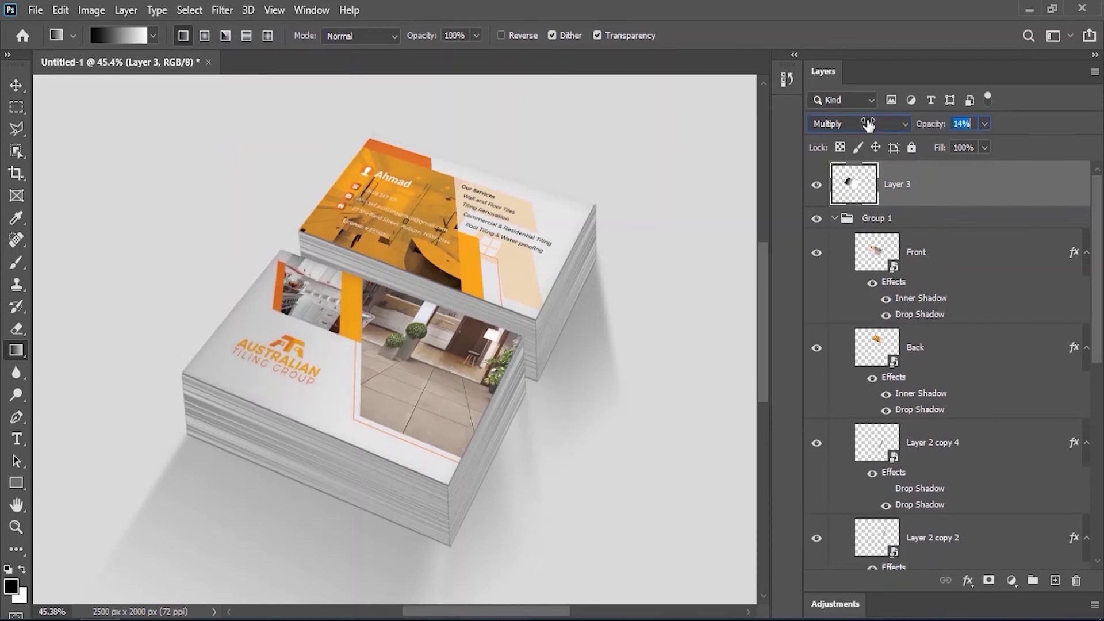
double_click(898, 184)
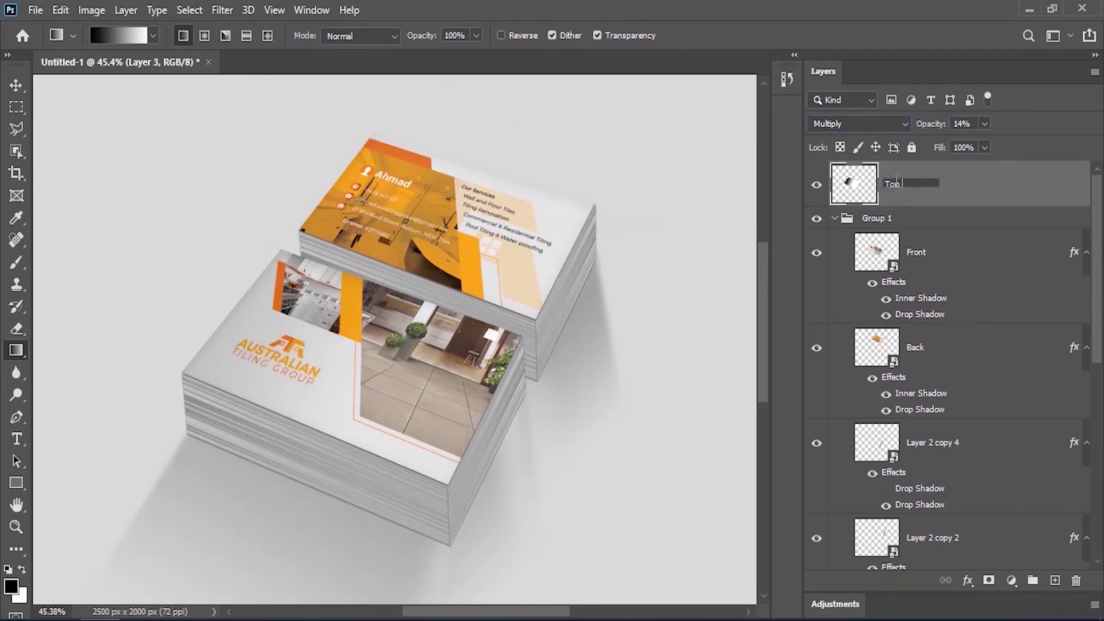
key("Return")
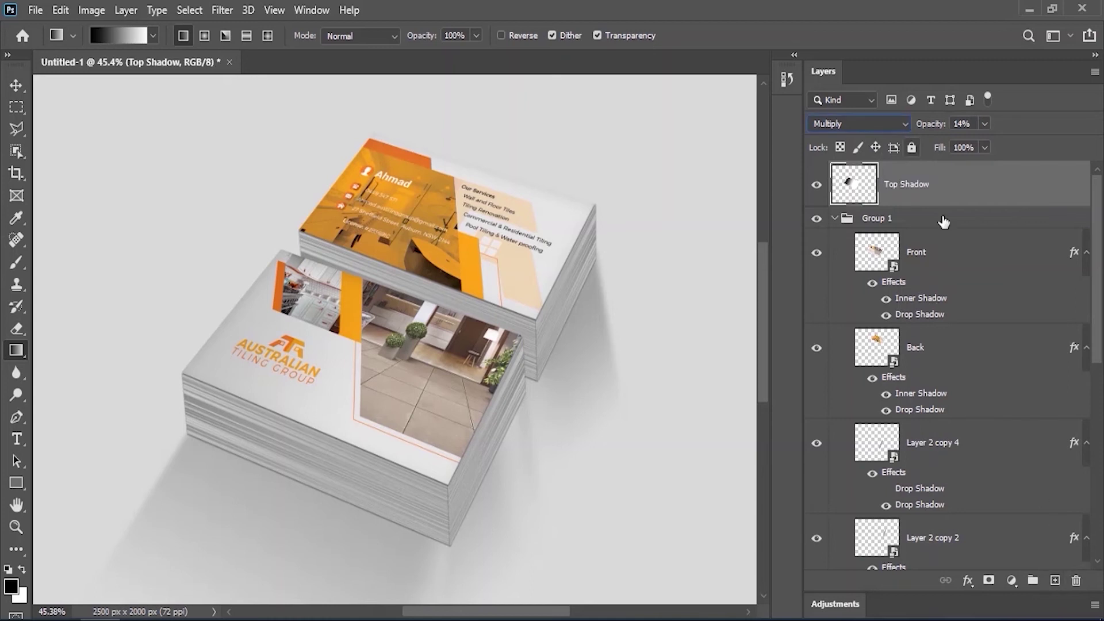
- Create a new layer above Top Shadow and load the Back card's pixels as a selection
left_click(1054, 582)
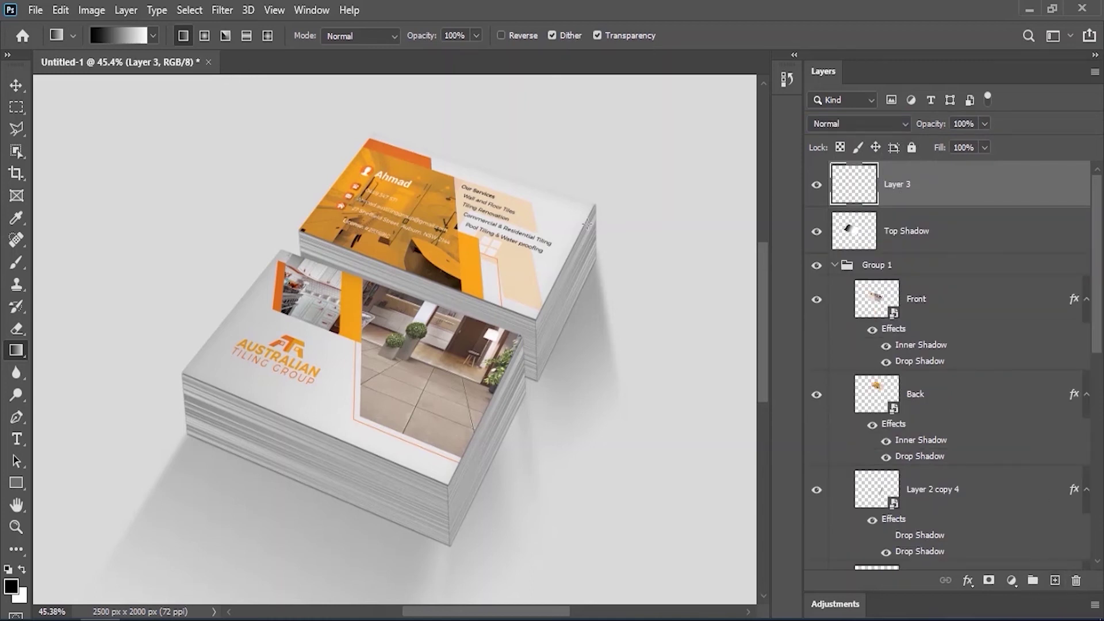
right_click(878, 396)
left_click(902, 98)
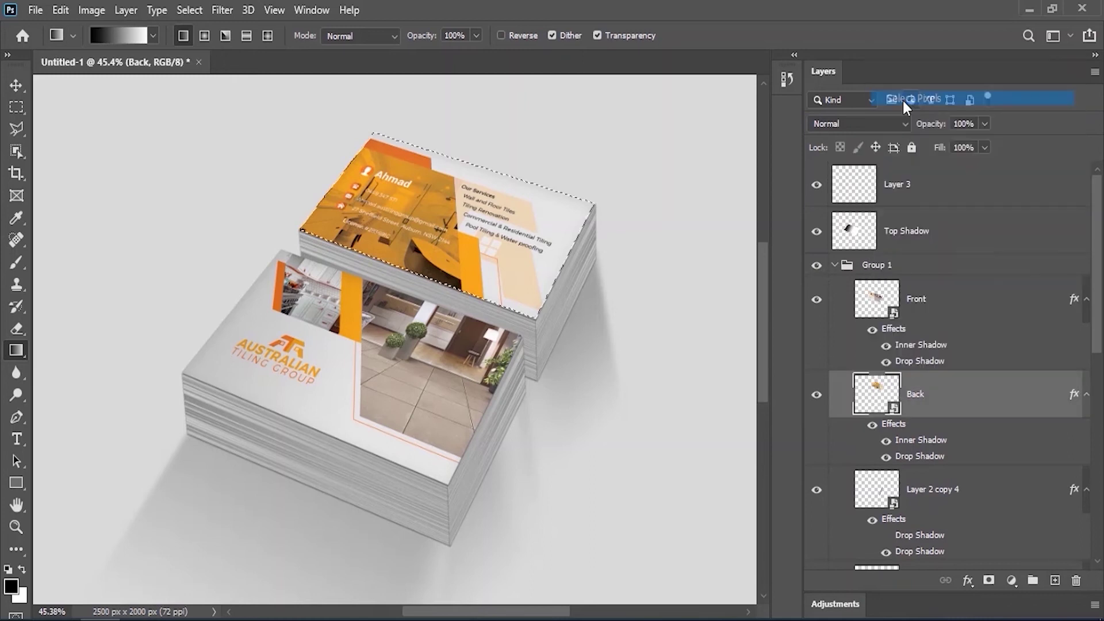
- Fill the Back card selection on the new layer with a black-to-white gradient, dark at its left short edge, and deselect
left_click(873, 199)
left_click_drag(349, 178, 495, 213)
key("ctrl+z")
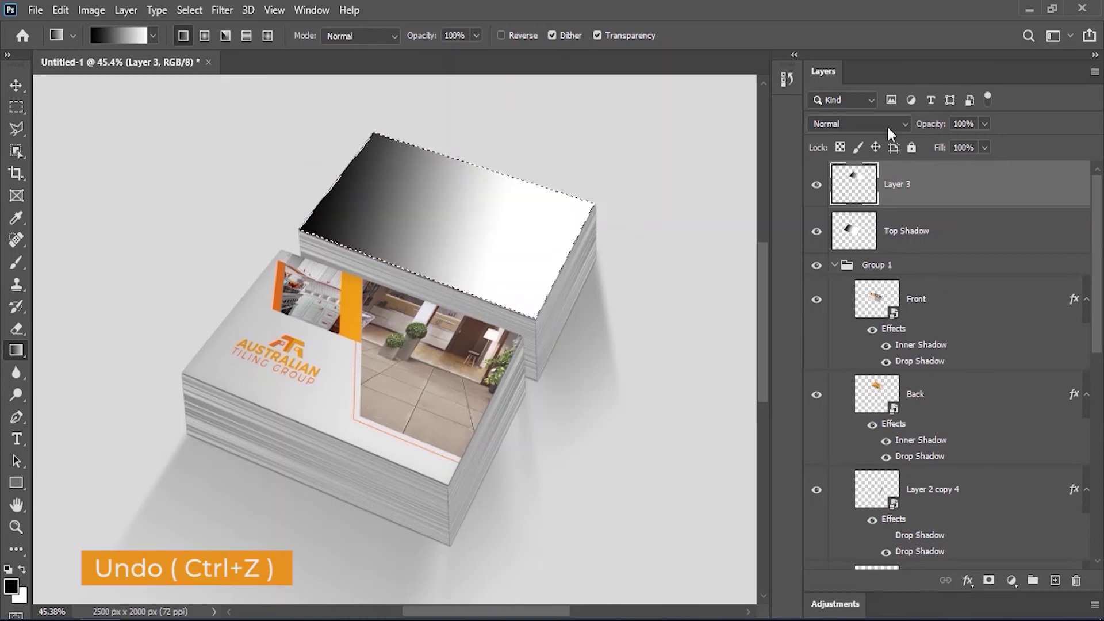
left_click(189, 10)
left_click(201, 39)
- Set the back card's gradient layer to Multiply at 14% opacity to match Top Shadow, and compare the card with and without it
left_click(890, 124)
left_click(830, 189)
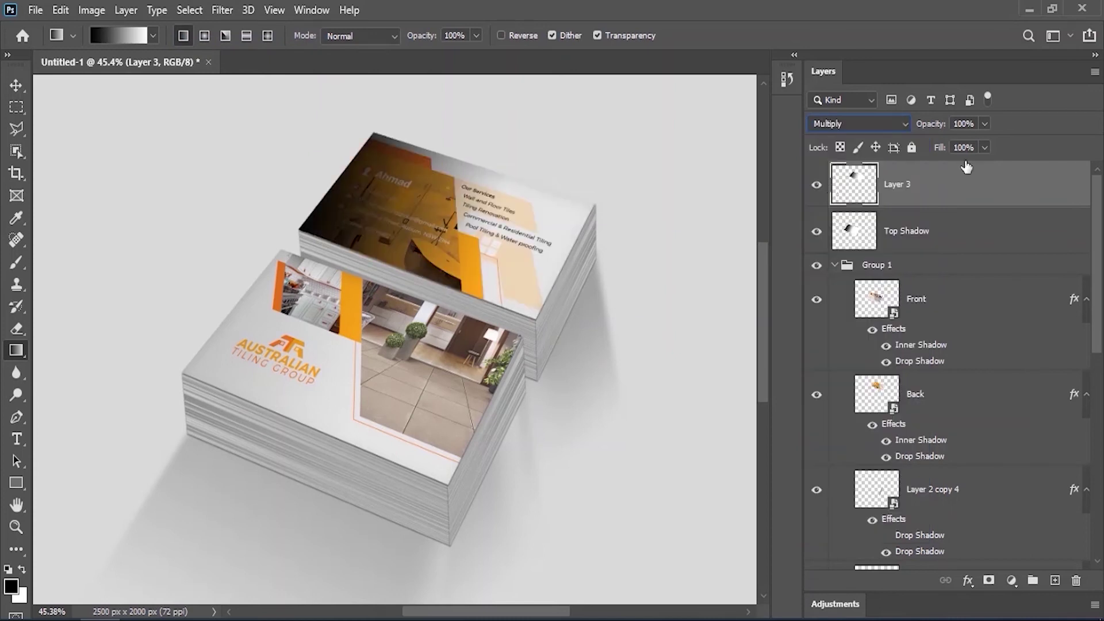
left_click_drag(943, 128, 913, 127)
left_click(866, 231)
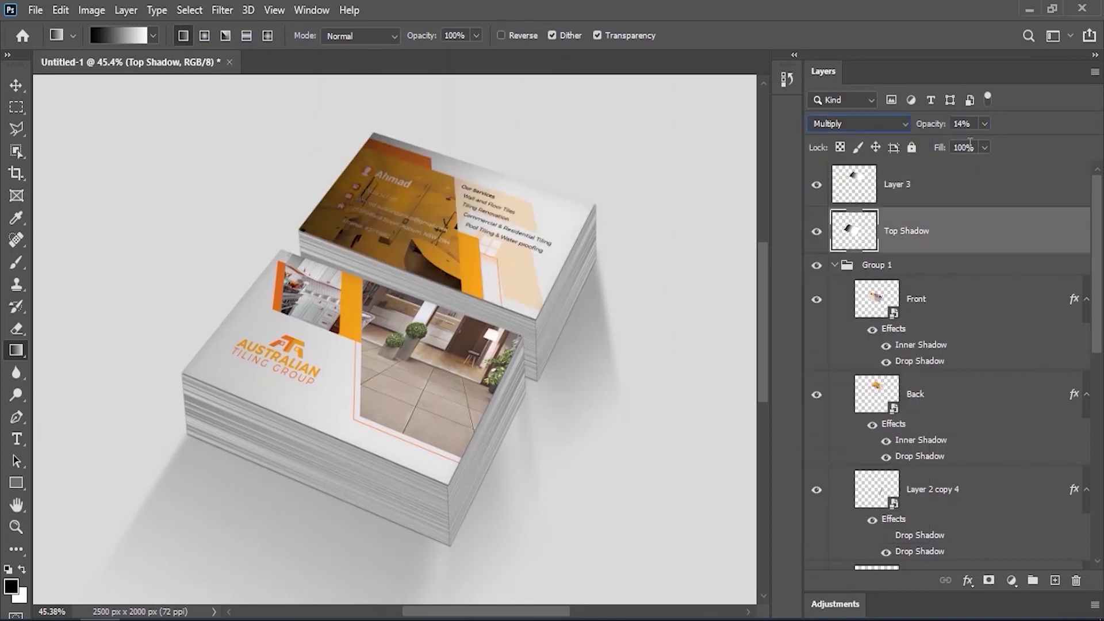
left_click(901, 191)
type("14")
key("Return")
left_click(816, 187)
left_click(816, 188)
- Open the name of the back card's gradient layer for editing
double_click(901, 186)
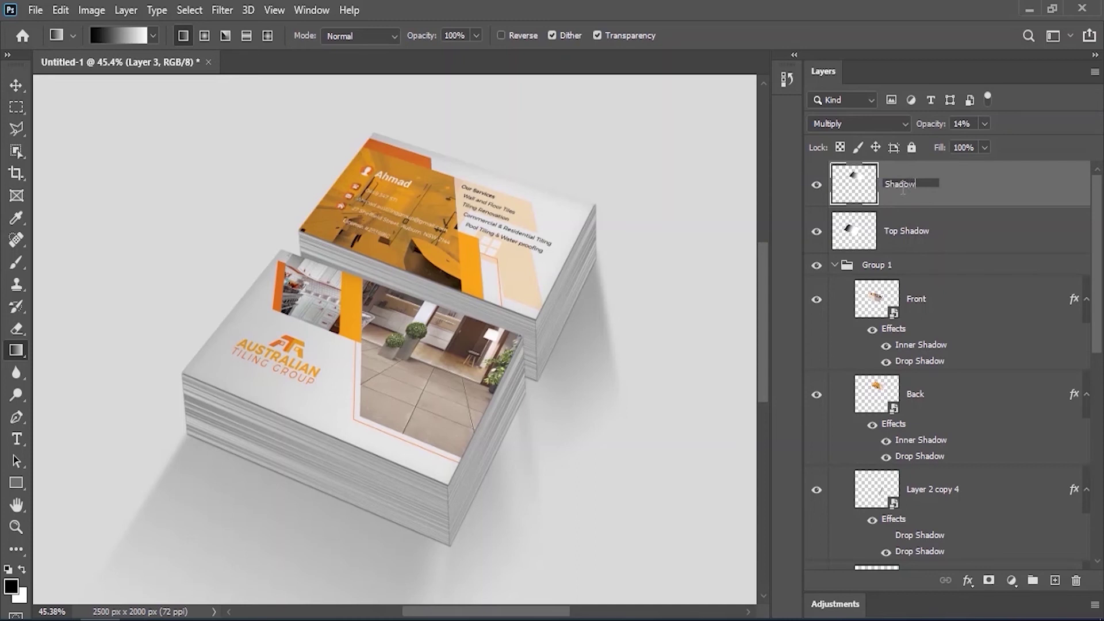
- Name the back card's gradient layer Shadow
key("Return")
key("v")
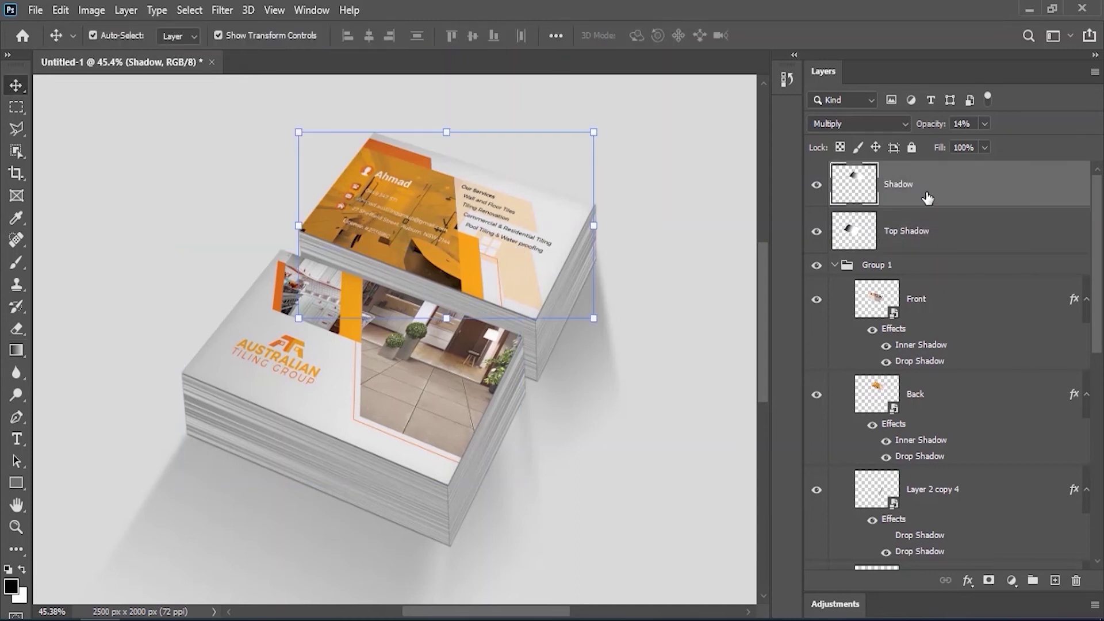
- Add a new layer named Noise above Shadow and load the Front card's pixels as a selection
left_click(1054, 580)
double_click(895, 185)
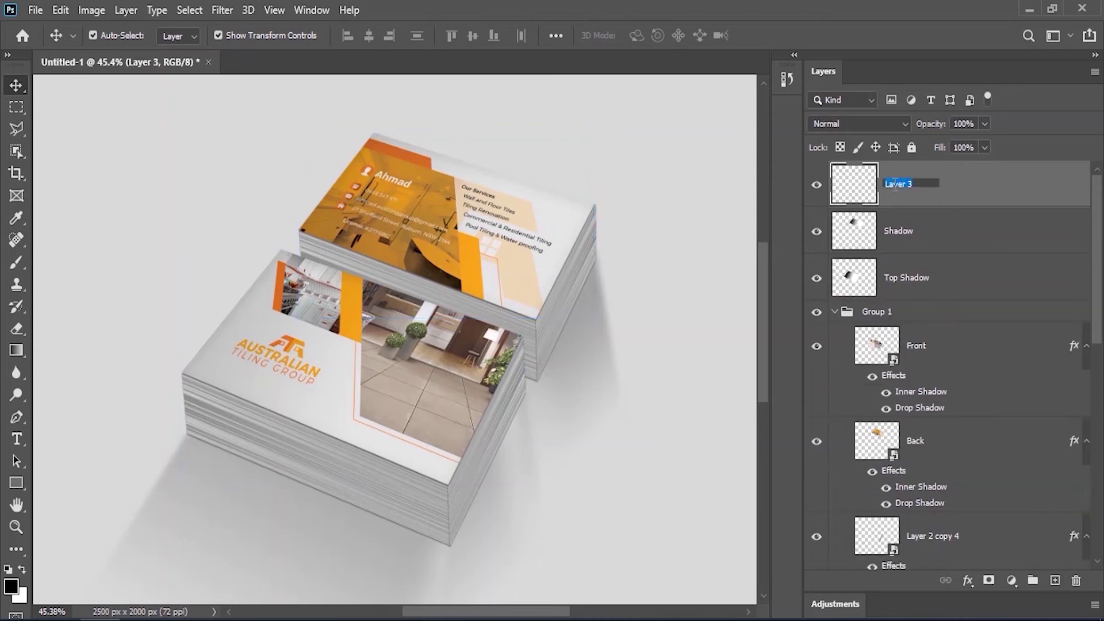
type("Noise")
key("Return")
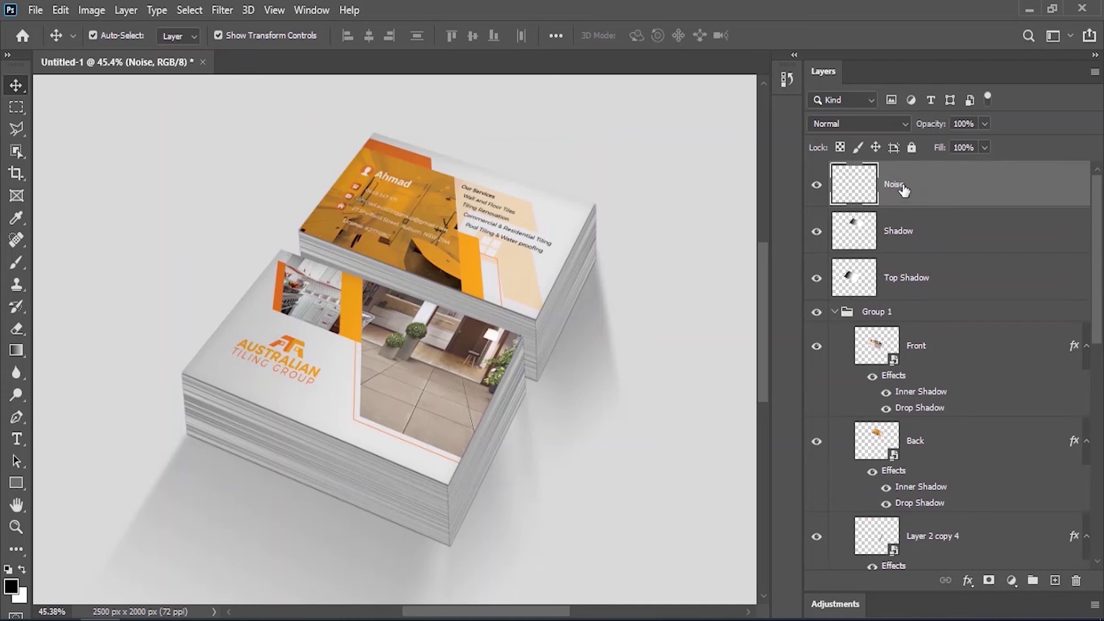
right_click(875, 344)
left_click(905, 45)
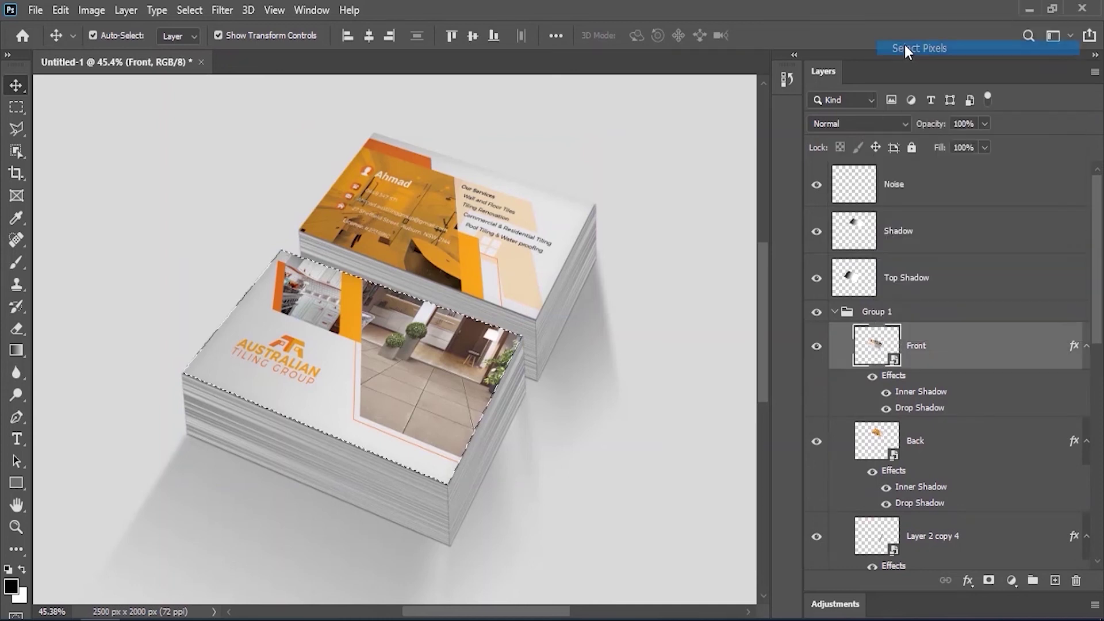
left_click(222, 10)
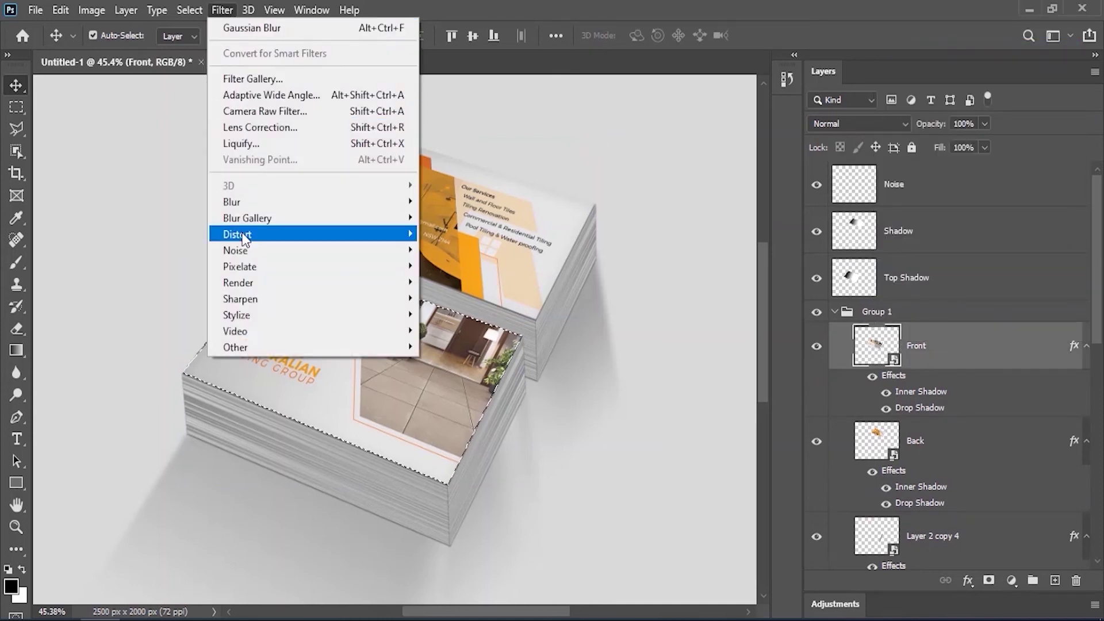
mouse_move(318, 257)
left_click(445, 249)
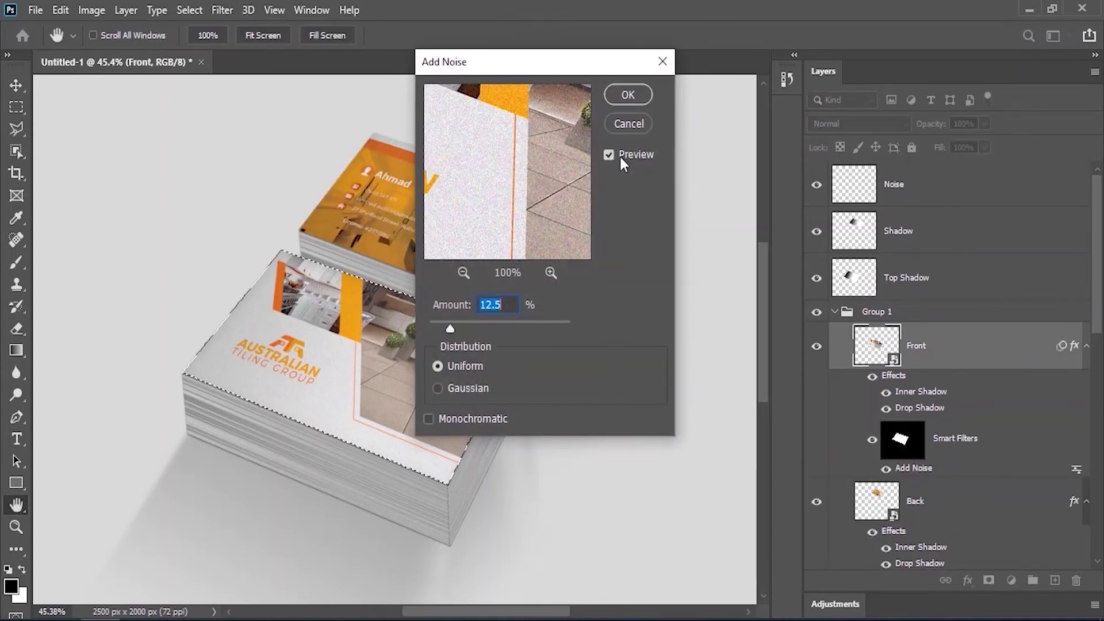
left_click(628, 123)
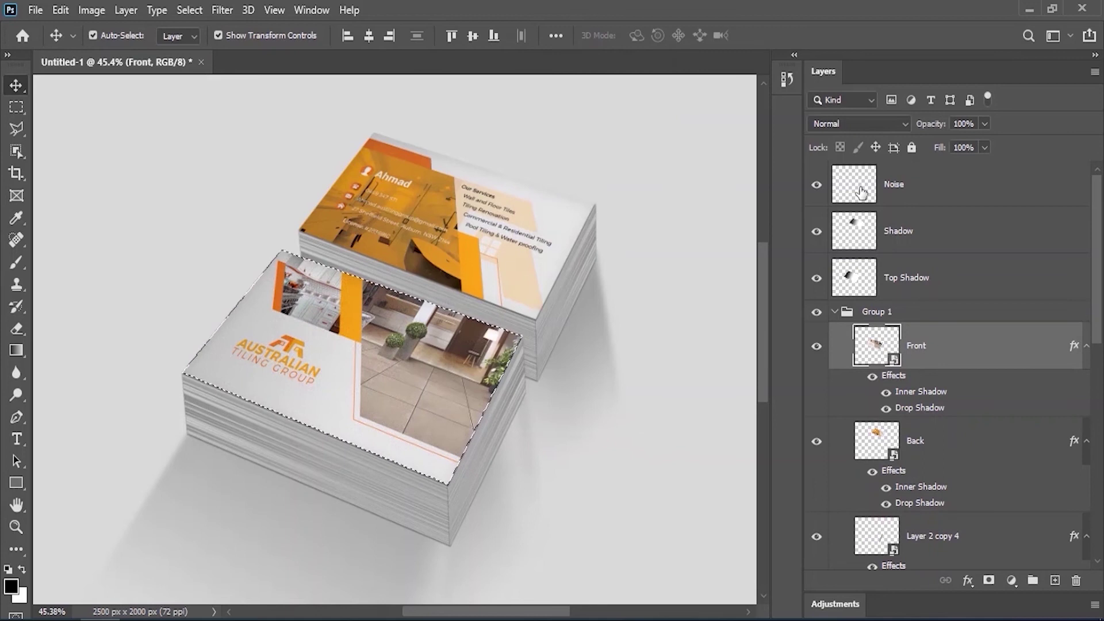
- Fill the Front card selection on the Noise layer with 50% Gray and deselect
left_click(861, 192)
left_click(63, 10)
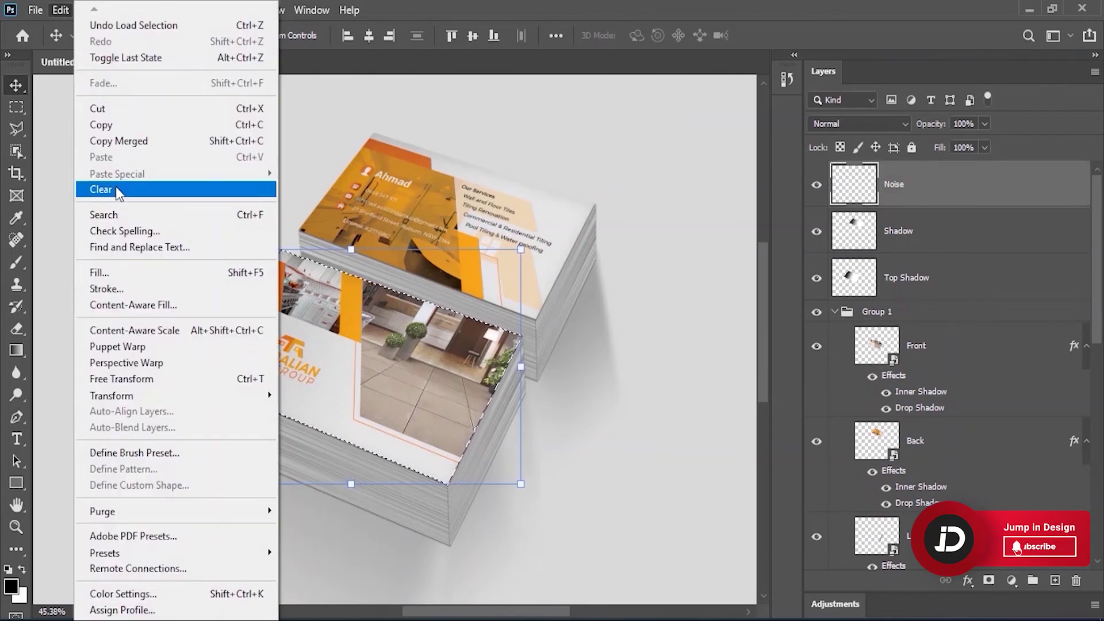
left_click(100, 272)
left_click(552, 149)
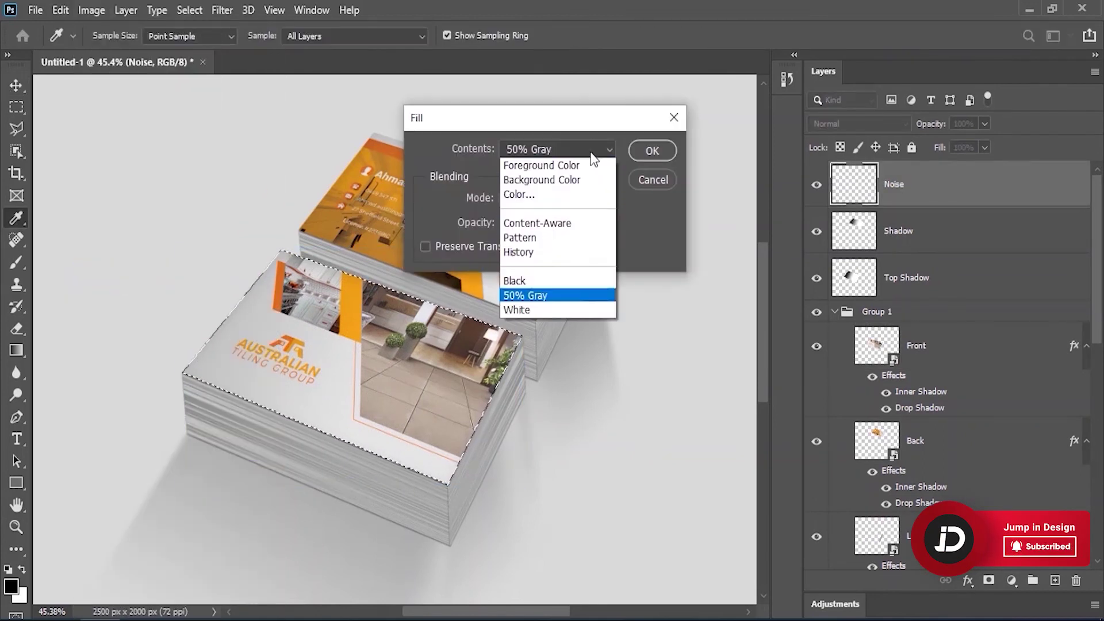
left_click(532, 295)
left_click(654, 151)
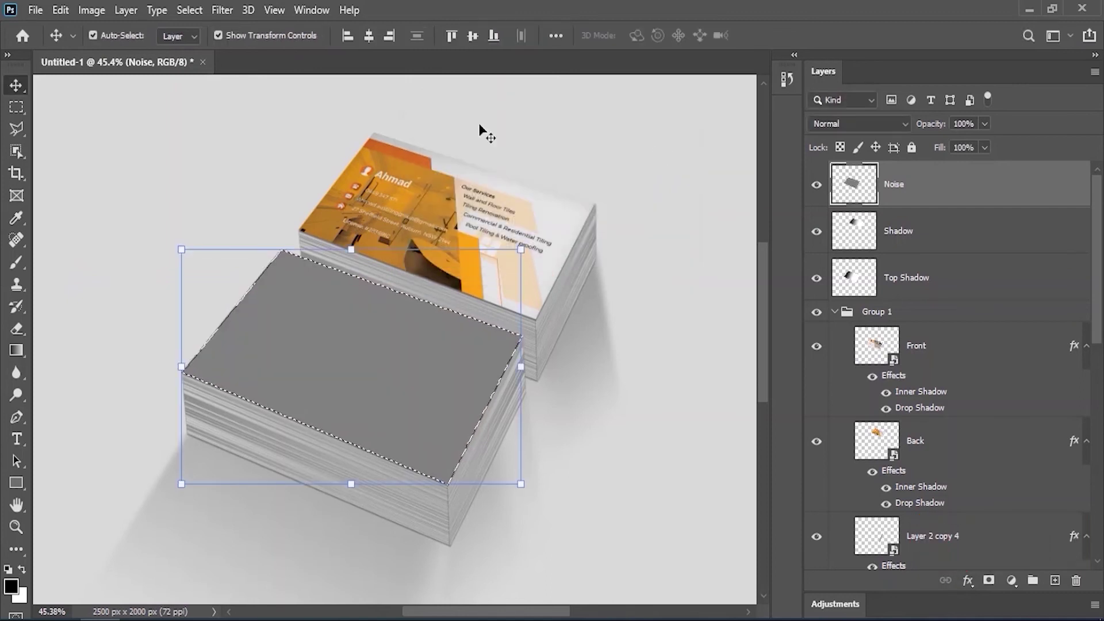
left_click(188, 10)
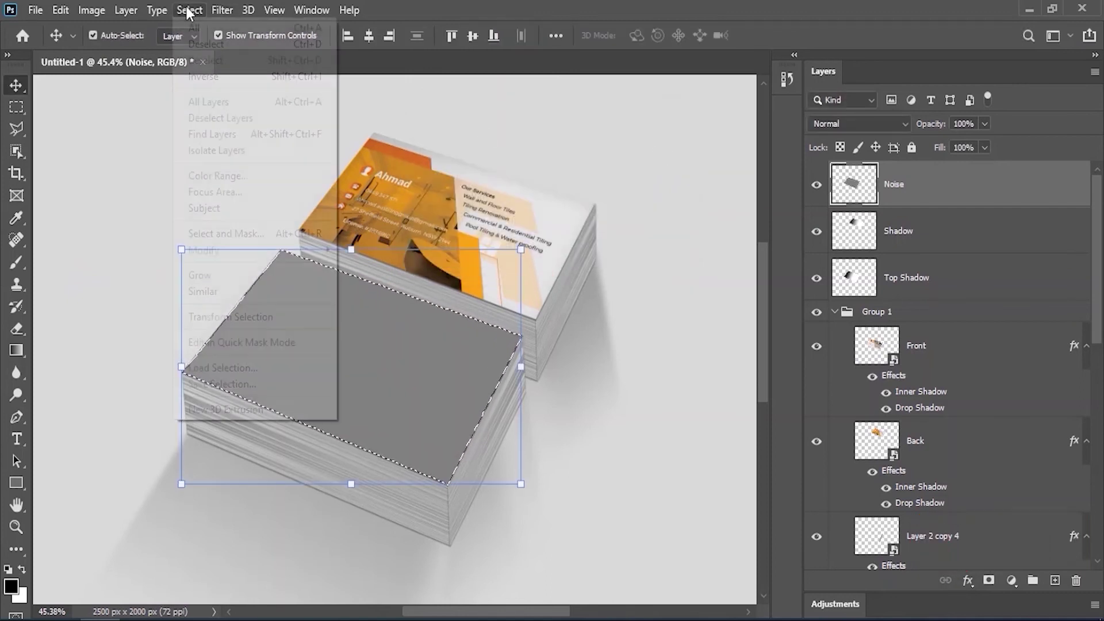
left_click(206, 46)
key("ctrl+z")
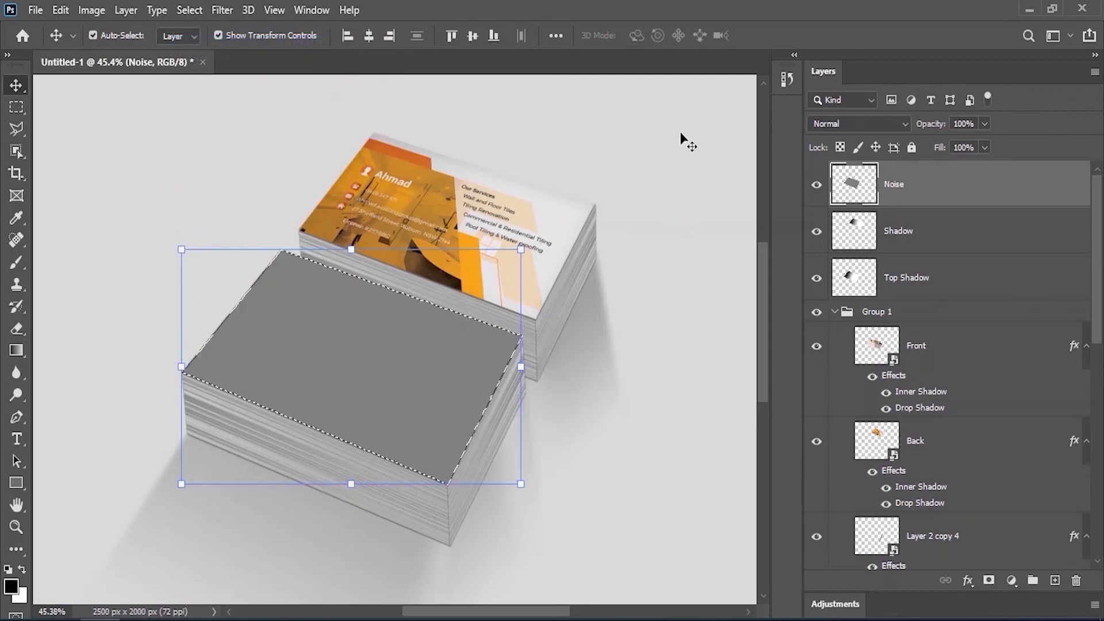
left_click(190, 10)
left_click(206, 44)
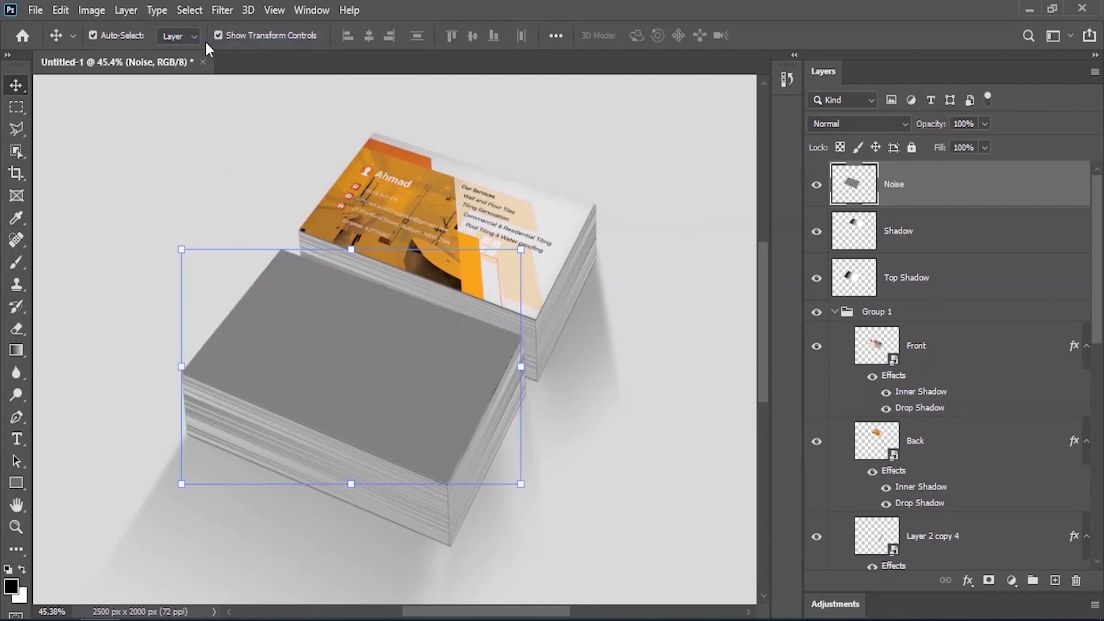
- Apply Add Noise to the front card's gray fill with amount 12.5%, Gaussian distribution and Monochromatic enabled
left_click(230, 13)
mouse_move(404, 253)
left_click(456, 249)
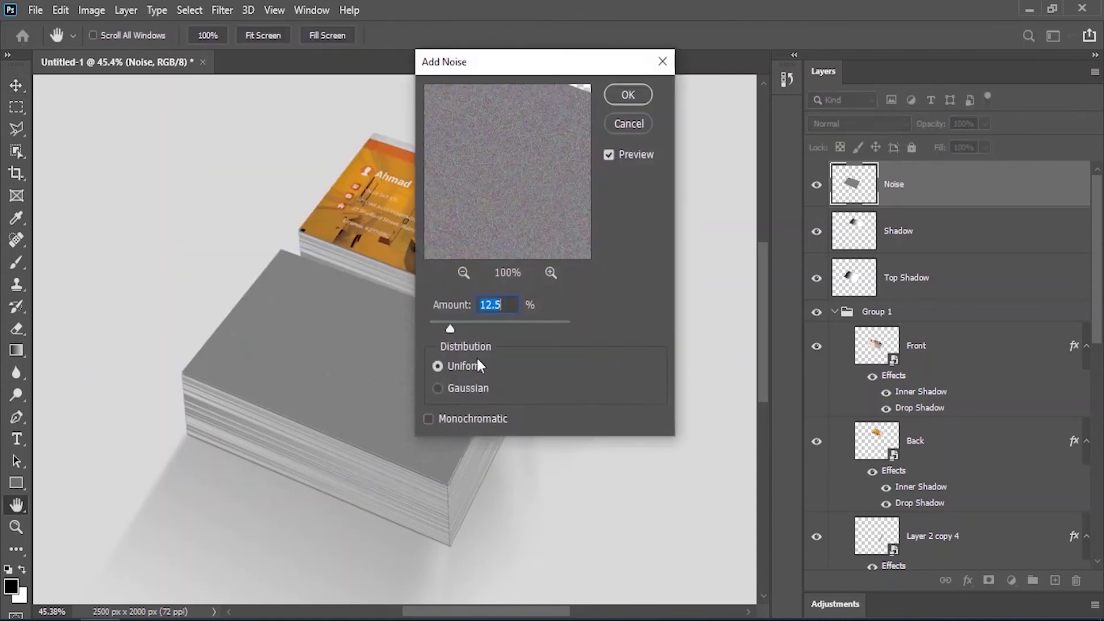
left_click(442, 388)
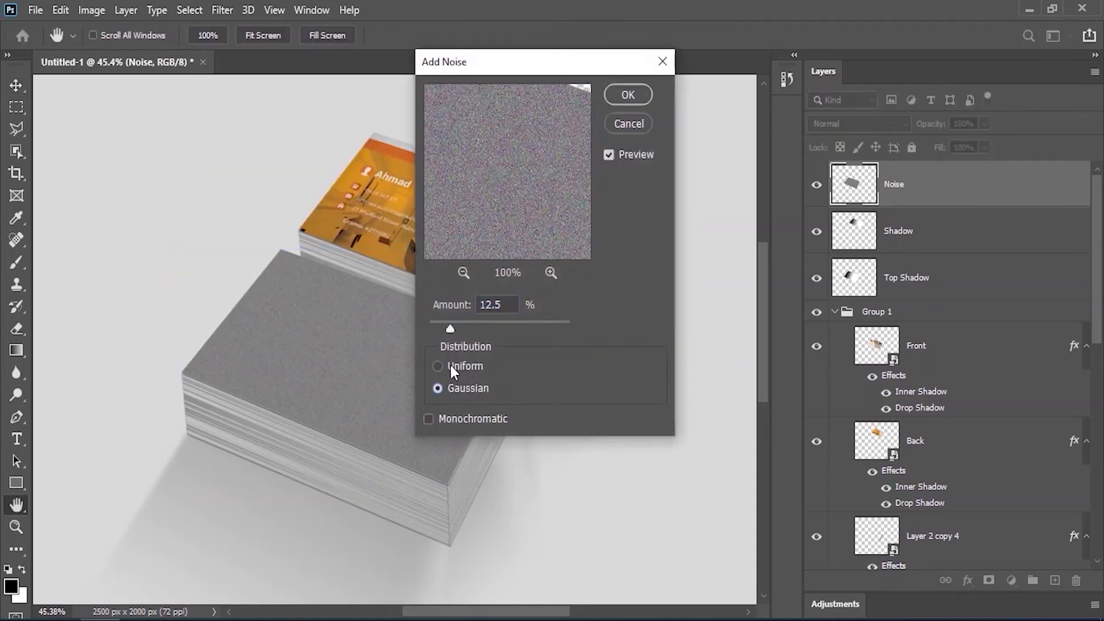
left_click(438, 421)
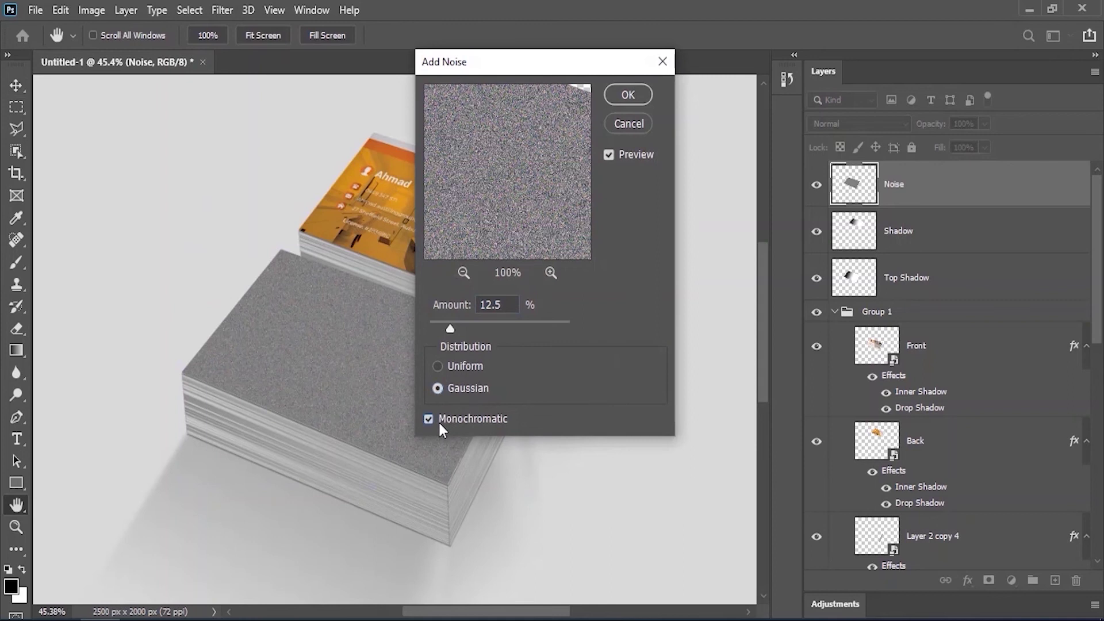
left_click(628, 95)
- Set the front card's Noise layer to Overlay at 28% opacity and inspect the texture on the card
left_click_drag(236, 328, 315, 334)
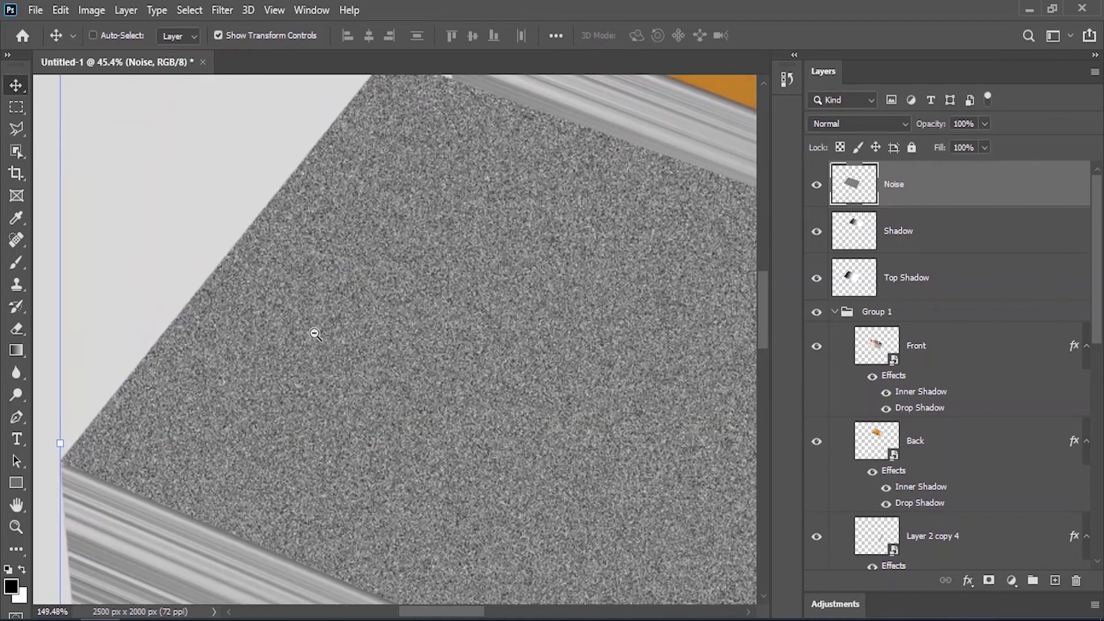
left_click(891, 122)
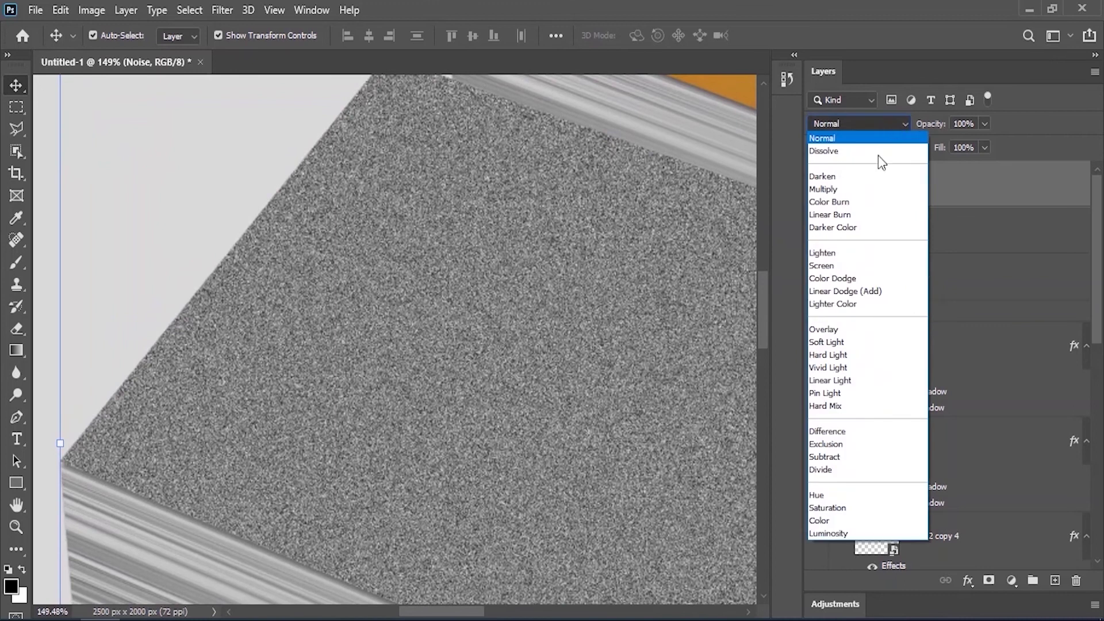
left_click(837, 331)
left_click_drag(944, 127, 882, 127)
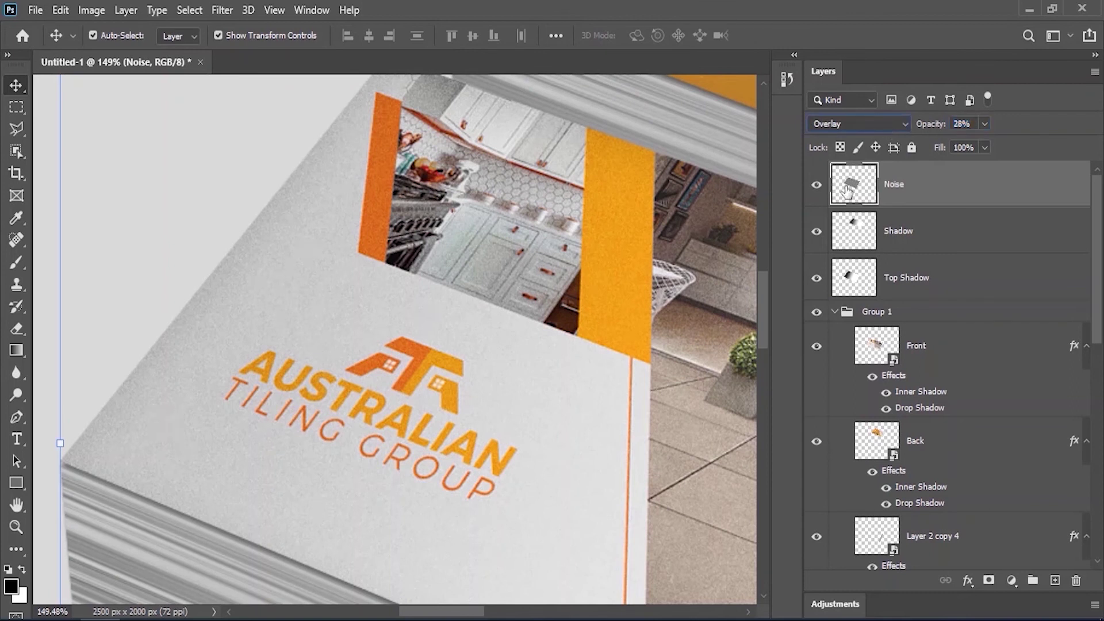
left_click(163, 141)
left_click_drag(521, 343, 450, 340)
left_click_drag(554, 334, 407, 330)
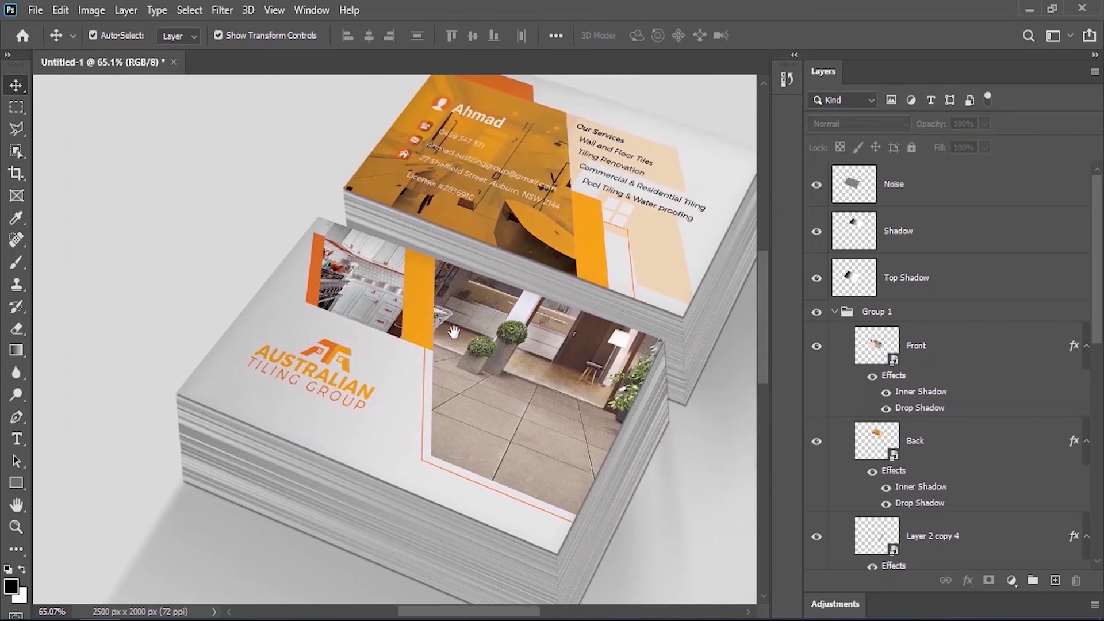
- Load the Back card's pixels as a selection and add a new layer named Noise at the top of the stack
left_click_drag(652, 210, 549, 282)
left_click(559, 270)
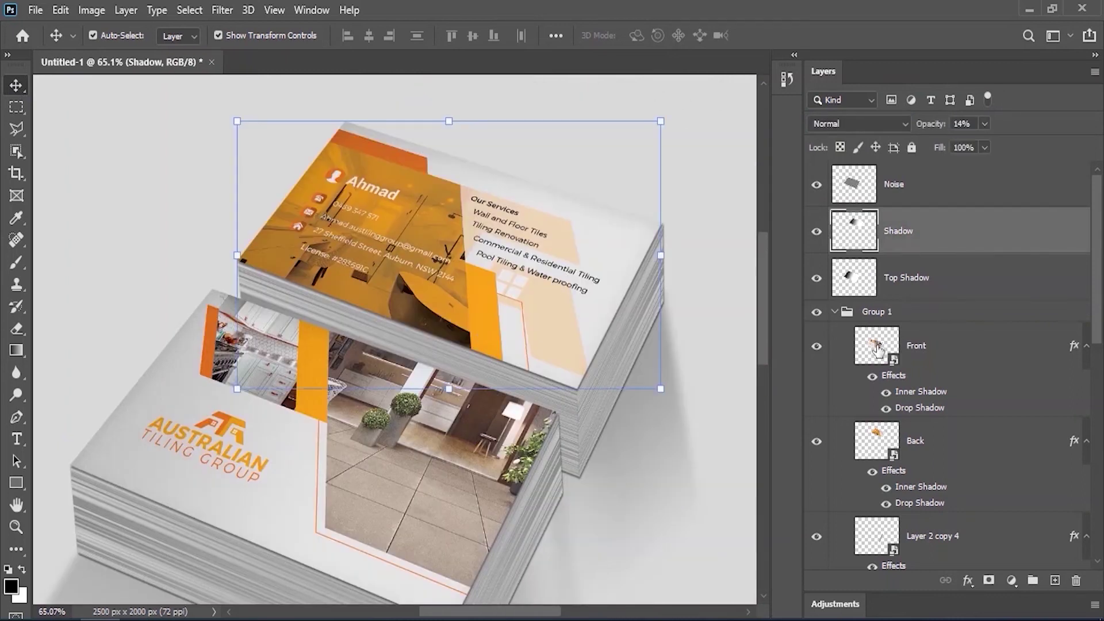
left_click(919, 346)
left_click(920, 443)
right_click(871, 451)
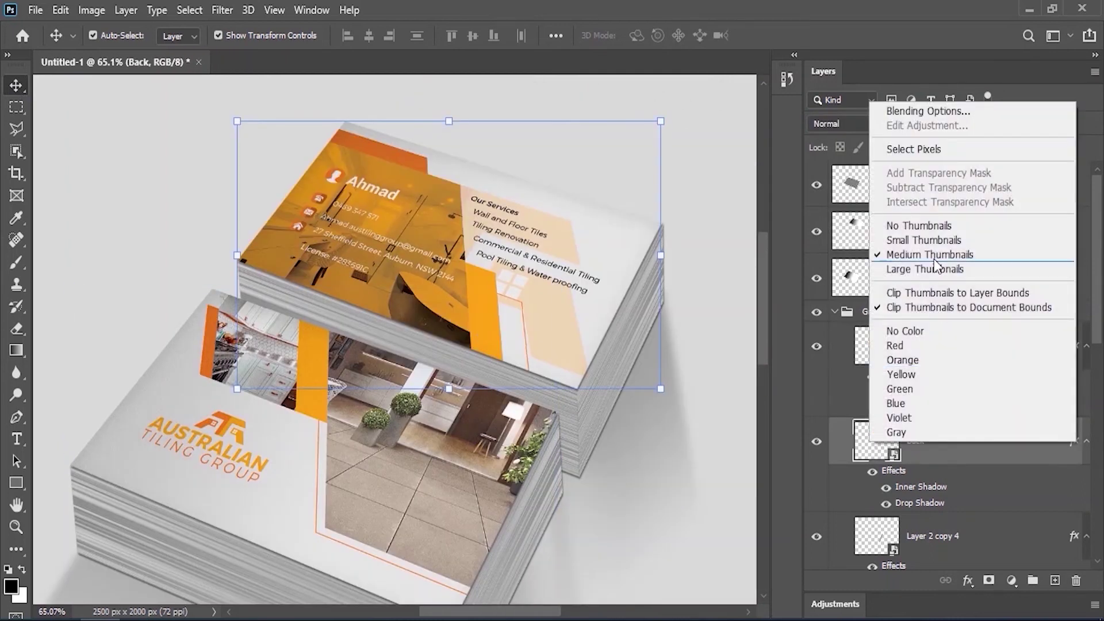
left_click(892, 149)
key("ctrl+shift+alt+n")
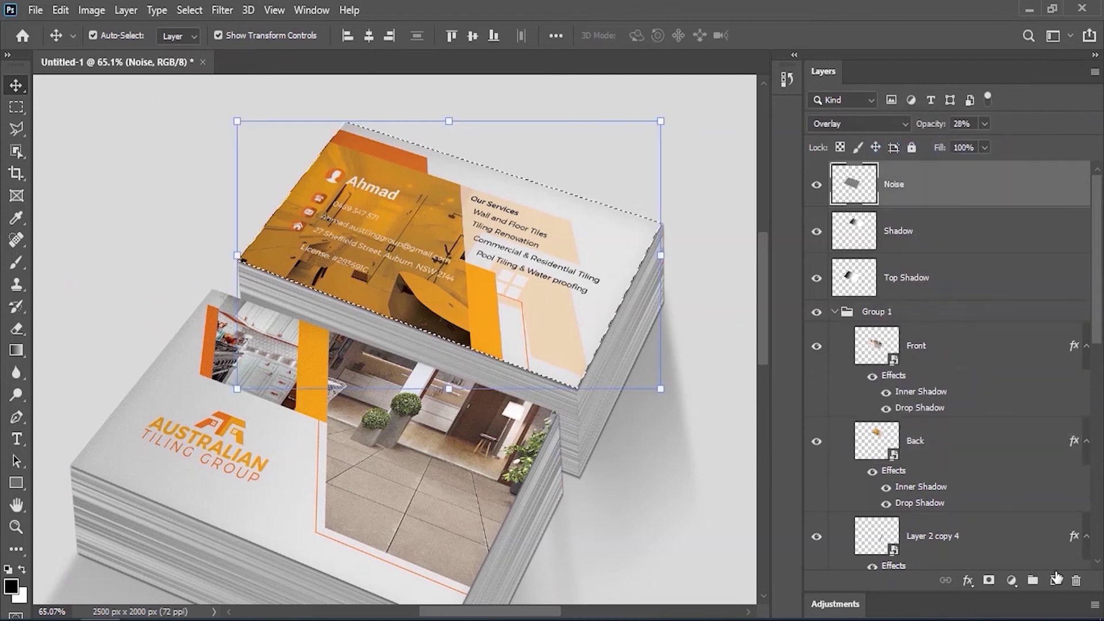
double_click(897, 184)
type("Noise")
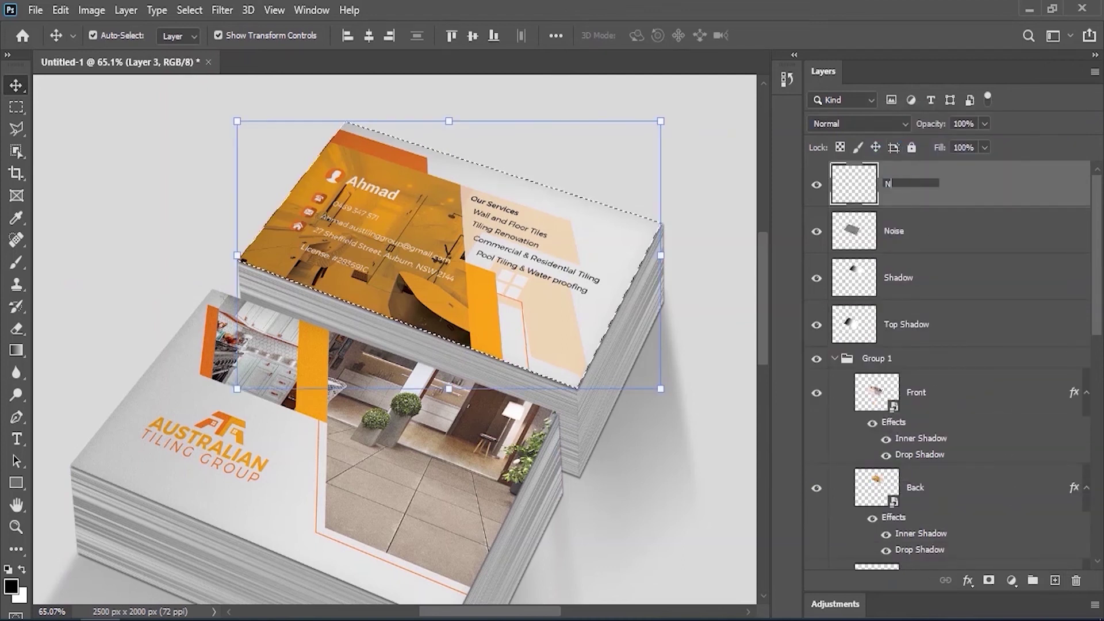
key("Return")
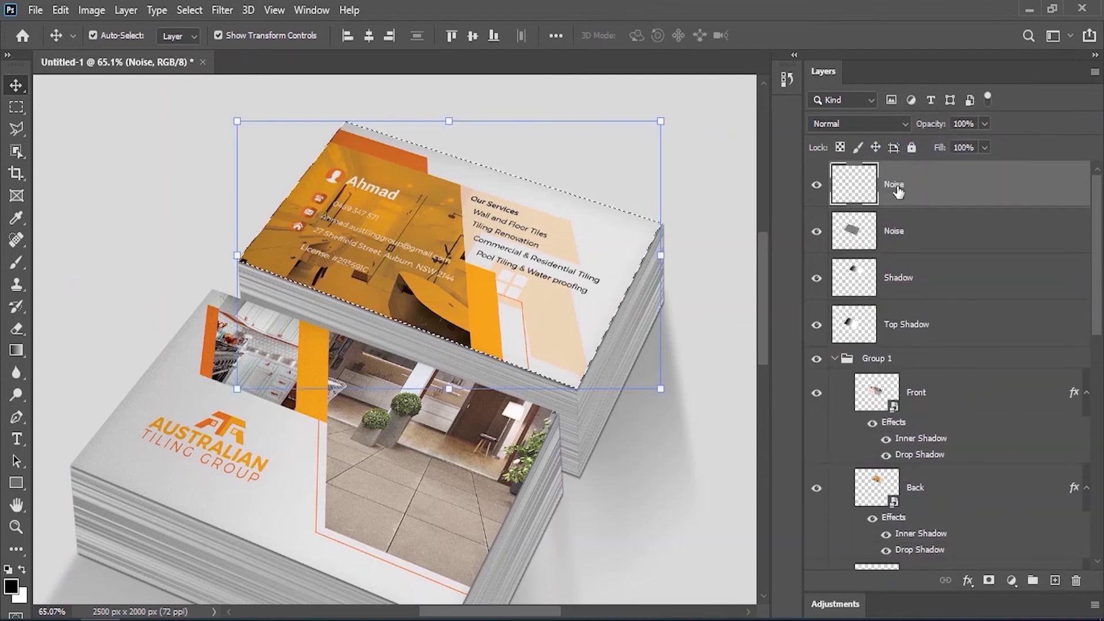
- Fill the Back card selection on the new Noise layer with 50% Gray
left_click(60, 10)
left_click(113, 273)
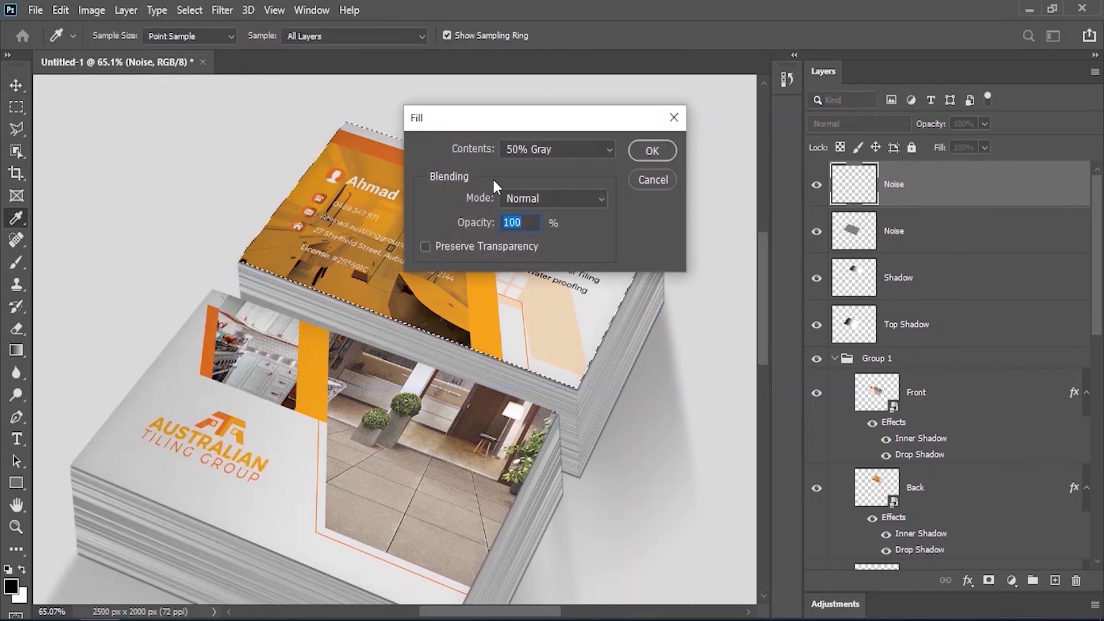
left_click(651, 151)
key("v")
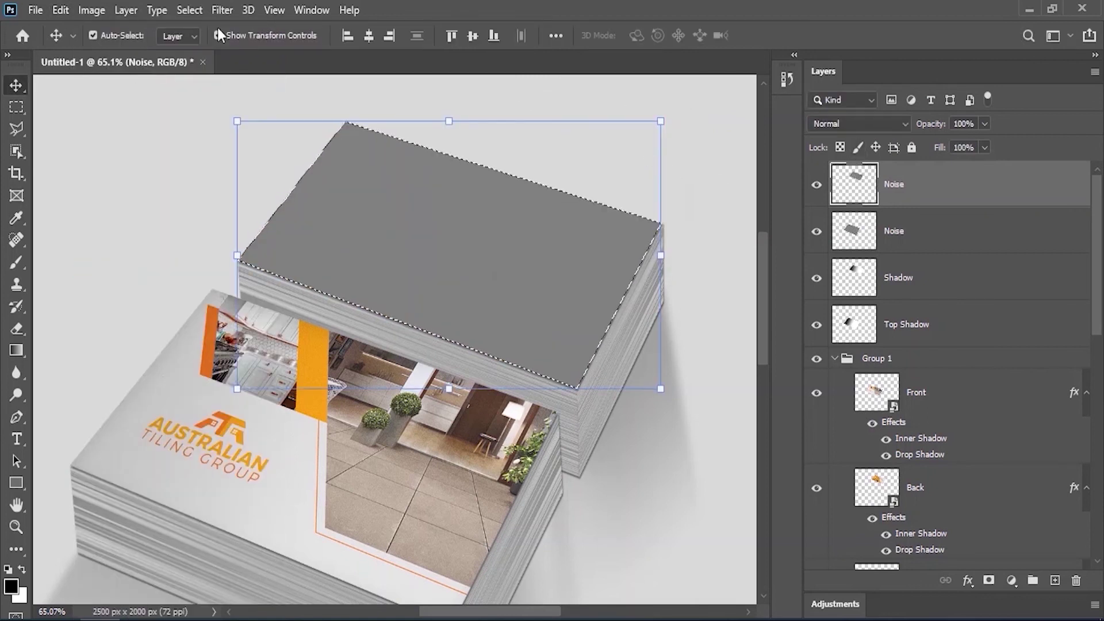
- Reapply the last Add Noise filter to the back card's gray fill and deselect
left_click(221, 10)
left_click(245, 27)
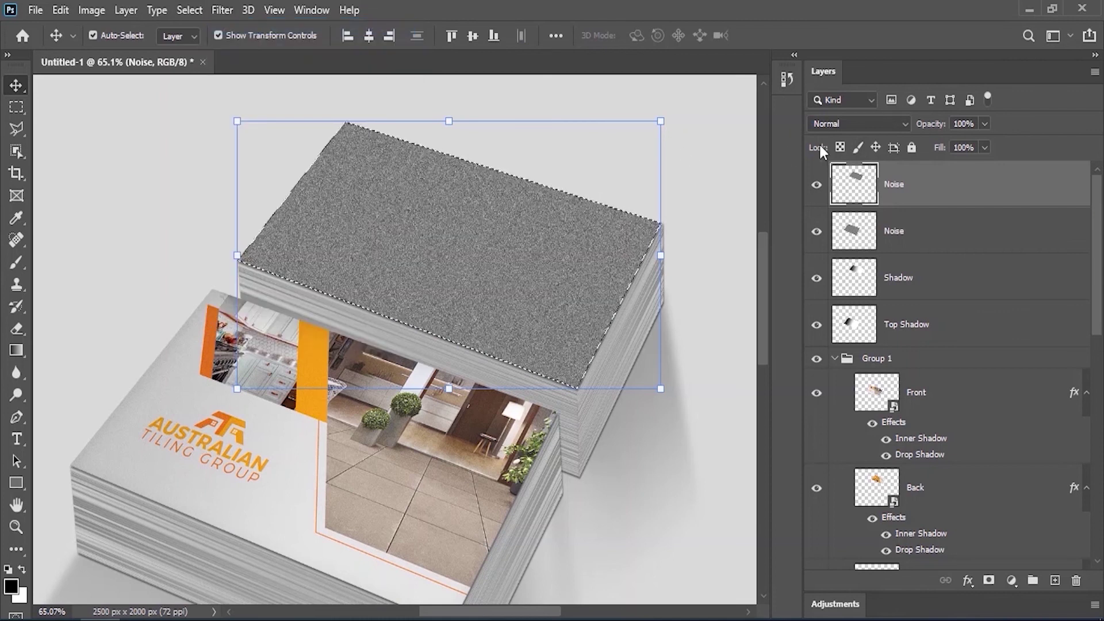
left_click(189, 10)
left_click(209, 42)
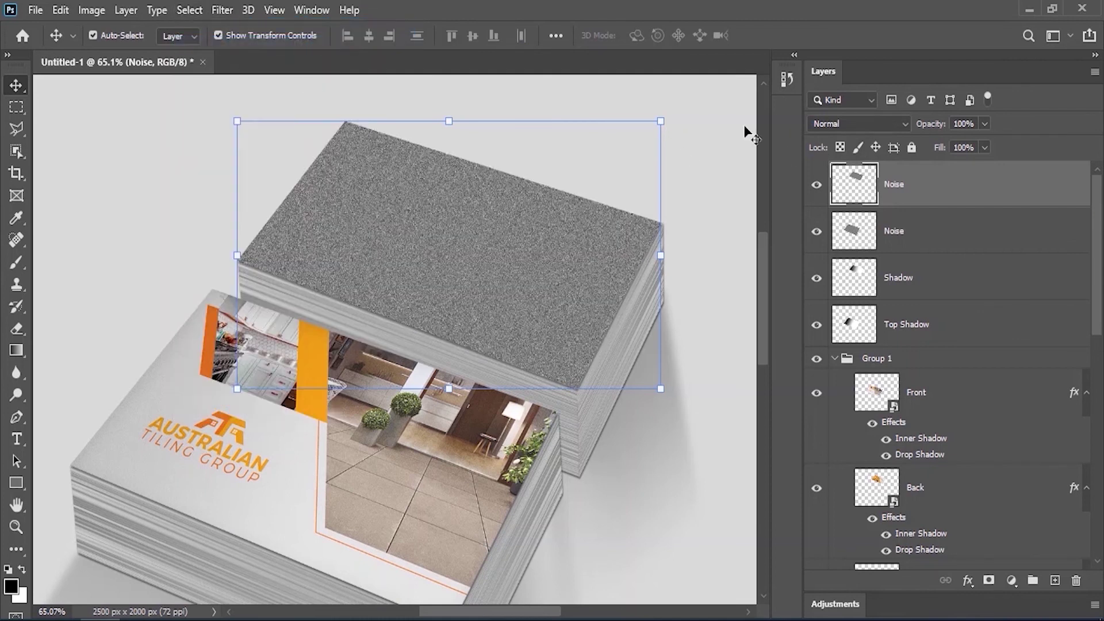
- Set the back card's Noise layer to Overlay at 28% opacity, matching the front card's Noise layer
left_click(905, 121)
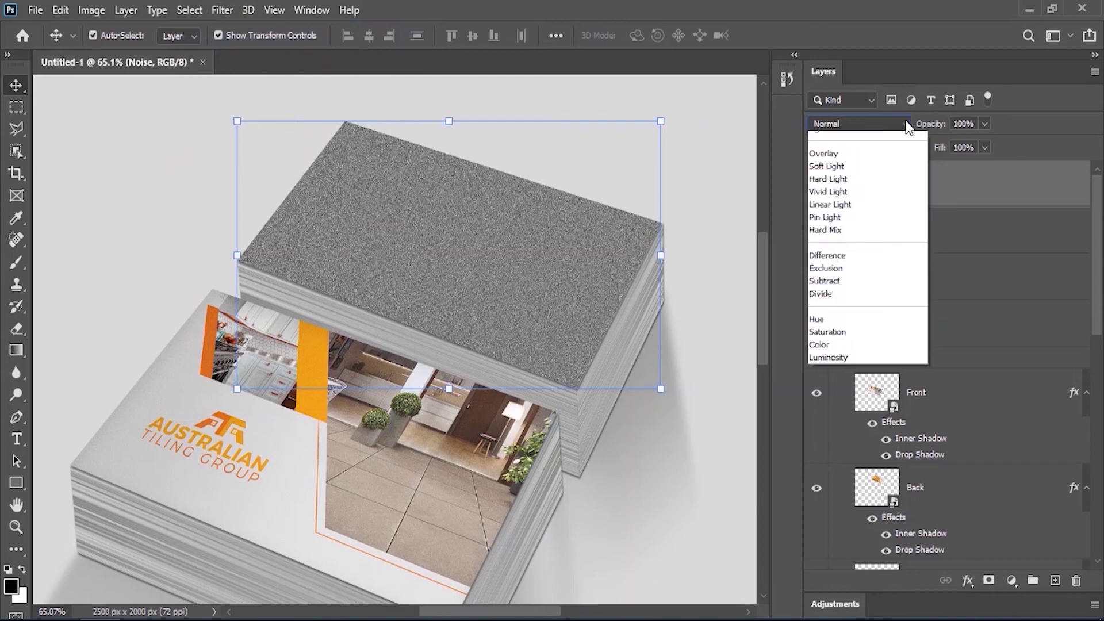
left_click(837, 330)
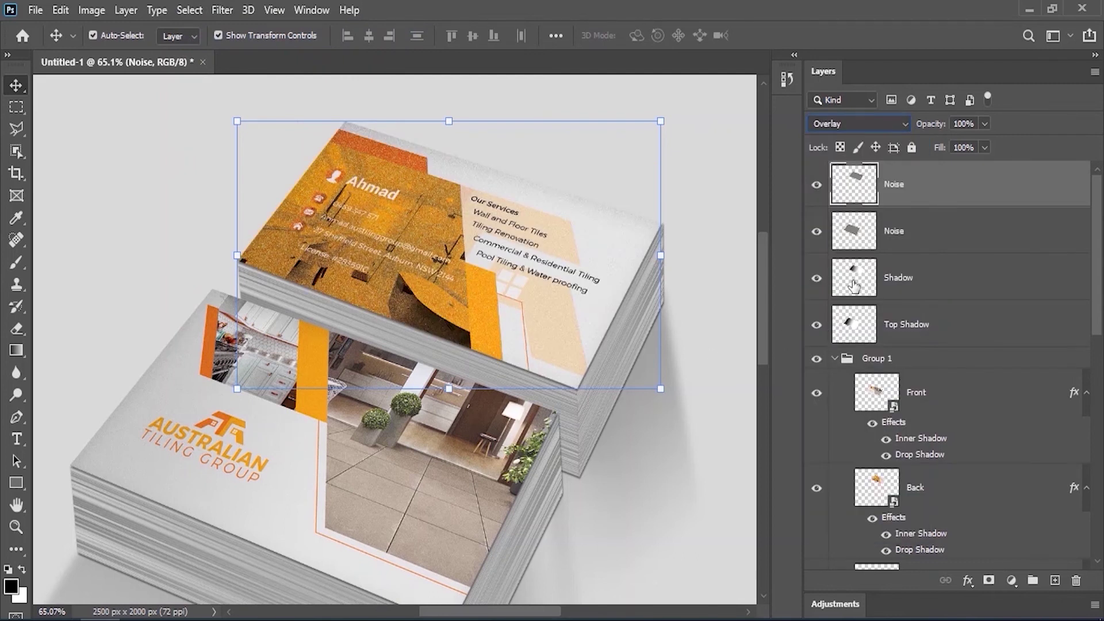
left_click(863, 233)
left_click(889, 188)
type("28")
- Add a new layer named Light above both Noise layers and activate the Gradient tool
left_click(1053, 581)
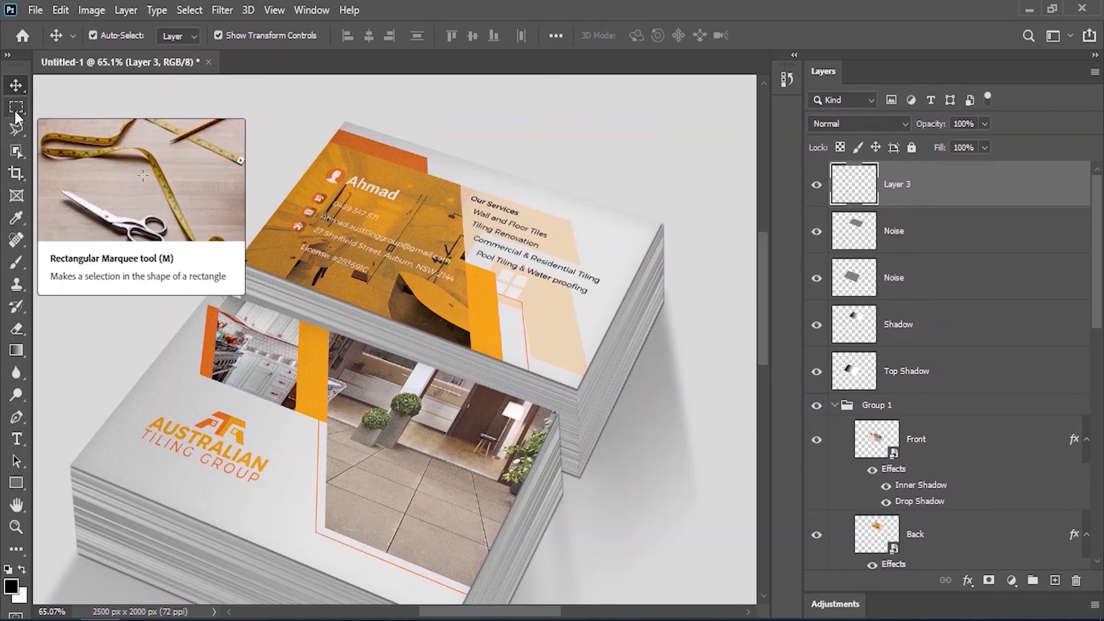
double_click(901, 185)
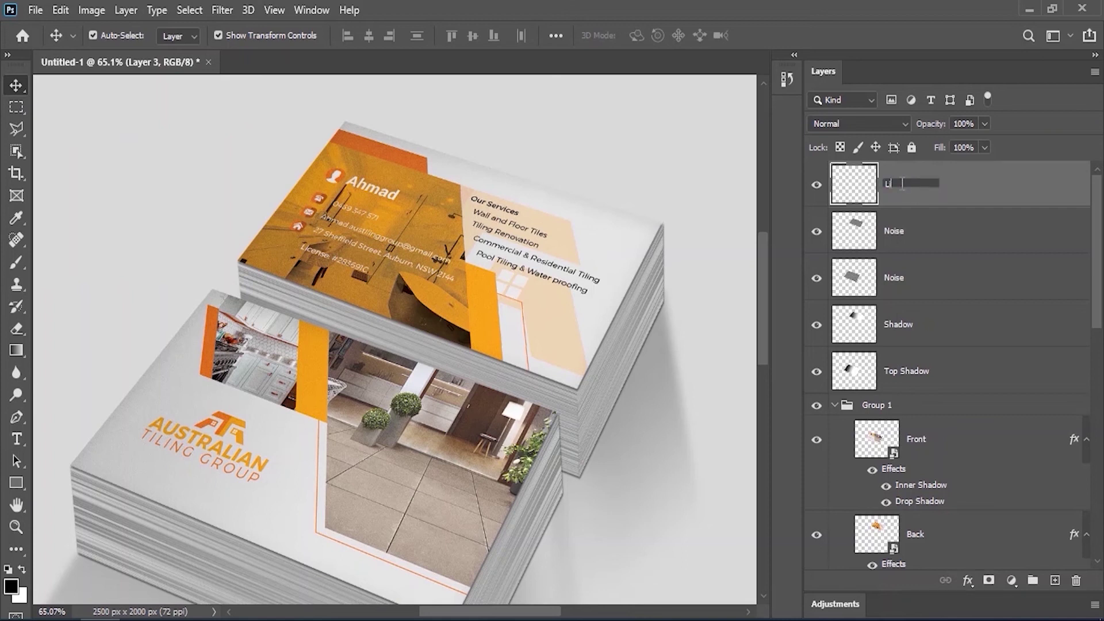
key("Return")
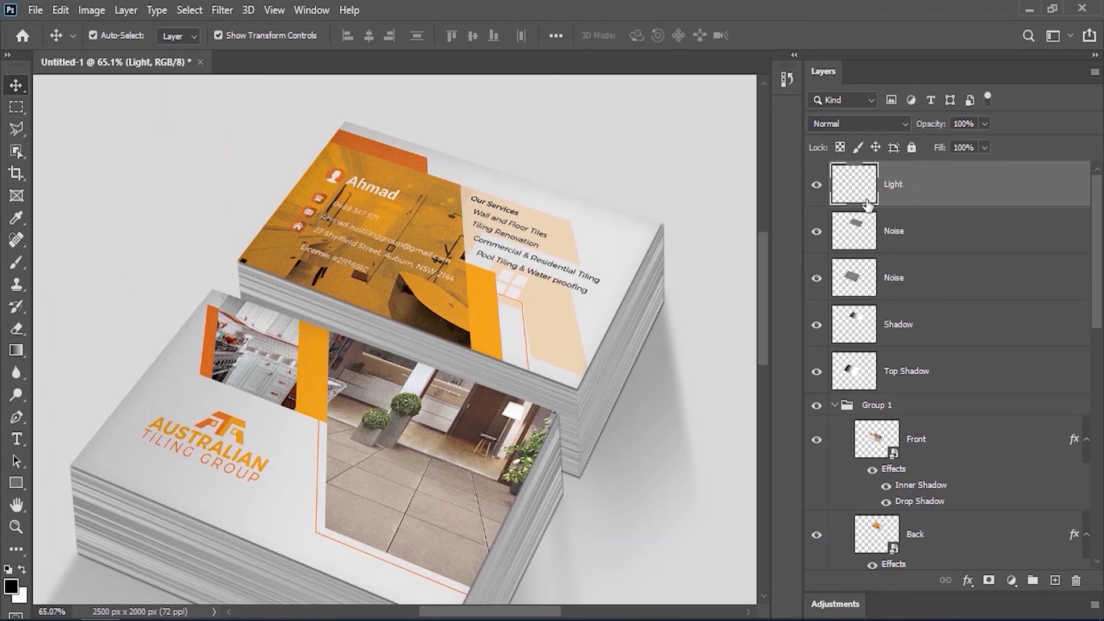
key("g")
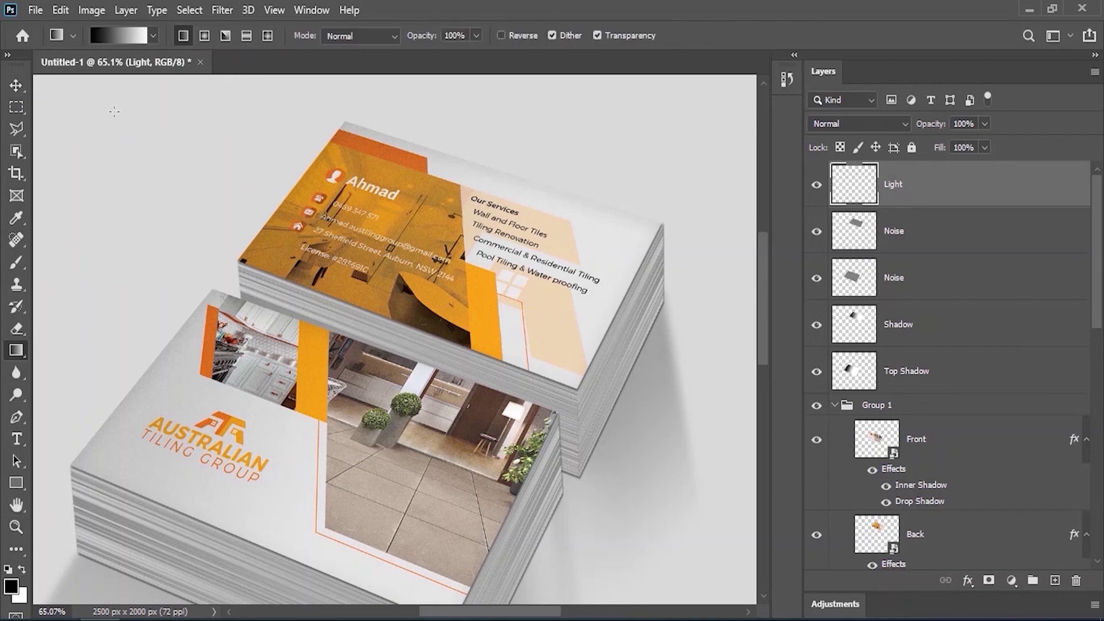
- Edit the gradient so both colour stops are white and it fades from transparent at the start to opaque at the end
left_click(153, 37)
left_click(122, 36)
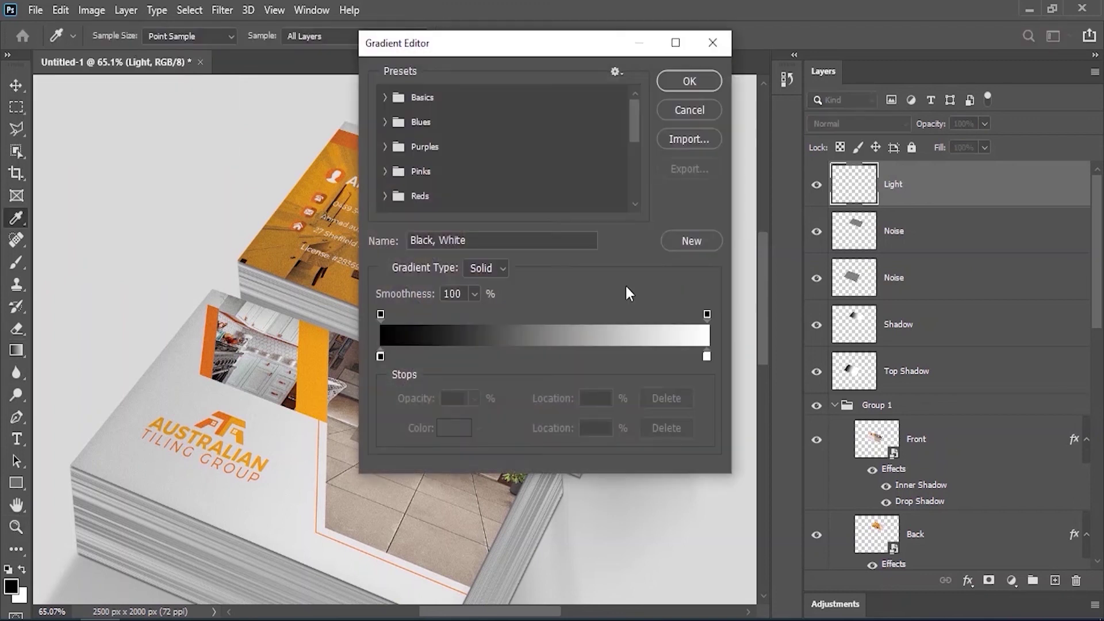
double_click(380, 357)
type("ffffff")
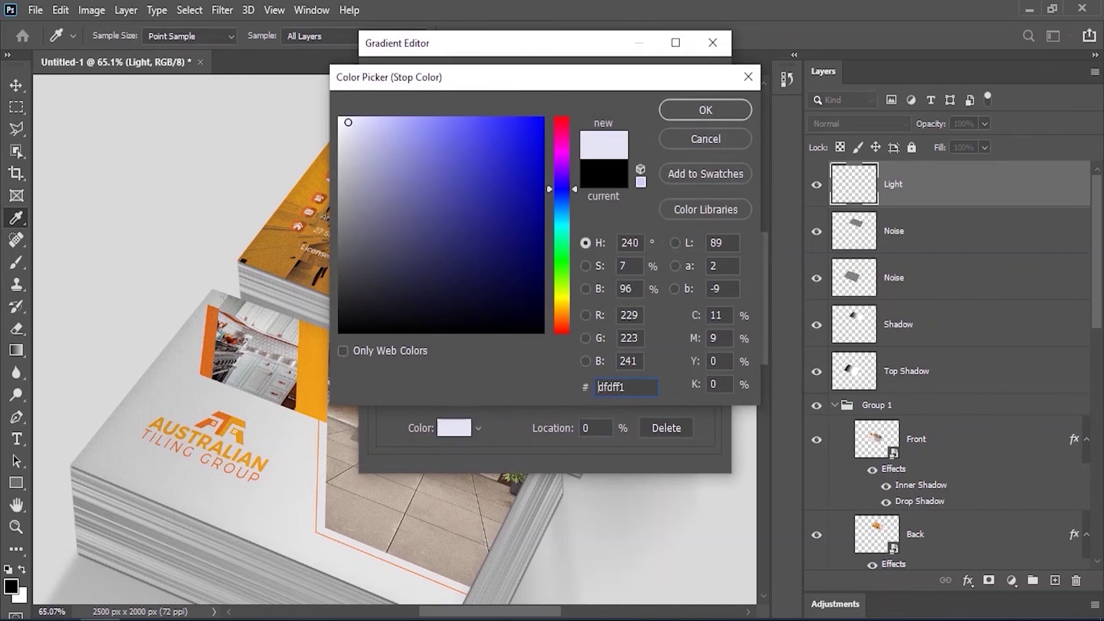
left_click(663, 113)
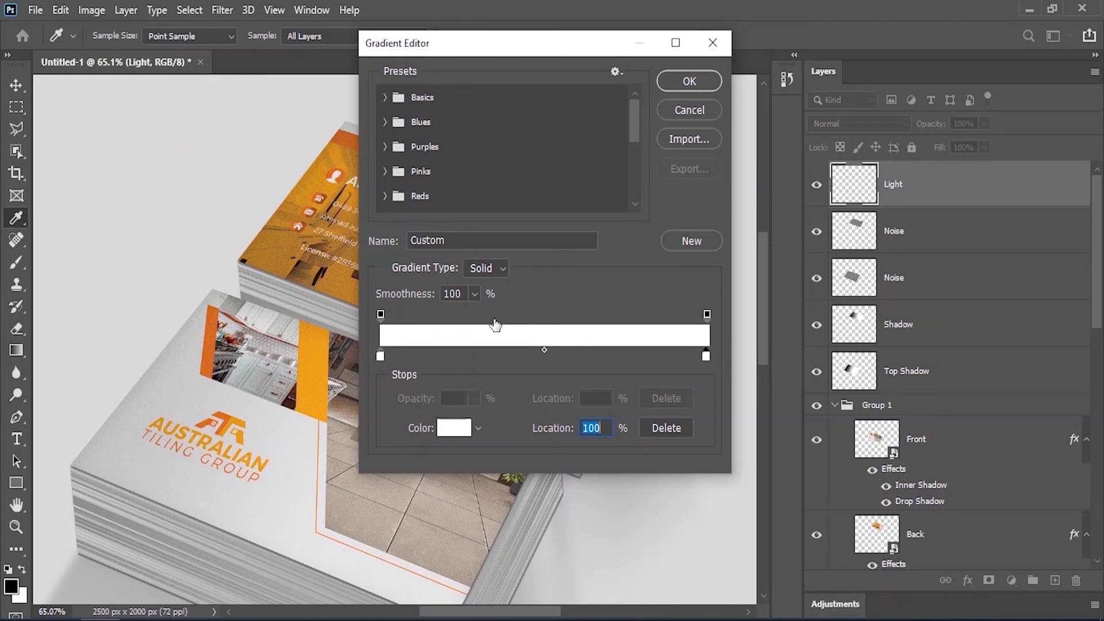
left_click(382, 315)
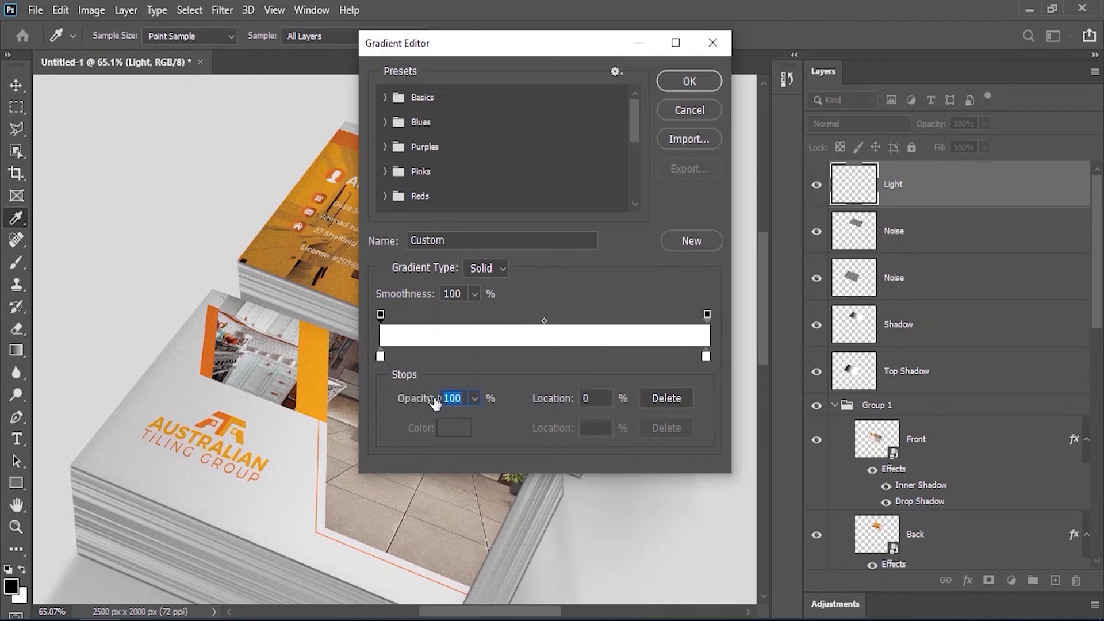
left_click_drag(435, 403, 271, 402)
left_click(690, 83)
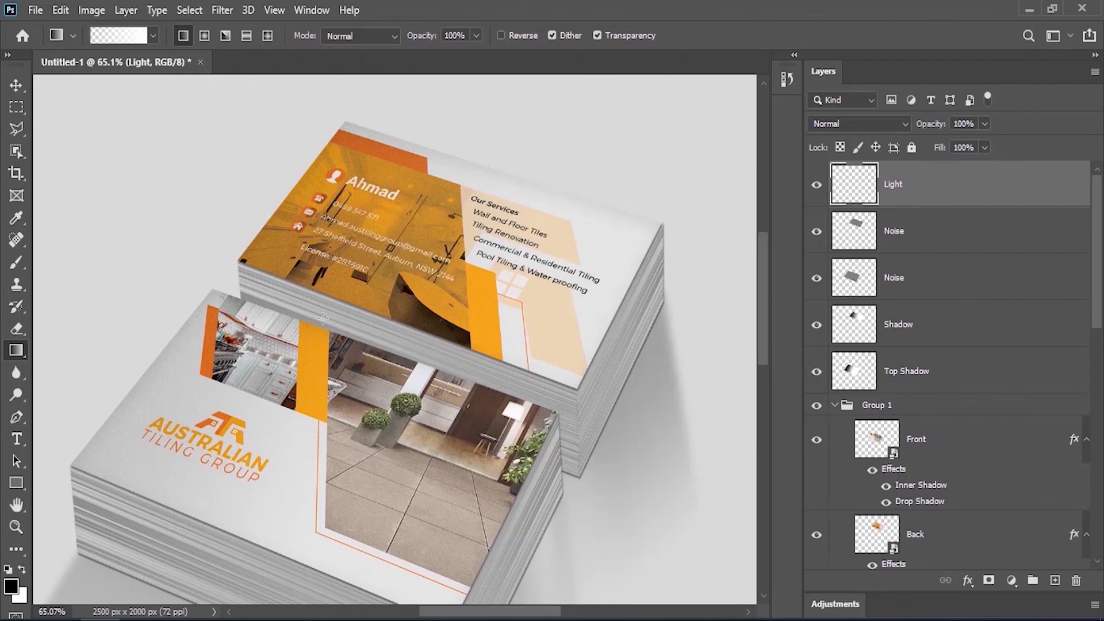
- Load the Front card's outline as a selection and make the Light layer active
right_click(877, 448)
key("Escape")
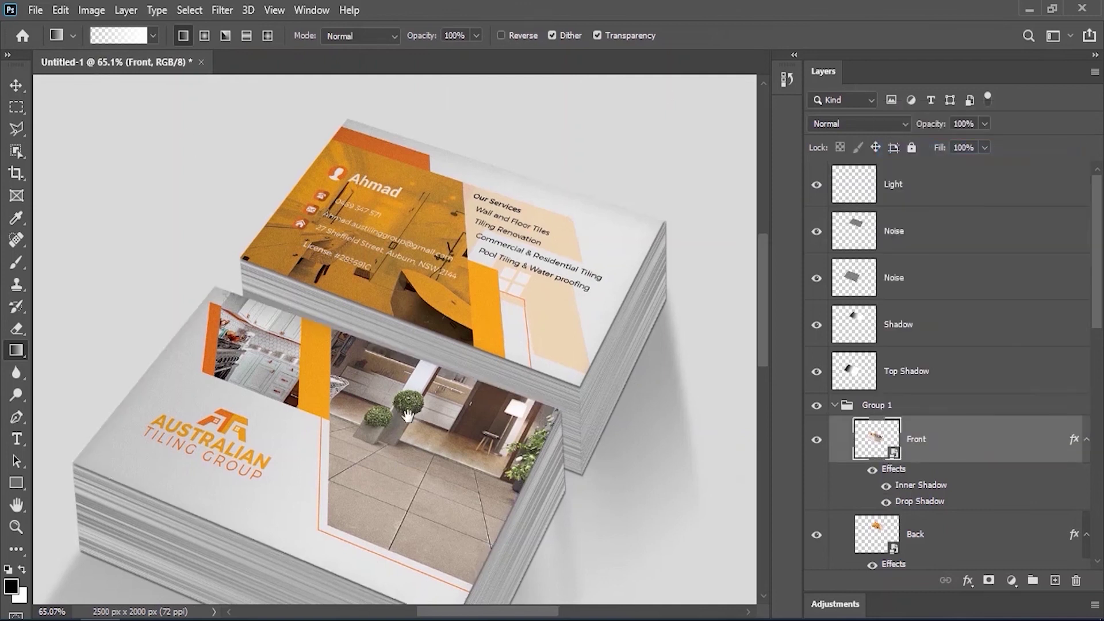
left_click_drag(408, 415, 525, 301)
left_click(912, 182)
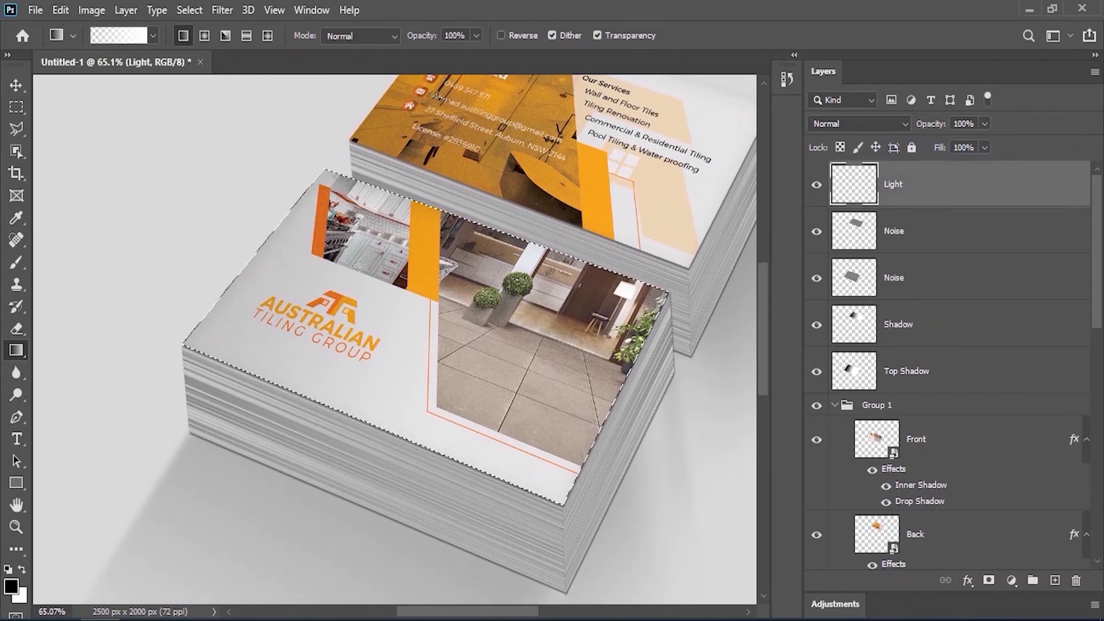
- Try a linear white gradient across the selected front card on the Light layer, then undo it
left_click_drag(400, 282, 481, 324)
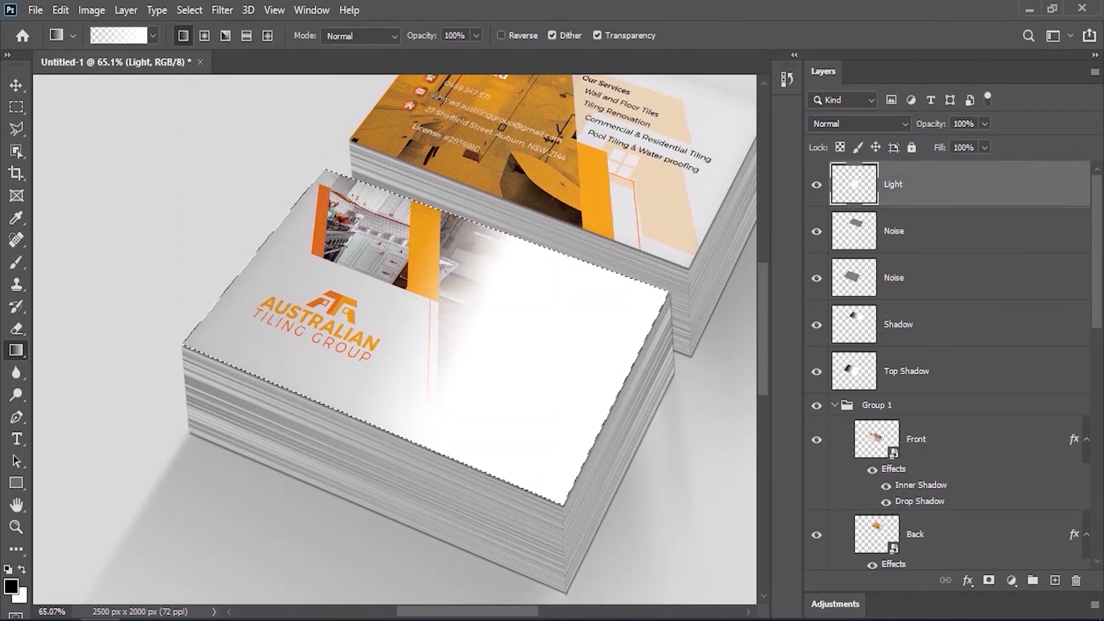
left_click(61, 10)
left_click(95, 24)
- Draw a reversed, reflected white gradient across the front card selection as a vertical light band, and deselect
left_click(247, 36)
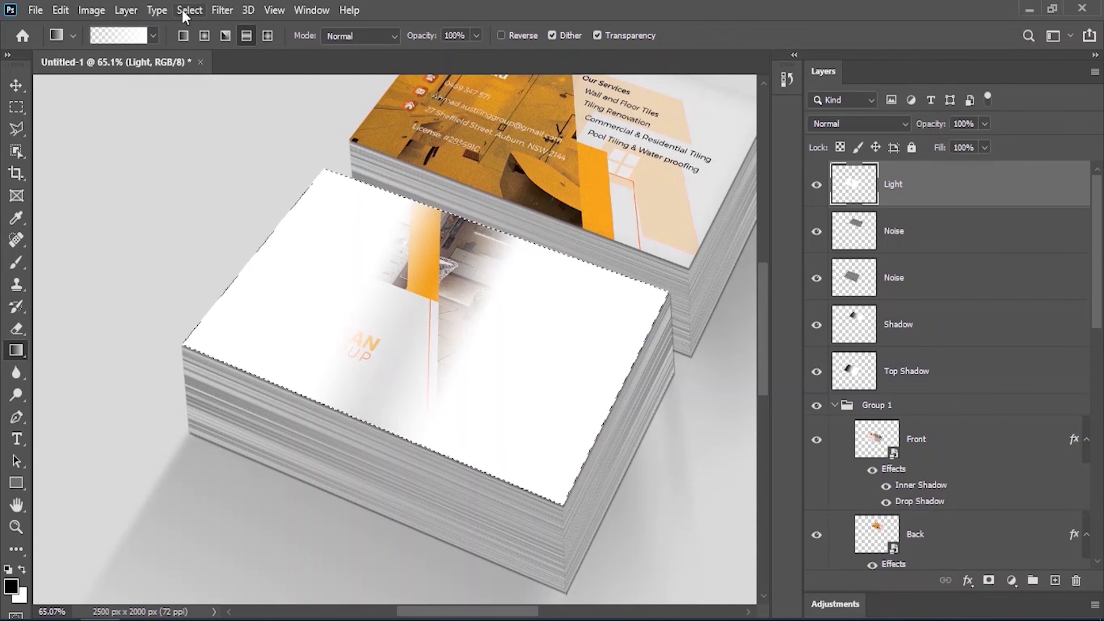
left_click(63, 11)
left_click(92, 23)
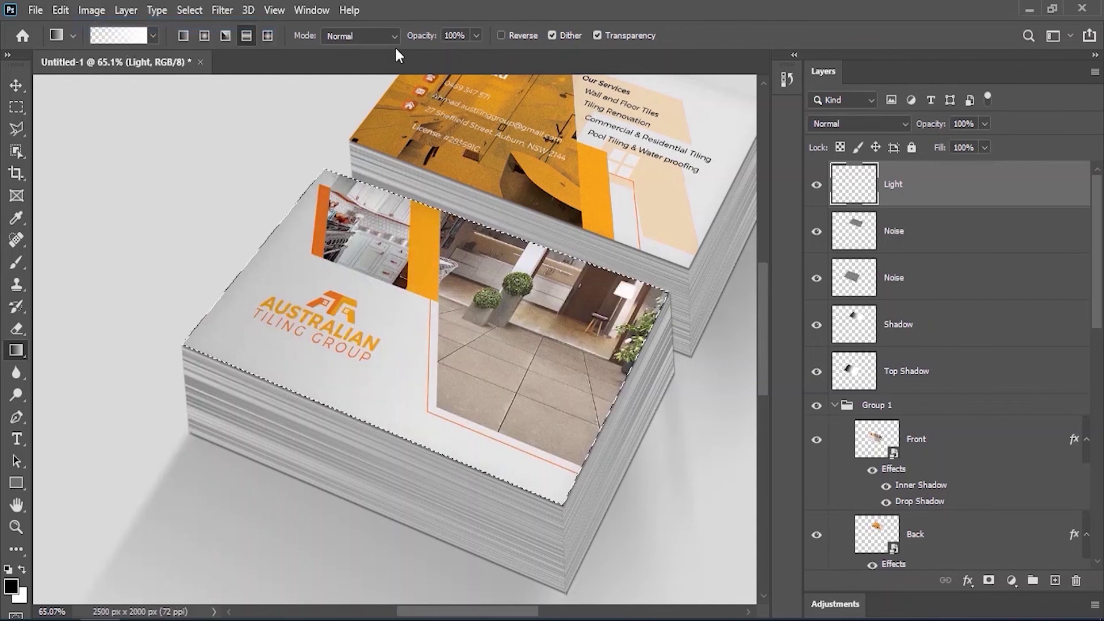
left_click(500, 35)
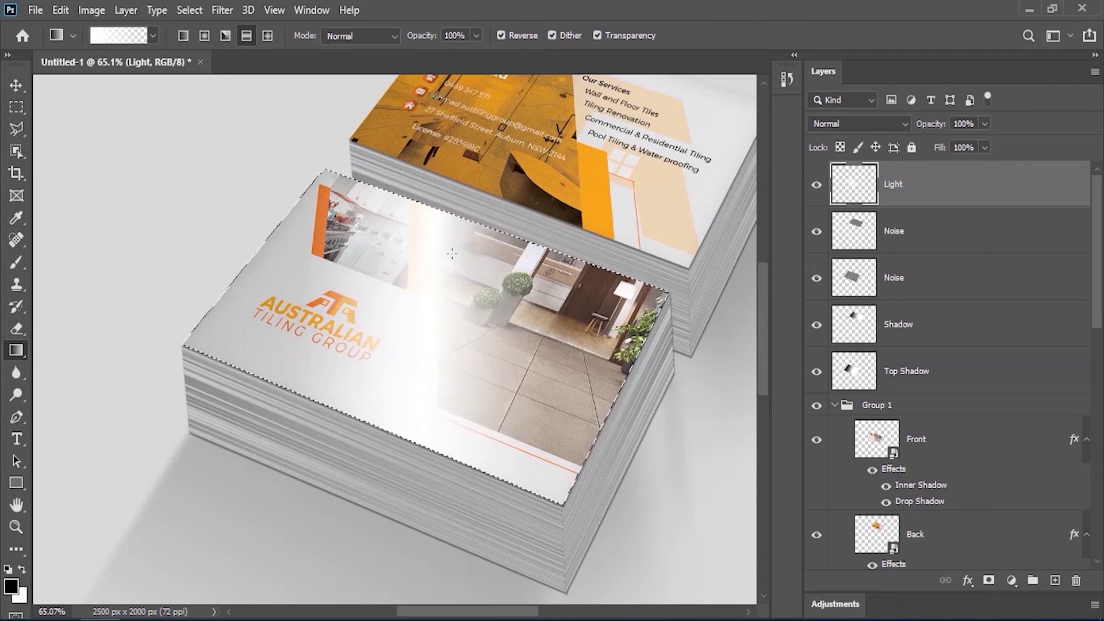
left_click(189, 10)
left_click(185, 25)
- Set the Light layer to Screen blend mode at 49% opacity
left_click(905, 123)
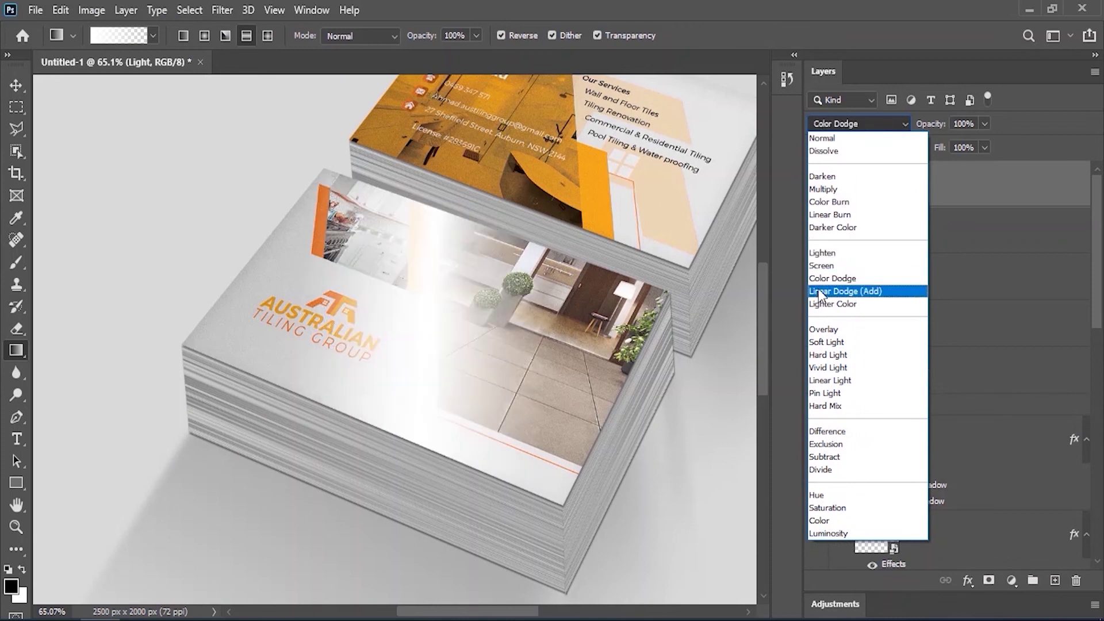
left_click(825, 267)
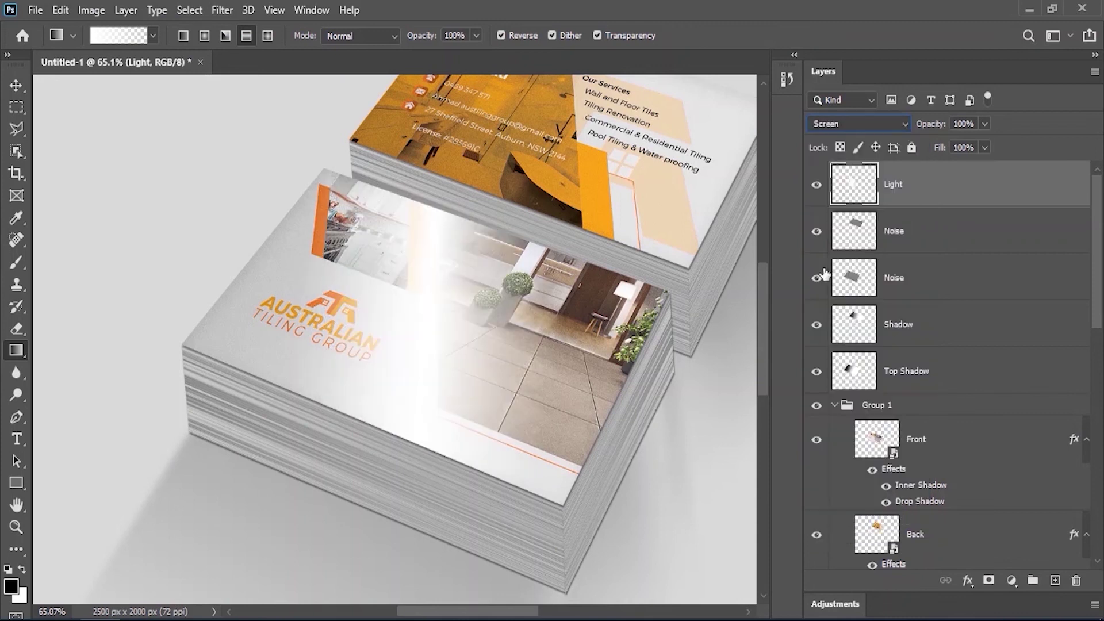
left_click_drag(940, 128, 897, 128)
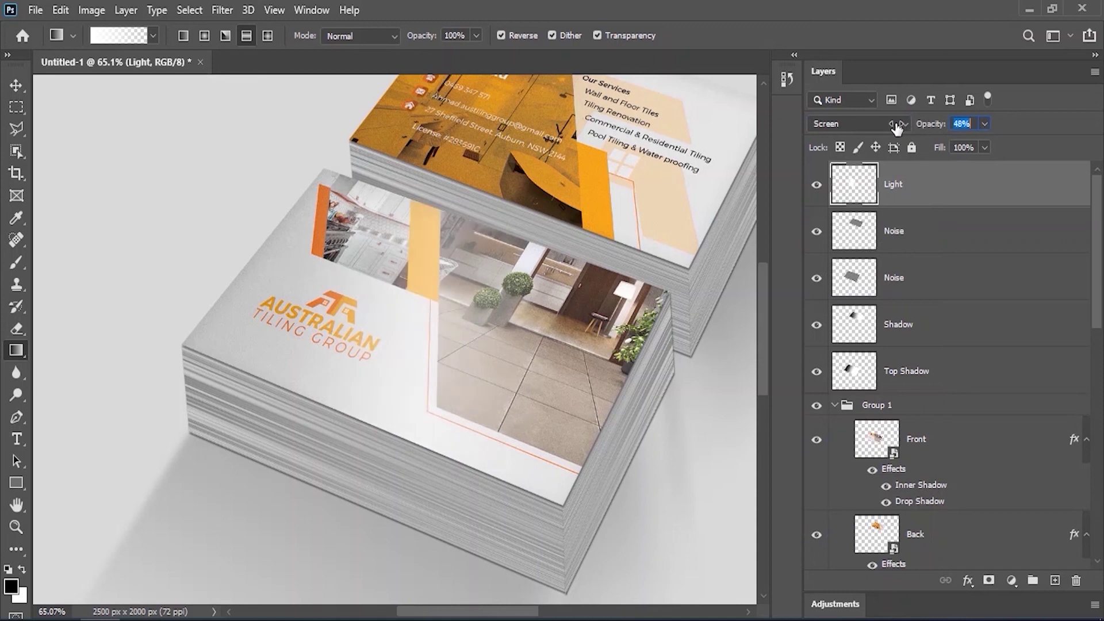
- Try grouping the Light, Noise, Shadow and Top Shadow layers above Group 1, then undo the grouping
left_click(12, 90)
left_click(144, 146)
left_click_drag(445, 305, 396, 300)
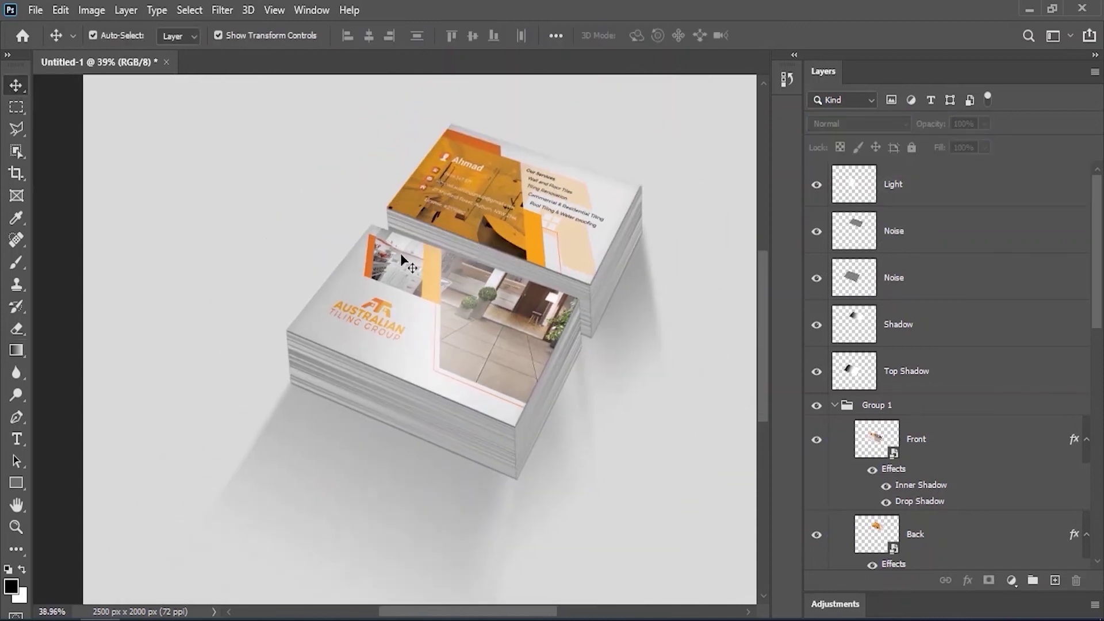
scroll(420, 316, "down", 3)
scroll(425, 330, "up", 2)
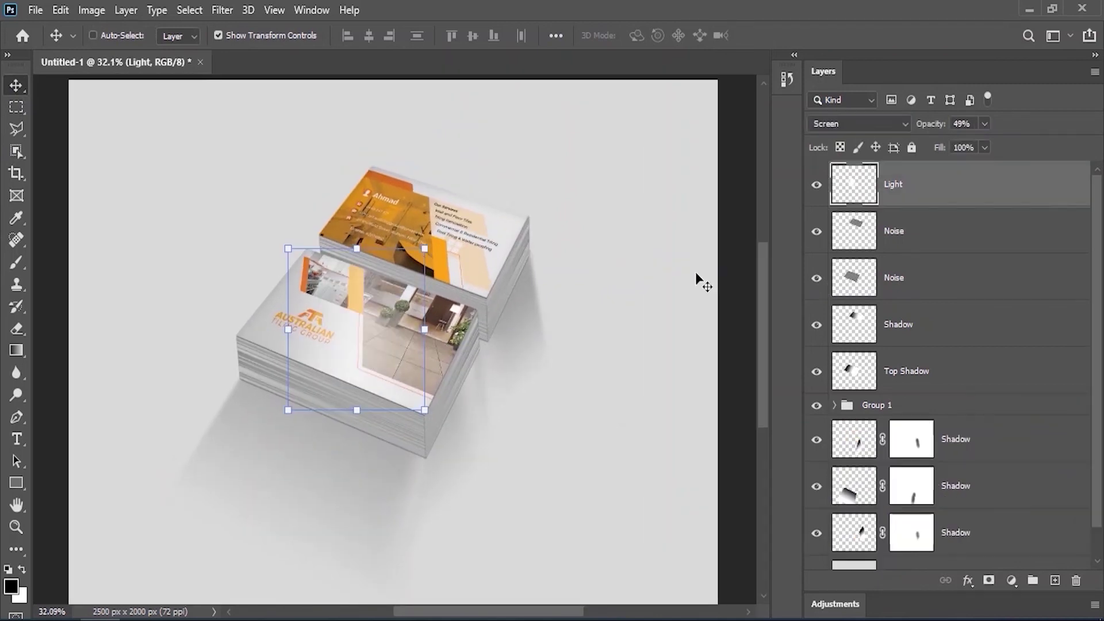
key("ctrl+g")
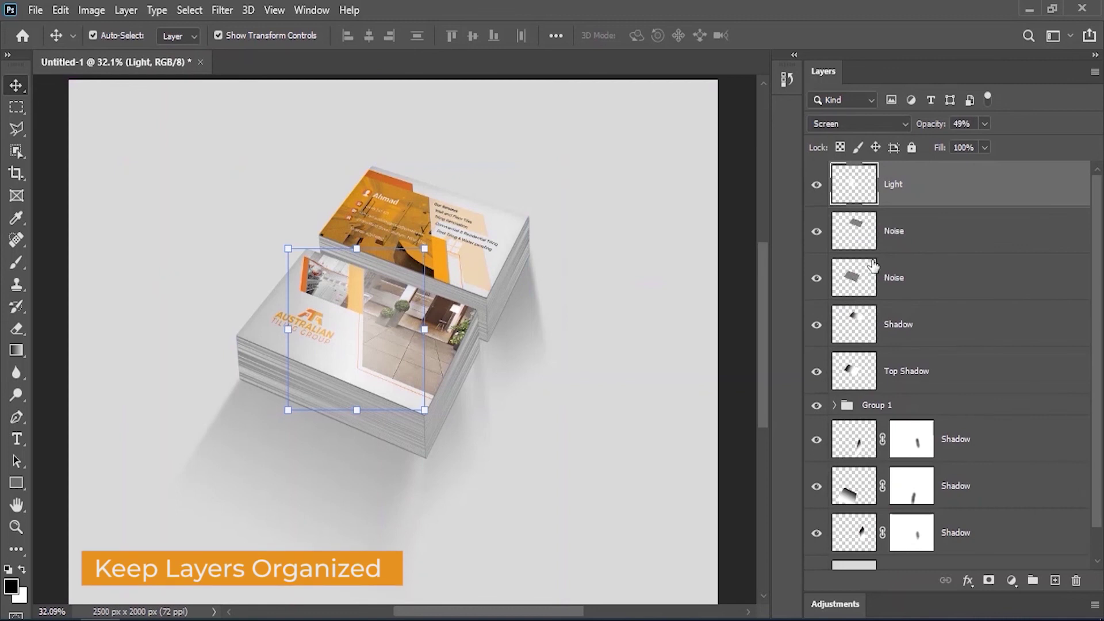
left_click(598, 351)
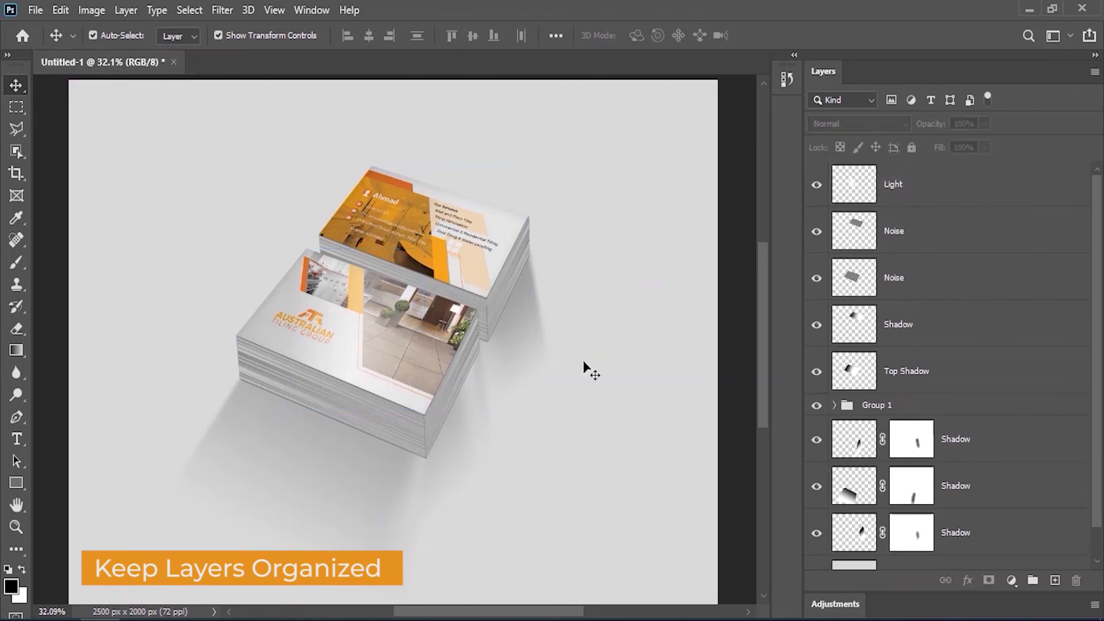
- Duplicate the Front and Back smart objects from Group 1 above the Light layer and clear the copies' layer styles
scroll(927, 343, "down", 1)
left_click(861, 375)
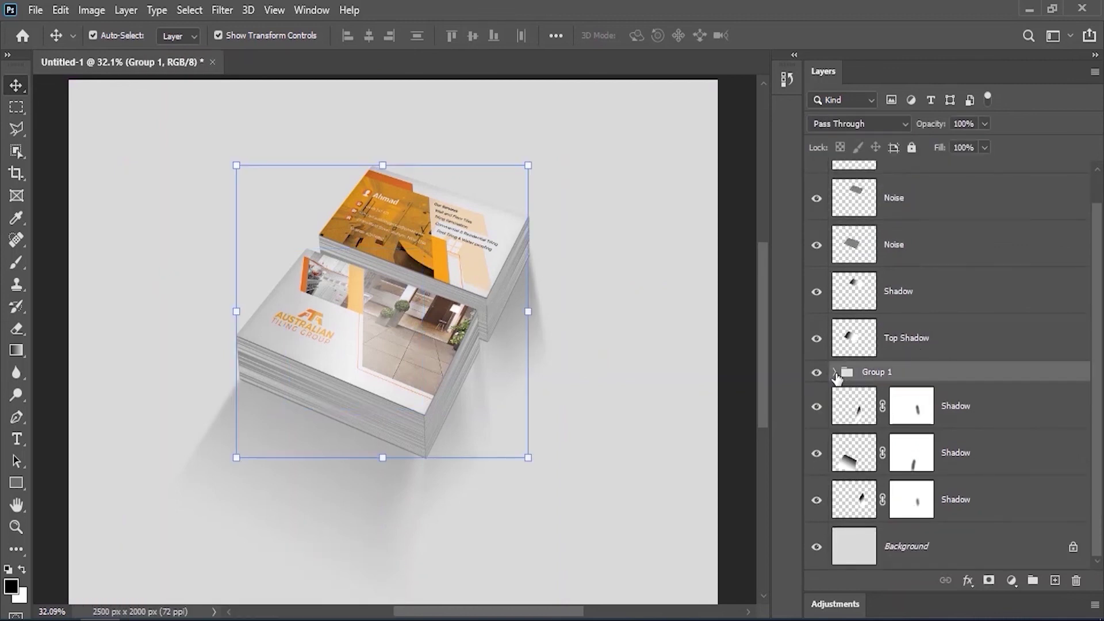
left_click(835, 372)
left_click(939, 408)
scroll(981, 409, "down", 3)
left_click(980, 409, "shift")
scroll(981, 414, "up", 4)
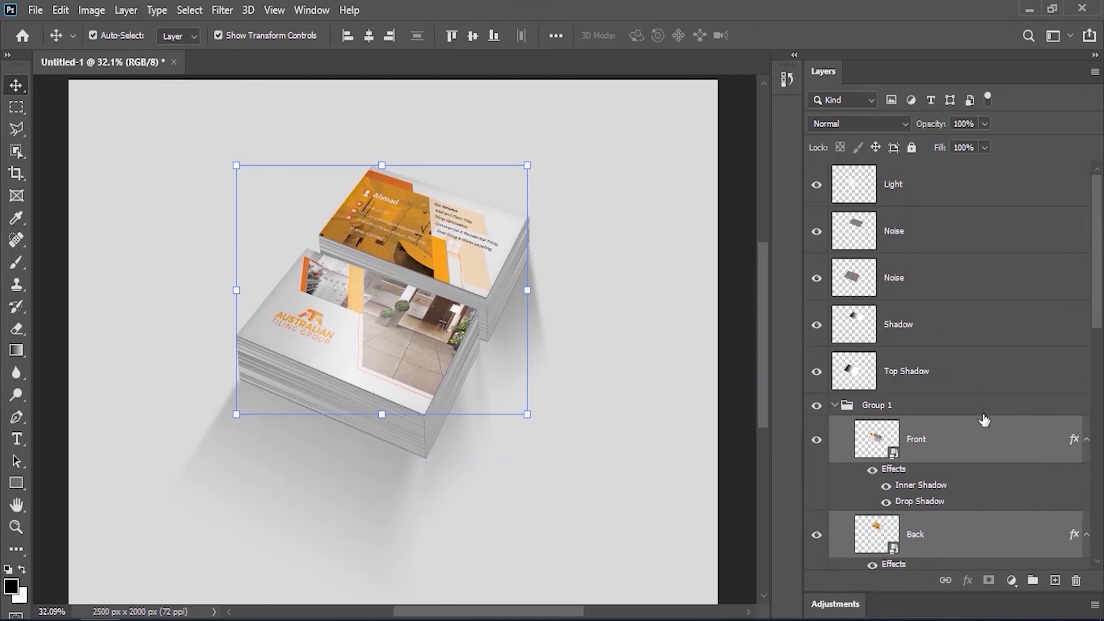
left_click_drag(977, 439, 950, 180)
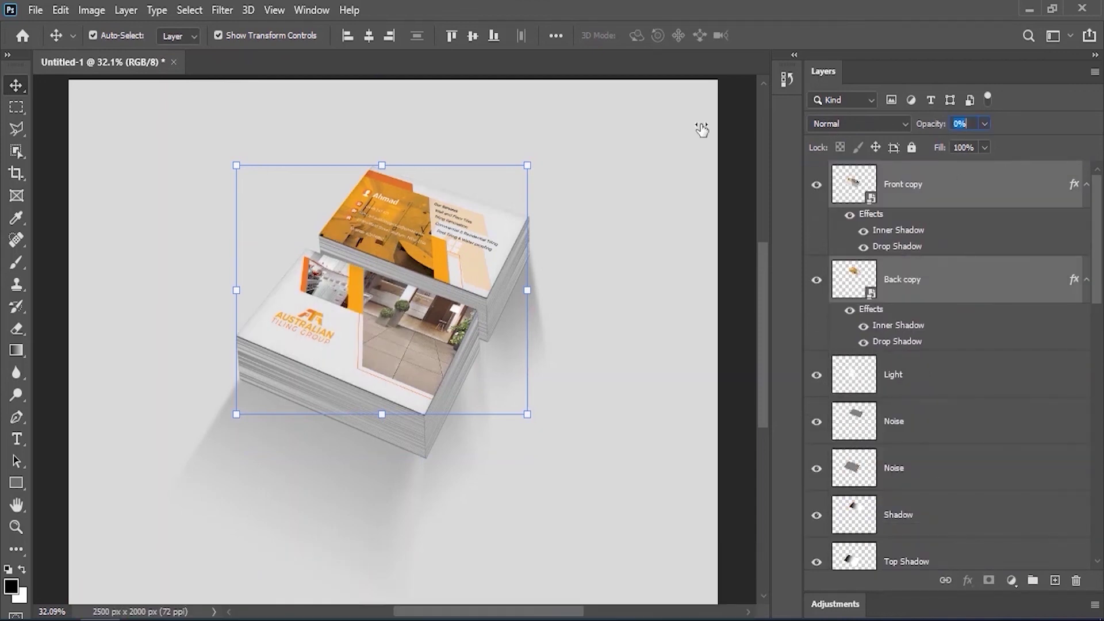
right_click(978, 187)
left_click(808, 475)
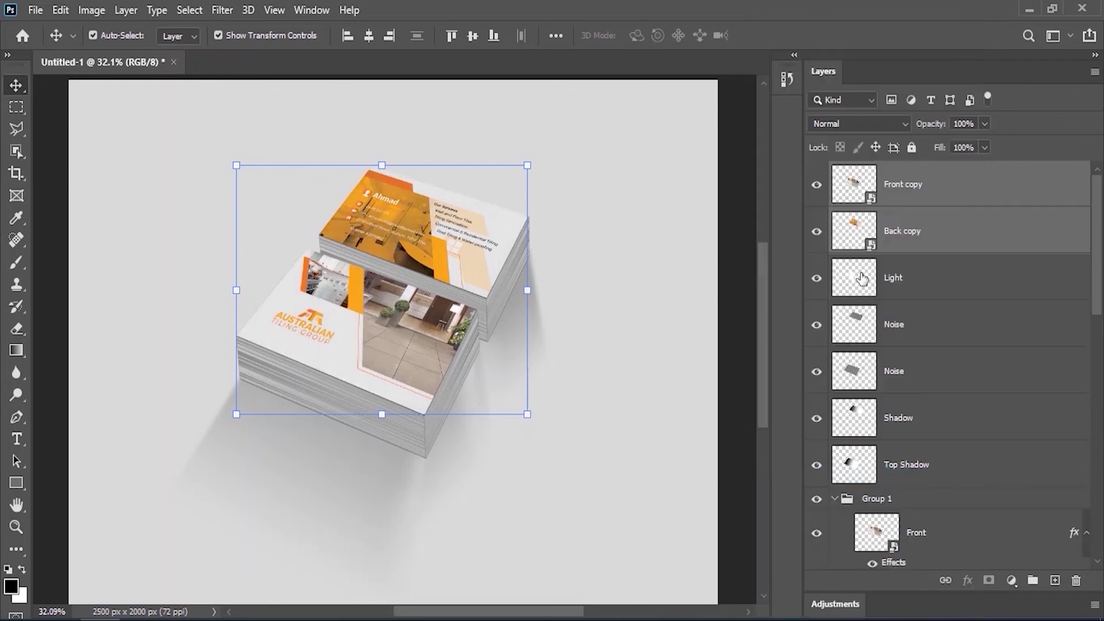
- Group all layers from Light down to the lowest Shadow and name the group Main Group
left_click(880, 286)
scroll(962, 367, "down", 5)
scroll(962, 367, "down", 1)
left_click(1019, 480, "shift")
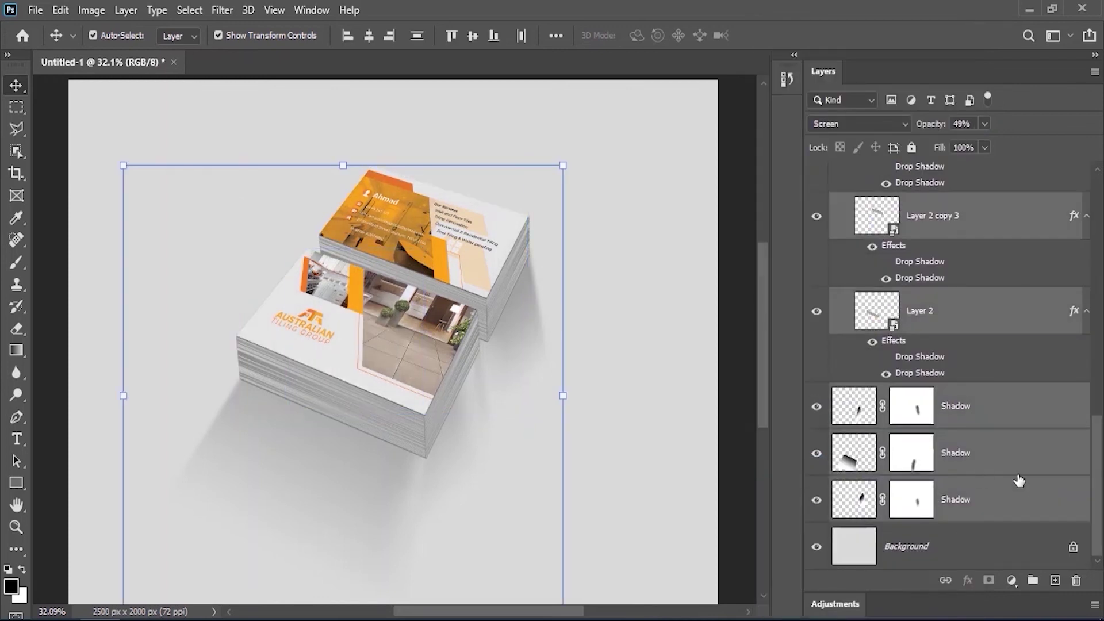
left_click(126, 10)
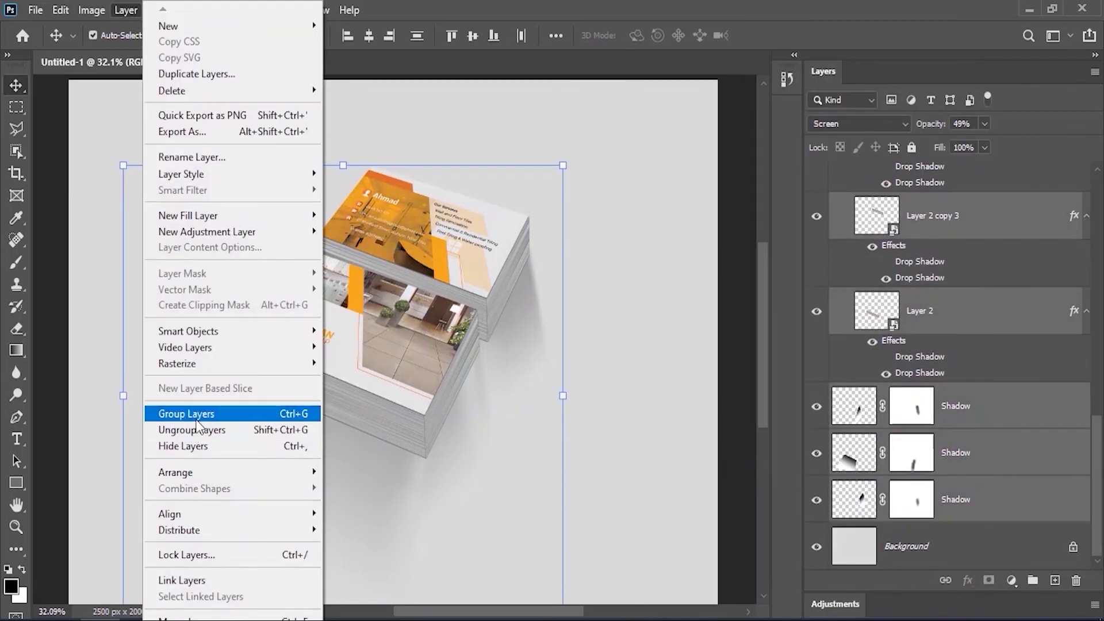
left_click(161, 413)
double_click(875, 265)
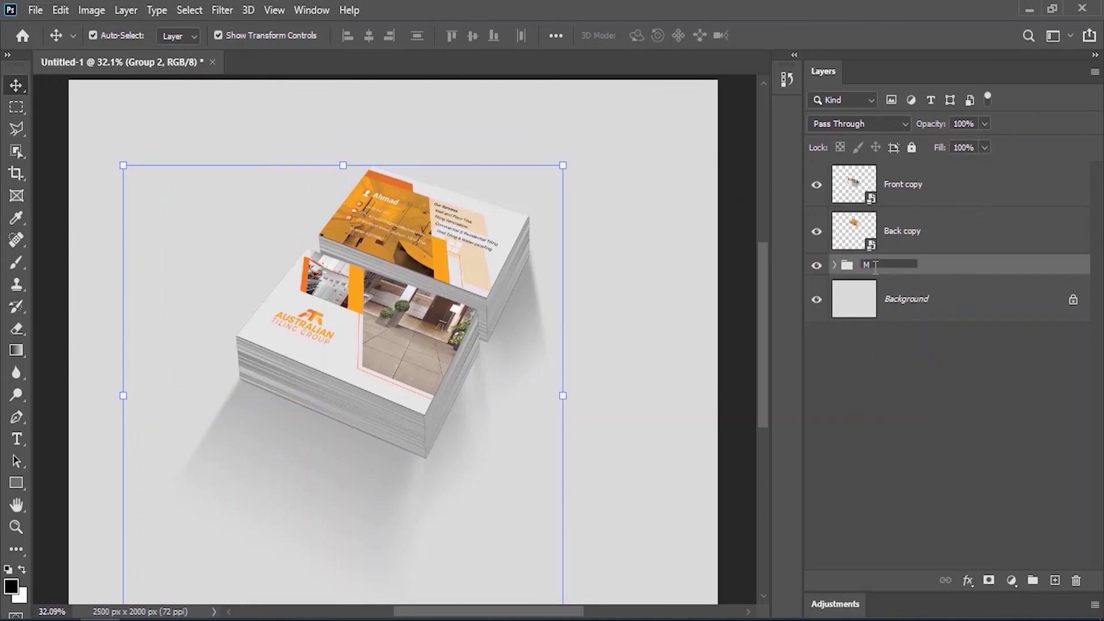
key("Return")
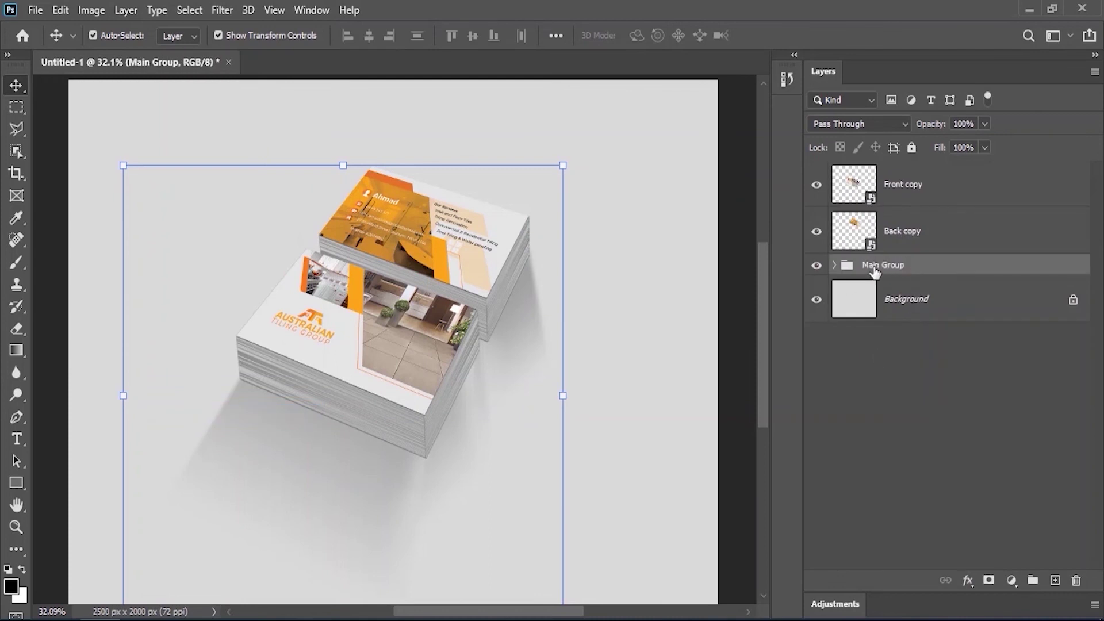
- Open the Front copy smart object's contents, place the embedded back artwork and scale it to cover the whole card
left_click(846, 194)
right_click(929, 193)
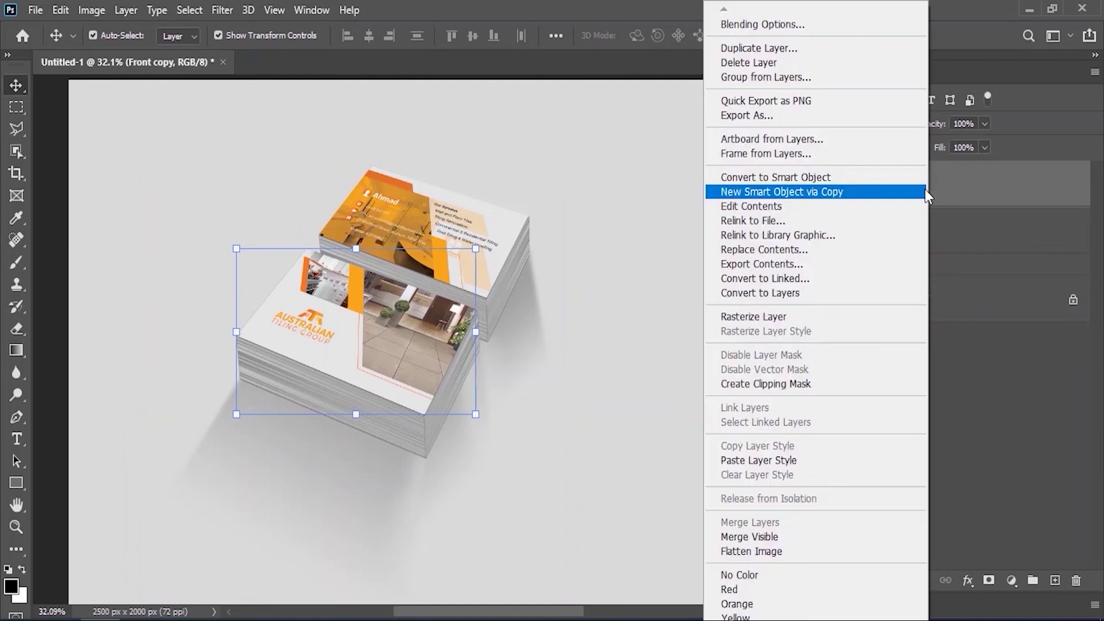
left_click(753, 205)
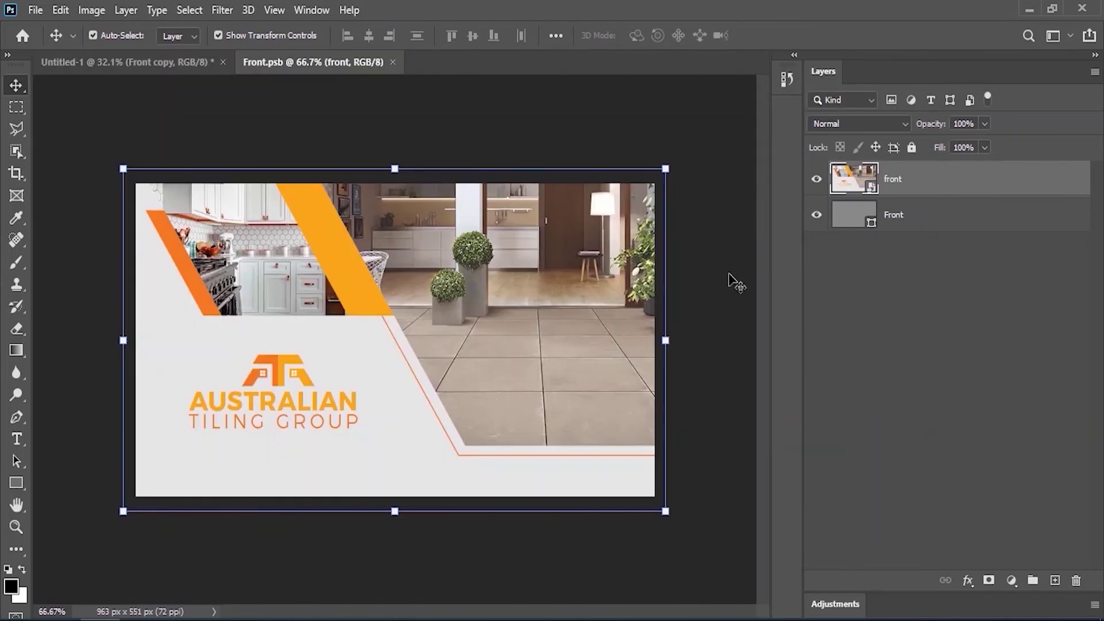
left_click(35, 9)
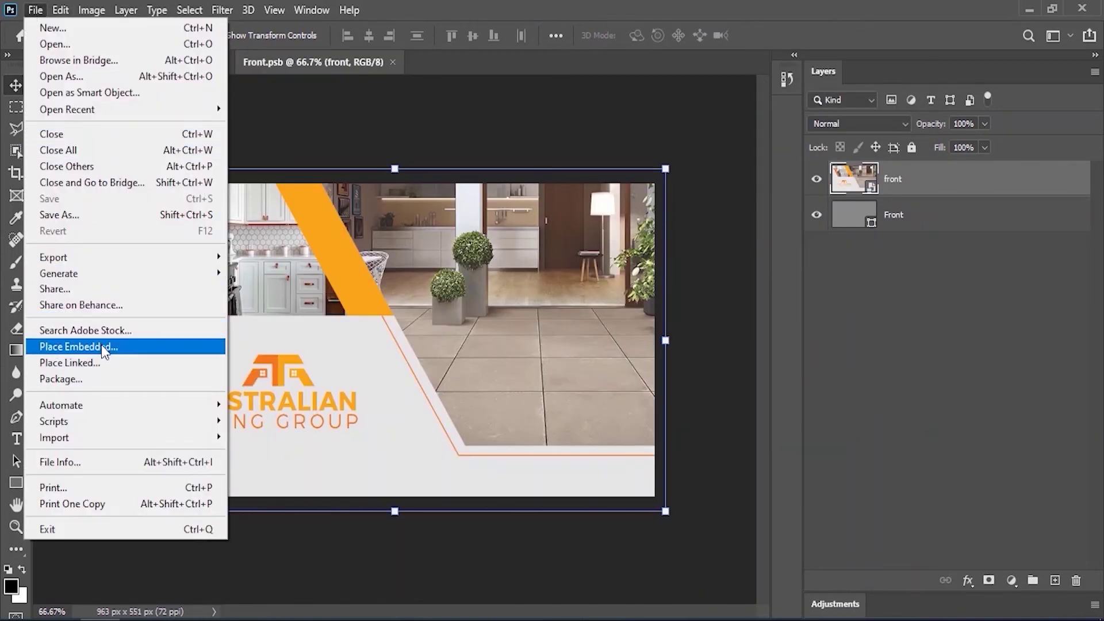
left_click(101, 345)
double_click(204, 143)
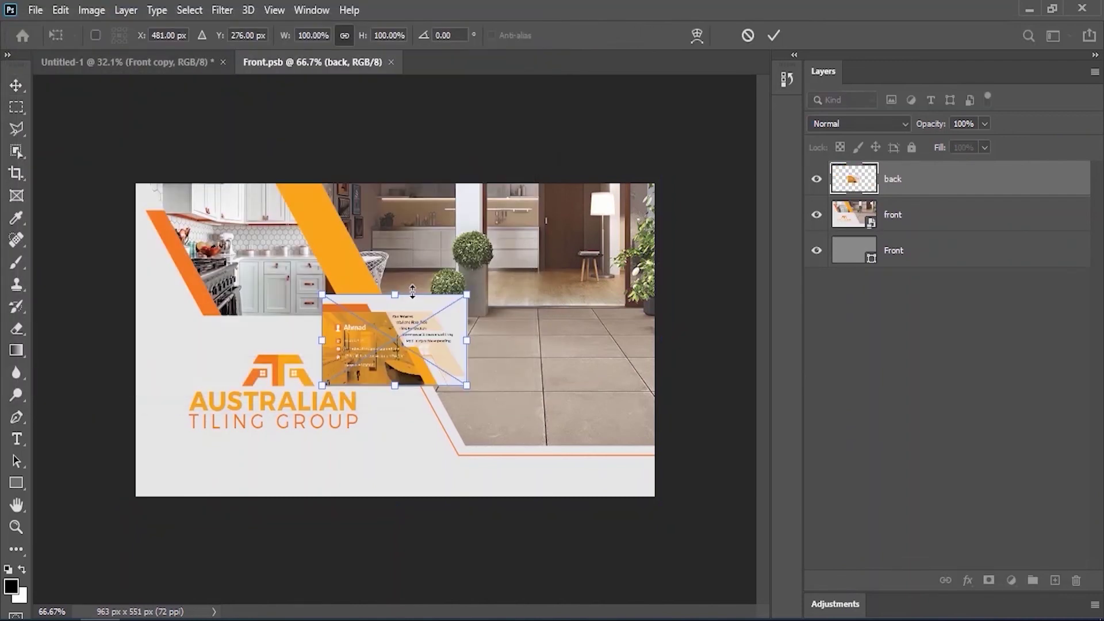
left_click_drag(467, 297, 690, 212)
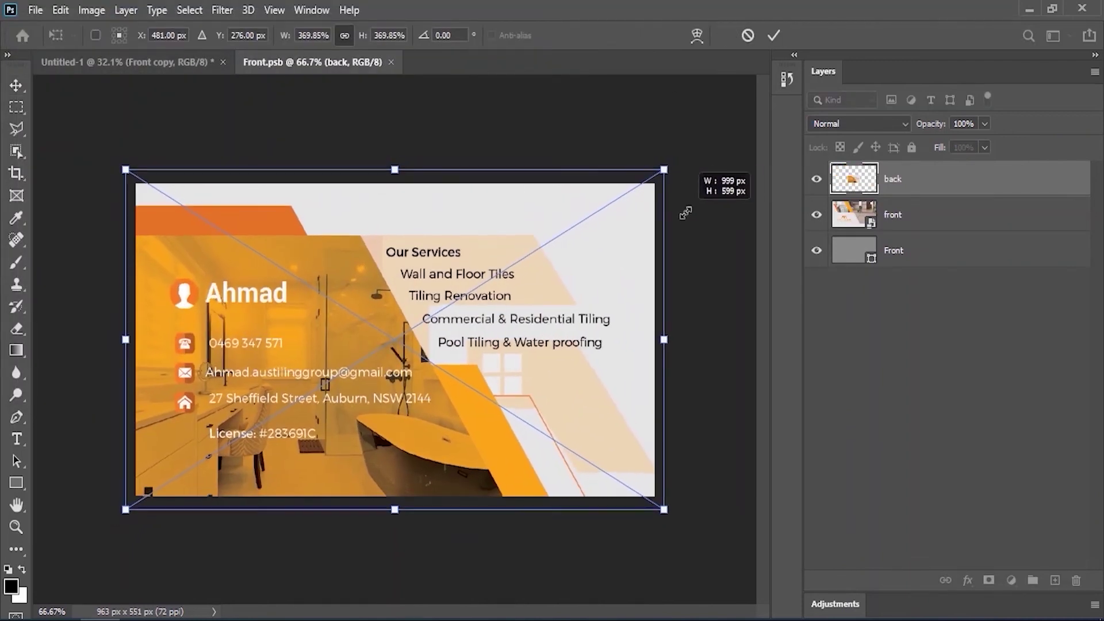
left_click(774, 35)
- Save the edited Front.psb contents and close that document to return to the mockup
left_click(35, 10)
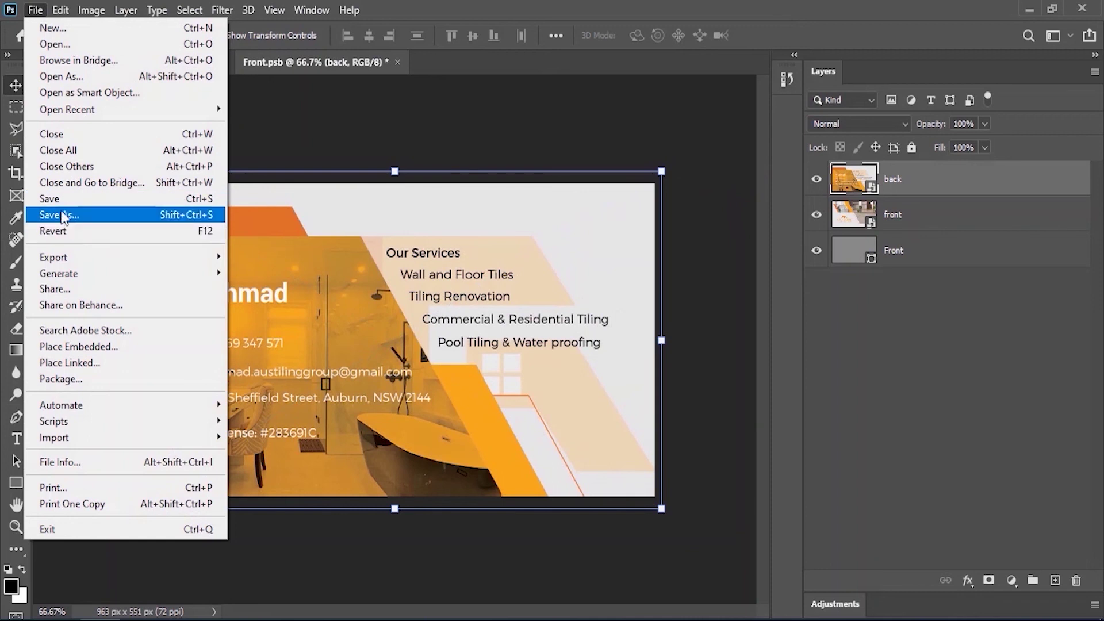
left_click(73, 197)
left_click(391, 62)
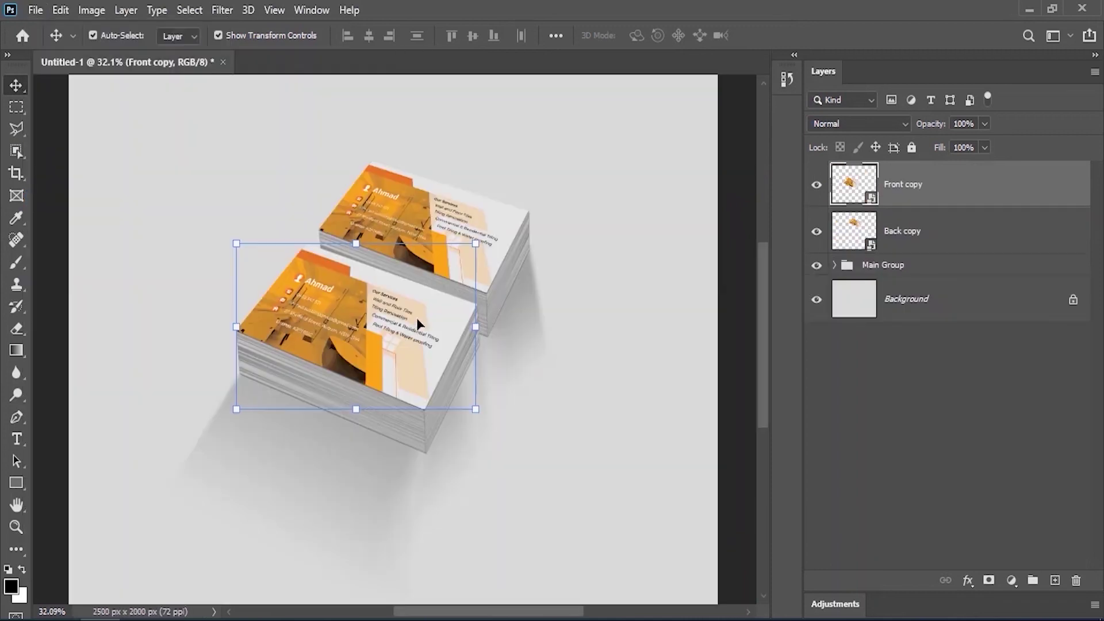
- Open the Back copy smart object's contents, place the embedded front artwork and scale it to cover the whole card
right_click(857, 236)
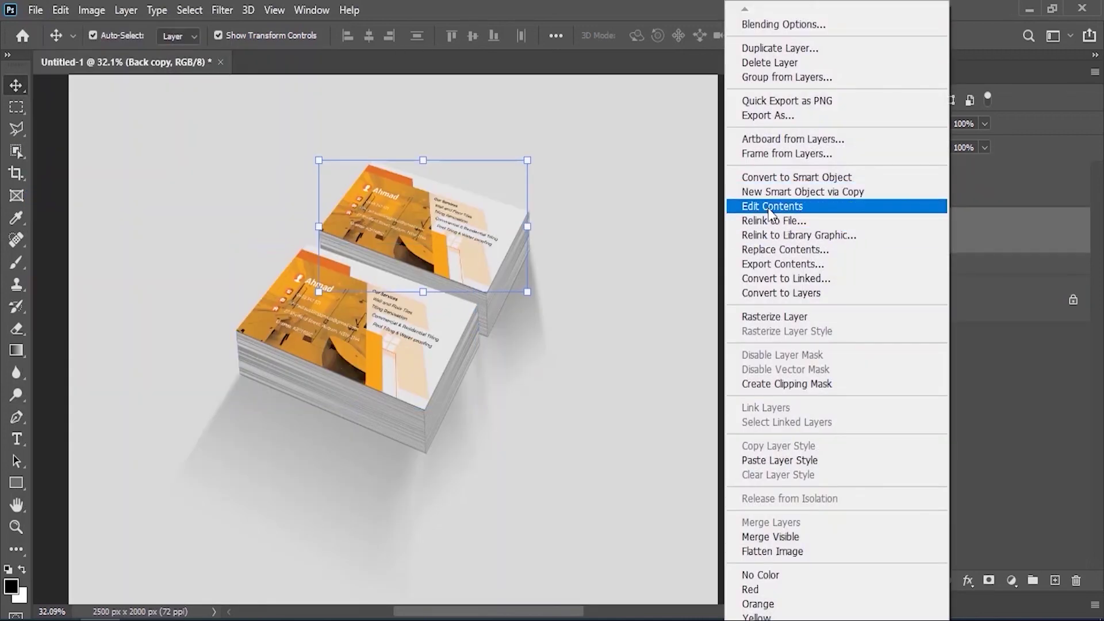
left_click(748, 207)
left_click(36, 9)
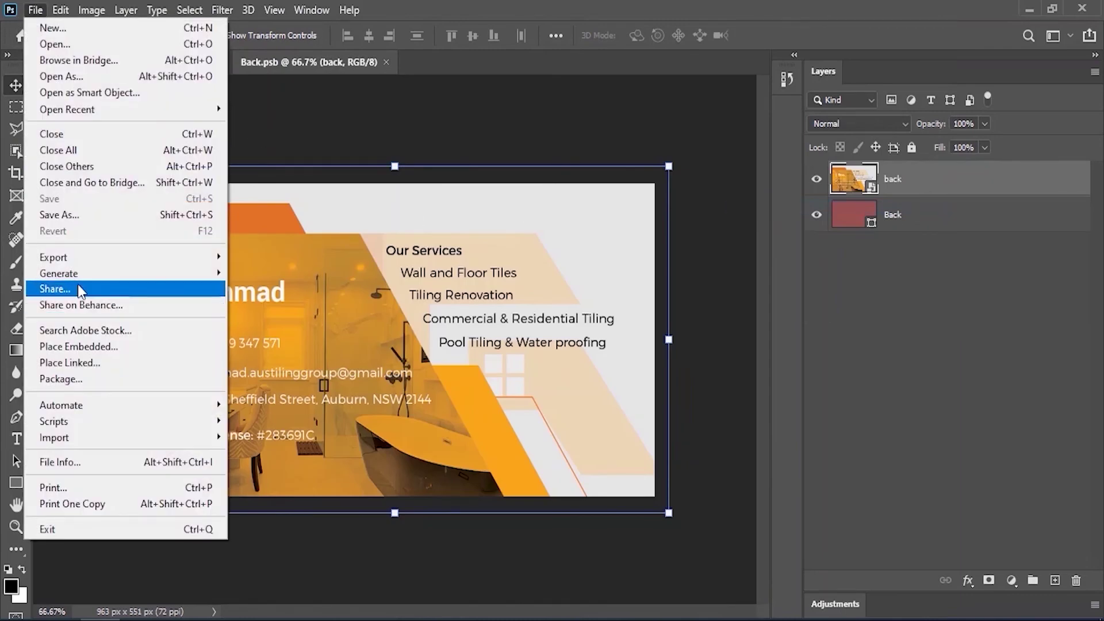
left_click(87, 345)
double_click(293, 161)
left_click_drag(493, 285, 683, 192)
left_click(774, 35)
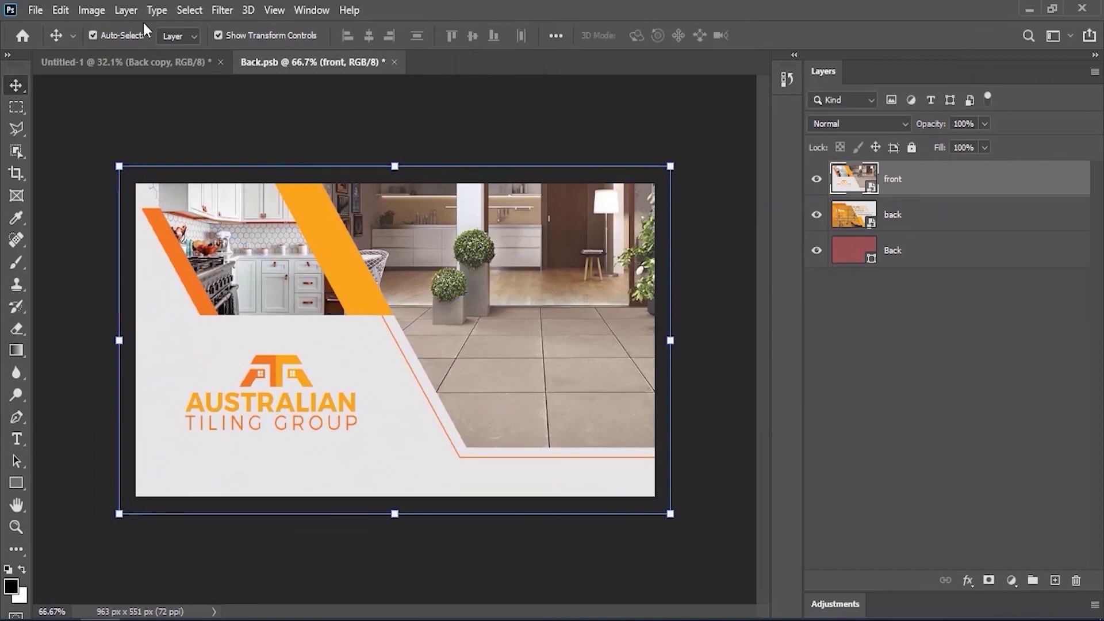
- Save the edited Back.psb contents and close that document
left_click(36, 10)
left_click(50, 198)
left_click(393, 61)
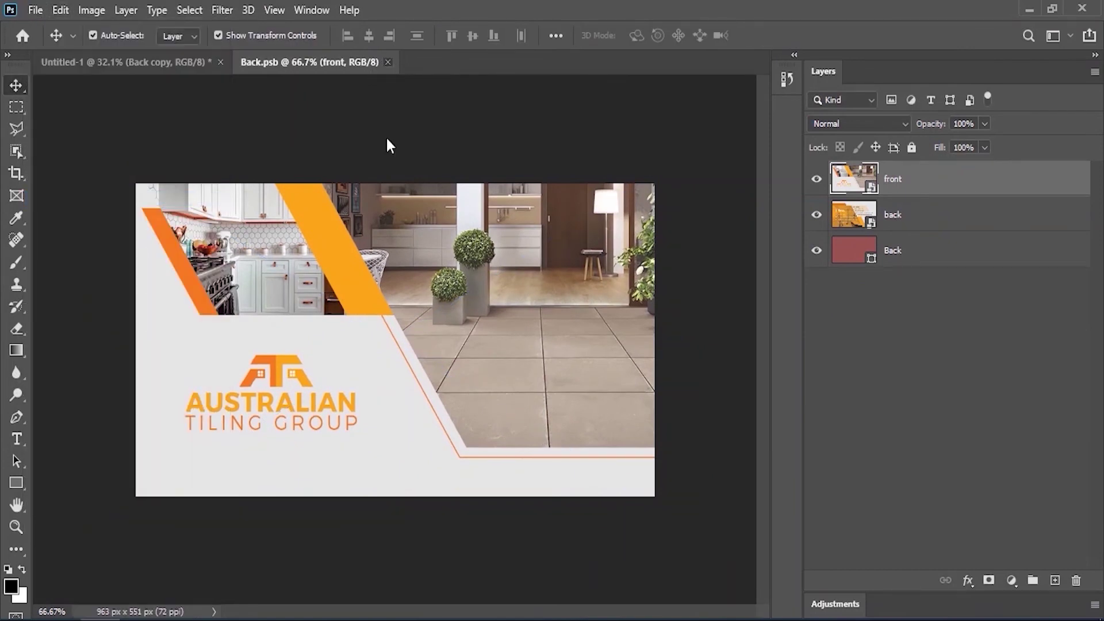